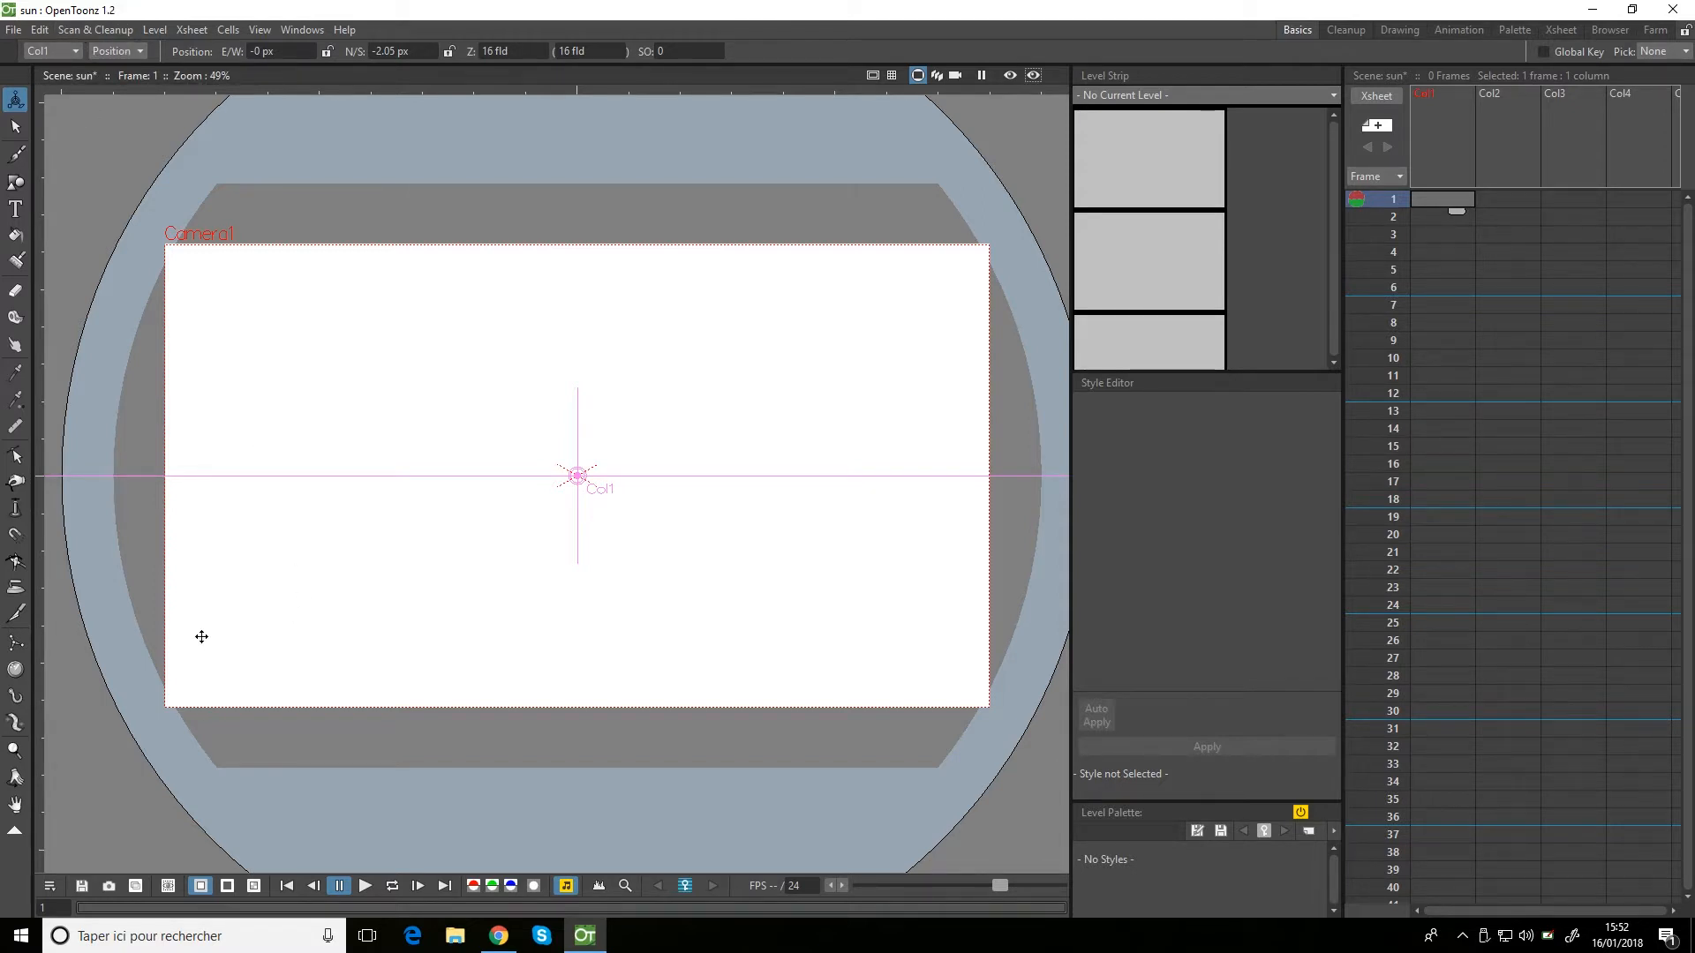
Draw a closed mountain outline with the Brush tool, with snapping on and maximum size 8.1, and smooth its ridge with the Iron tool.
{"action": "left_click", "coordinate": [17, 159]}
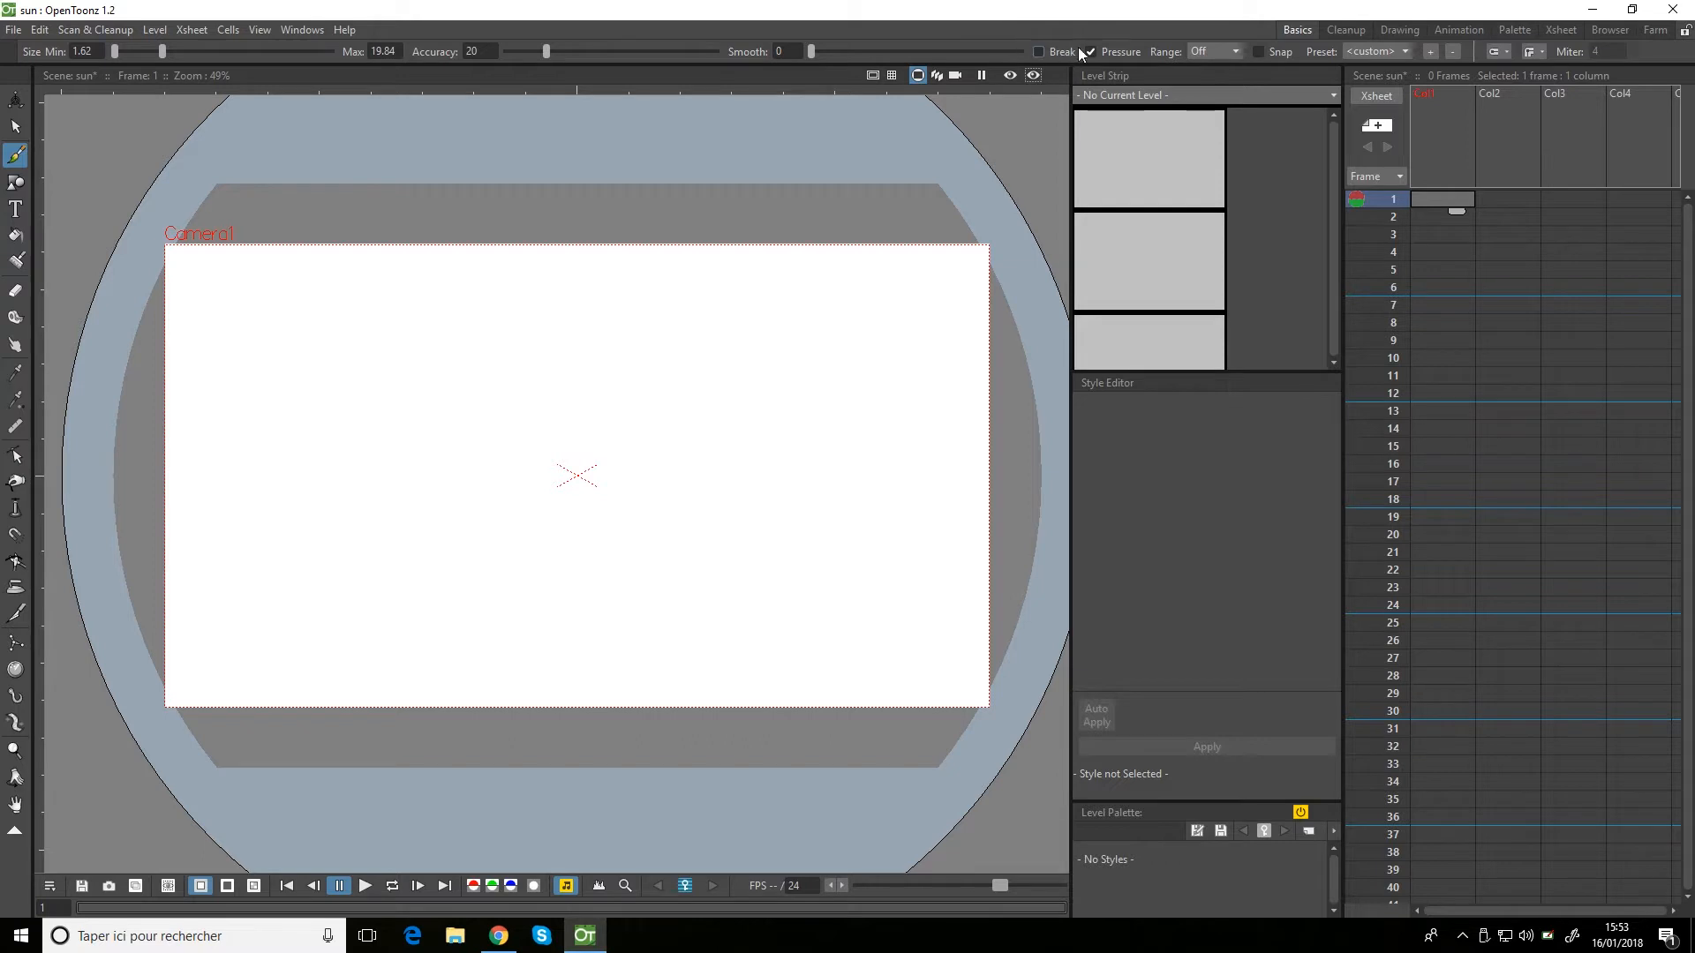
{"action": "left_click", "coordinate": [1258, 51]}
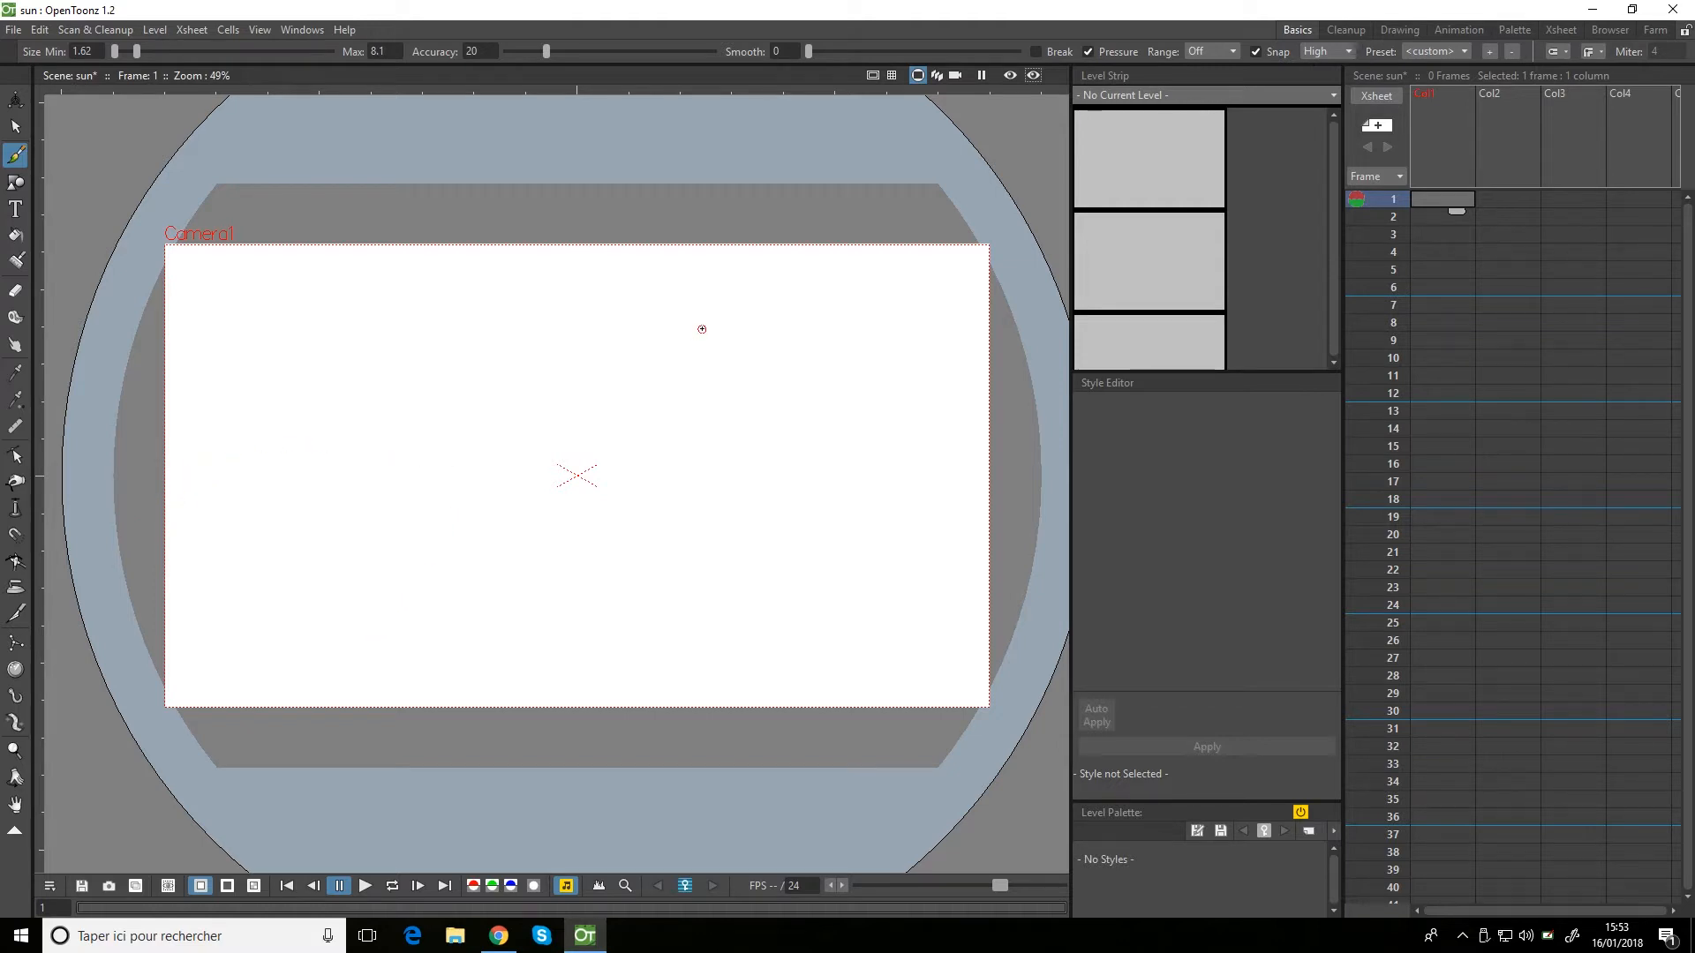
{"action": "mouse_move", "coordinate": [158, 470]}
{"action": "left_mouse_down"}
{"action": "mouse_move", "coordinate": [197, 437]}
{"action": "mouse_move", "coordinate": [537, 463]}
{"action": "mouse_move", "coordinate": [987, 406]}
{"action": "mouse_move", "coordinate": [145, 476]}
{"action": "left_mouse_up"}
{"action": "left_click", "coordinate": [15, 587]}
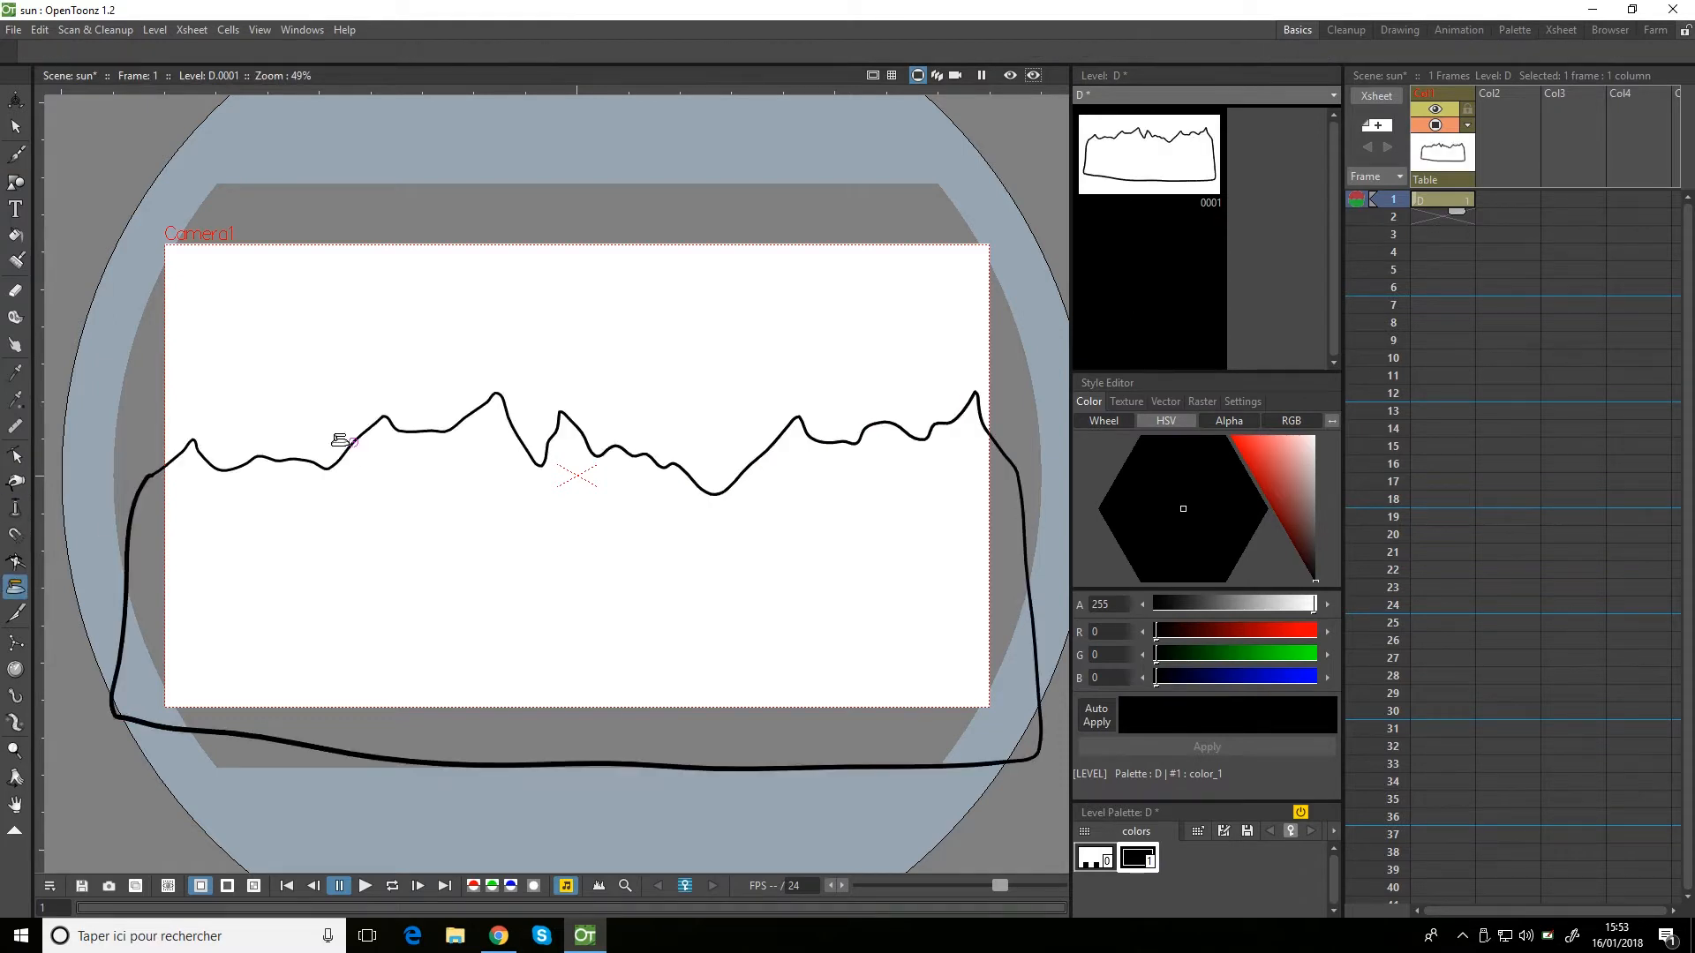
{"action": "mouse_move", "coordinate": [336, 439]}
{"action": "left_mouse_down"}
{"action": "mouse_move", "coordinate": [644, 454]}
{"action": "mouse_move", "coordinate": [568, 416]}
{"action": "mouse_move", "coordinate": [647, 455]}
{"action": "mouse_move", "coordinate": [851, 409]}
{"action": "left_mouse_up"}
Create a new dark green palette style (R 18, G 107, B 18) and fill the mountain area with it.
{"action": "left_click", "coordinate": [15, 235]}
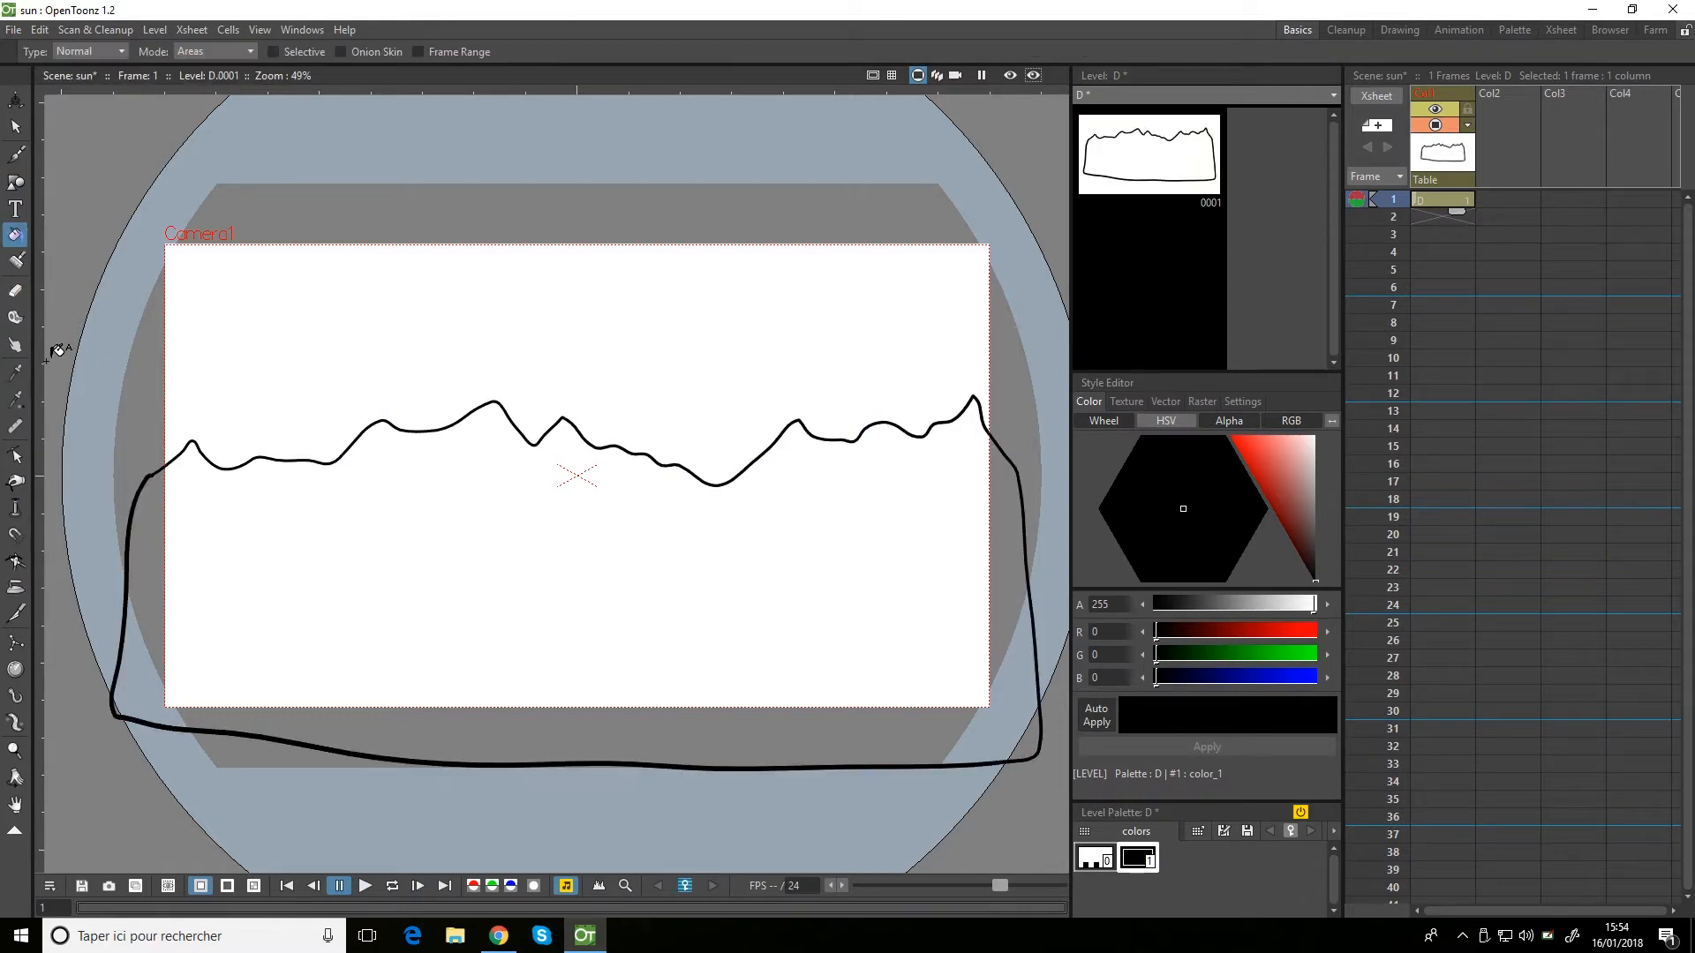
{"action": "right_click", "coordinate": [1185, 880]}
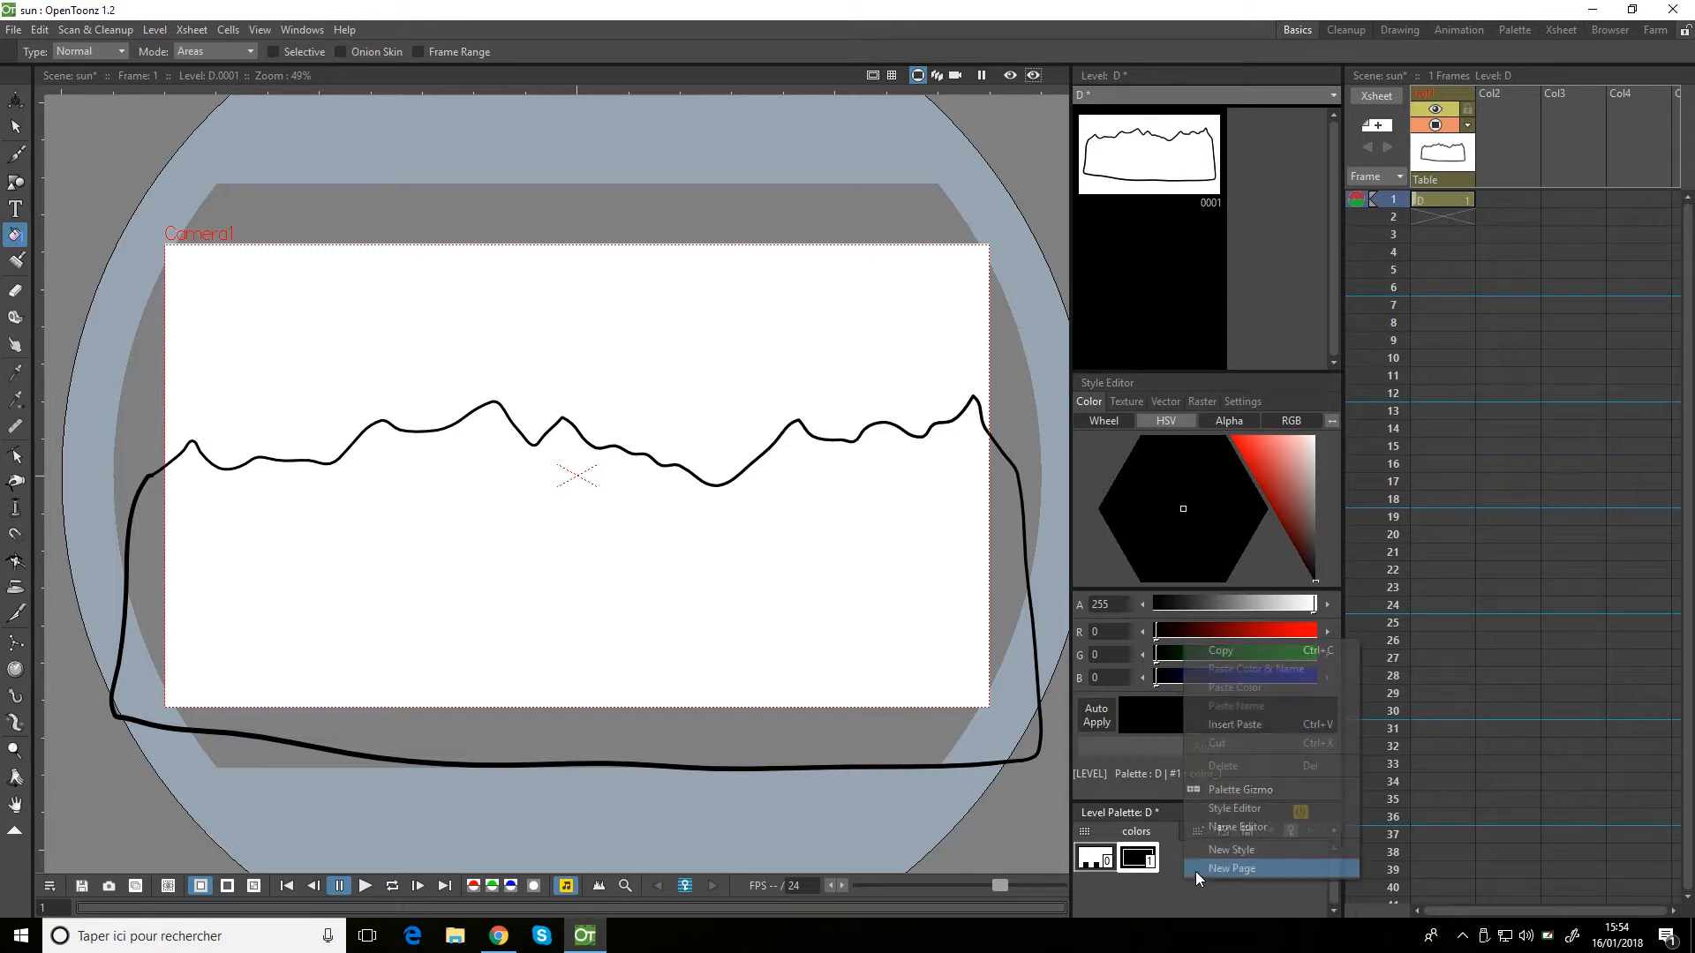
{"action": "left_click", "coordinate": [1220, 849]}
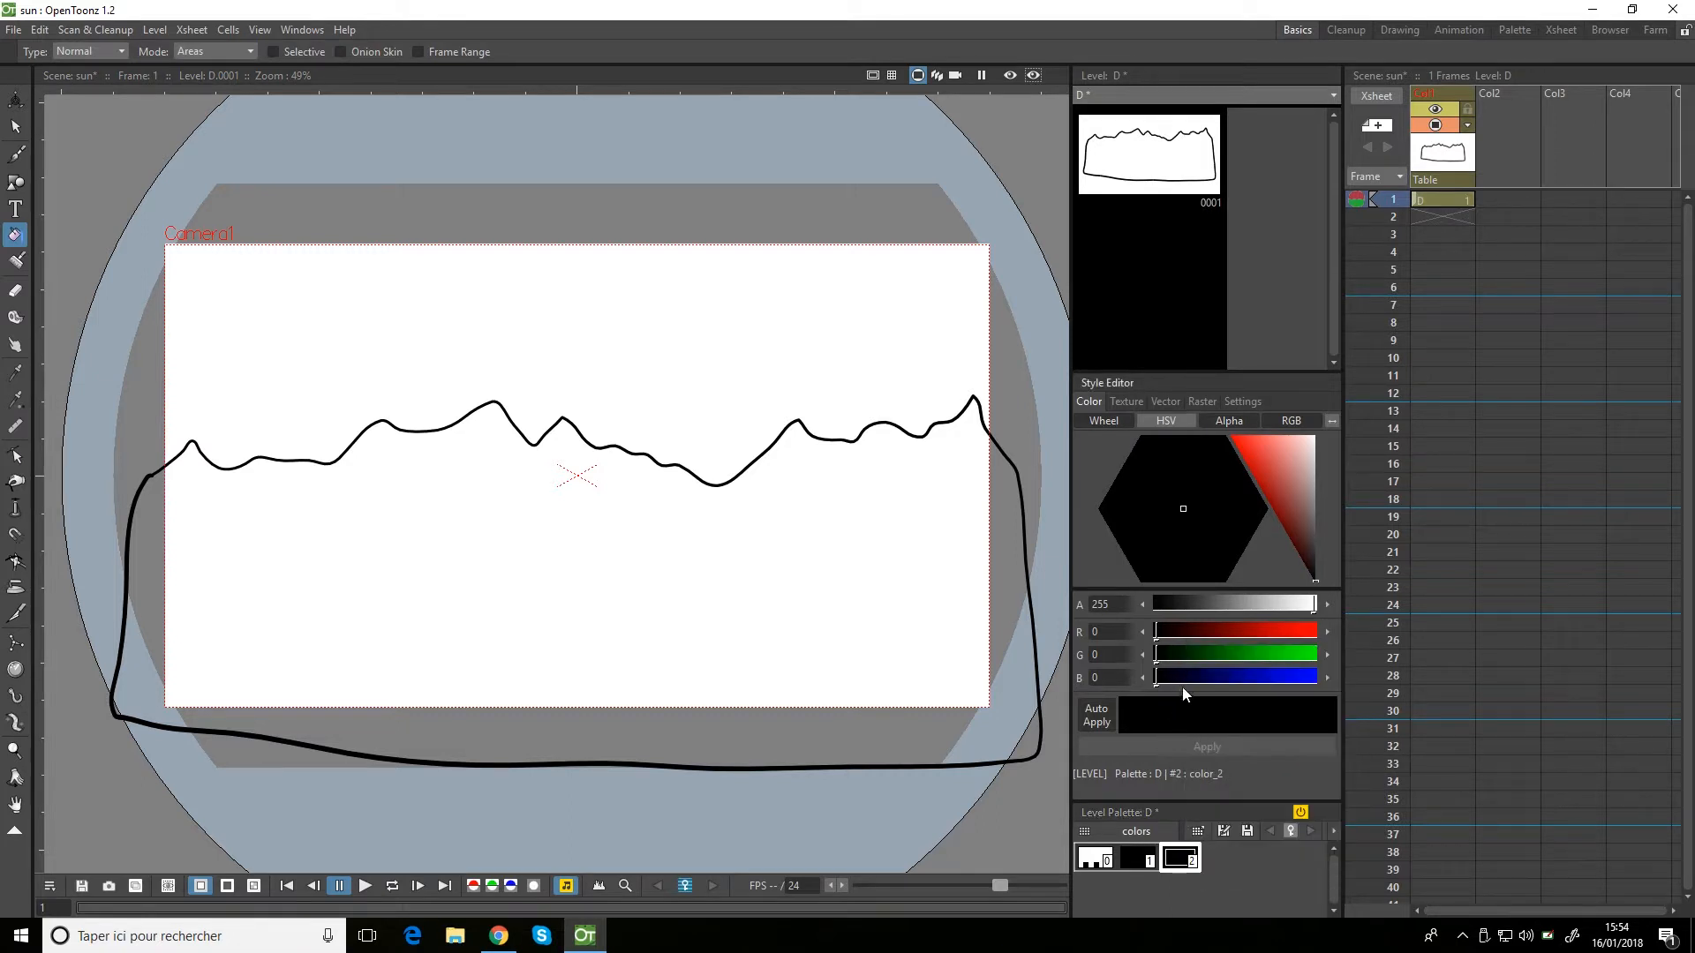
{"action": "left_click_drag", "start_coordinate": [1248, 654], "coordinate": [1229, 653]}
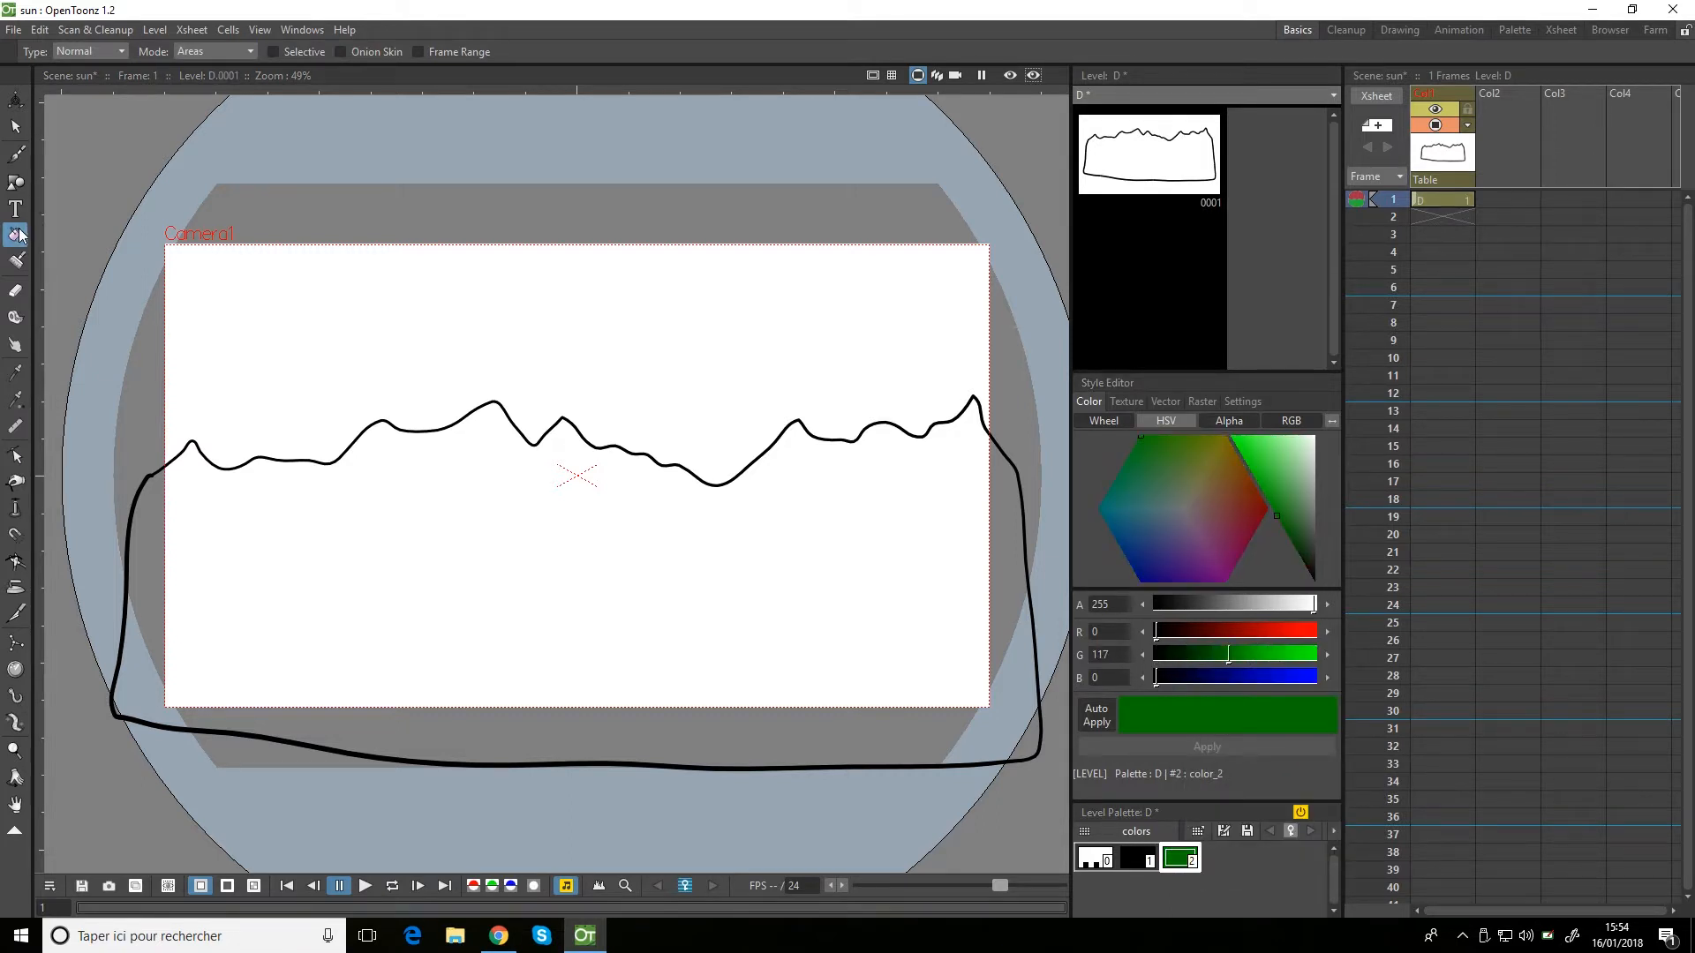
{"action": "left_click", "coordinate": [317, 481]}
{"action": "left_click_drag", "start_coordinate": [1276, 518], "coordinate": [1293, 502]}
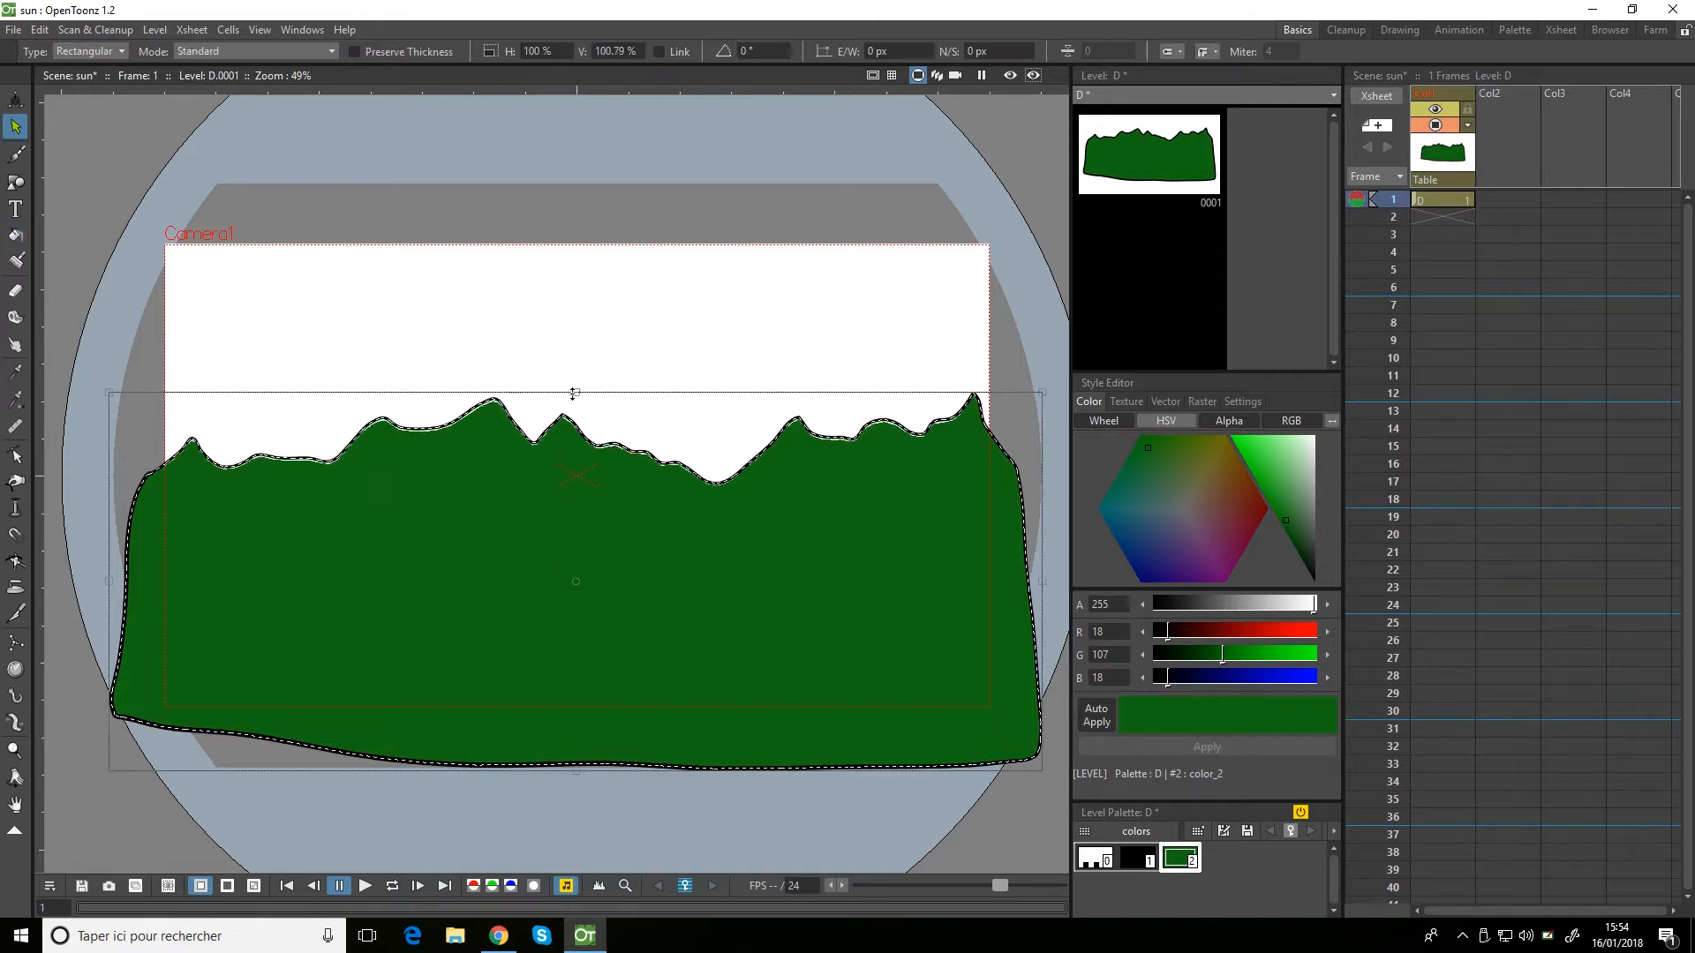
Squash the mountain shape vertically from its upper edge so the ridge sits just below the camera centre.
{"action": "left_click_drag", "start_coordinate": [574, 394], "coordinate": [575, 494]}
{"action": "left_click", "coordinate": [656, 333]}
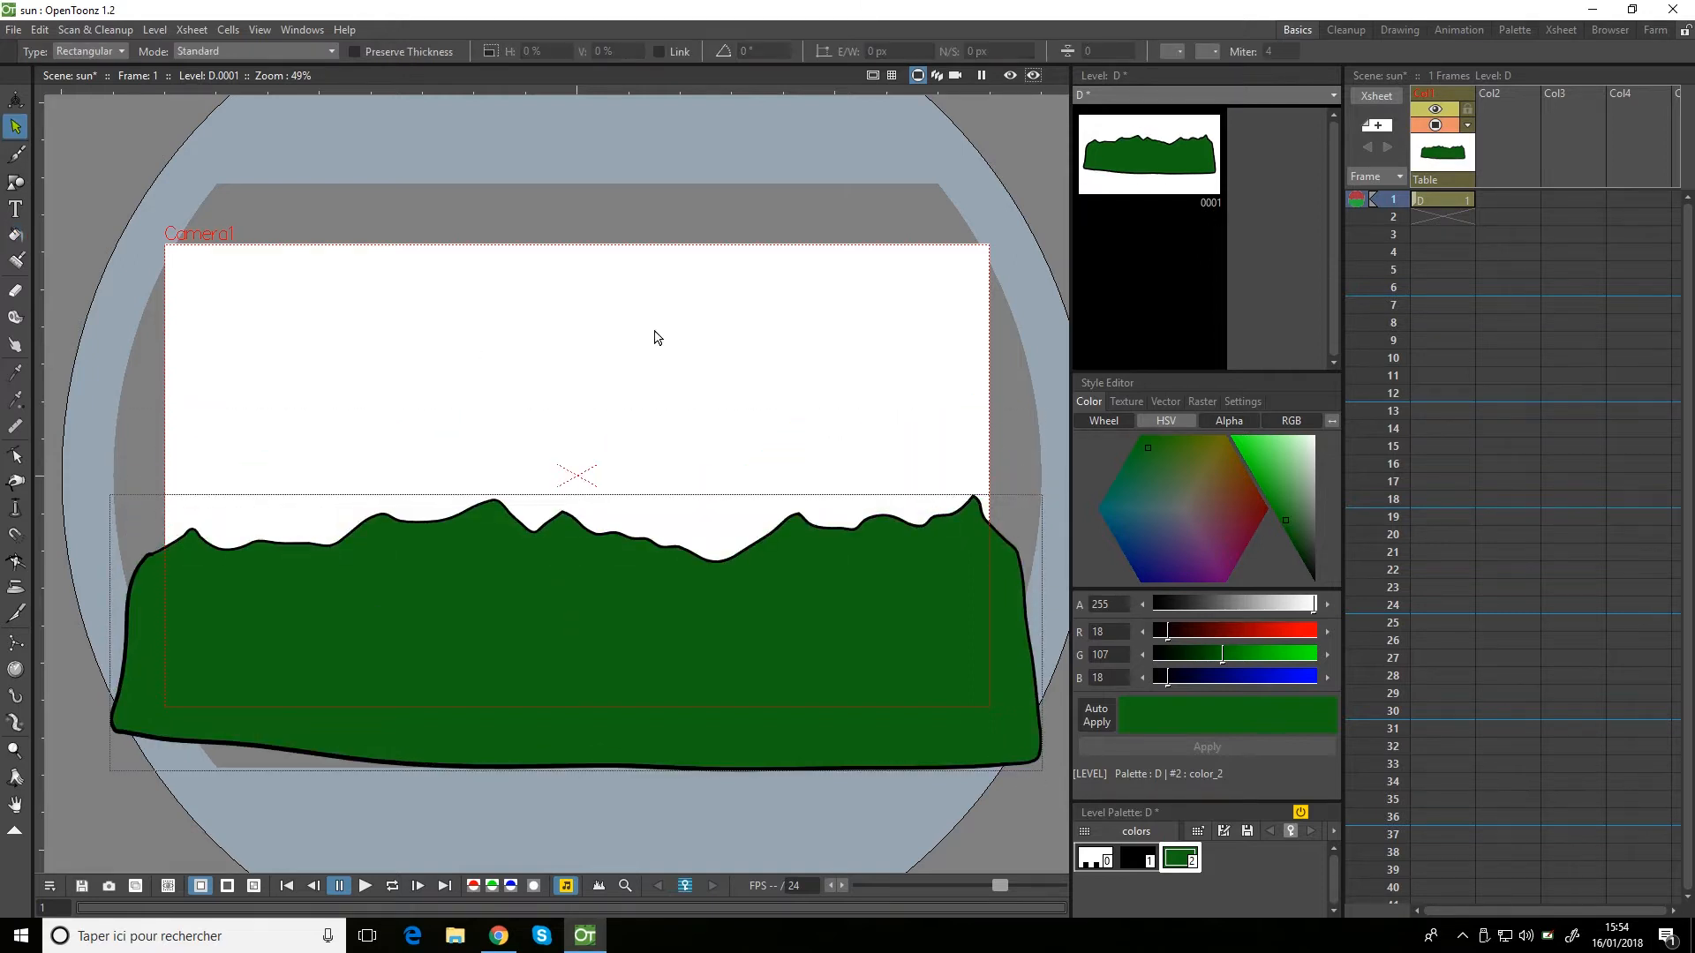
Switch to the Animation room and add a Star Sky shader effect to the Fx Schematic.
{"action": "left_click", "coordinate": [1456, 29]}
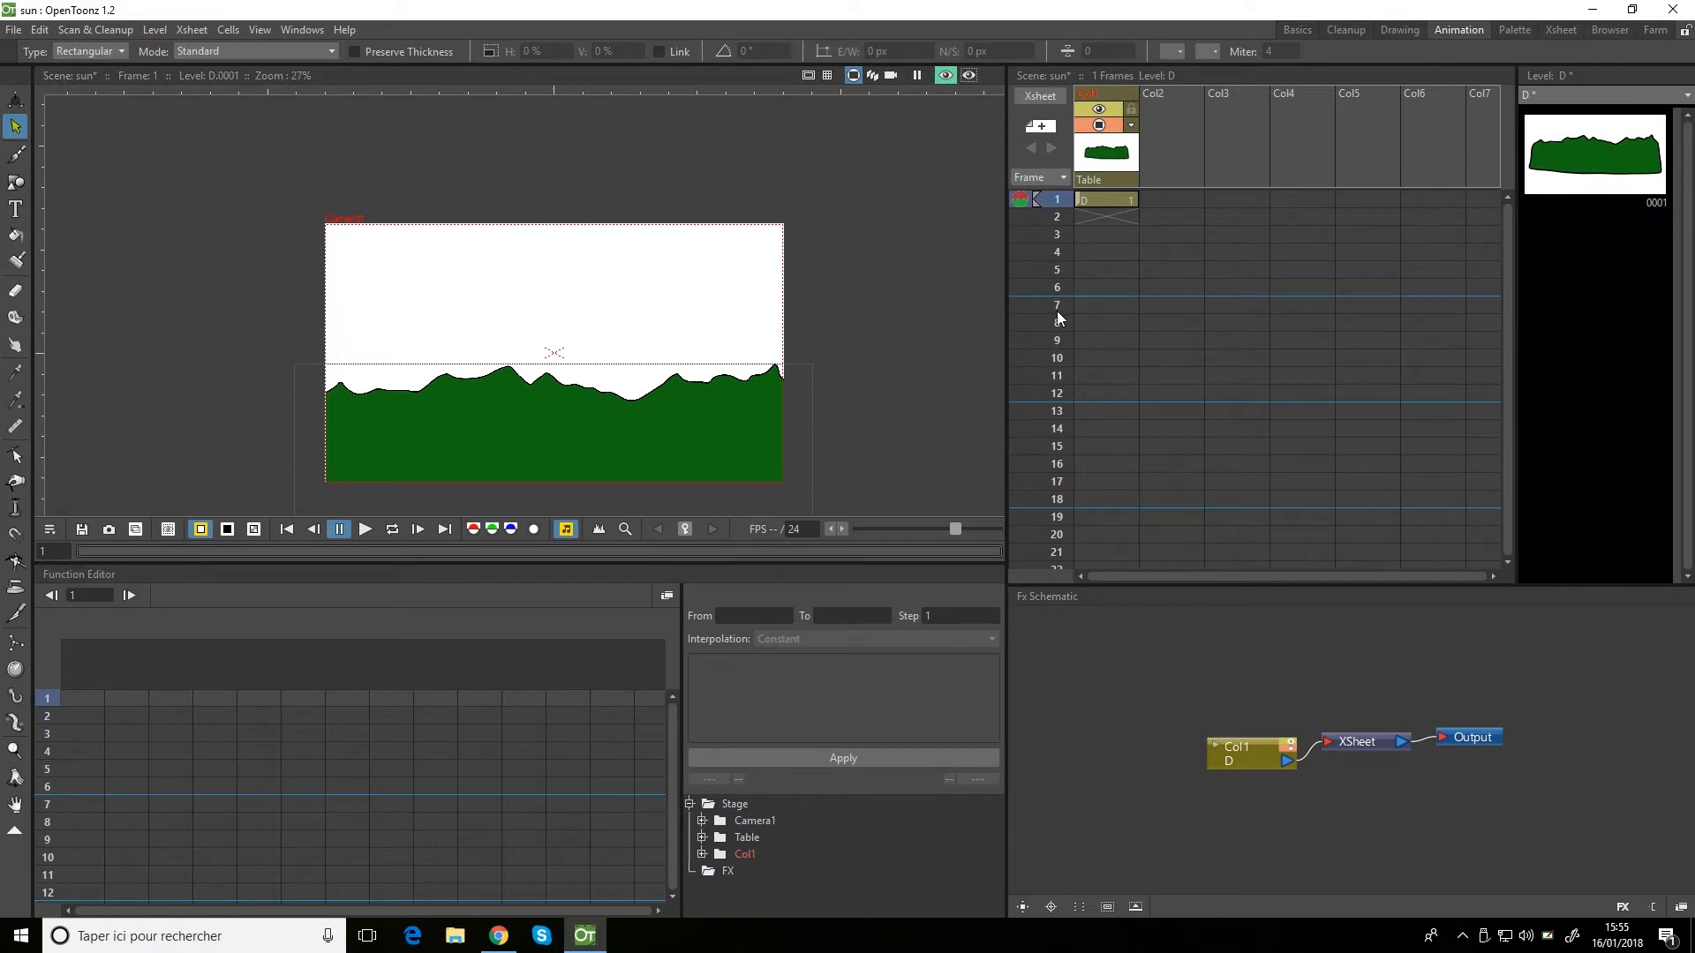
{"action": "right_click", "coordinate": [1214, 692]}
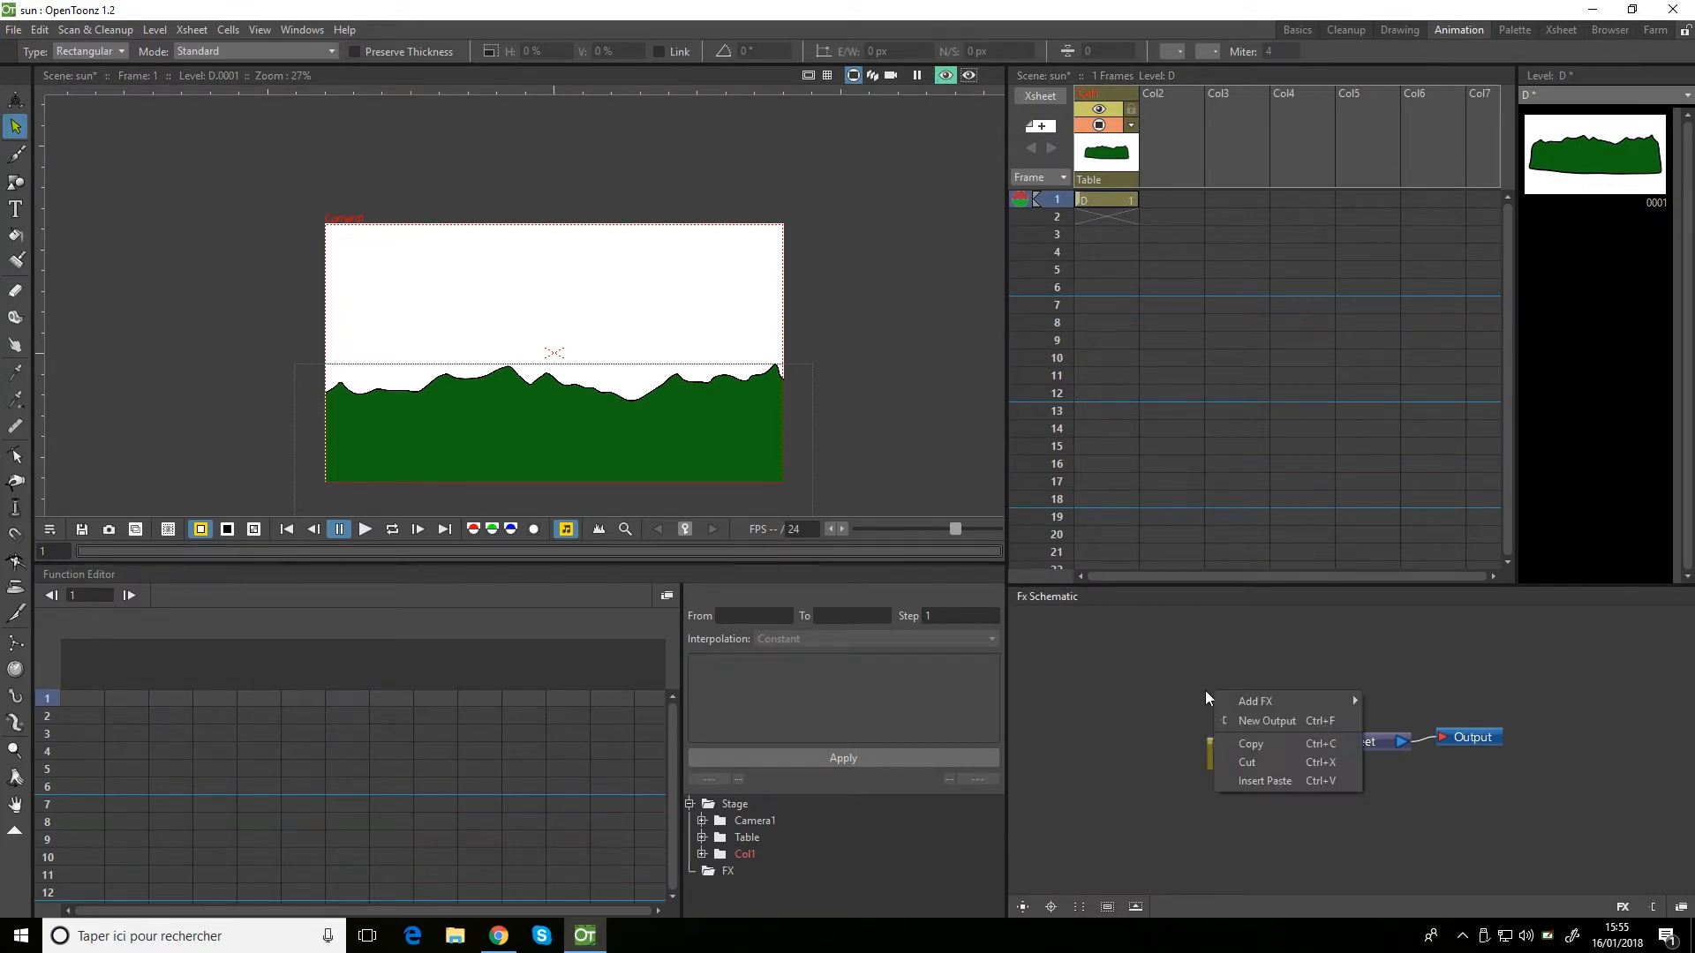
{"action": "mouse_move", "coordinate": [1248, 700]}
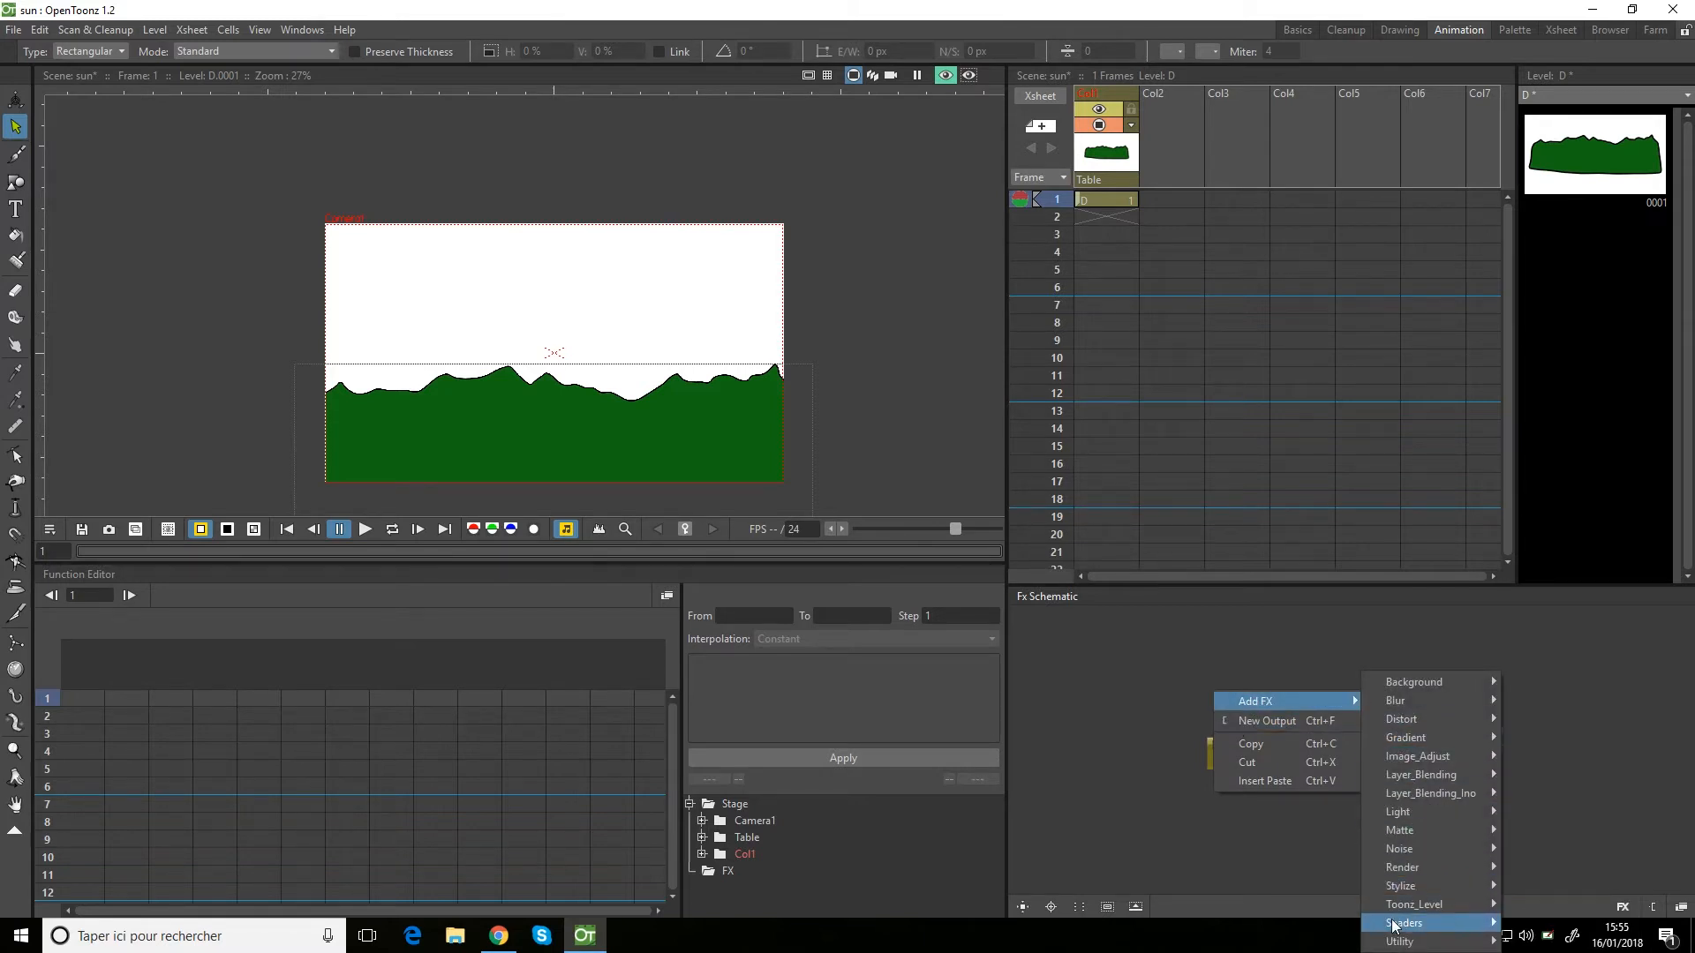
{"action": "mouse_move", "coordinate": [1398, 930]}
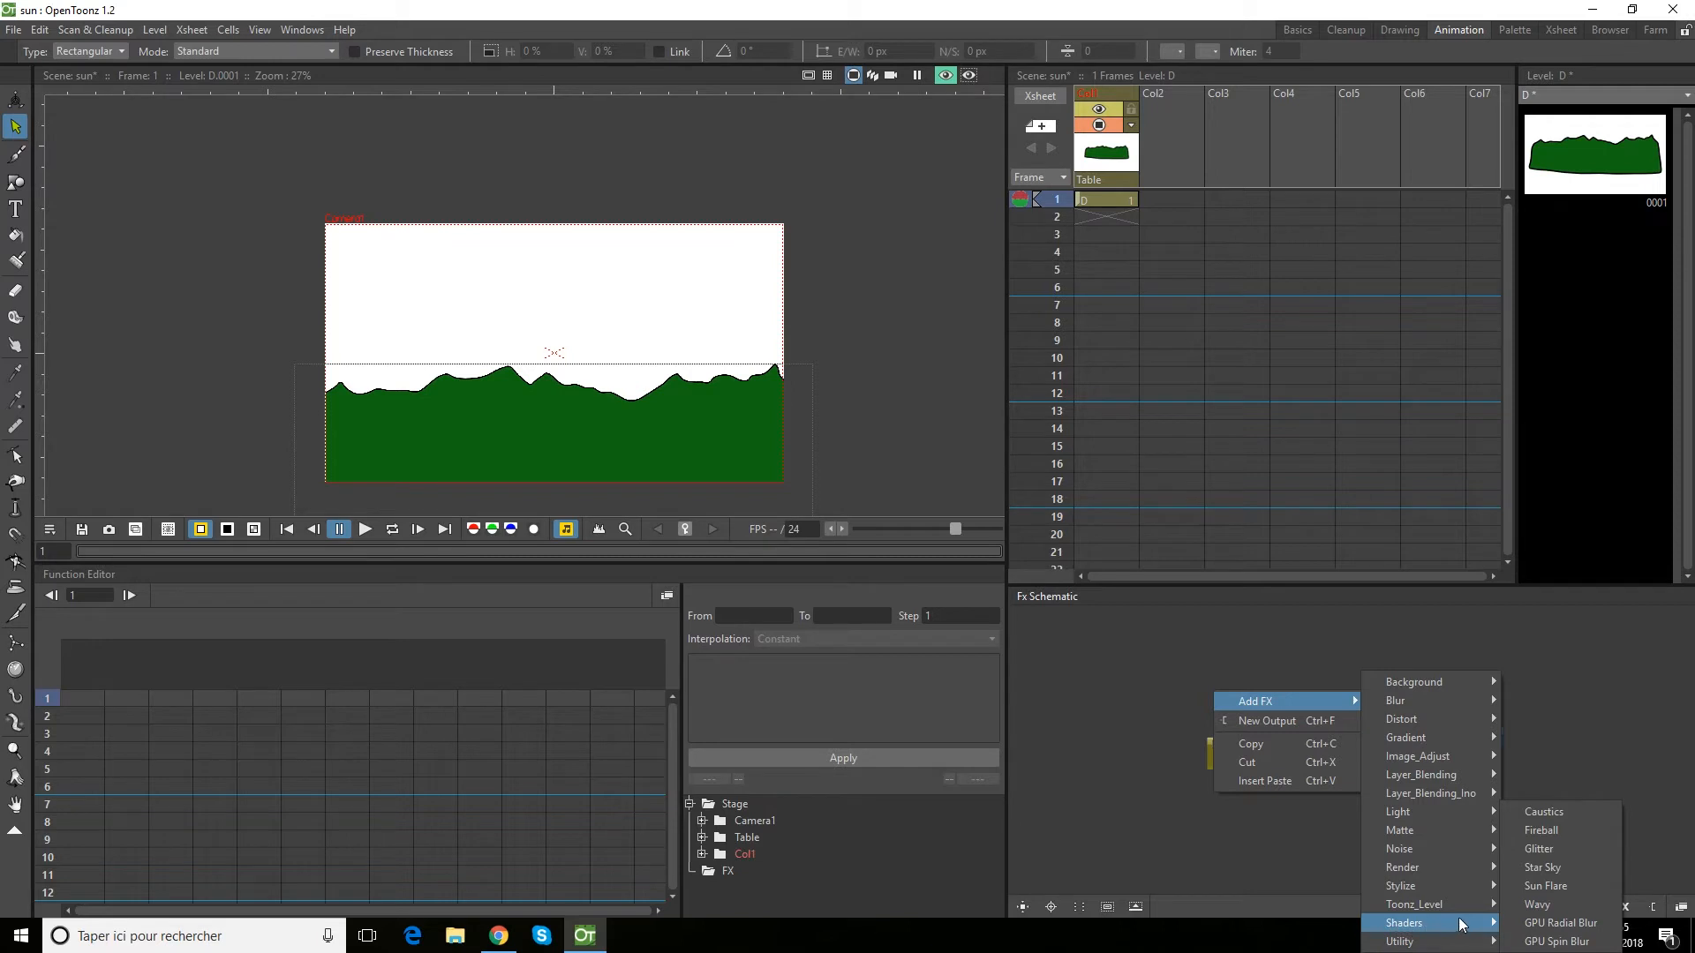
{"action": "left_click", "coordinate": [1538, 869]}
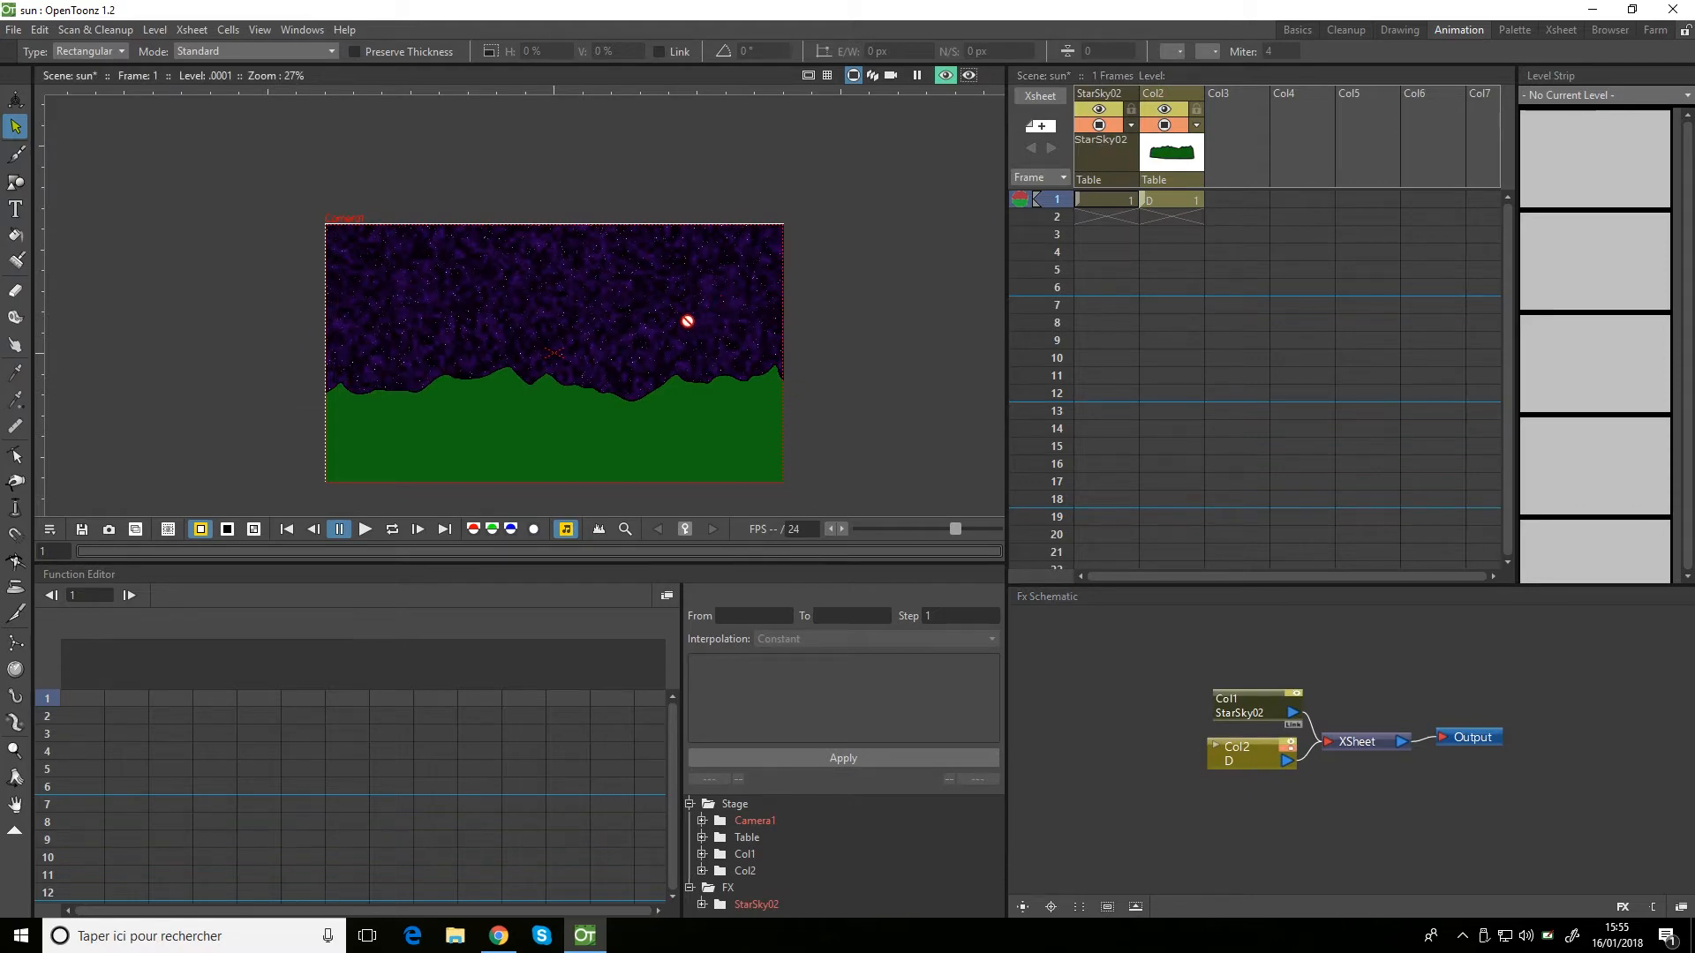
Examine the stars and purple clouds of the night sky behind the mountains, up close and at full view.
{"action": "scroll", "coordinate": [595, 298], "scroll_direction": "up", "scroll_amount": 3}
{"action": "scroll", "coordinate": [608, 276], "scroll_direction": "up", "scroll_amount": 3}
{"action": "scroll", "coordinate": [612, 277], "scroll_direction": "down", "scroll_amount": 9}
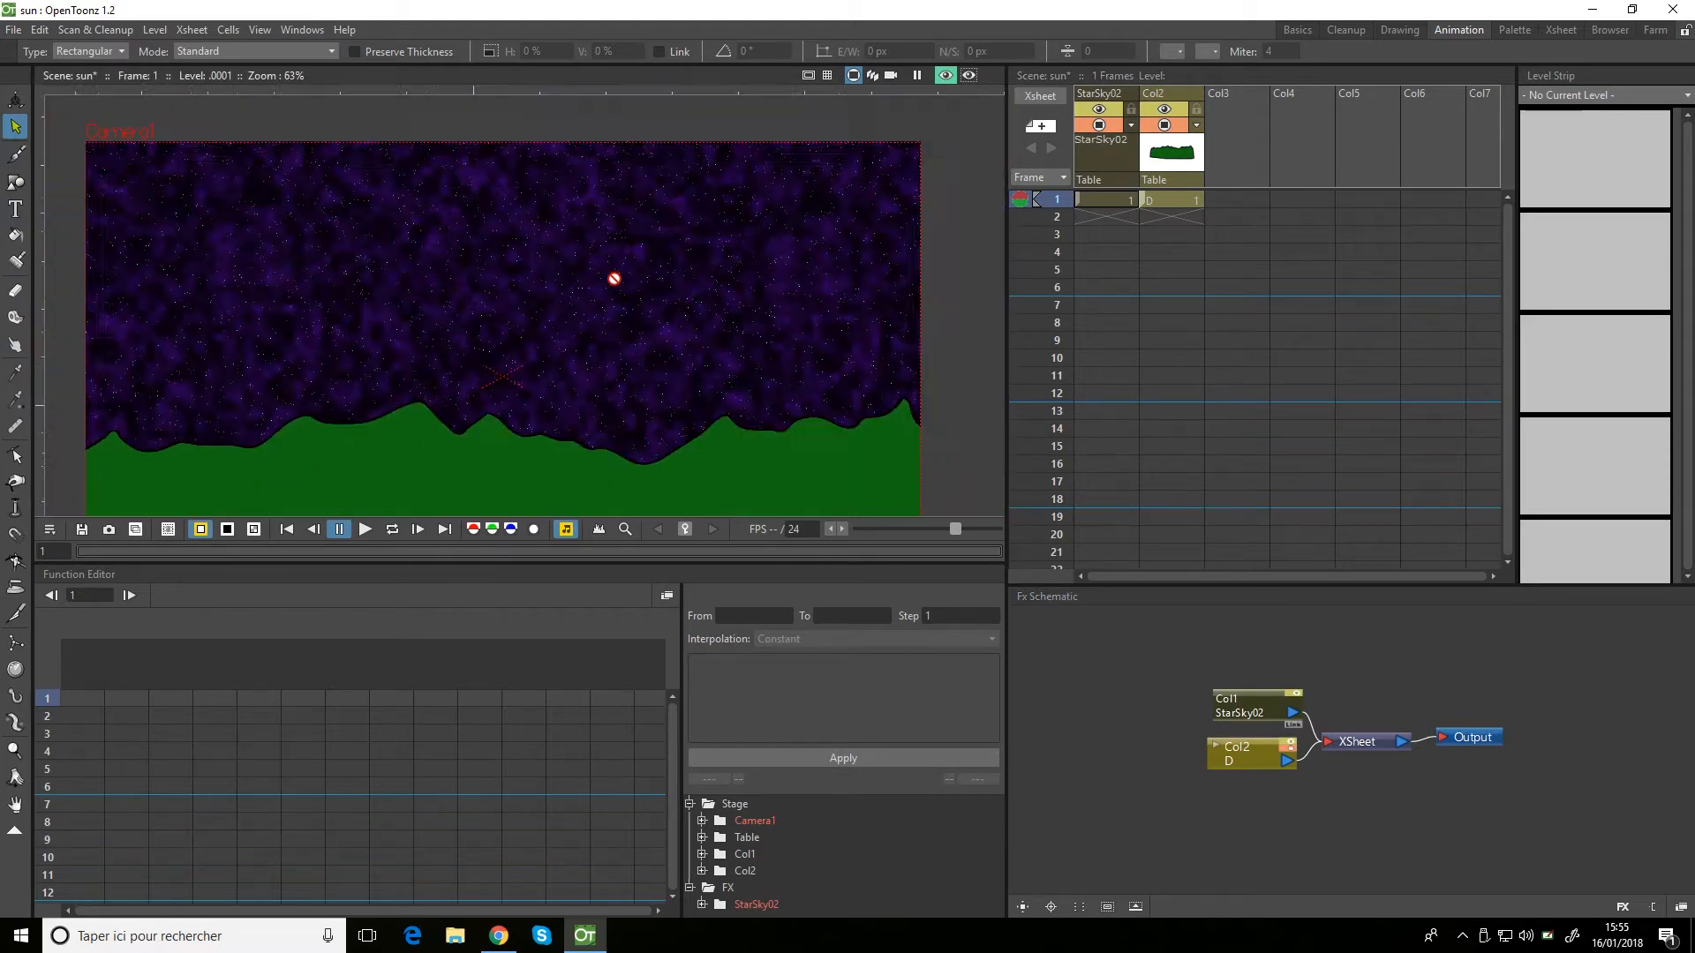
{"action": "scroll", "coordinate": [588, 299], "scroll_direction": "up", "scroll_amount": 10}
{"action": "scroll", "coordinate": [565, 292], "scroll_direction": "down", "scroll_amount": 1}
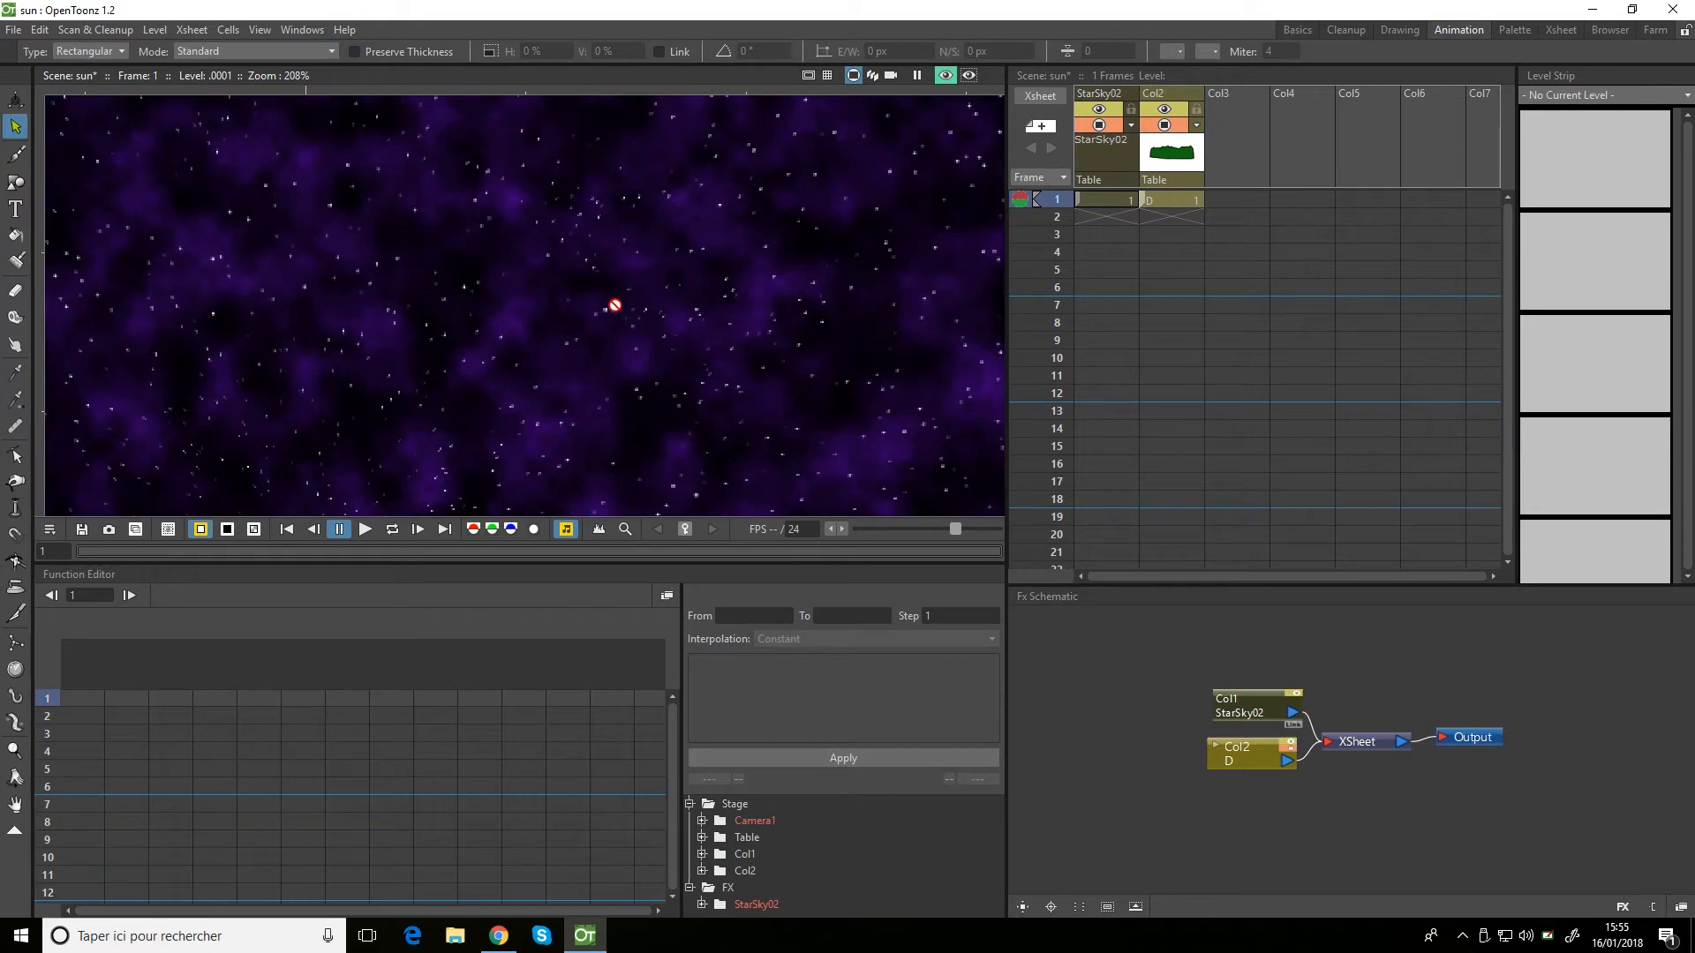
{"action": "scroll", "coordinate": [662, 318], "scroll_direction": "down", "scroll_amount": 1}
{"action": "scroll", "coordinate": [749, 329], "scroll_direction": "up", "scroll_amount": 2}
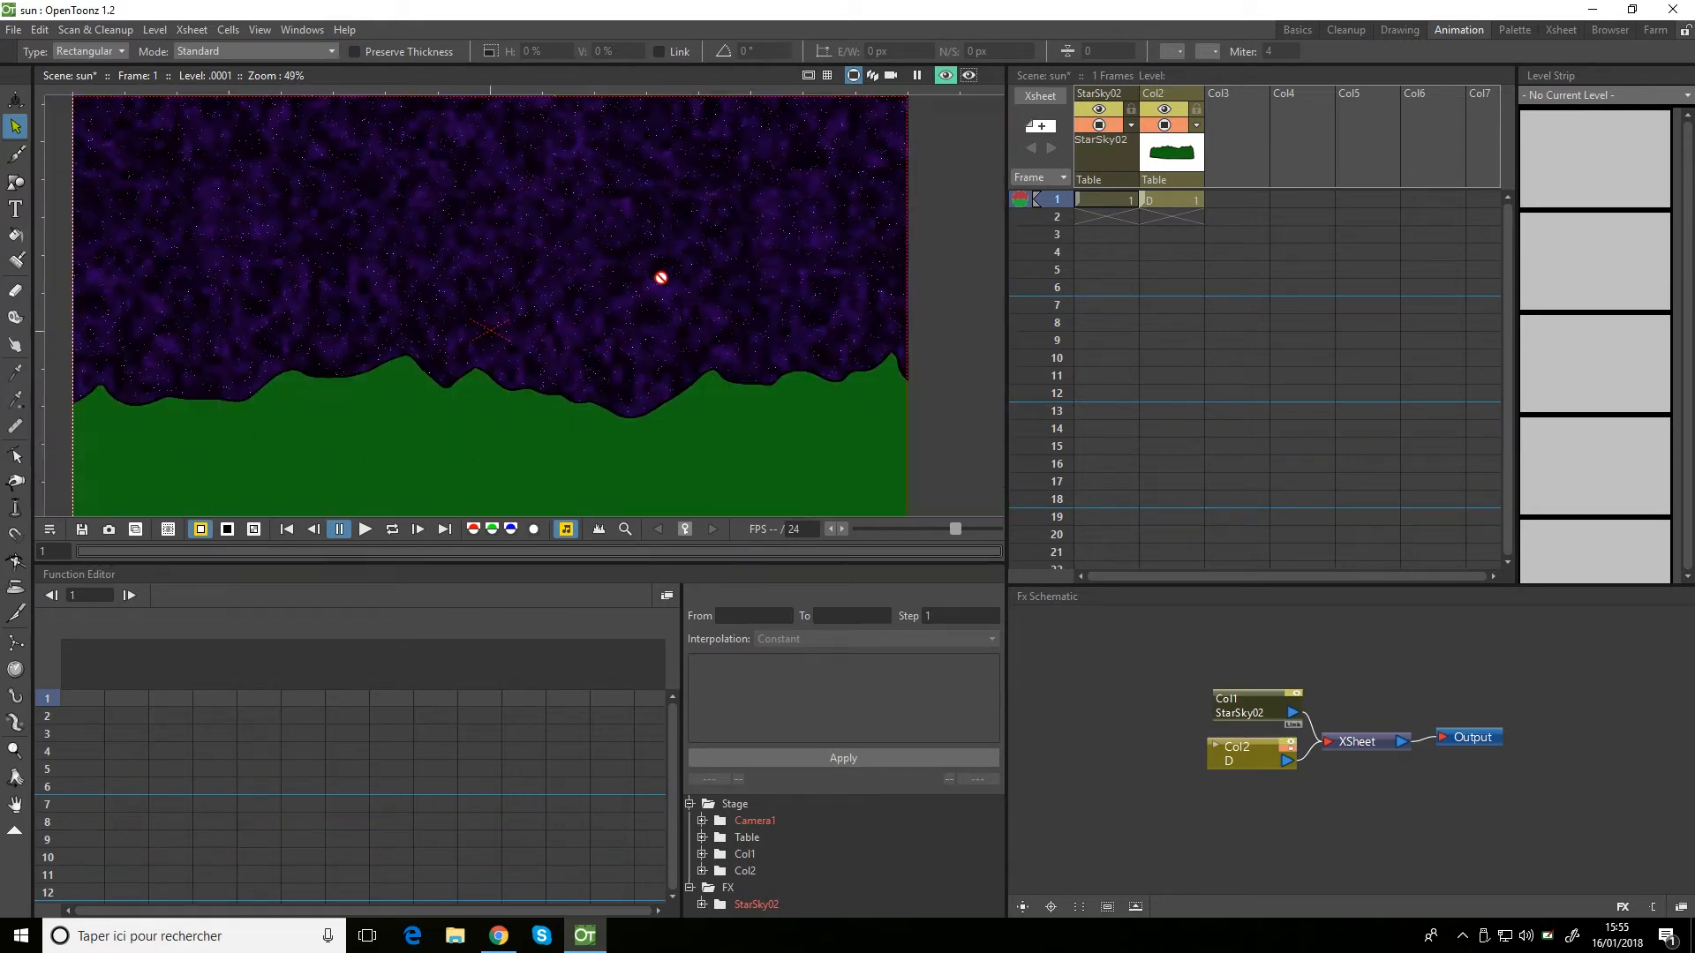
{"action": "scroll", "coordinate": [662, 276], "scroll_direction": "down", "scroll_amount": 4}
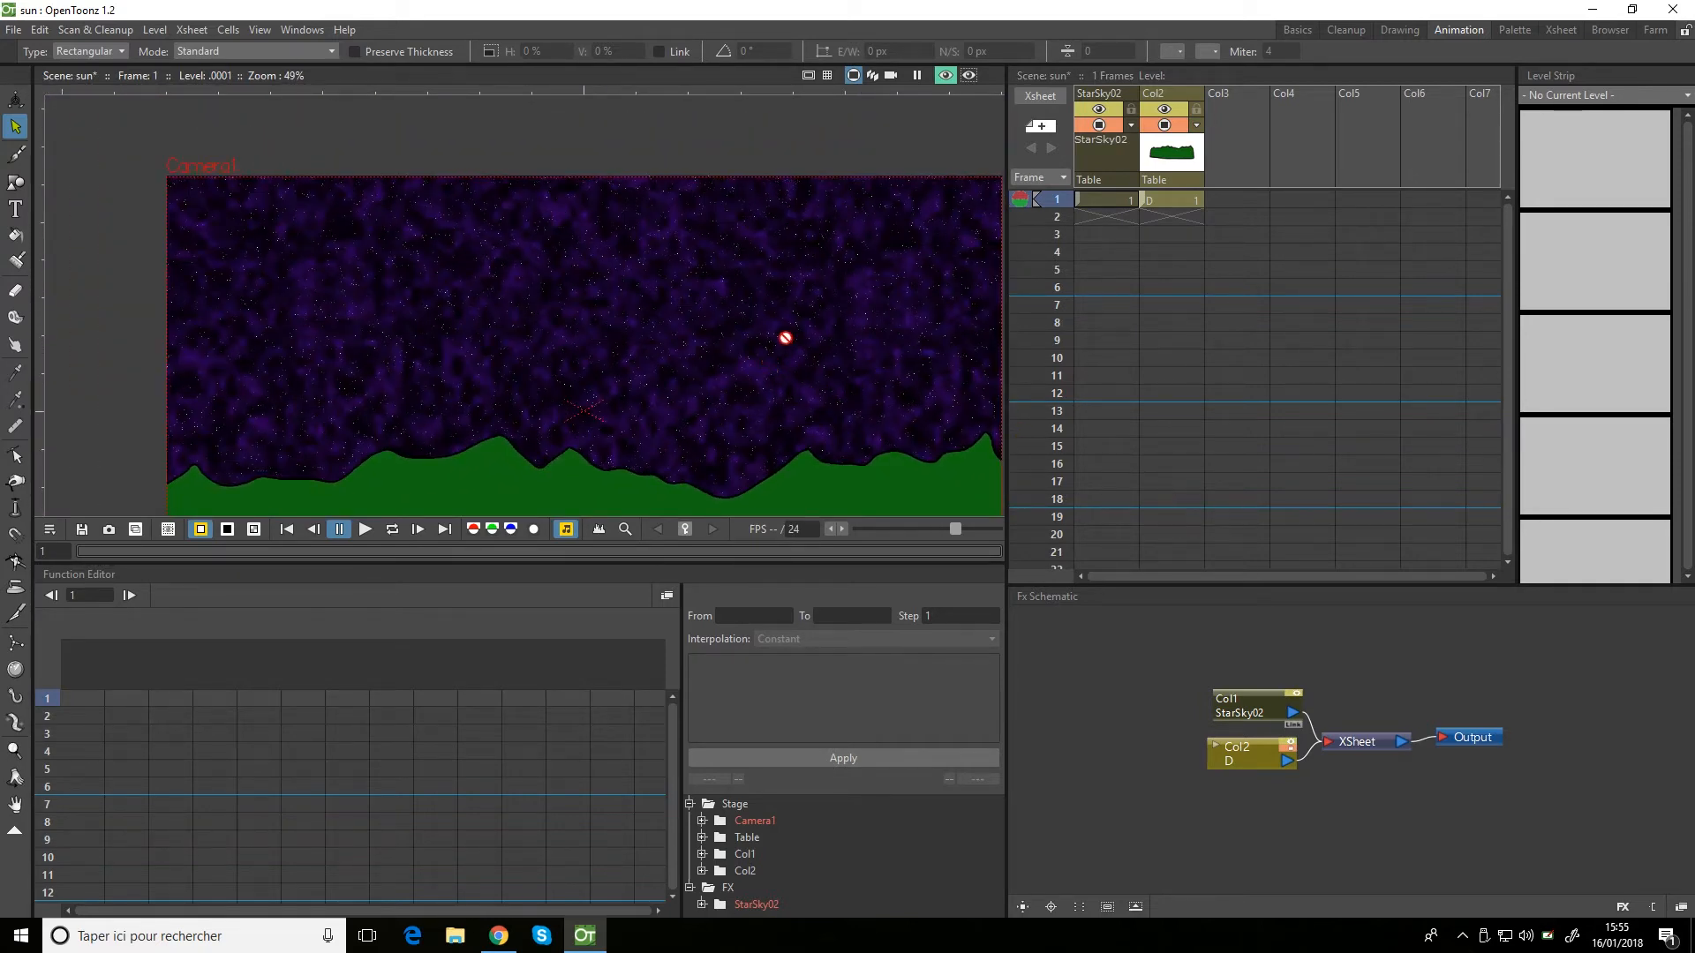
{"action": "left_click_drag", "start_coordinate": [787, 332], "coordinate": [738, 295]}
In the Star Sky effect's settings, lower the cloud color's alpha to 65 and raise the brightness to 3.733.
{"action": "double_click", "coordinate": [1246, 703]}
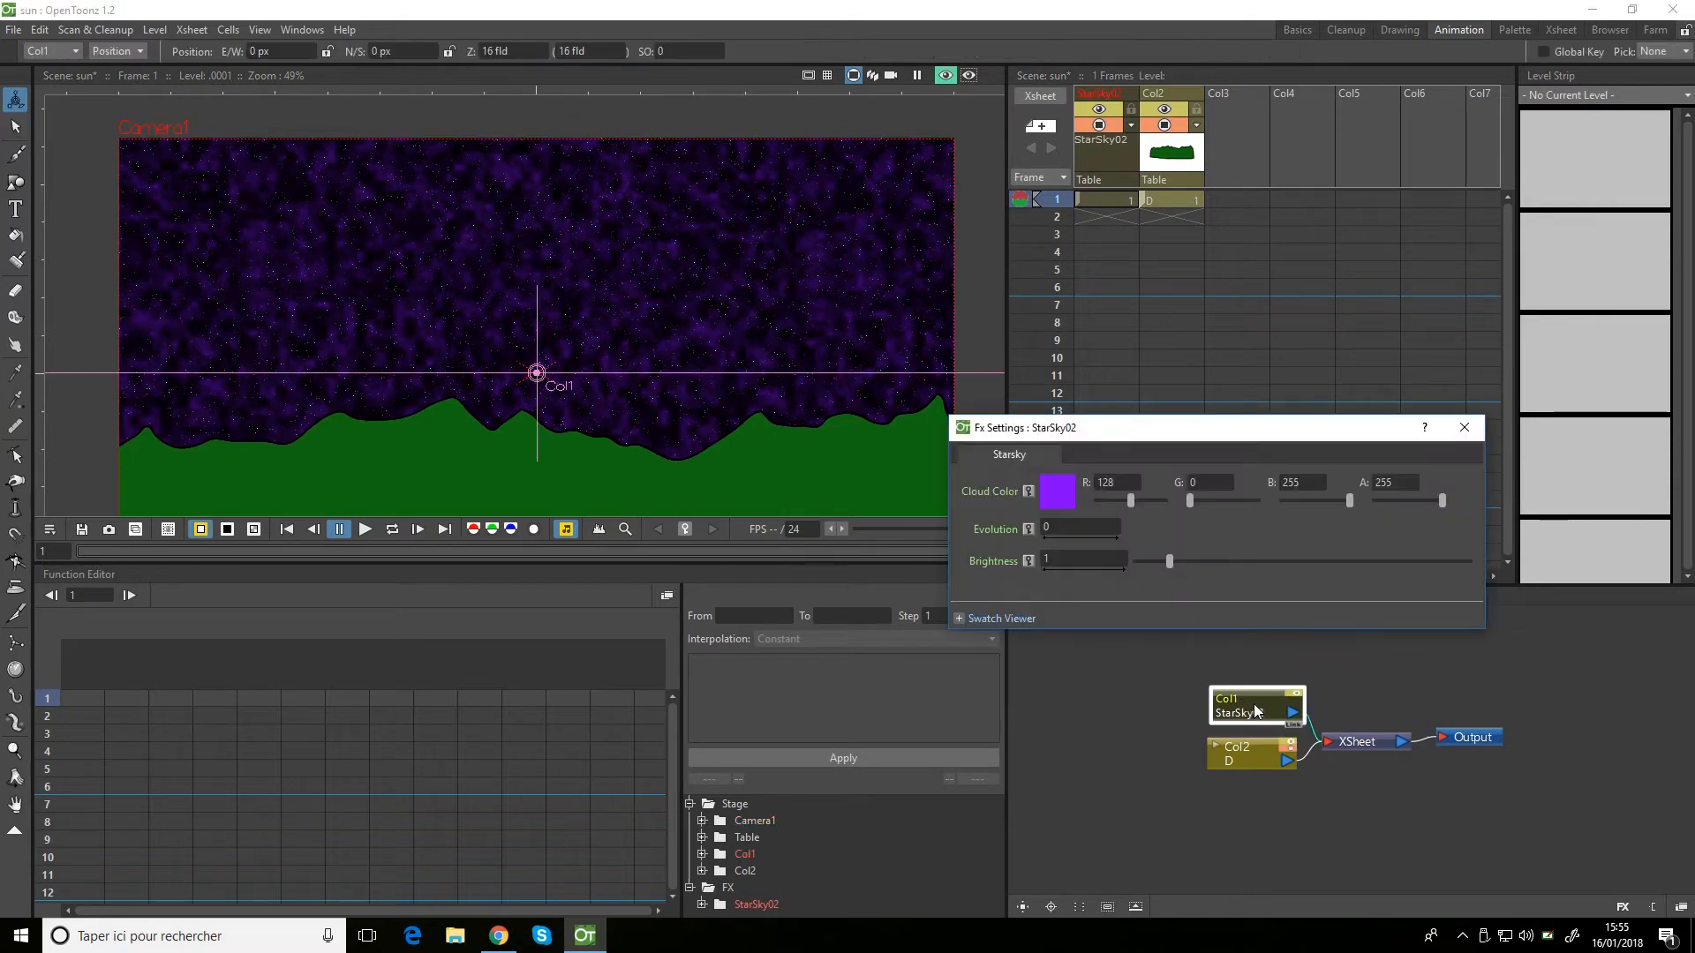
{"action": "left_click_drag", "start_coordinate": [1251, 706], "coordinate": [1214, 675]}
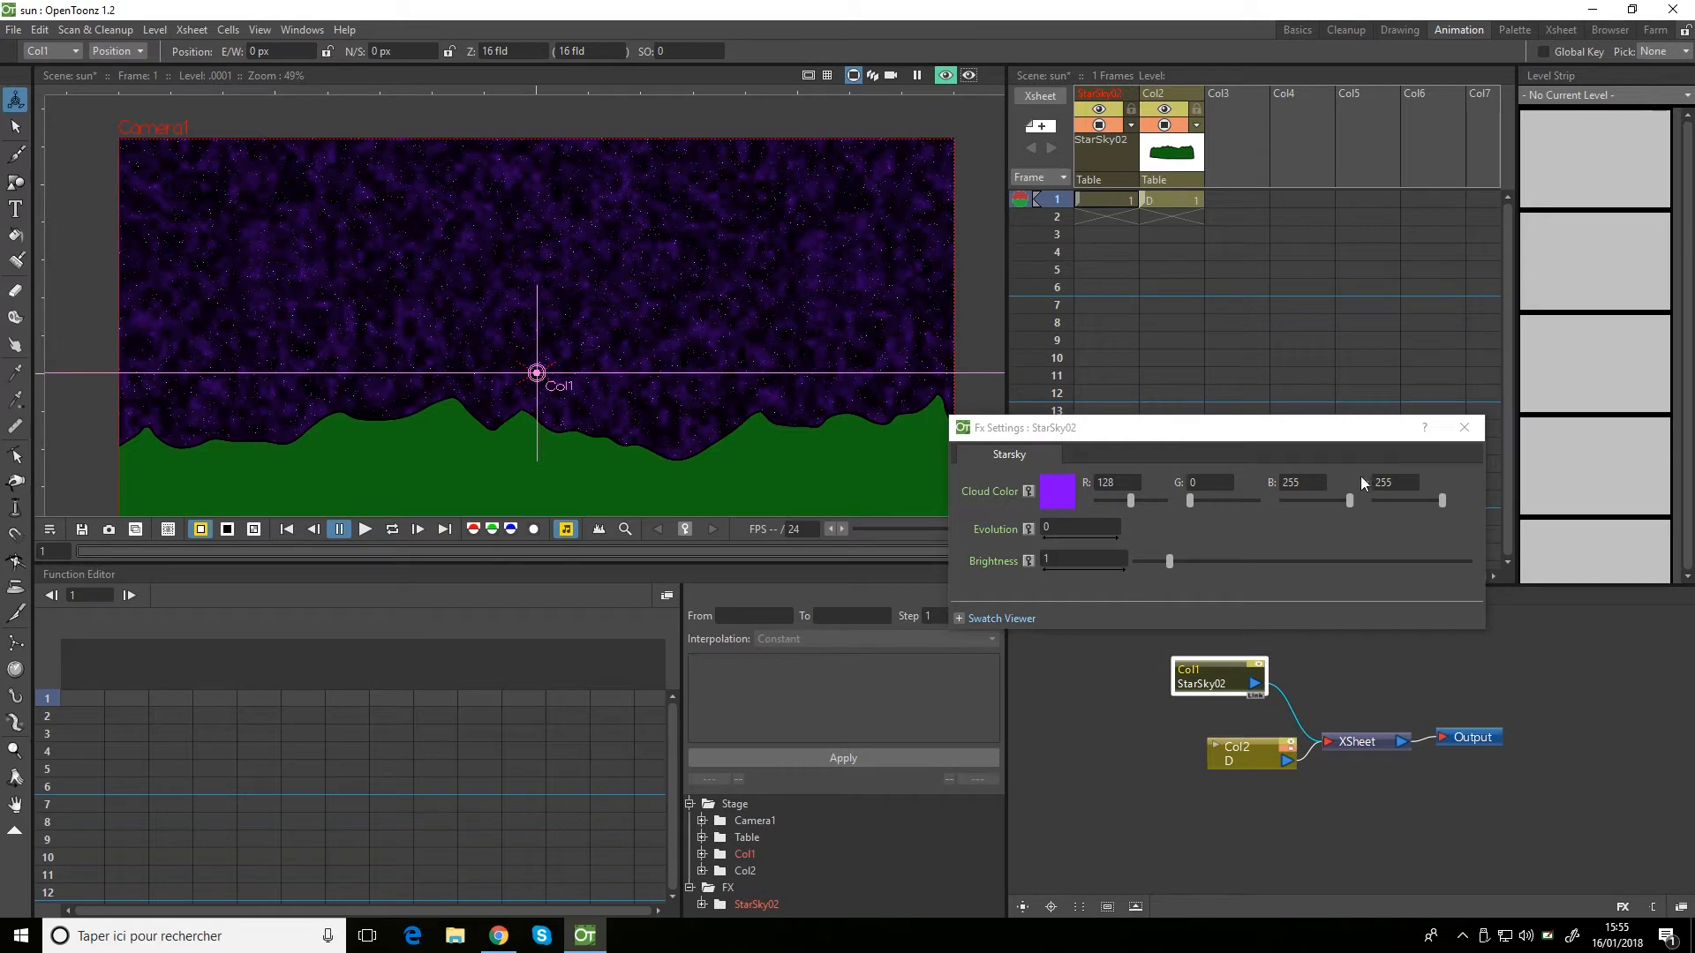
{"action": "left_click_drag", "start_coordinate": [1443, 500], "coordinate": [1409, 500]}
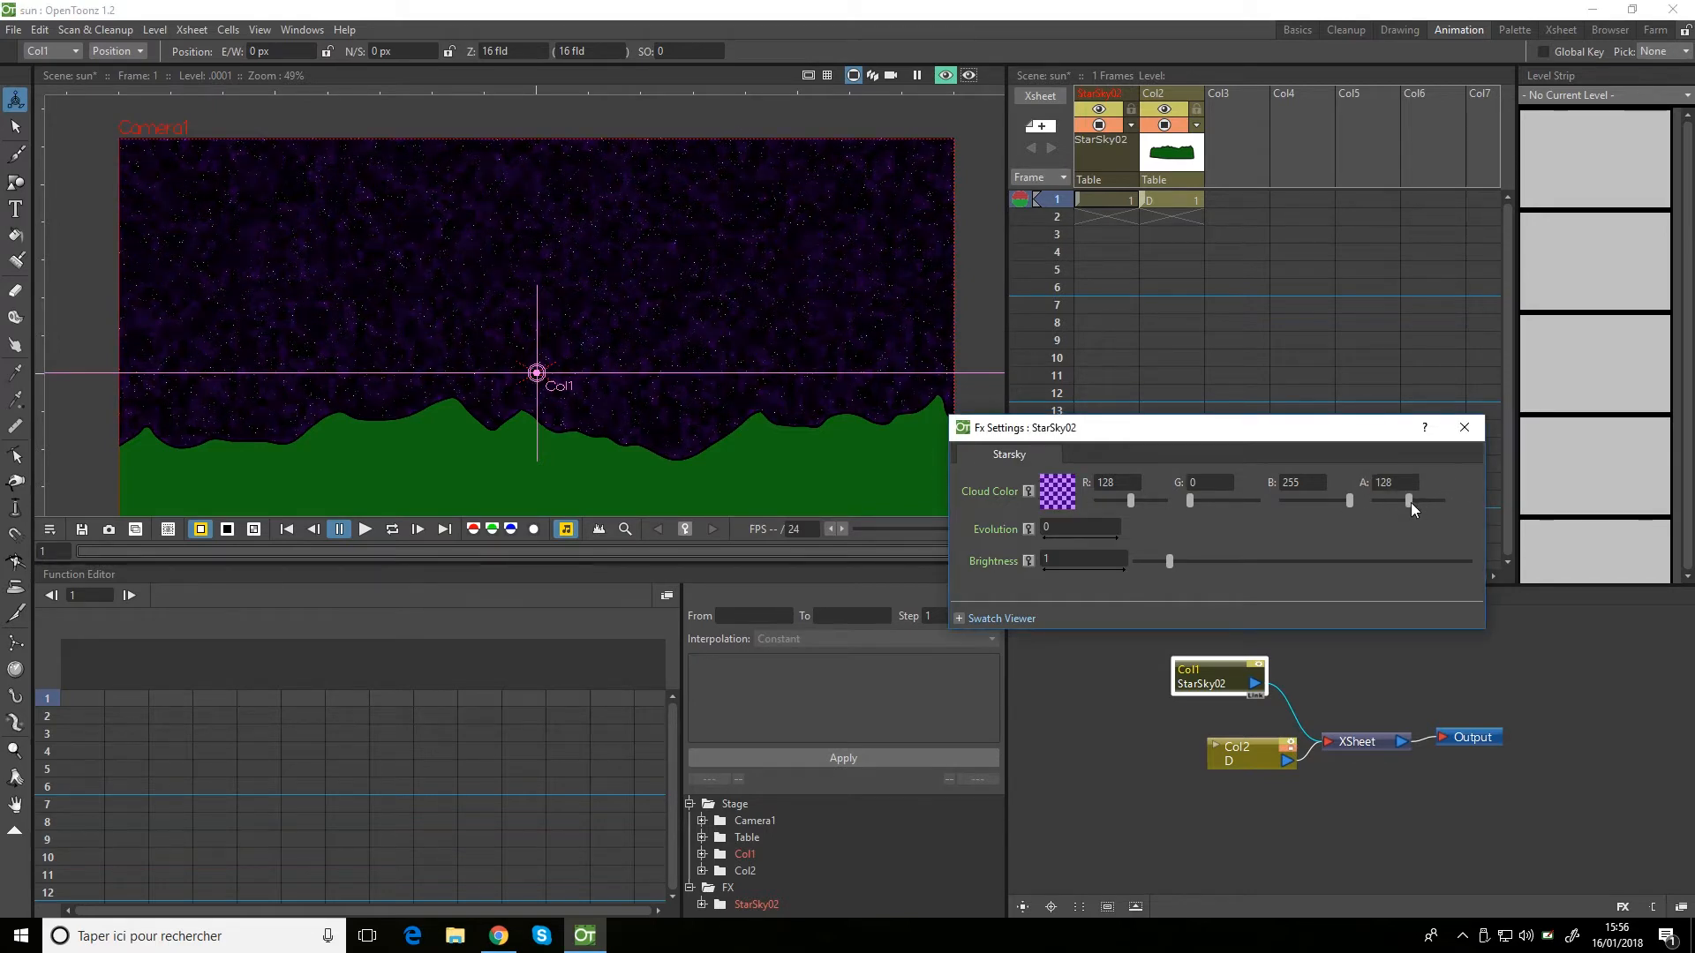
{"action": "left_click_drag", "start_coordinate": [1407, 501], "coordinate": [1397, 501]}
{"action": "left_click_drag", "start_coordinate": [1168, 563], "coordinate": [1243, 565]}
{"action": "left_click_drag", "start_coordinate": [1410, 562], "coordinate": [1274, 562]}
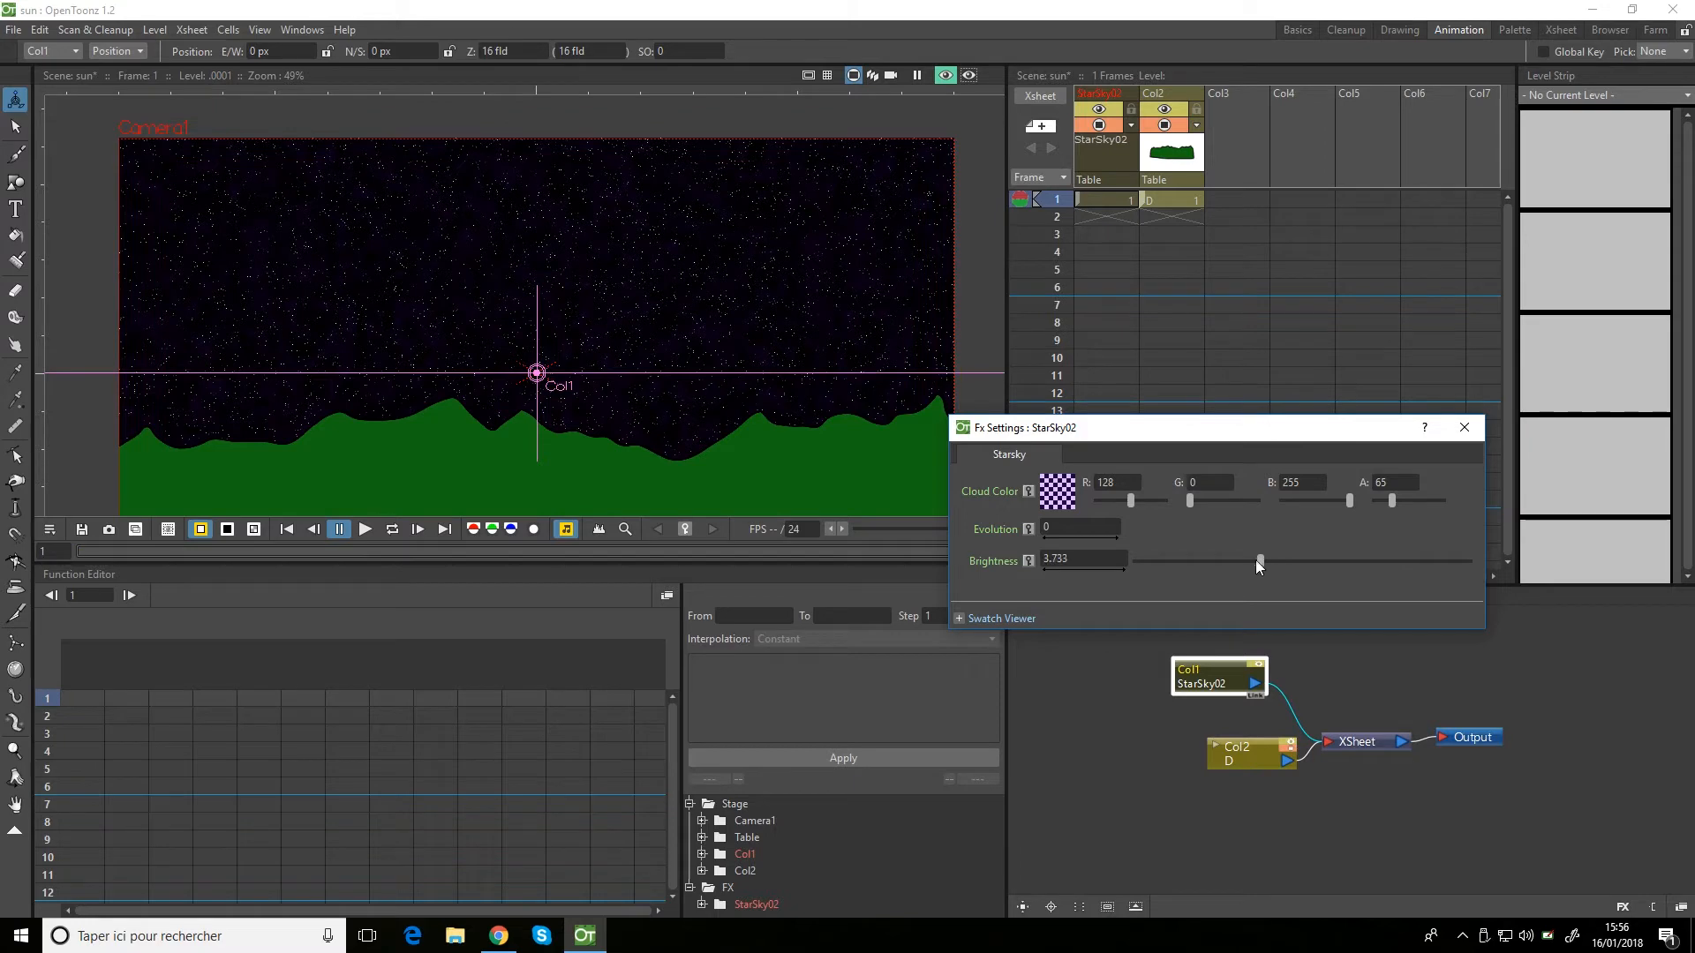
Set the Star Sky effect's evolution to 10 and close its settings.
{"action": "left_click", "coordinate": [1072, 526]}
{"action": "type", "text": "10"}
{"action": "key", "text": "Return"}
{"action": "scroll", "coordinate": [716, 261], "scroll_direction": "down", "scroll_amount": 1}
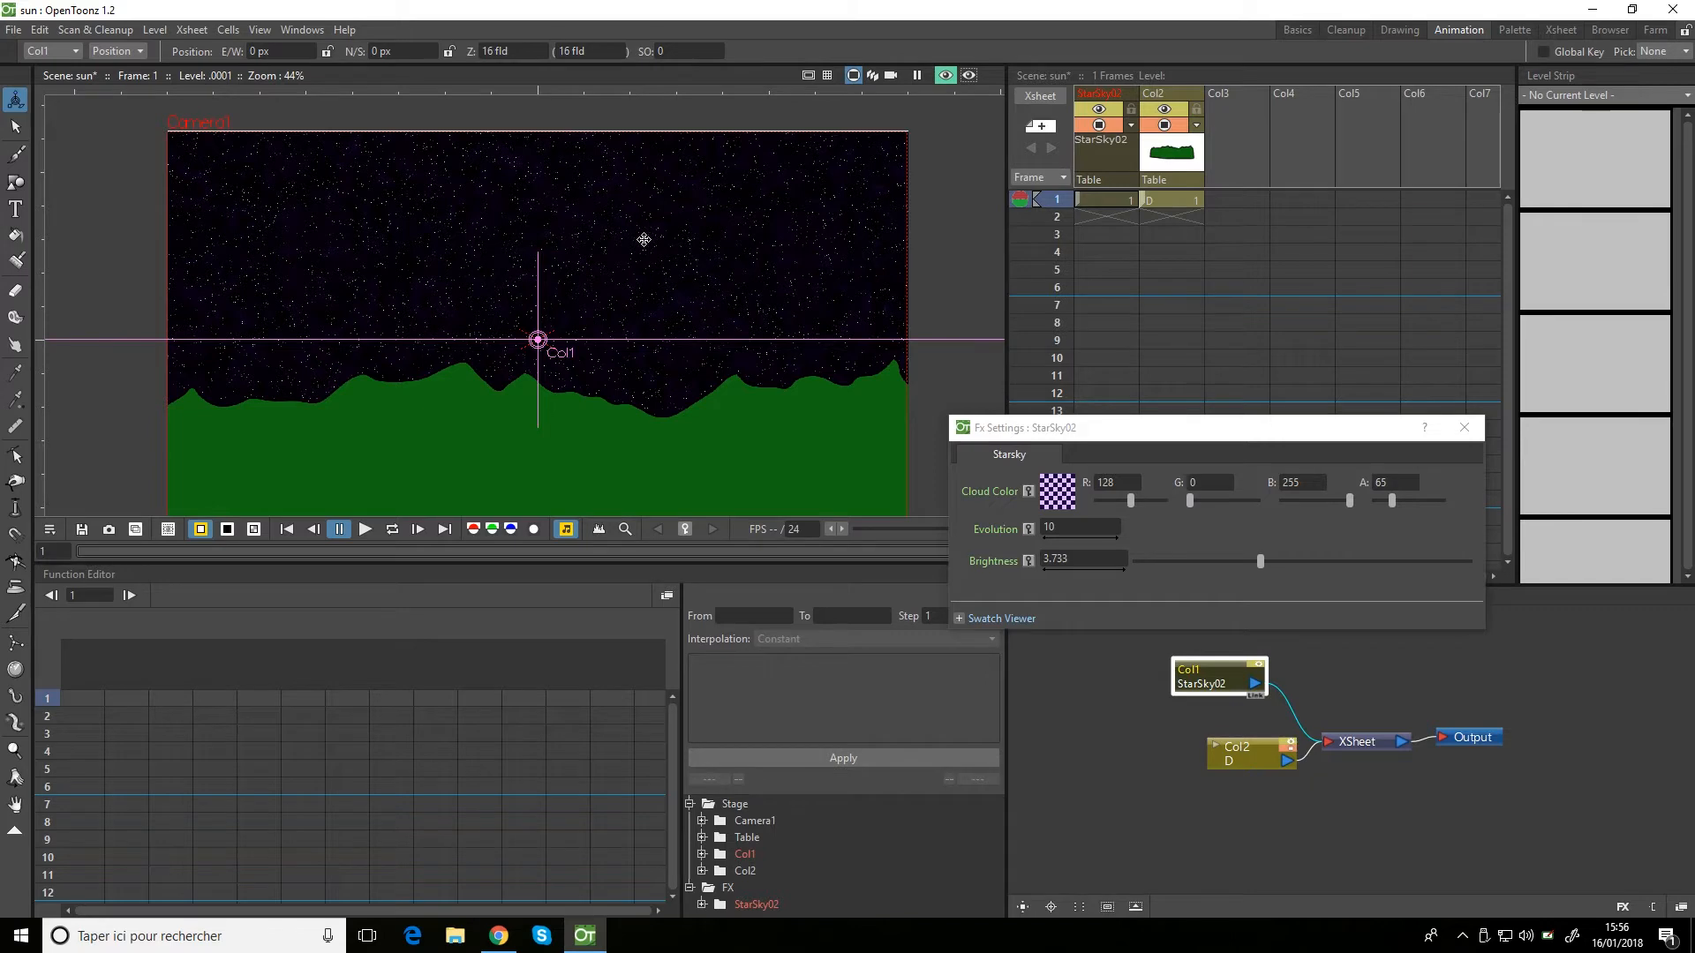
{"action": "scroll", "coordinate": [659, 250], "scroll_direction": "down", "scroll_amount": 1}
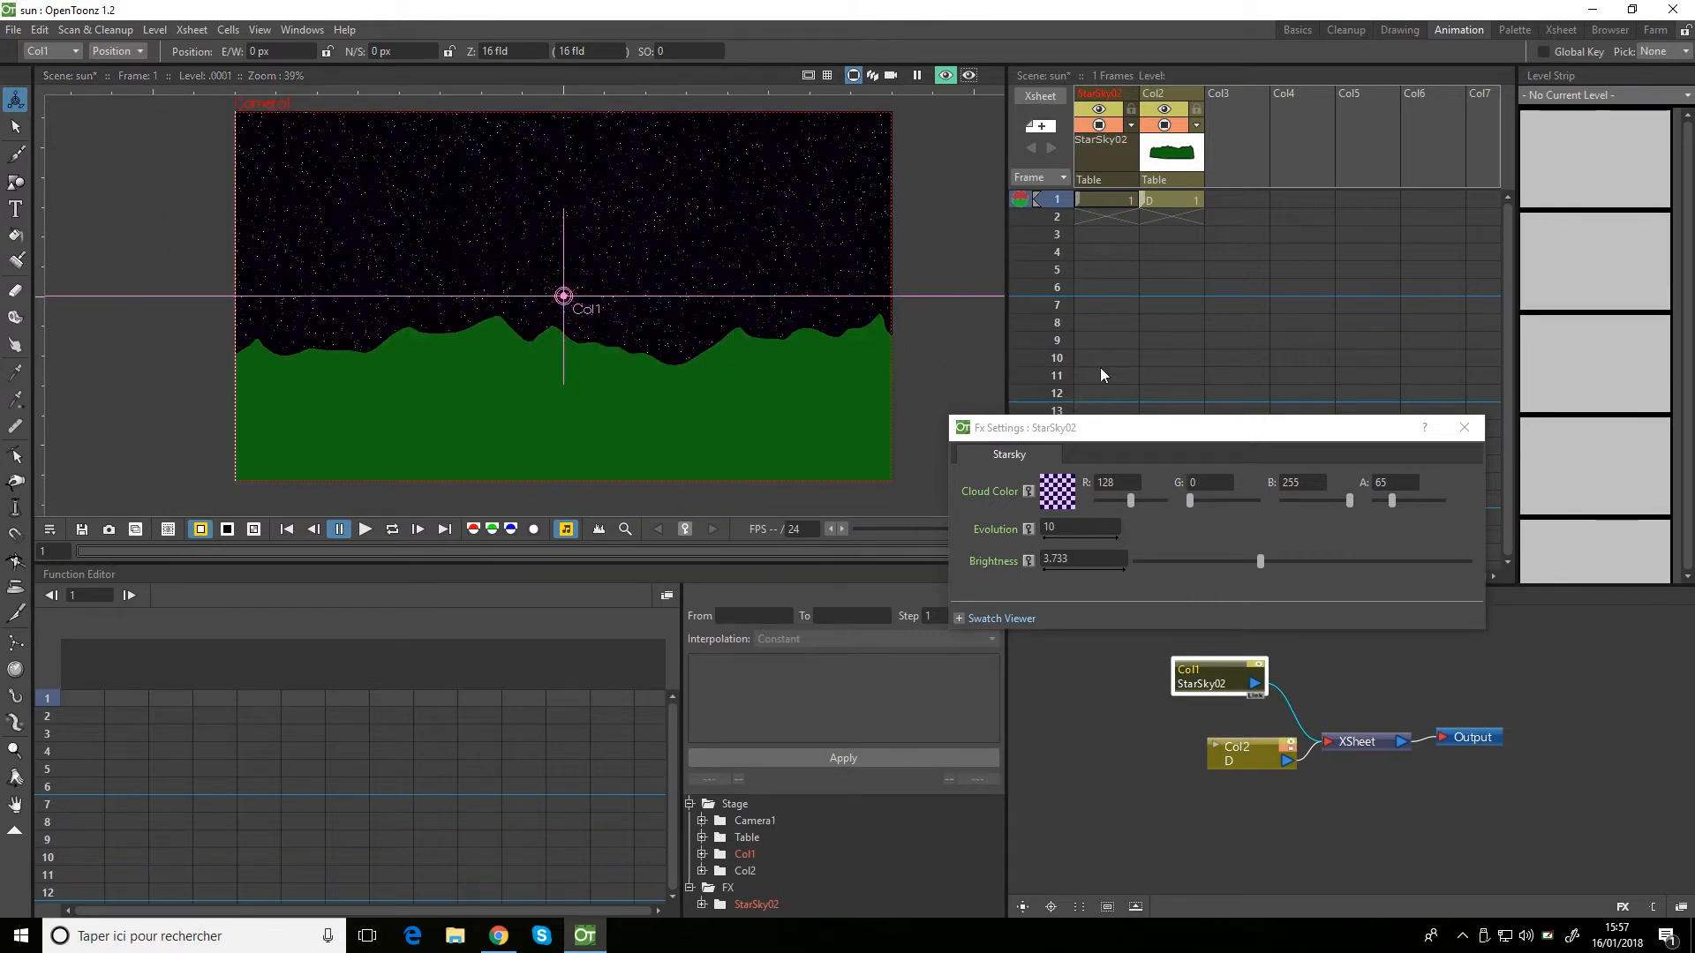
{"action": "left_click", "coordinate": [1464, 427]}
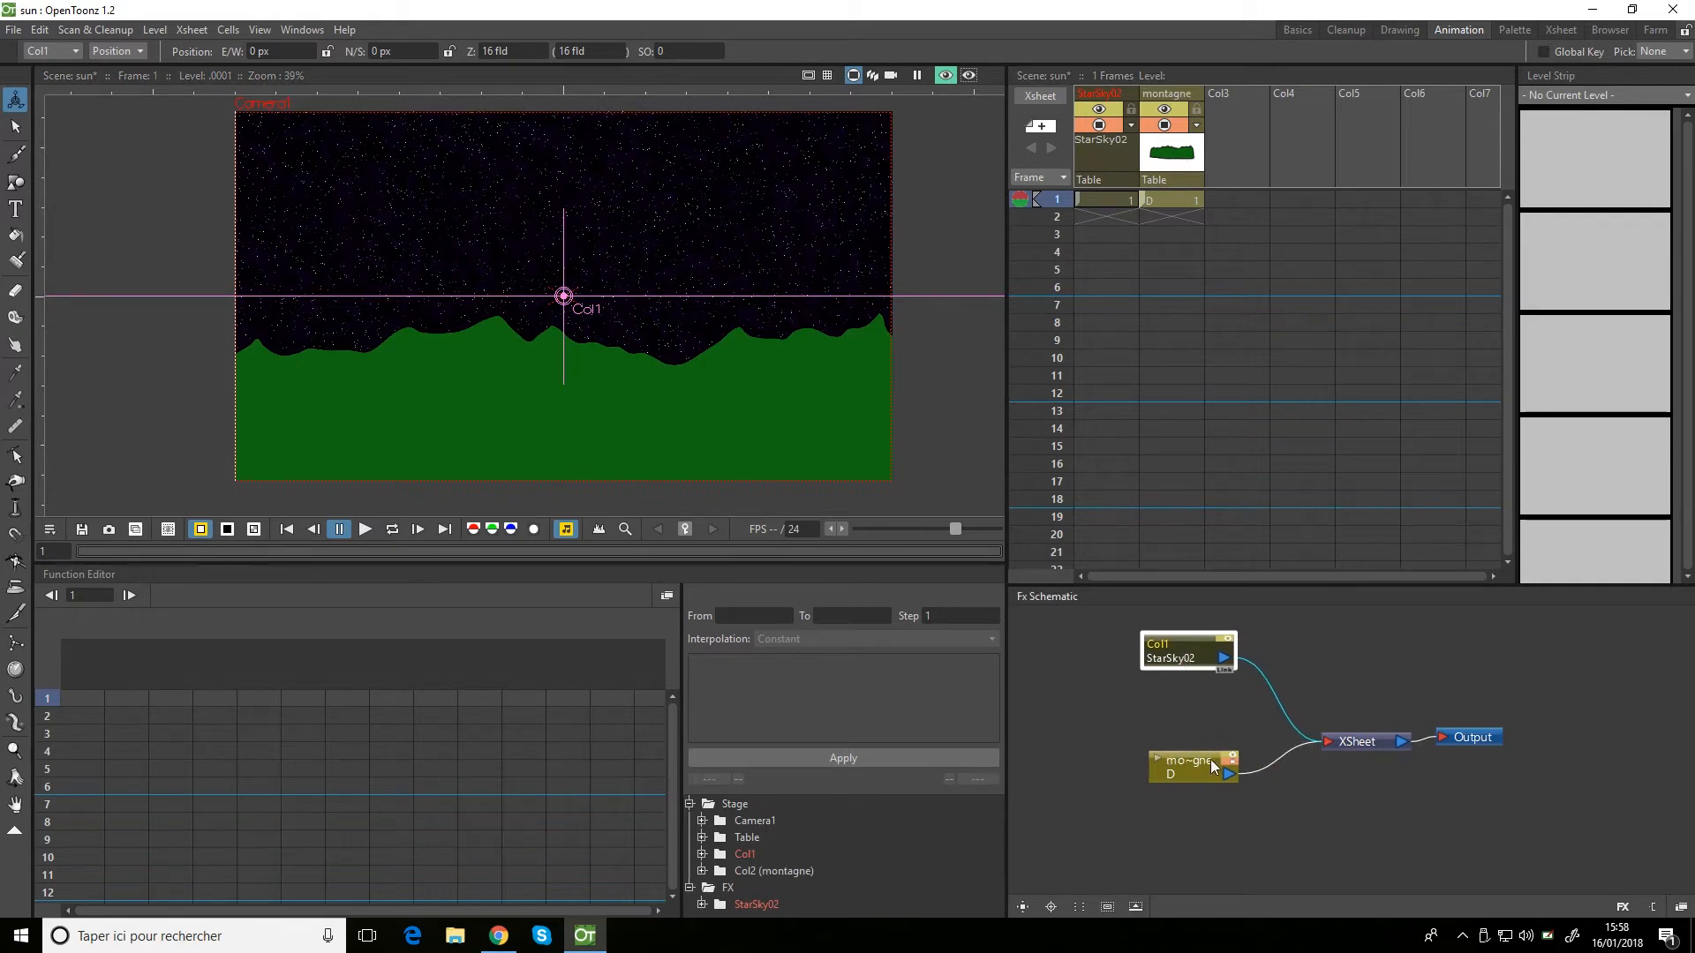
Move the mountain node lower in the Fx Schematic and add a Sun Flare shader effect.
{"action": "mouse_move", "coordinate": [1210, 759]}
{"action": "left_mouse_down"}
{"action": "mouse_move", "coordinate": [1186, 781]}
{"action": "mouse_move", "coordinate": [1201, 768]}
{"action": "left_mouse_up"}
{"action": "right_click", "coordinate": [1173, 719]}
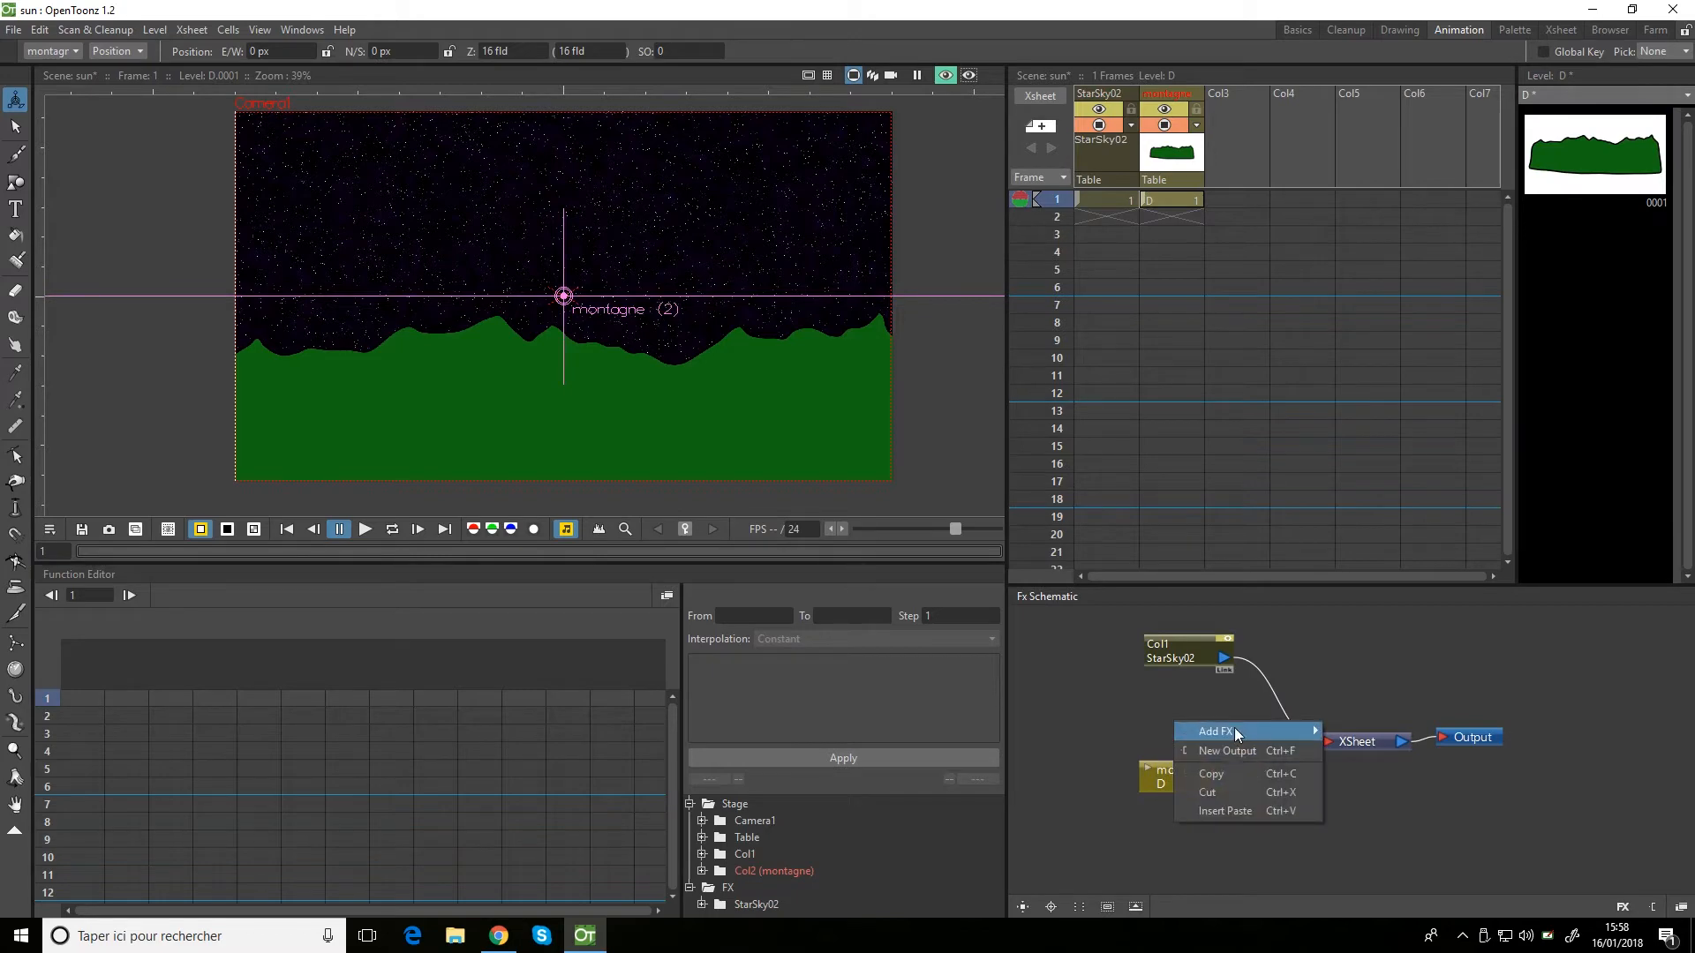
{"action": "mouse_move", "coordinate": [1234, 728]}
{"action": "mouse_move", "coordinate": [1385, 923]}
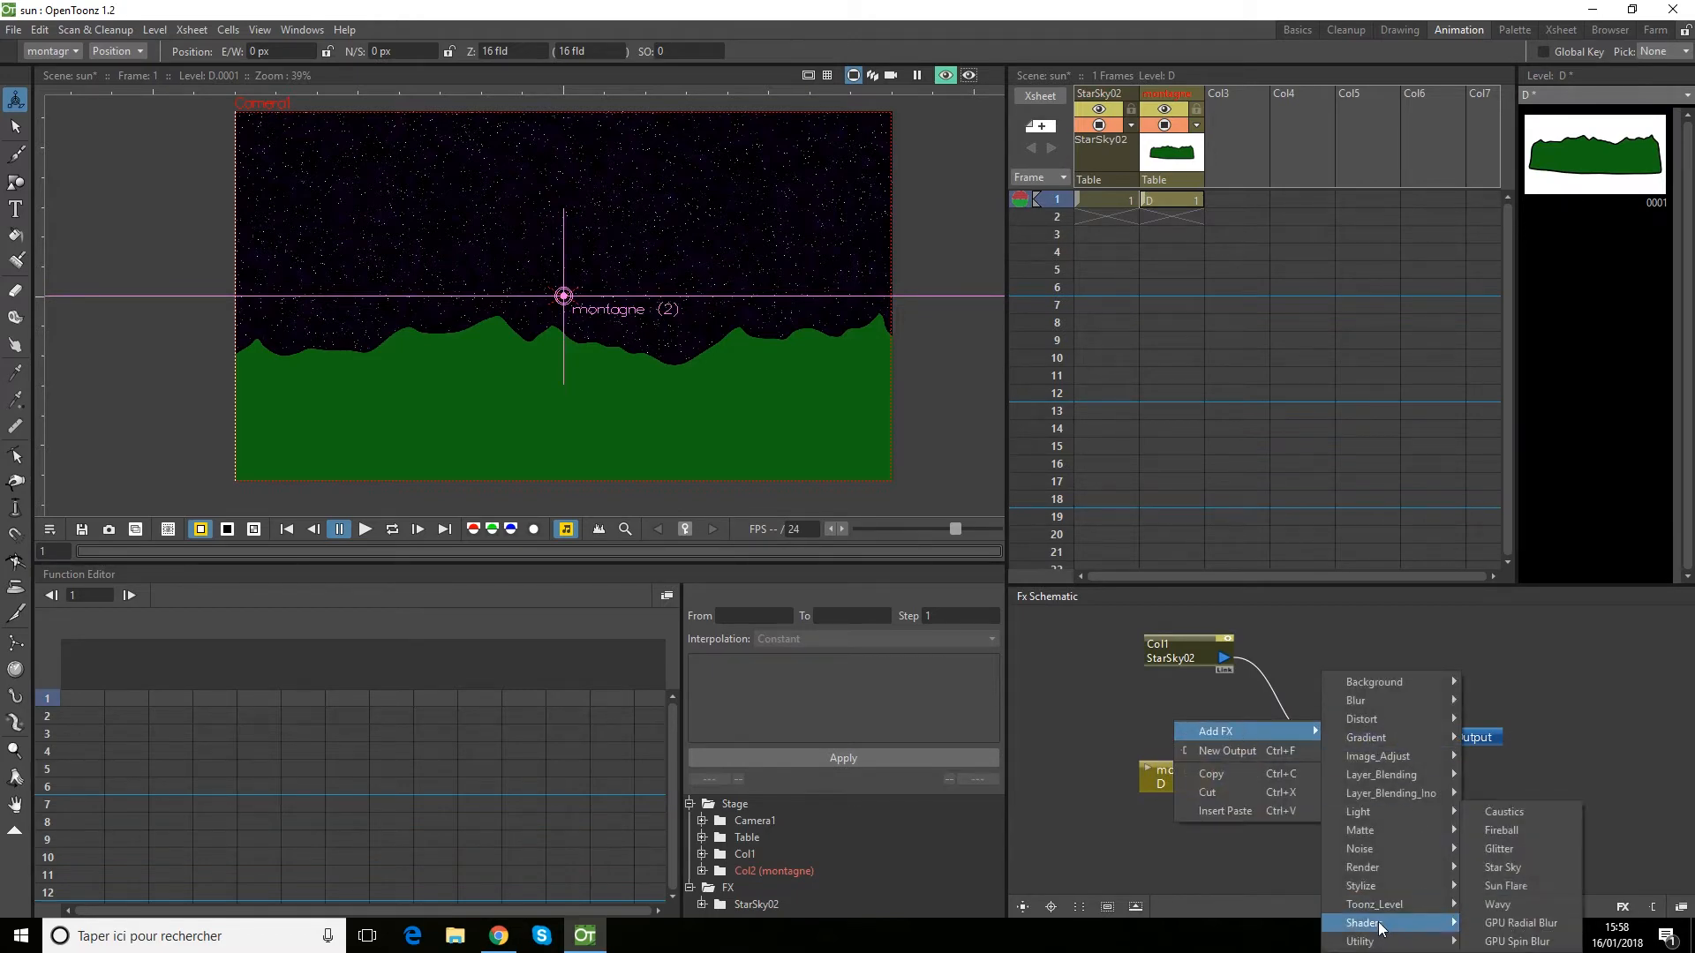
{"action": "left_click", "coordinate": [1513, 887]}
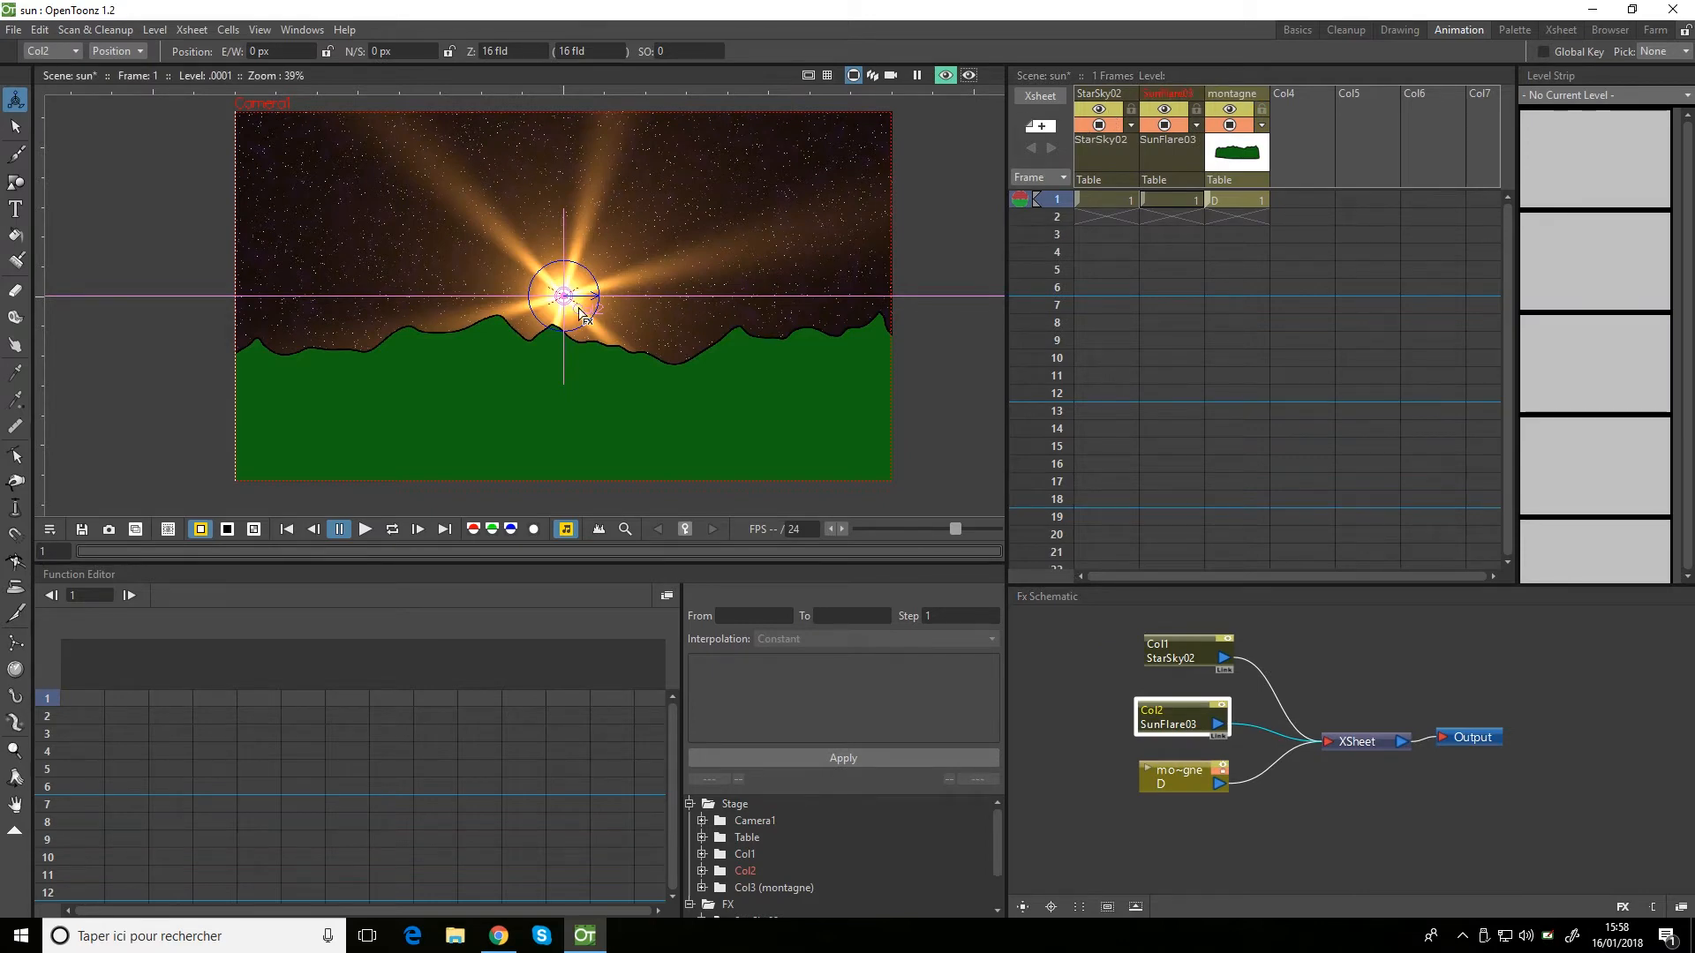
Try placing the Sun Flare column before the Star Sky column, and restore the original column order.
{"action": "left_click", "coordinate": [1167, 94]}
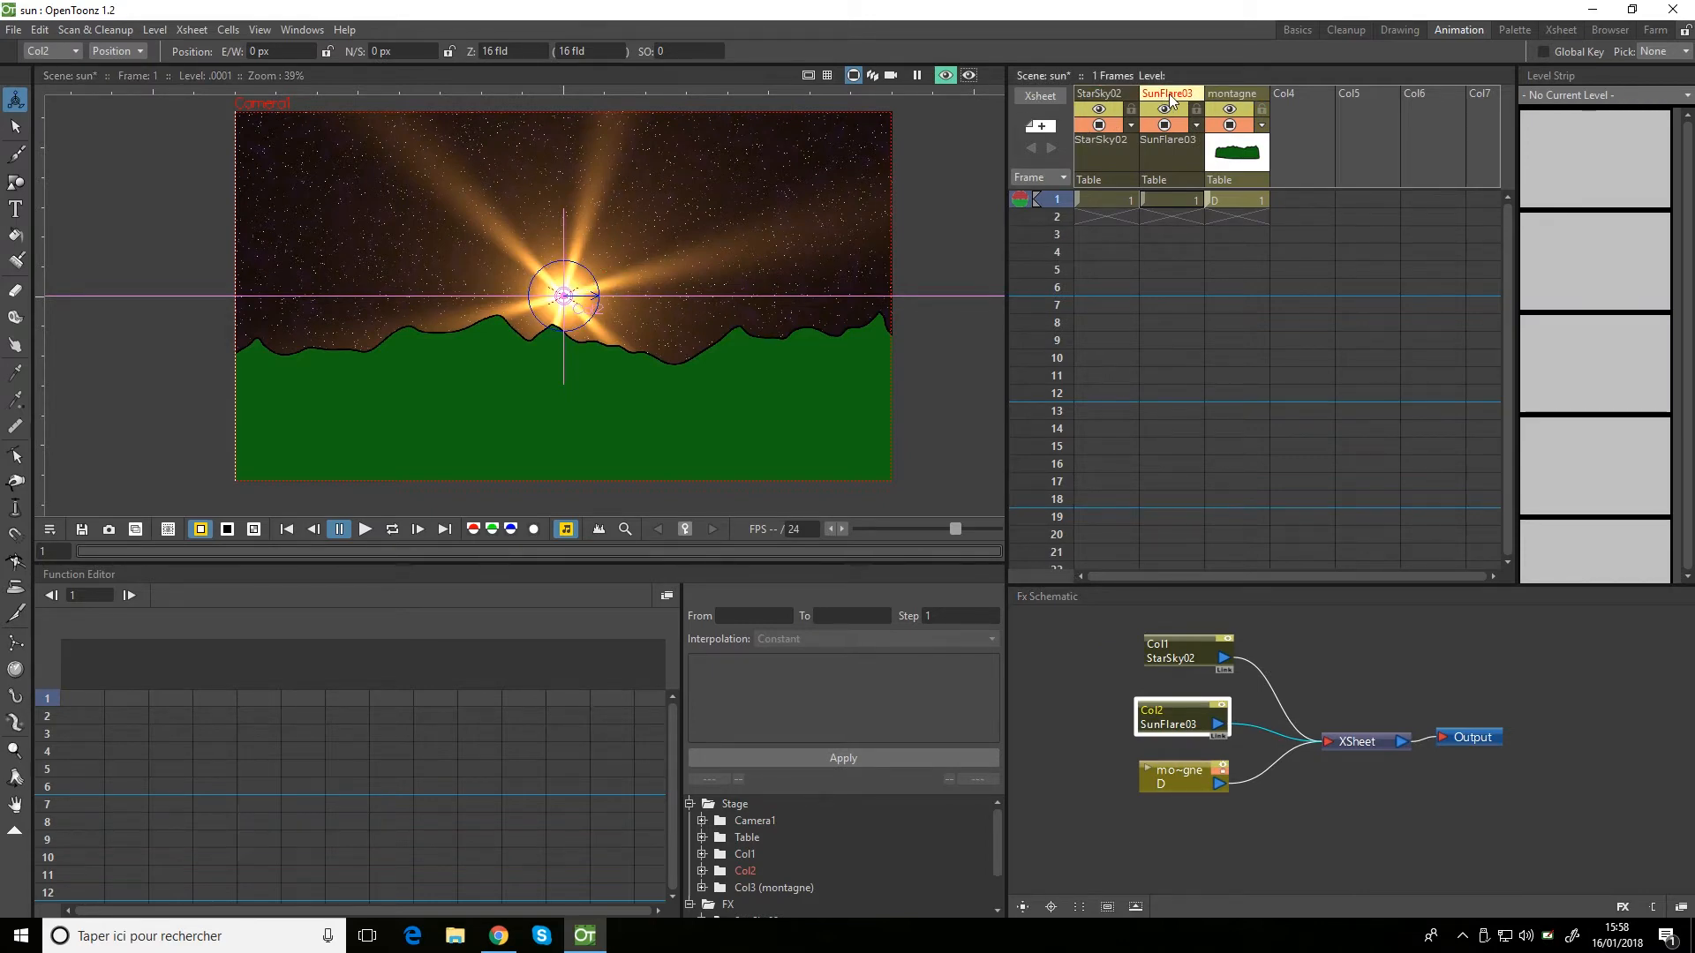
{"action": "left_click_drag", "start_coordinate": [1172, 96], "coordinate": [1099, 98]}
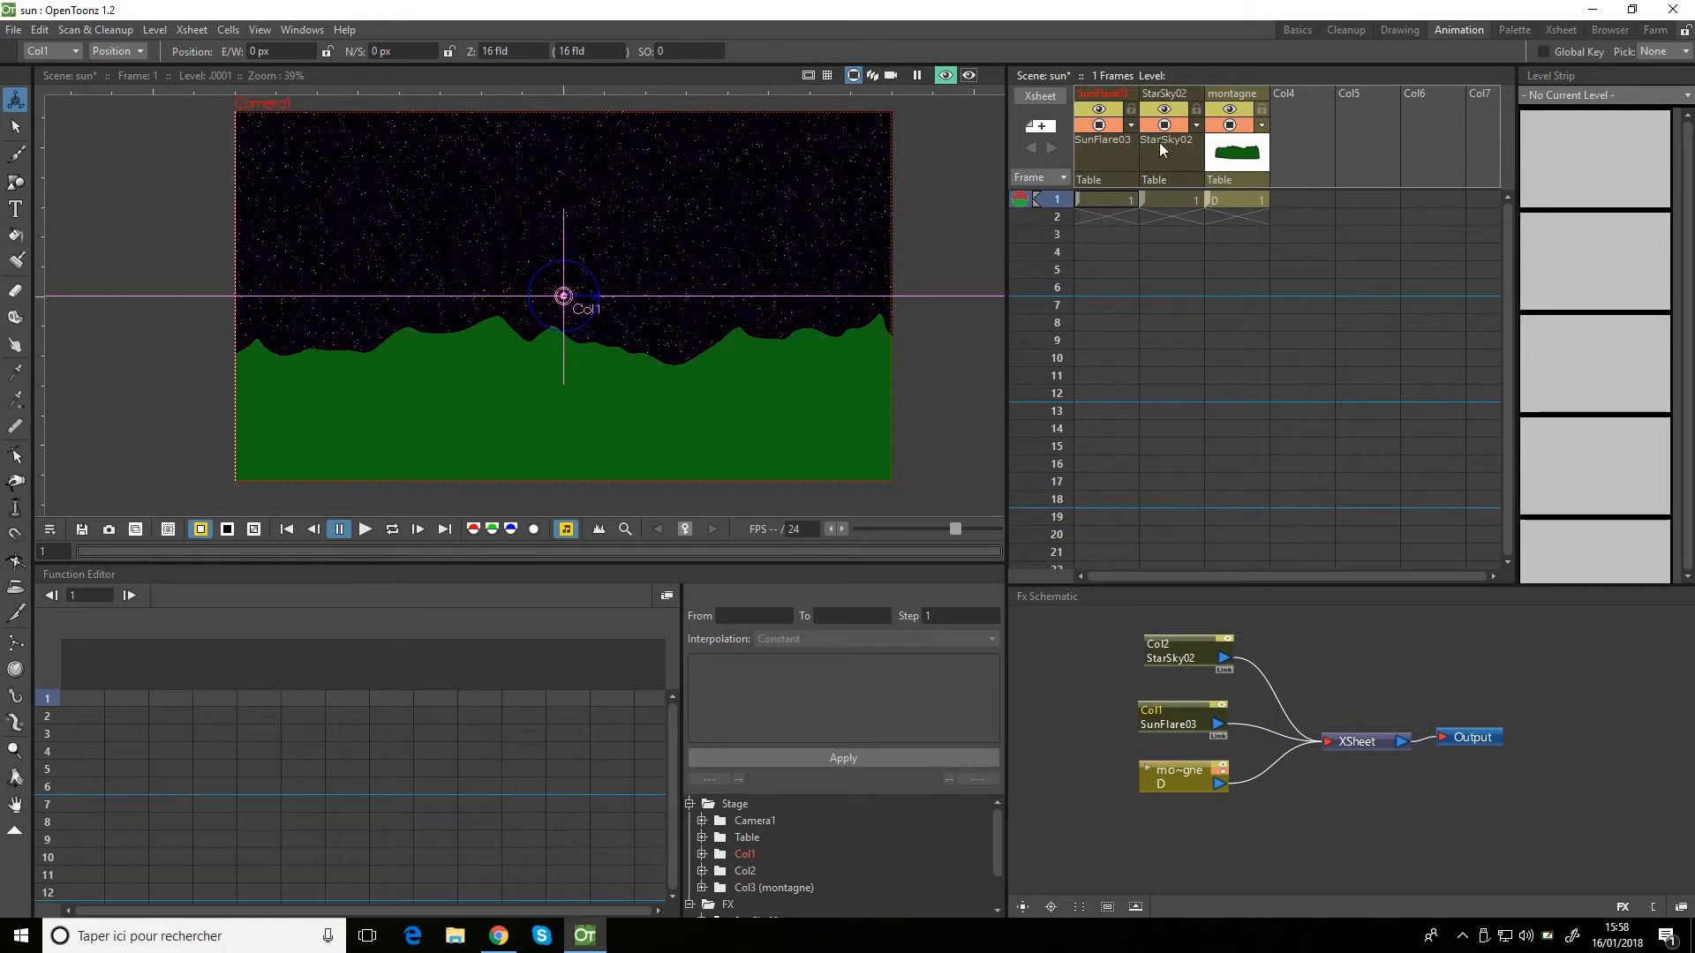
{"action": "left_click", "coordinate": [1094, 99]}
{"action": "left_click_drag", "start_coordinate": [1095, 99], "coordinate": [1163, 98]}
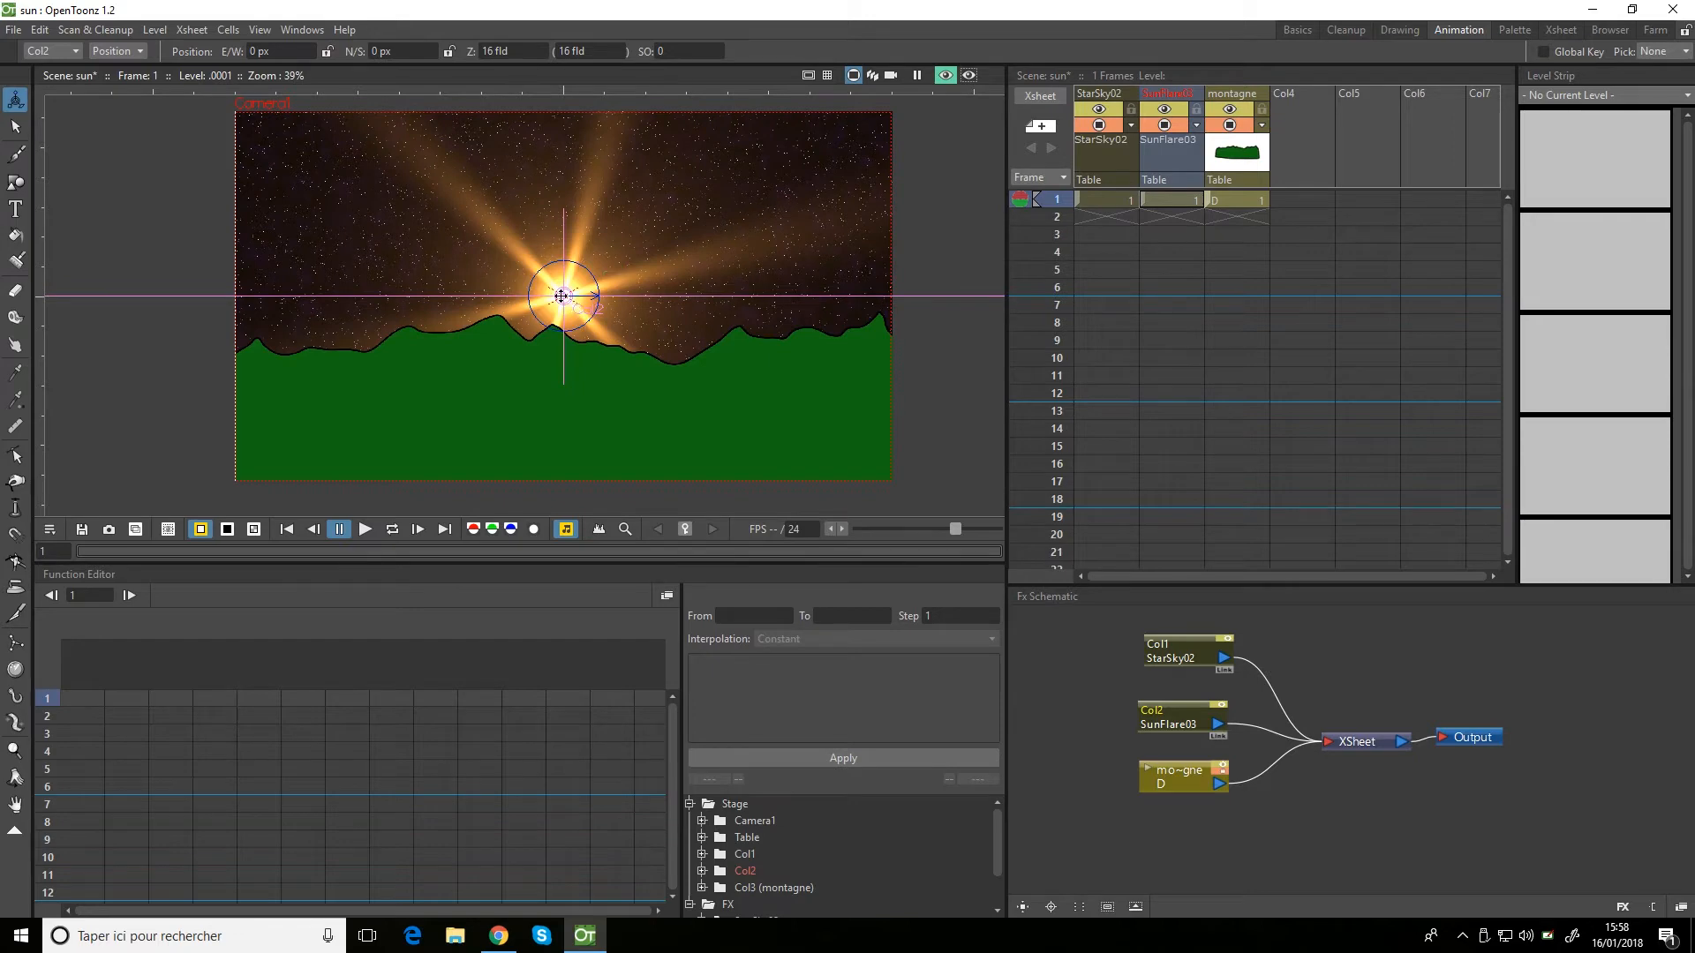
Move the sun flare up into the sky to E/W 105.77 px, N/S 180.59 px, and enlarge the viewer area.
{"action": "left_click_drag", "start_coordinate": [562, 296], "coordinate": [637, 243]}
{"action": "scroll", "coordinate": [647, 243], "scroll_direction": "up", "scroll_amount": 3}
{"action": "left_click_drag", "start_coordinate": [775, 562], "coordinate": [776, 682]}
{"action": "scroll", "coordinate": [615, 395], "scroll_direction": "down", "scroll_amount": 3}
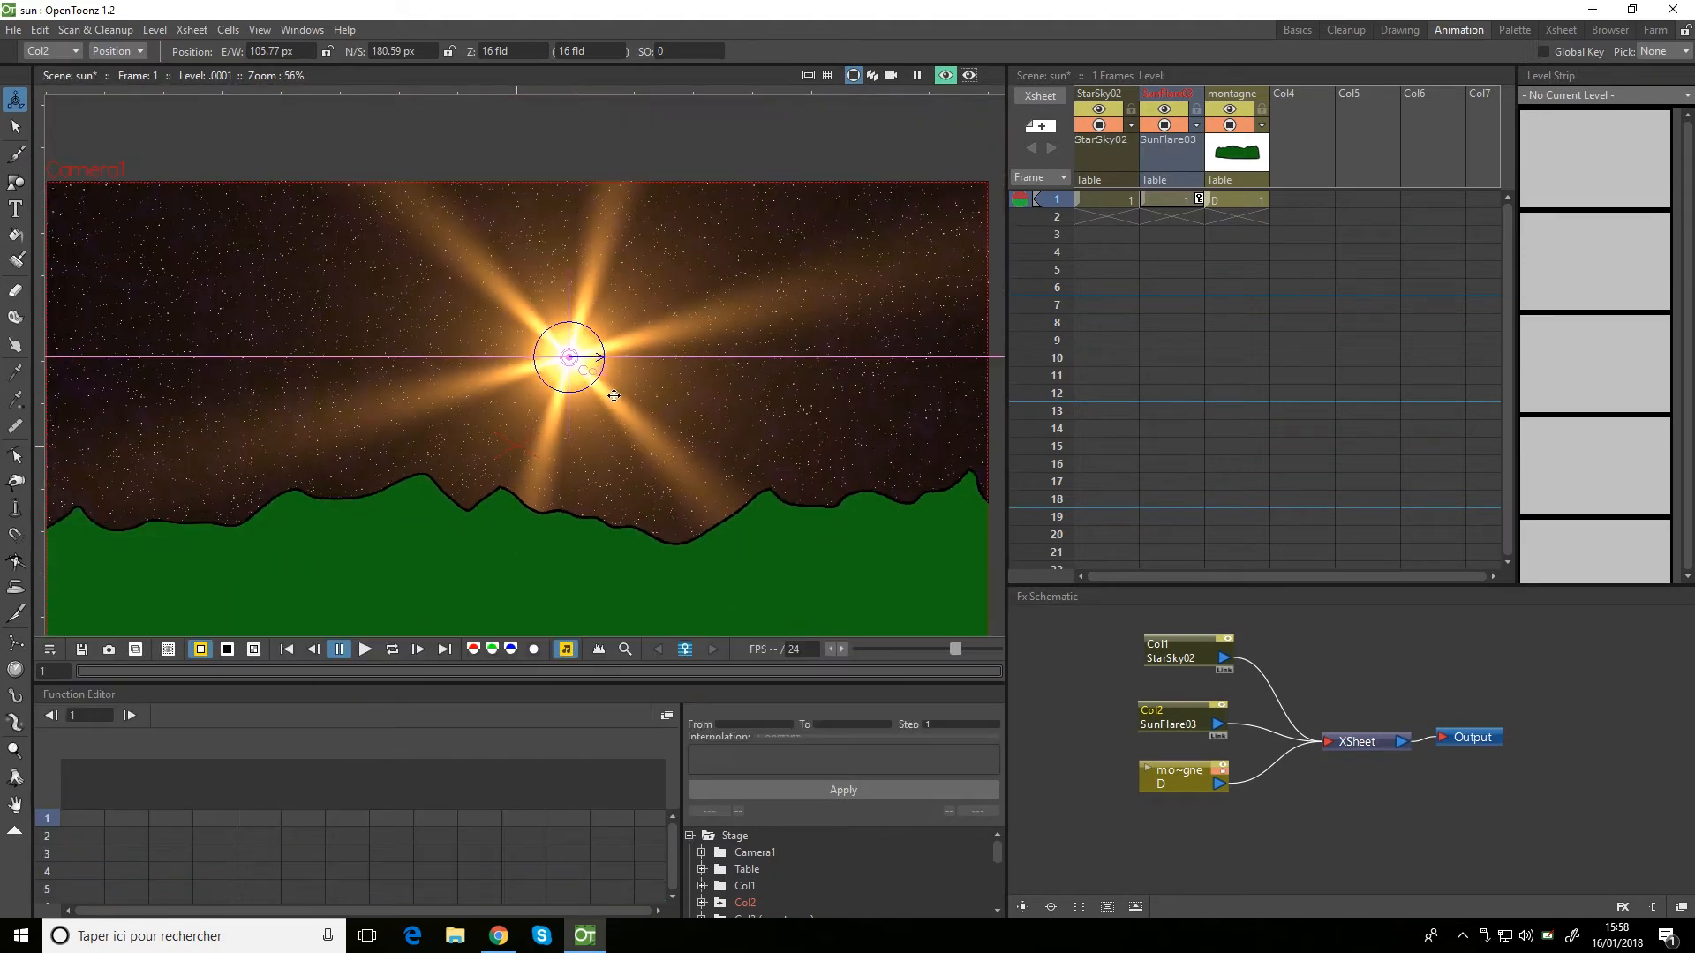
{"action": "scroll", "coordinate": [614, 395], "scroll_direction": "up", "scroll_amount": 2}
Open the Sun Flare effect's settings, reposition the settings window and set its rays to 0.
{"action": "double_click", "coordinate": [1184, 727]}
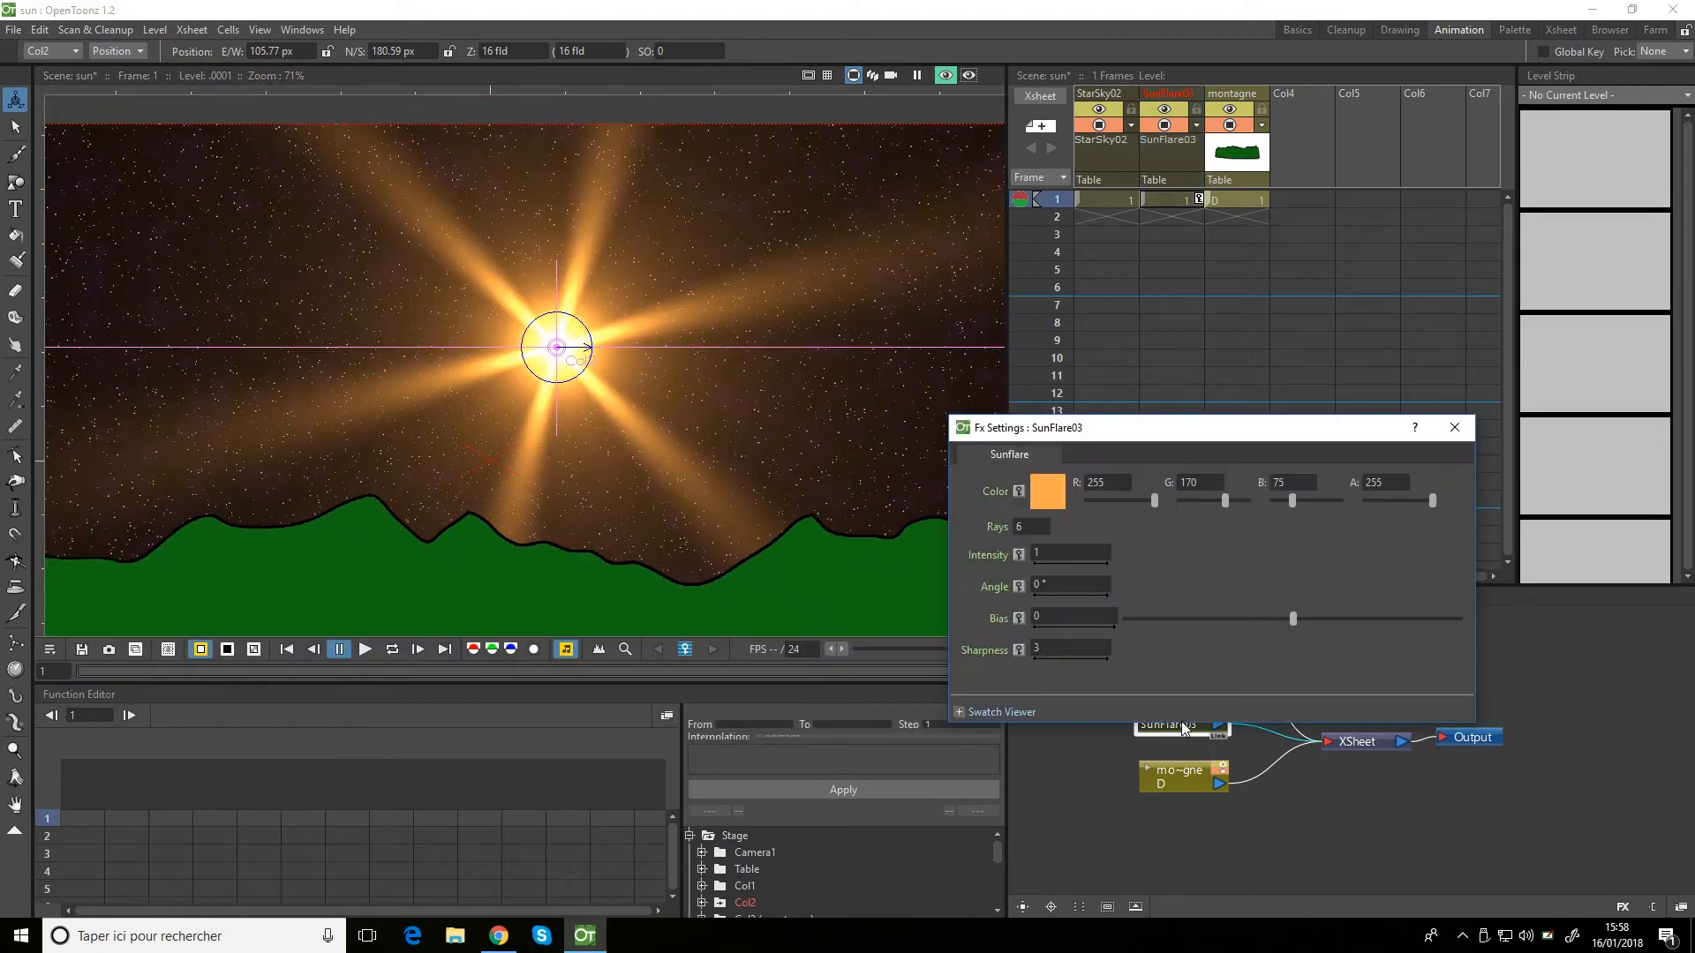
{"action": "left_click_drag", "start_coordinate": [1148, 417], "coordinate": [1197, 429]}
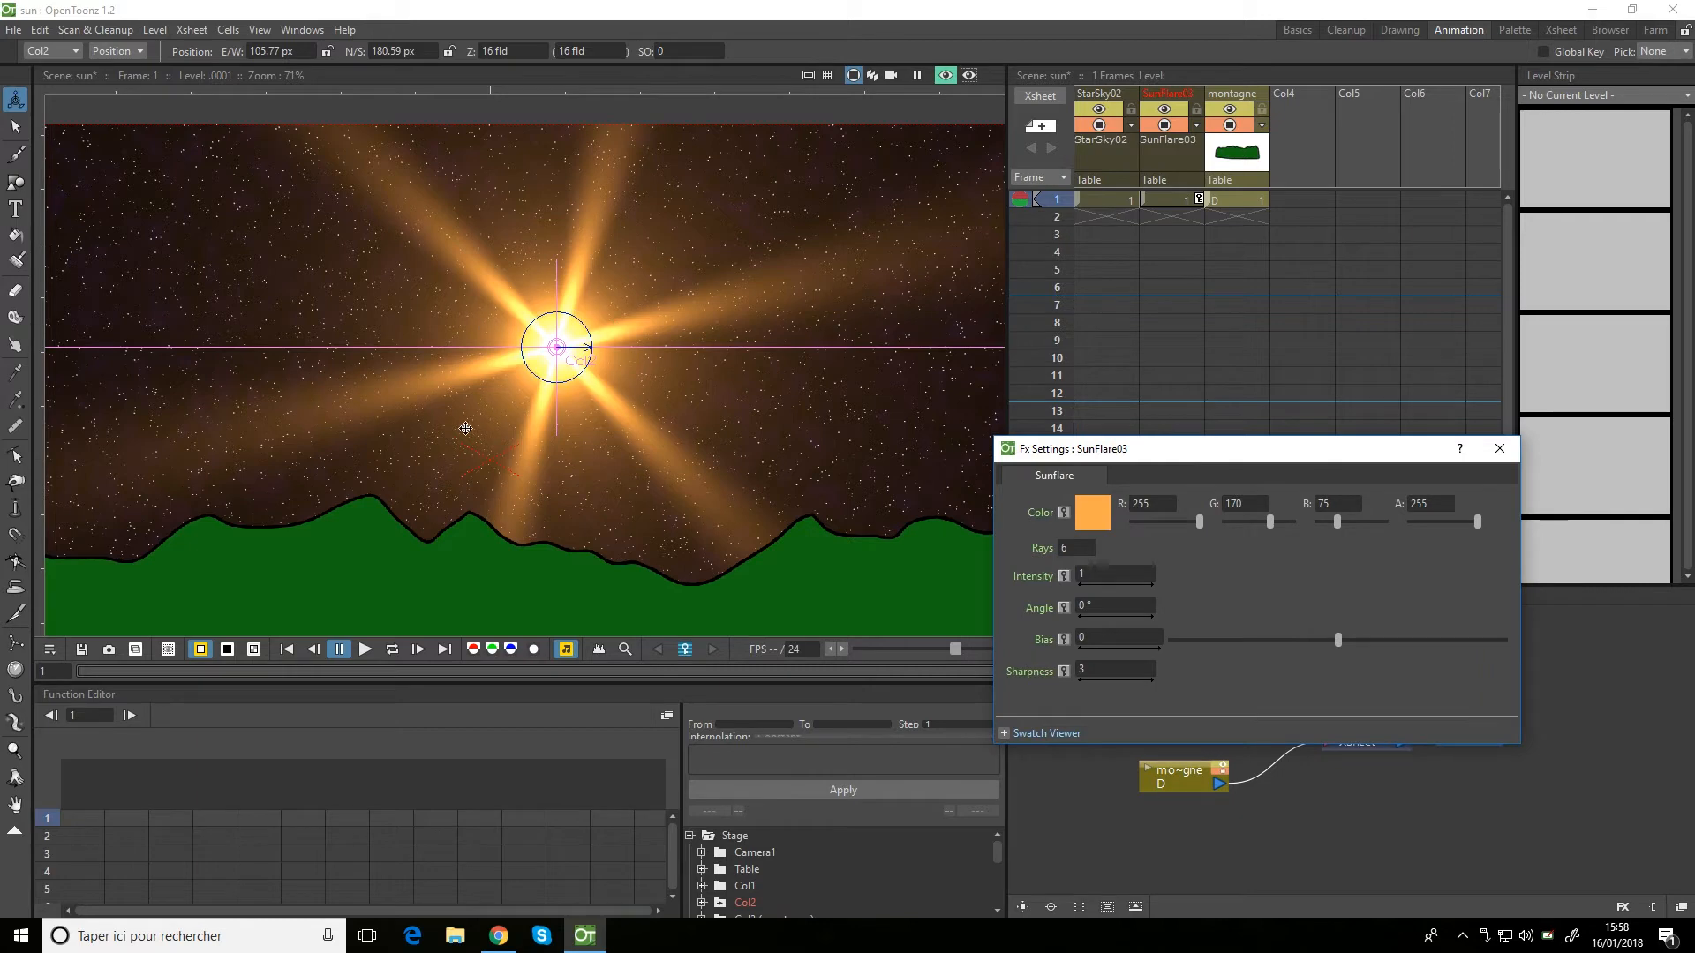
{"action": "scroll", "coordinate": [560, 300], "scroll_direction": "down", "scroll_amount": 2}
{"action": "scroll", "coordinate": [607, 310], "scroll_direction": "up", "scroll_amount": 1}
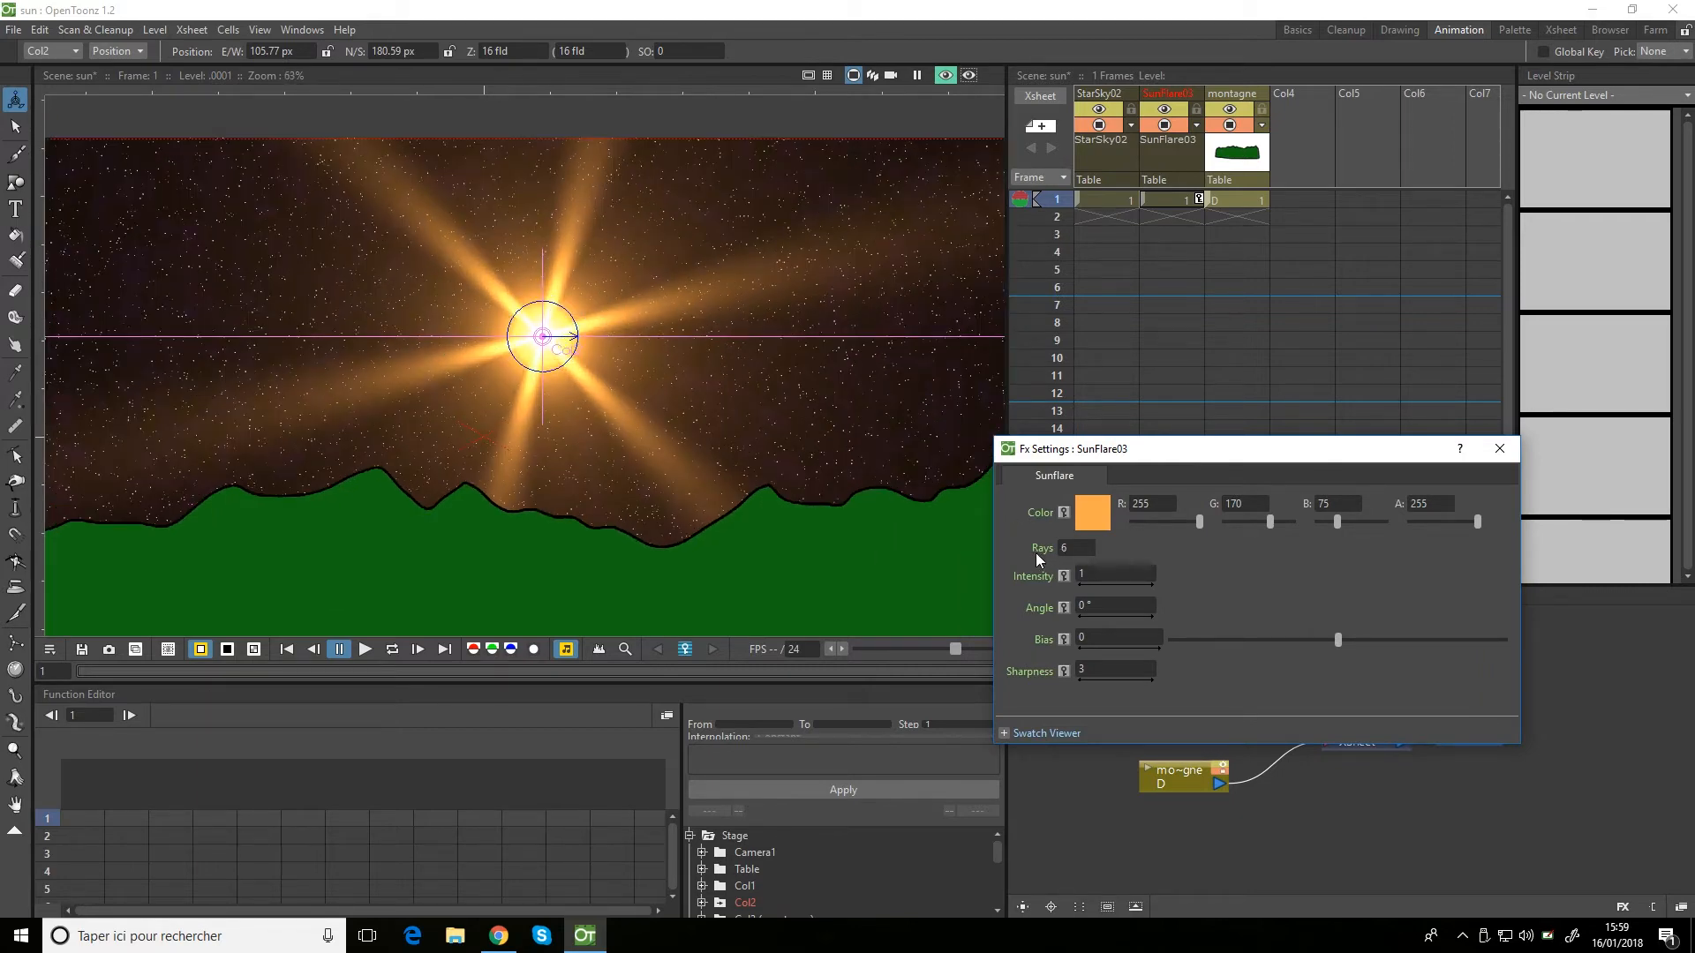
{"action": "double_click", "coordinate": [1076, 549]}
{"action": "type", "text": "0"}
{"action": "left_click", "coordinate": [1206, 558]}
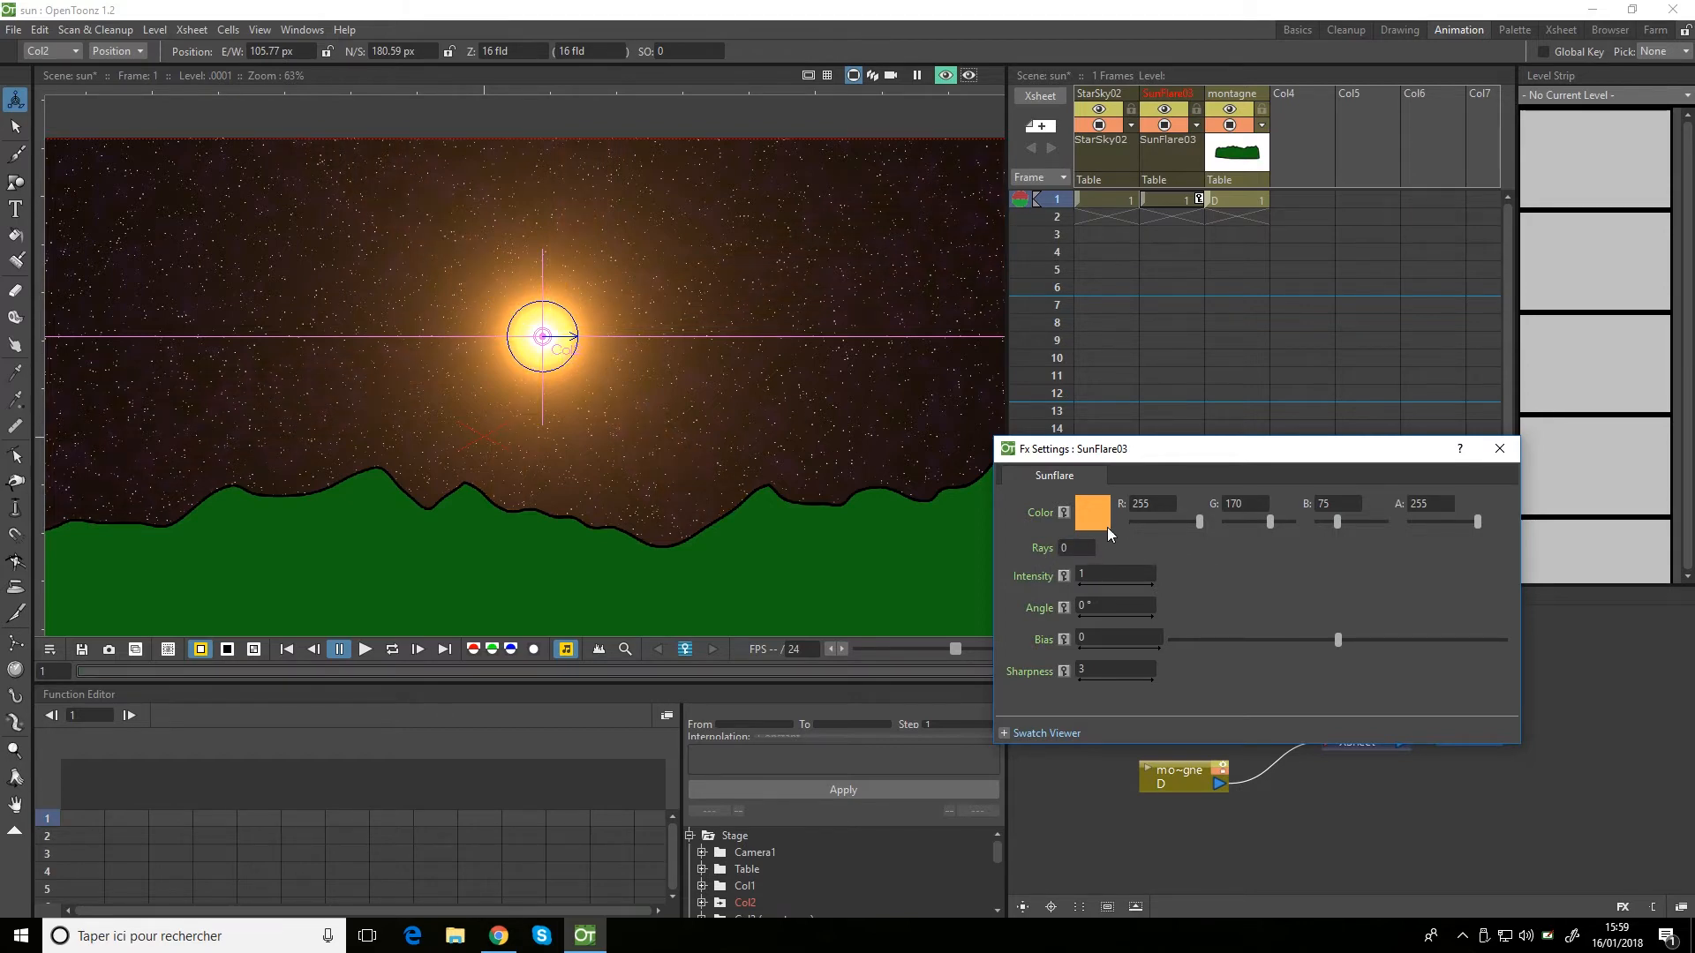
{"action": "scroll", "coordinate": [561, 338], "scroll_direction": "up", "scroll_amount": 1}
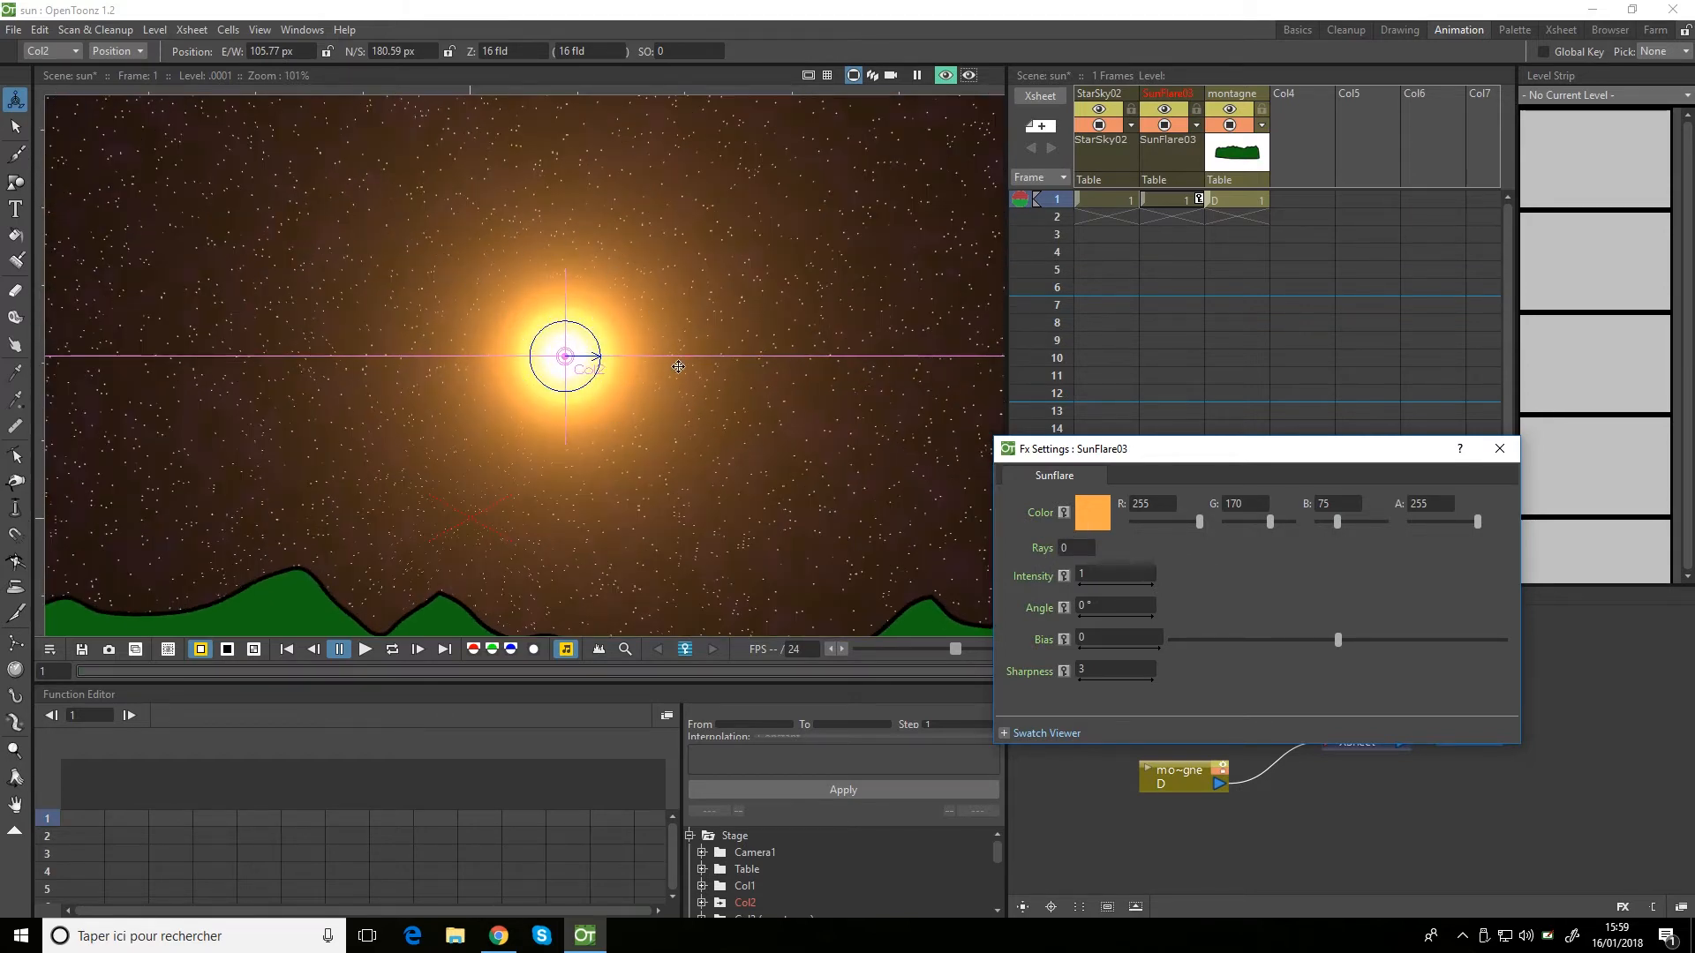
{"action": "scroll", "coordinate": [724, 363], "scroll_direction": "down", "scroll_amount": 1}
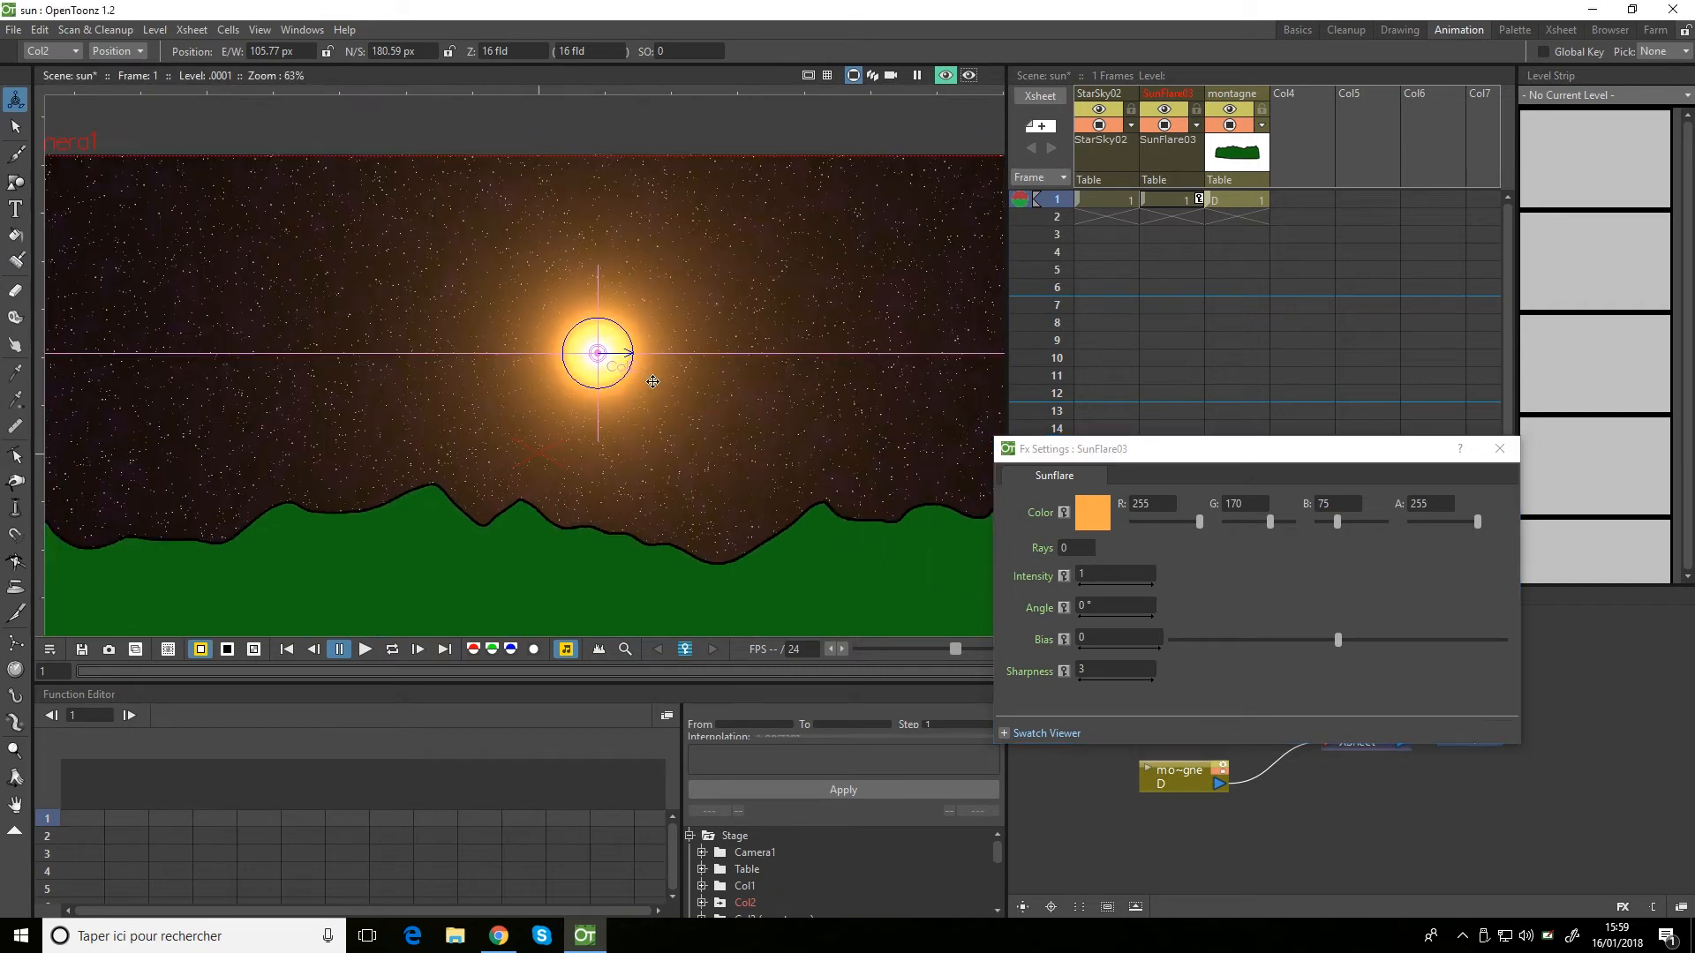
Set the Sun Flare's rays to 1 and rotate its angle to about -107°.
{"action": "left_click", "coordinate": [1044, 554]}
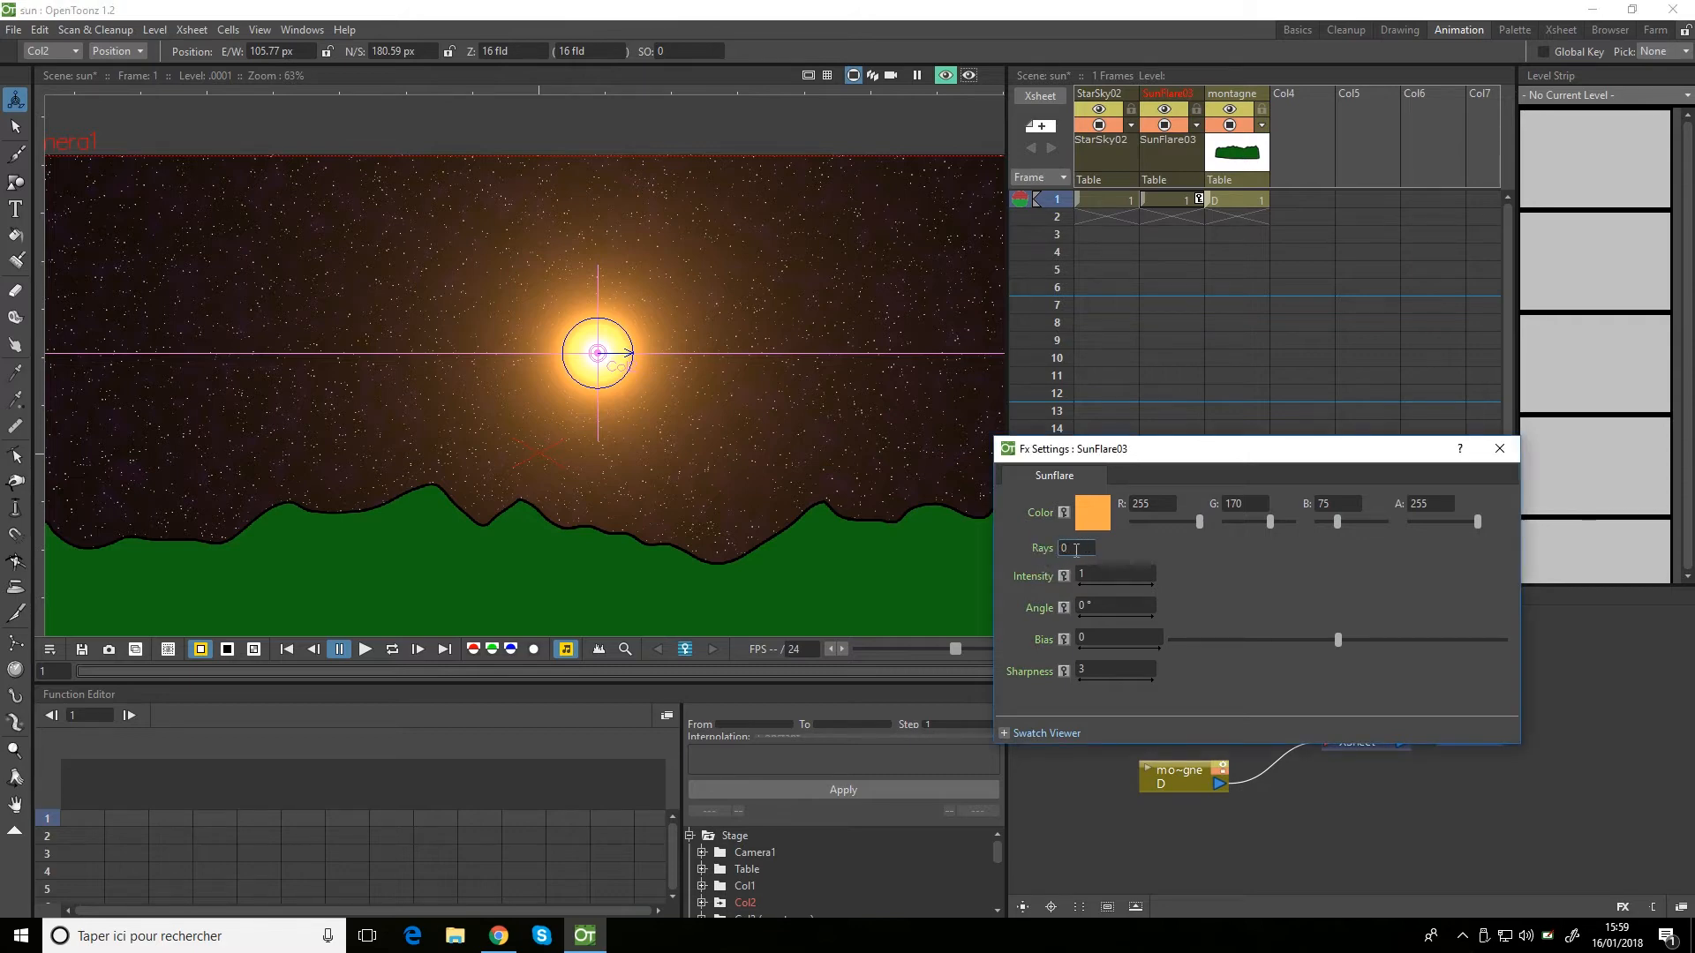
{"action": "type", "text": "1"}
{"action": "key", "text": "Return"}
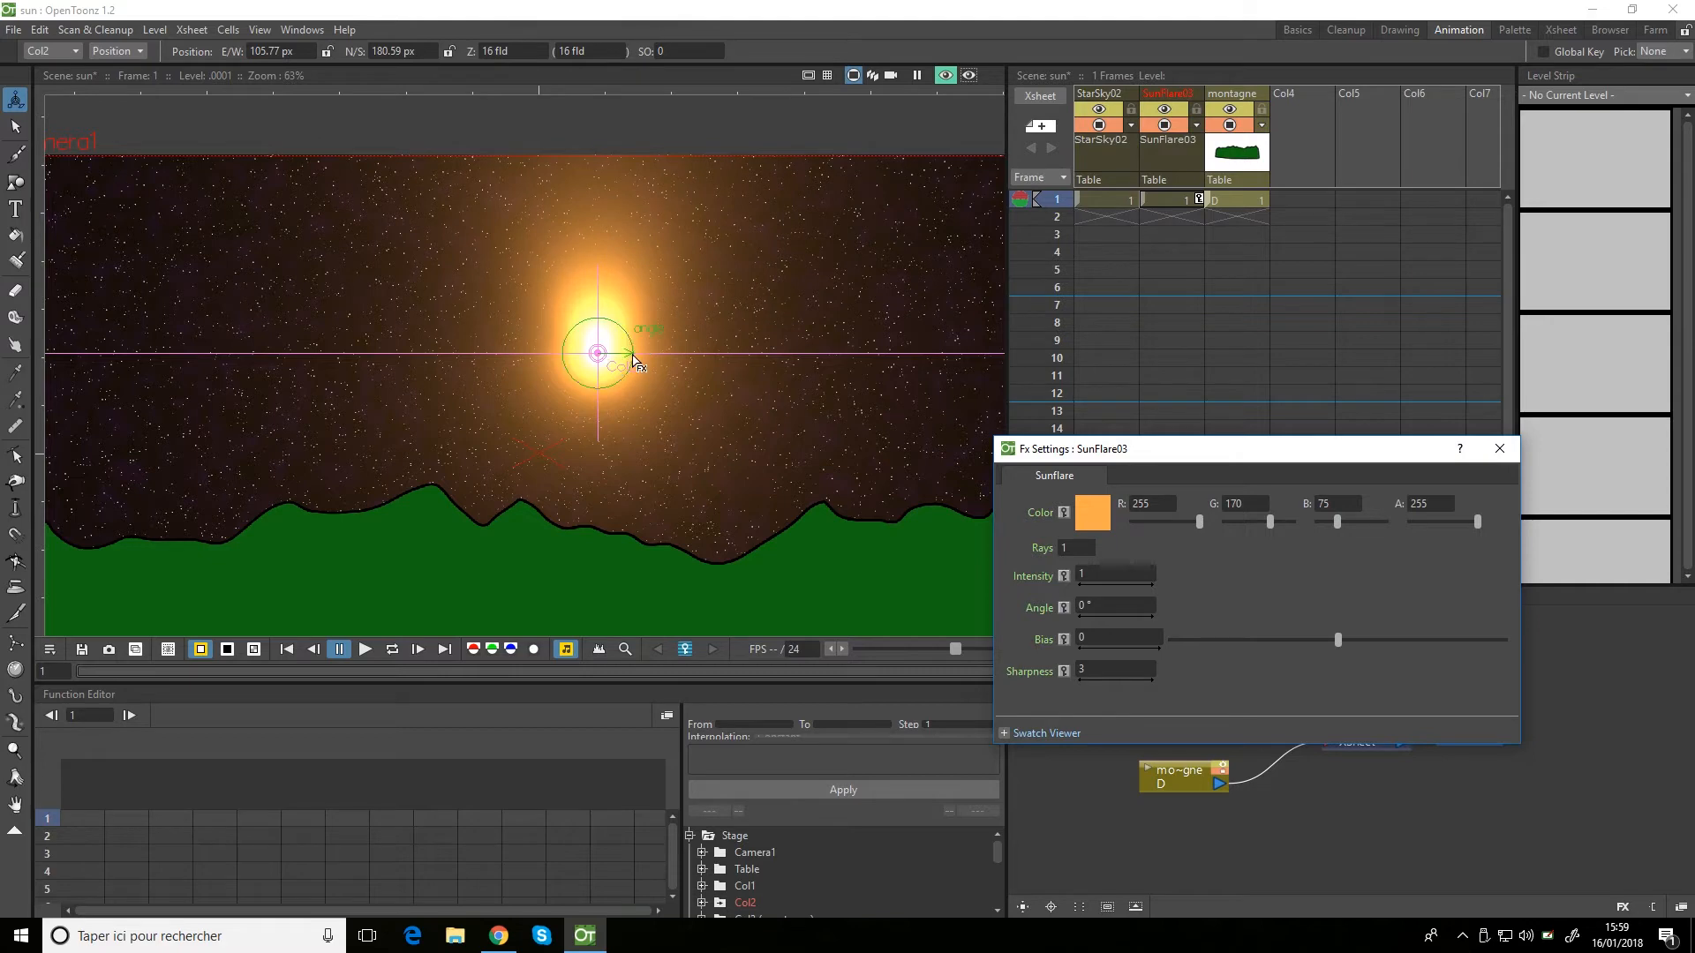
{"action": "left_click_drag", "start_coordinate": [629, 354], "coordinate": [631, 376]}
{"action": "left_click_drag", "start_coordinate": [612, 394], "coordinate": [607, 397]}
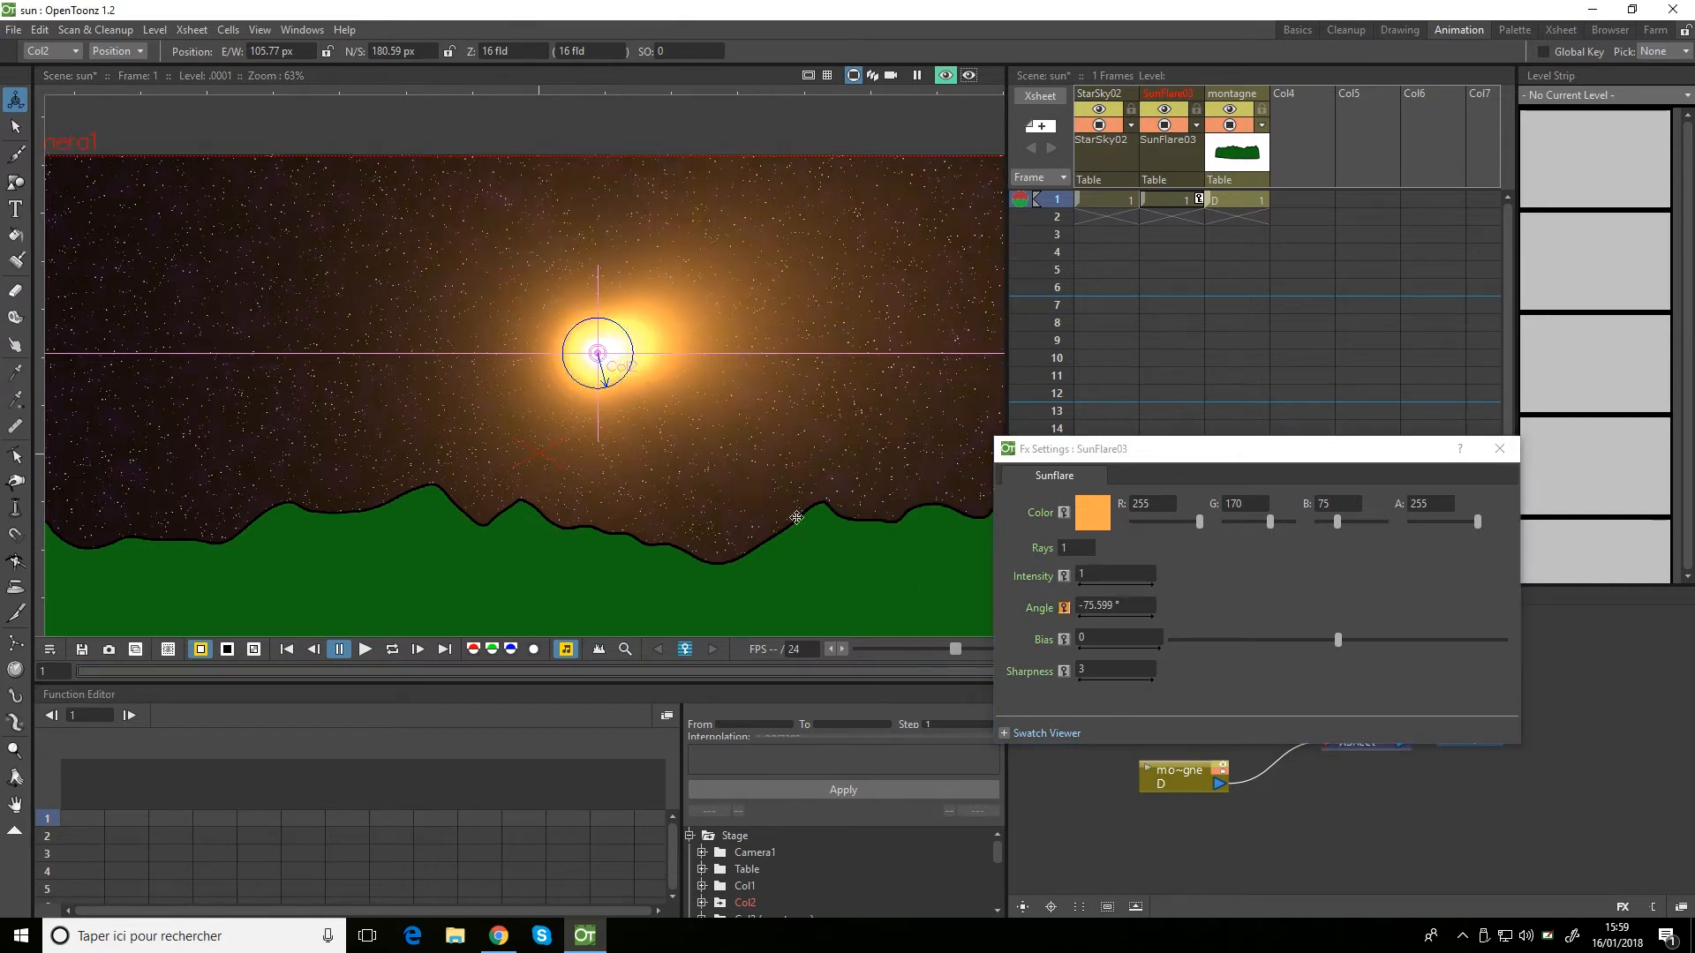
{"action": "left_click_drag", "start_coordinate": [603, 381], "coordinate": [588, 385]}
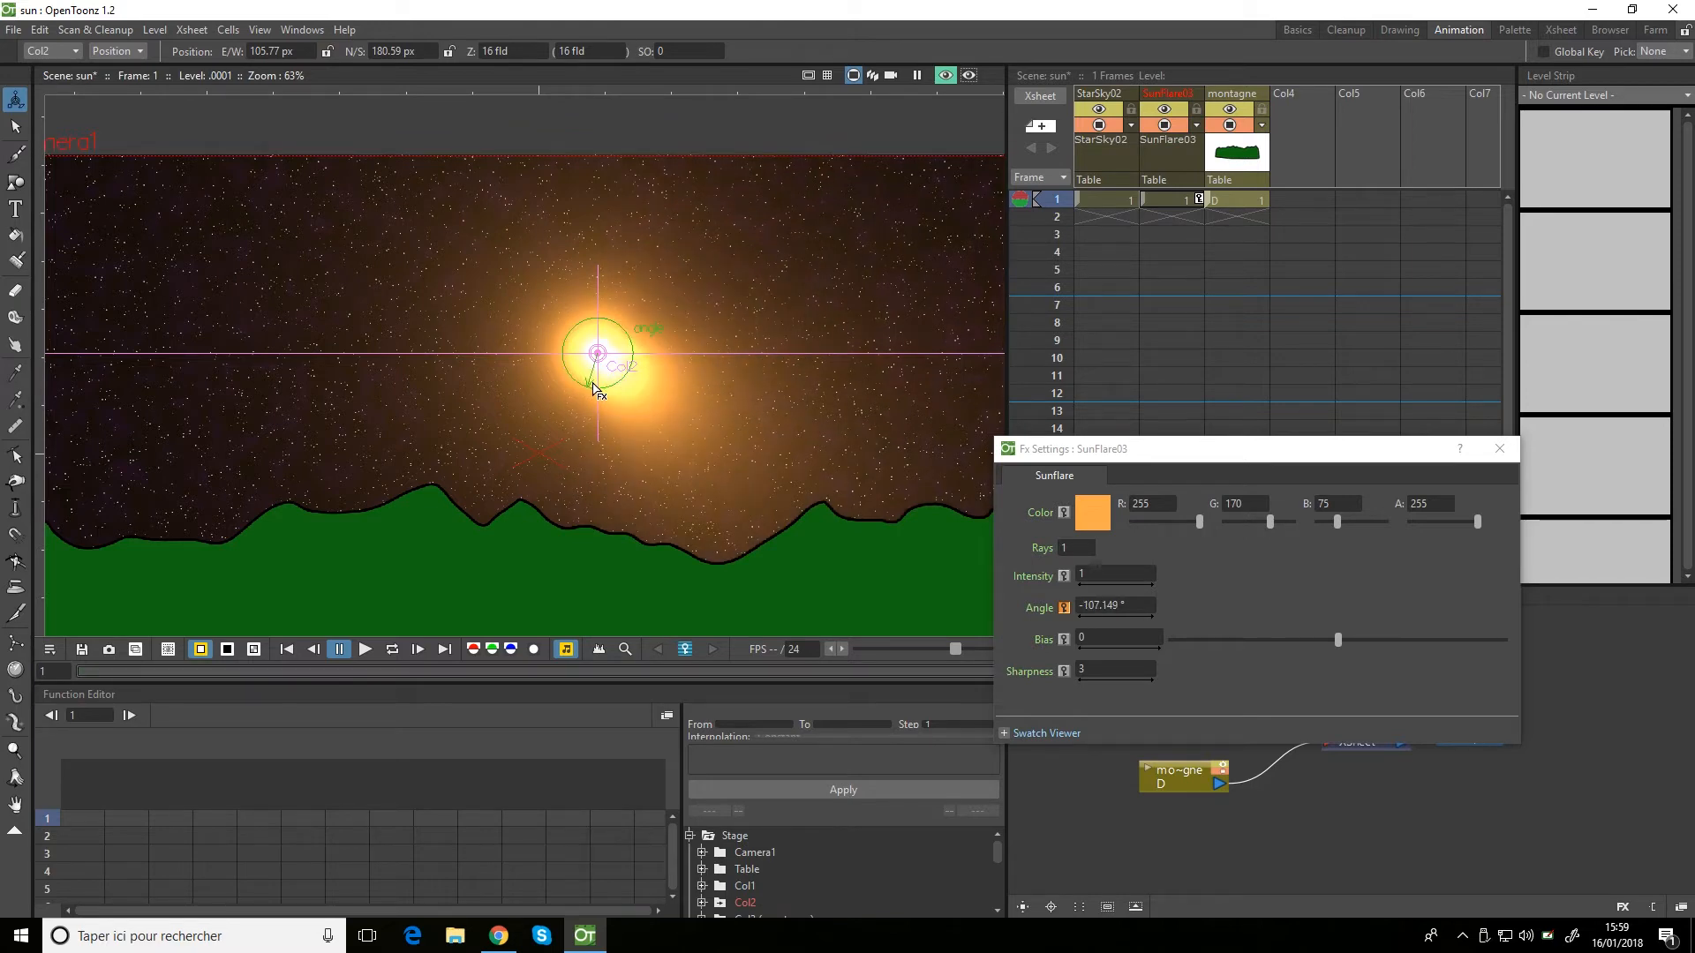
Set the Sun Flare's intensity to 10 and inspect the glow in the viewer.
{"action": "left_click", "coordinate": [1109, 569]}
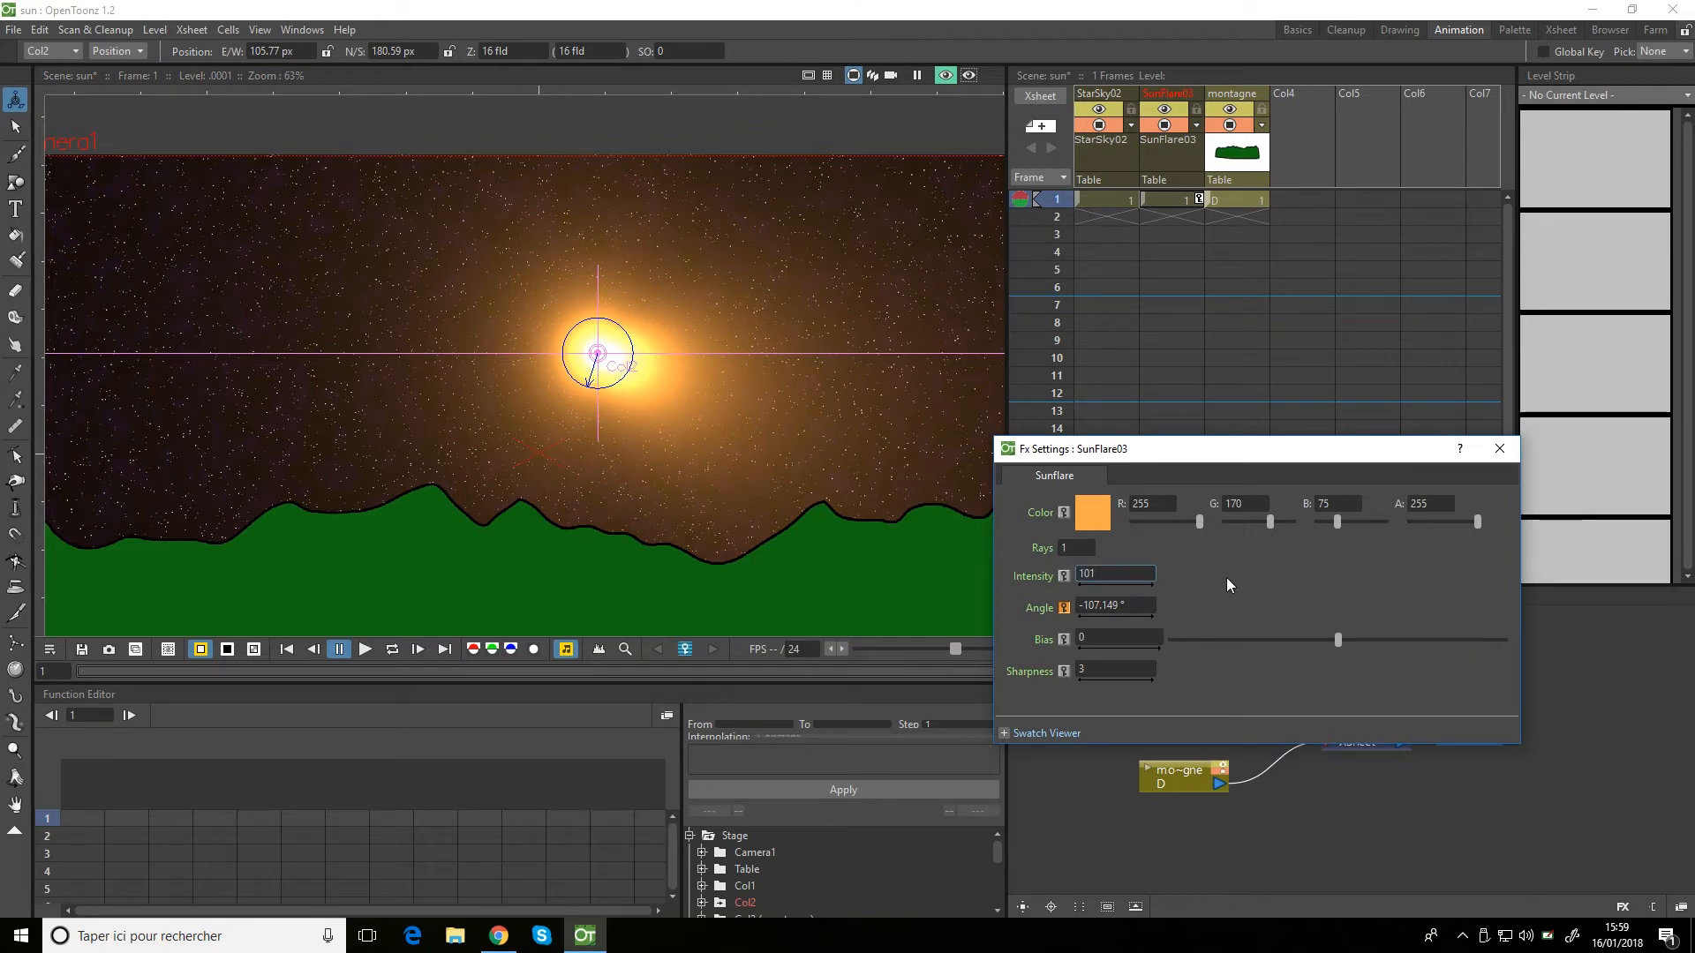
{"action": "type", "text": "01"}
{"action": "key", "text": "BackSpace"}
{"action": "key", "text": "Return"}
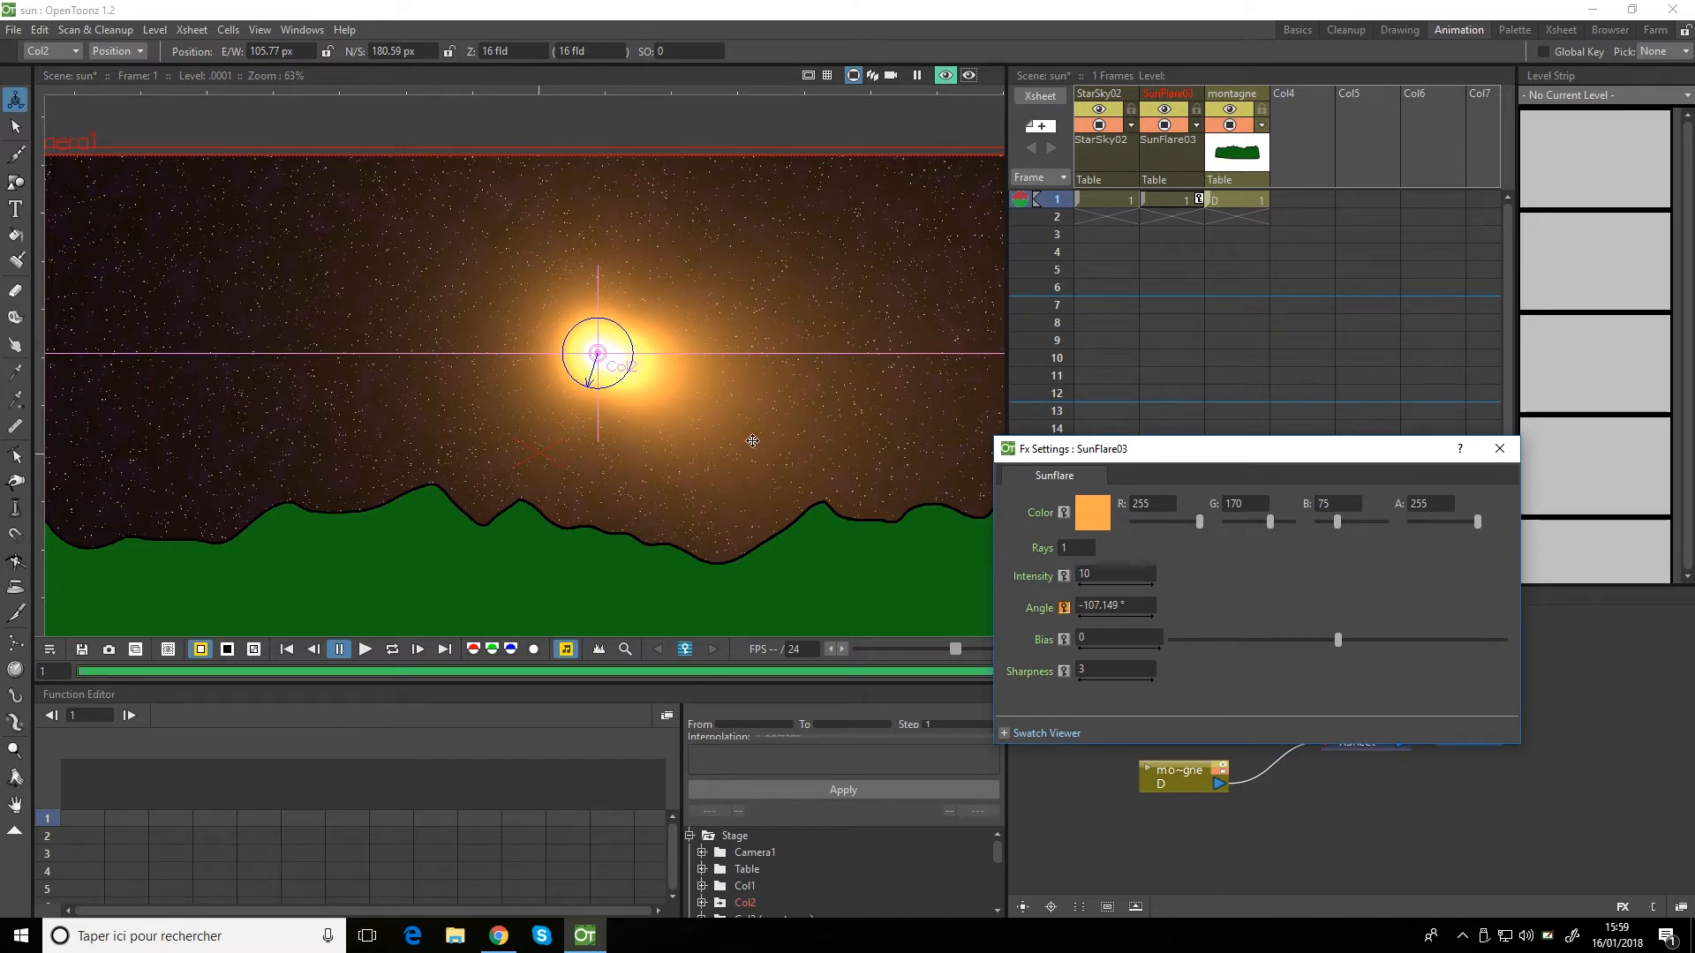
{"action": "scroll", "coordinate": [791, 394], "scroll_direction": "down", "scroll_amount": 2}
{"action": "scroll", "coordinate": [791, 393], "scroll_direction": "up", "scroll_amount": 2}
{"action": "left_click_drag", "start_coordinate": [603, 353], "coordinate": [510, 352]}
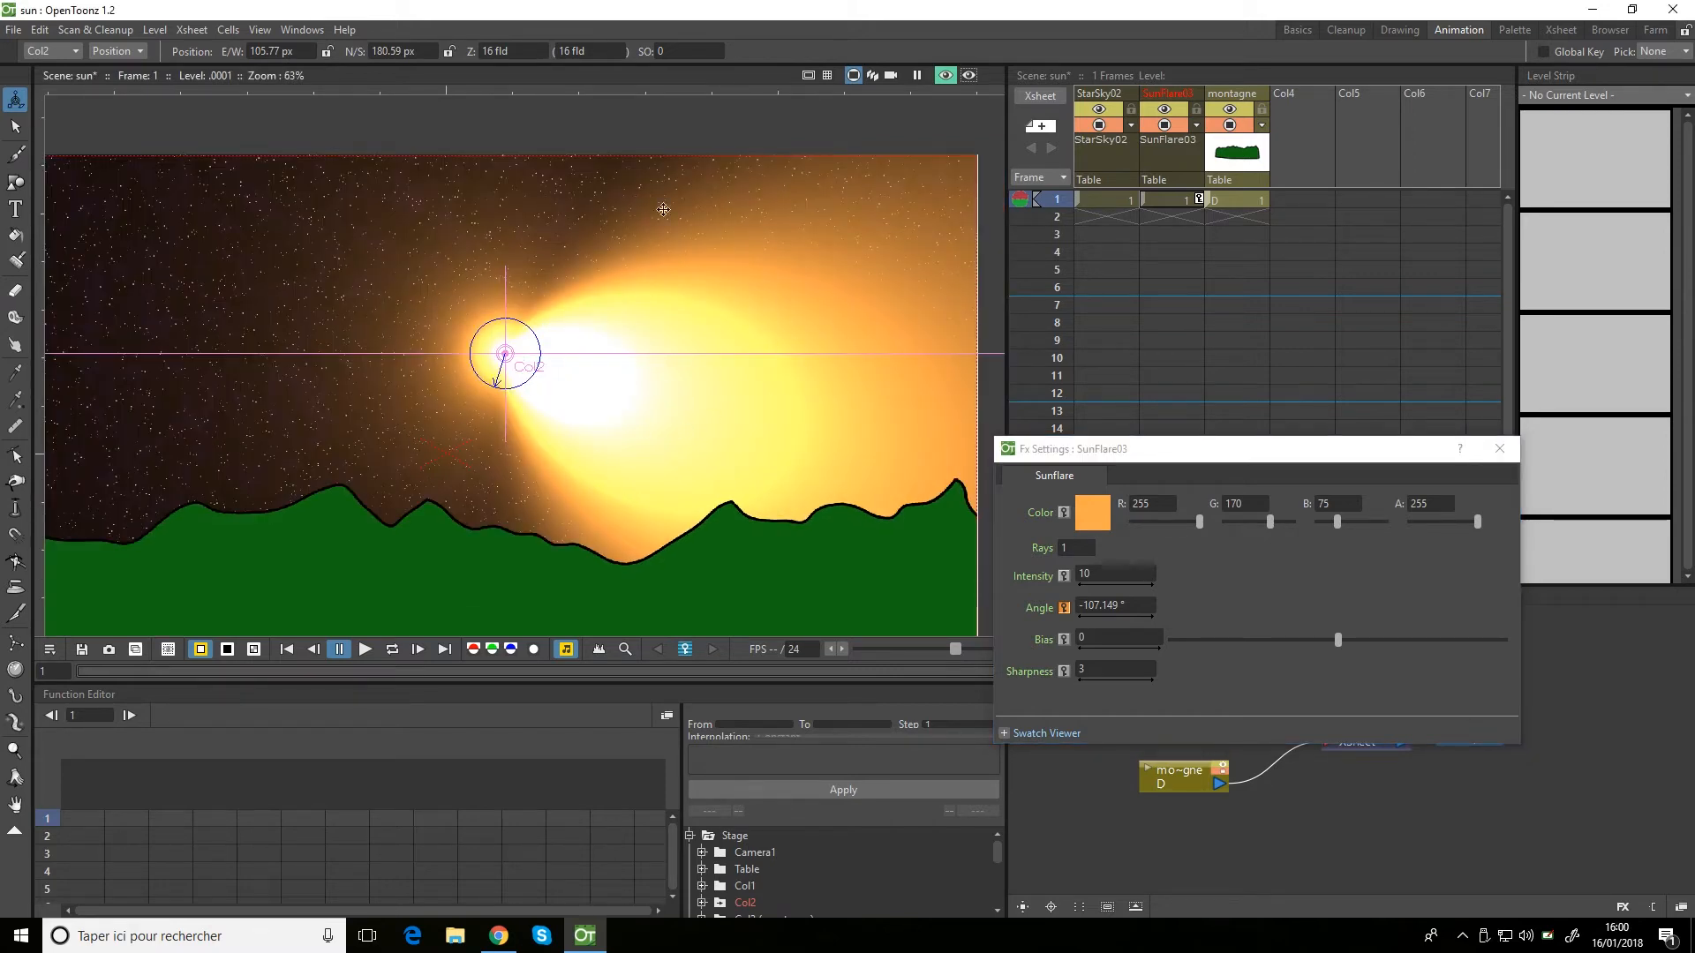
{"action": "scroll", "coordinate": [660, 394], "scroll_direction": "down", "scroll_amount": 1}
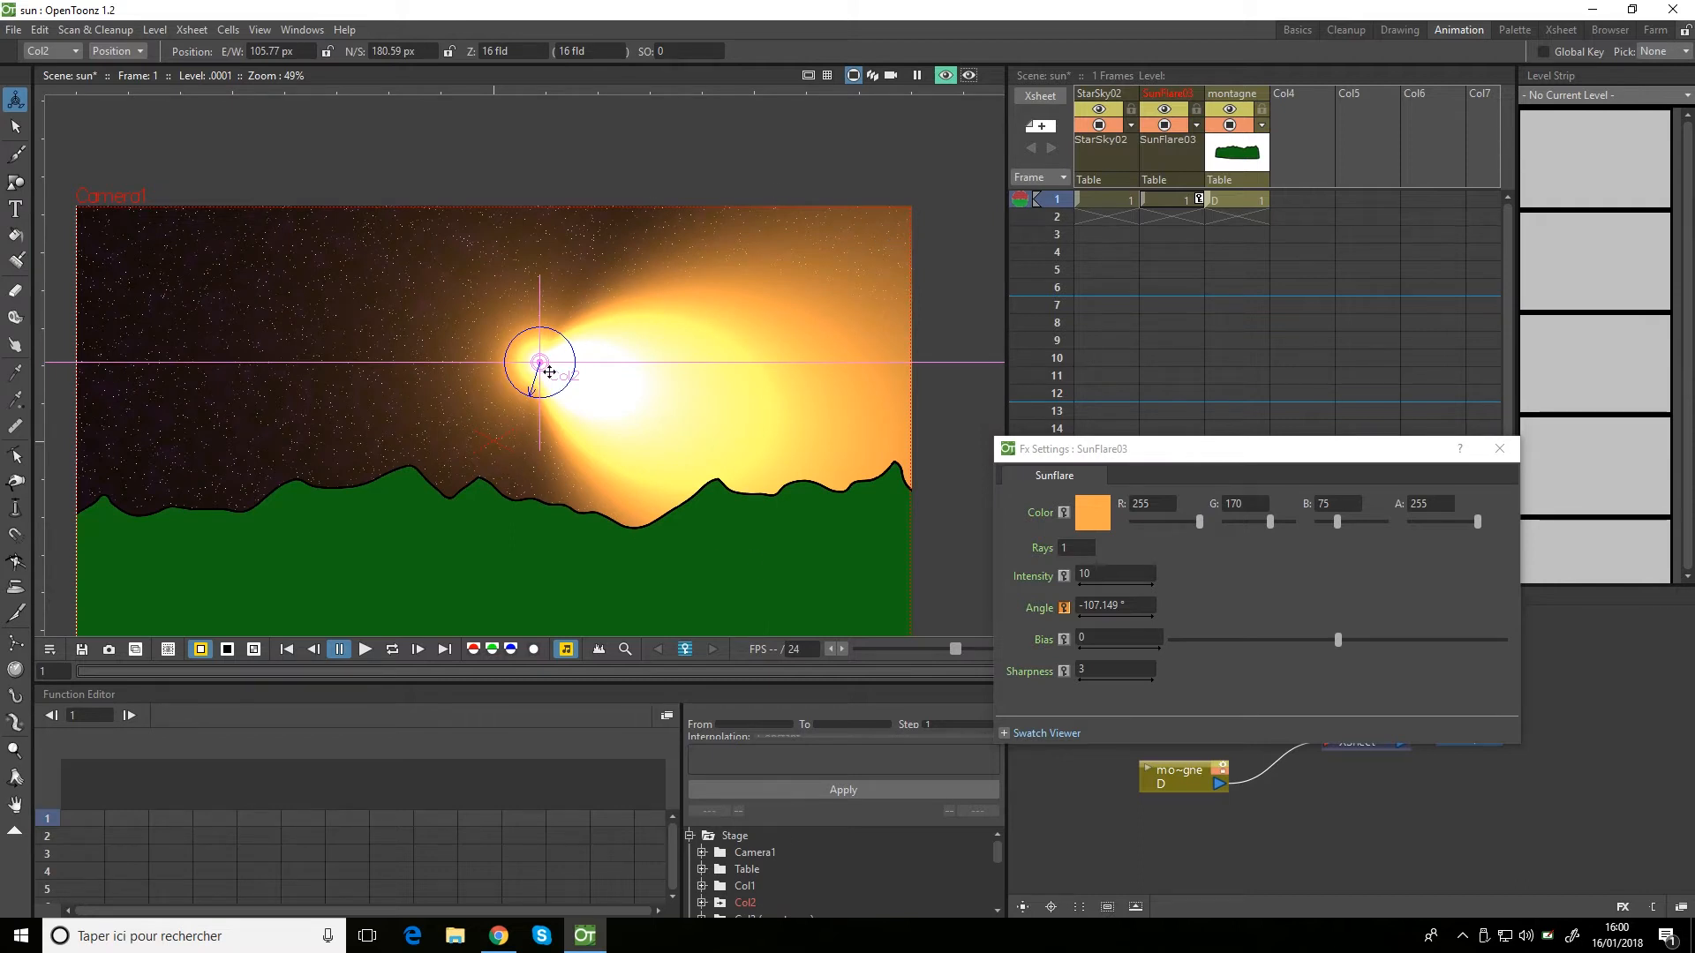
{"action": "scroll", "coordinate": [716, 297], "scroll_direction": "up", "scroll_amount": 1}
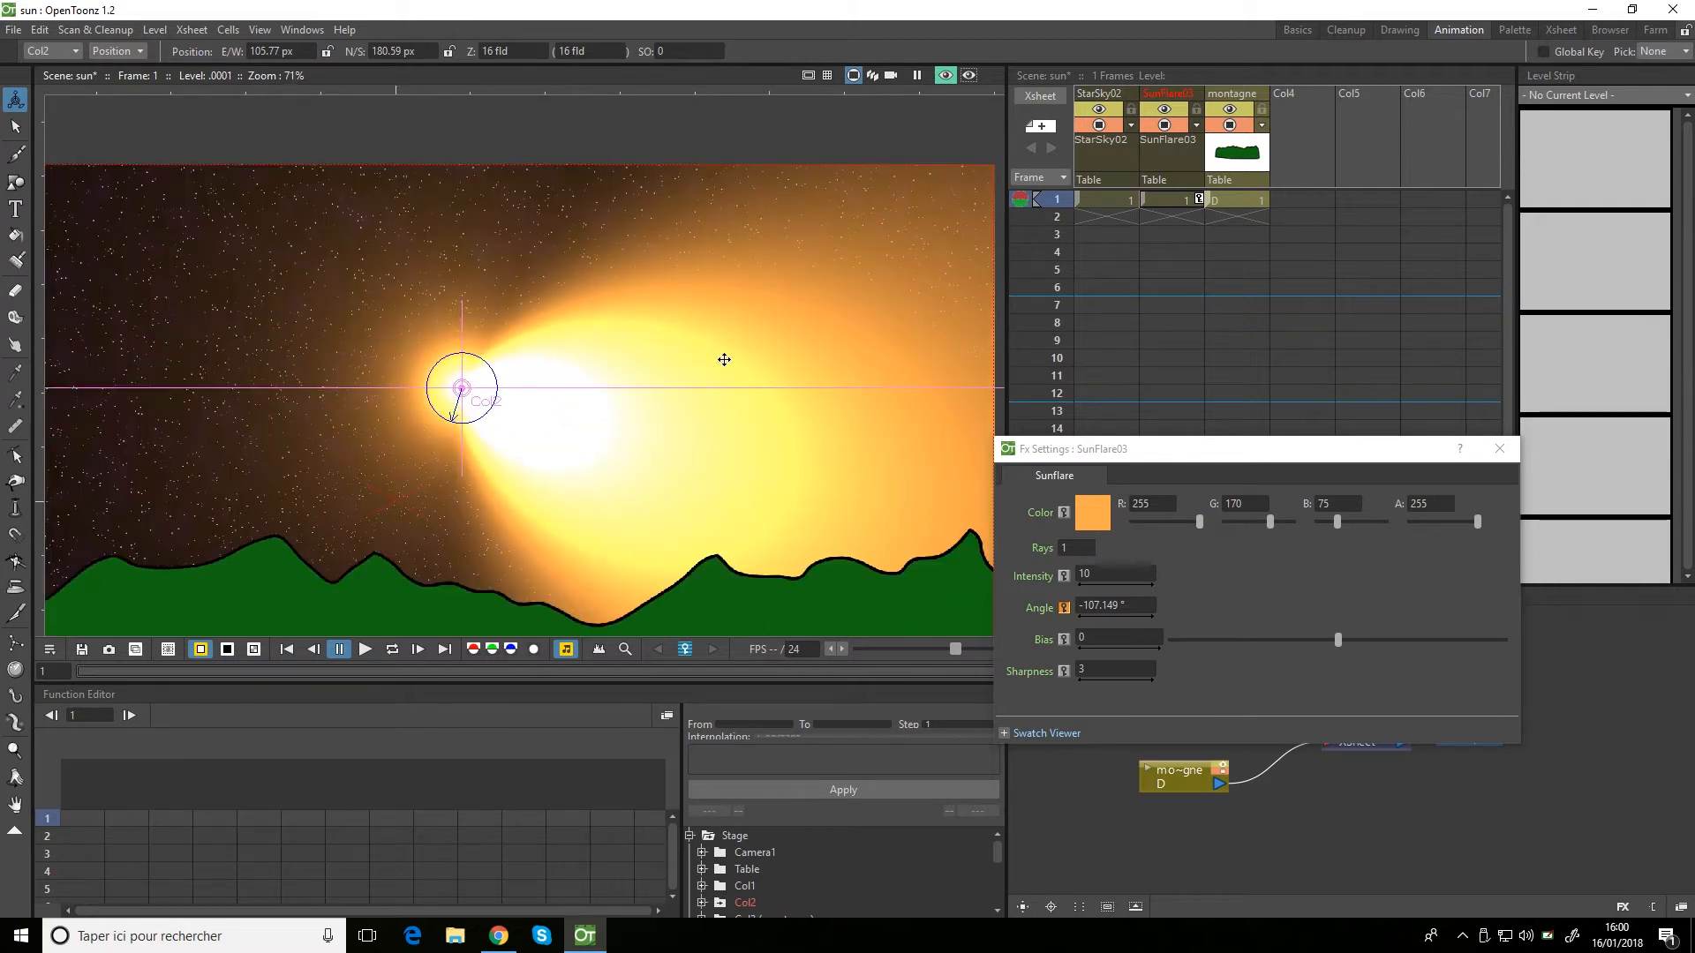
Set the Sun Flare's rays back to 0 and rotate its angle to about 95°.
{"action": "left_click", "coordinate": [1084, 549]}
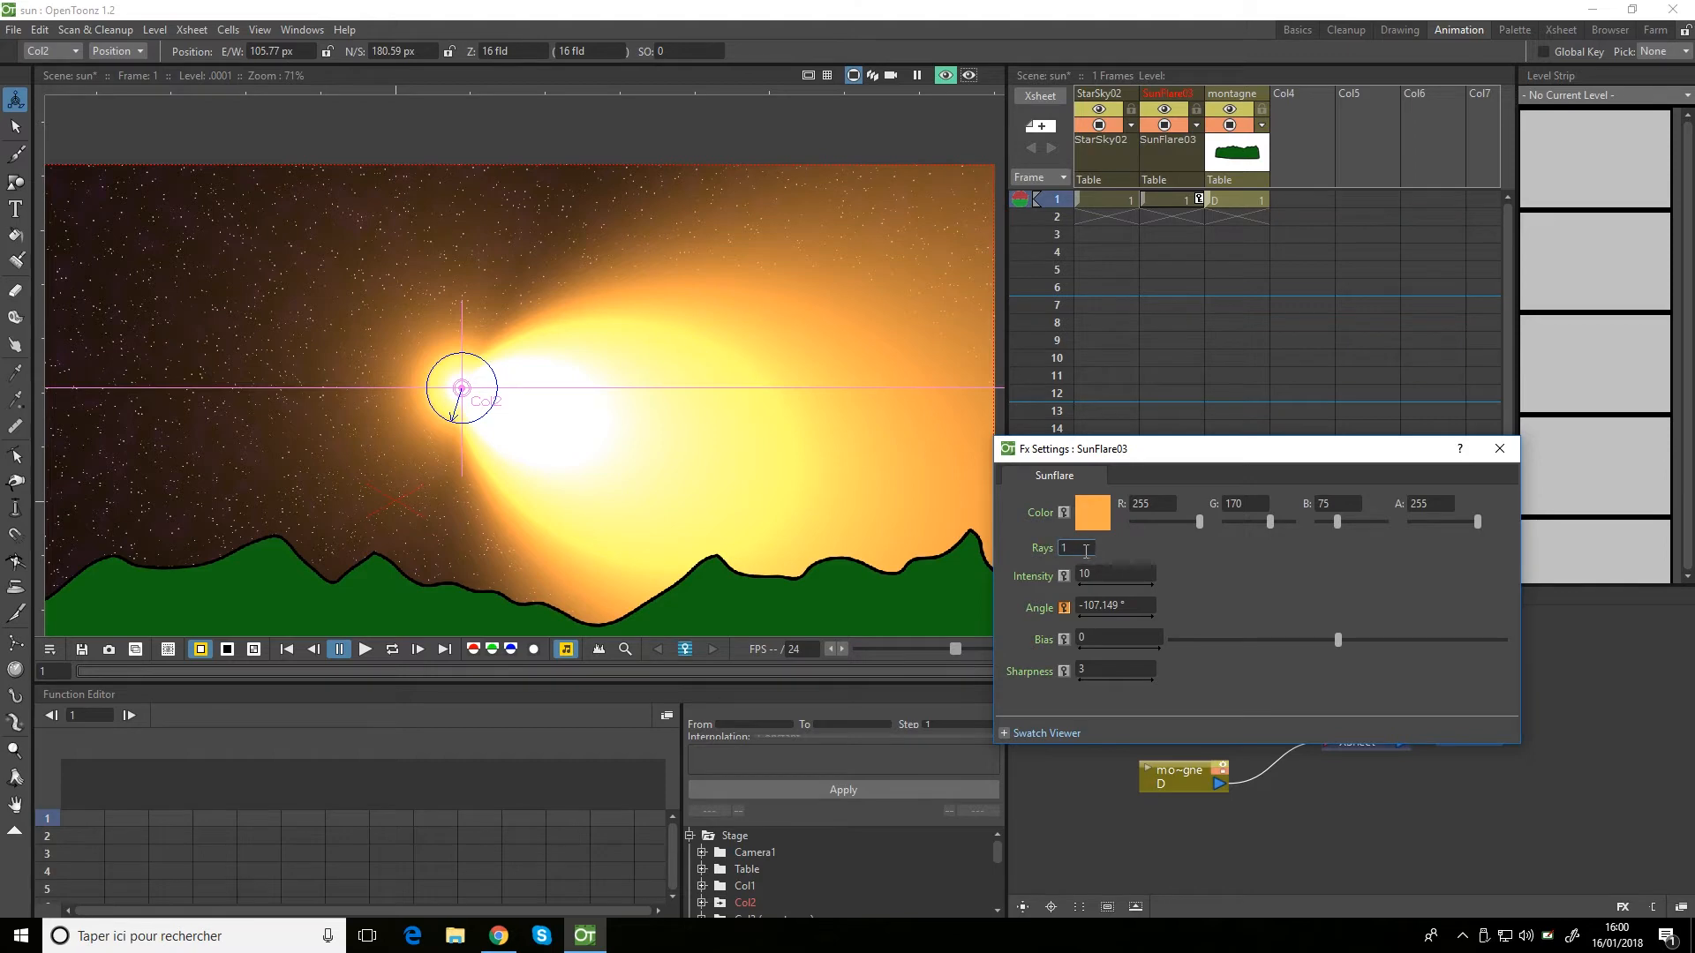
{"action": "key", "text": "Return"}
{"action": "left_click_drag", "start_coordinate": [452, 420], "coordinate": [458, 353]}
Set the Sun Flare's bias to about 38.7 and check the glow over the whole camera frame.
{"action": "left_click_drag", "start_coordinate": [1338, 638], "coordinate": [1402, 638]}
{"action": "scroll", "coordinate": [586, 294], "scroll_direction": "down", "scroll_amount": 1}
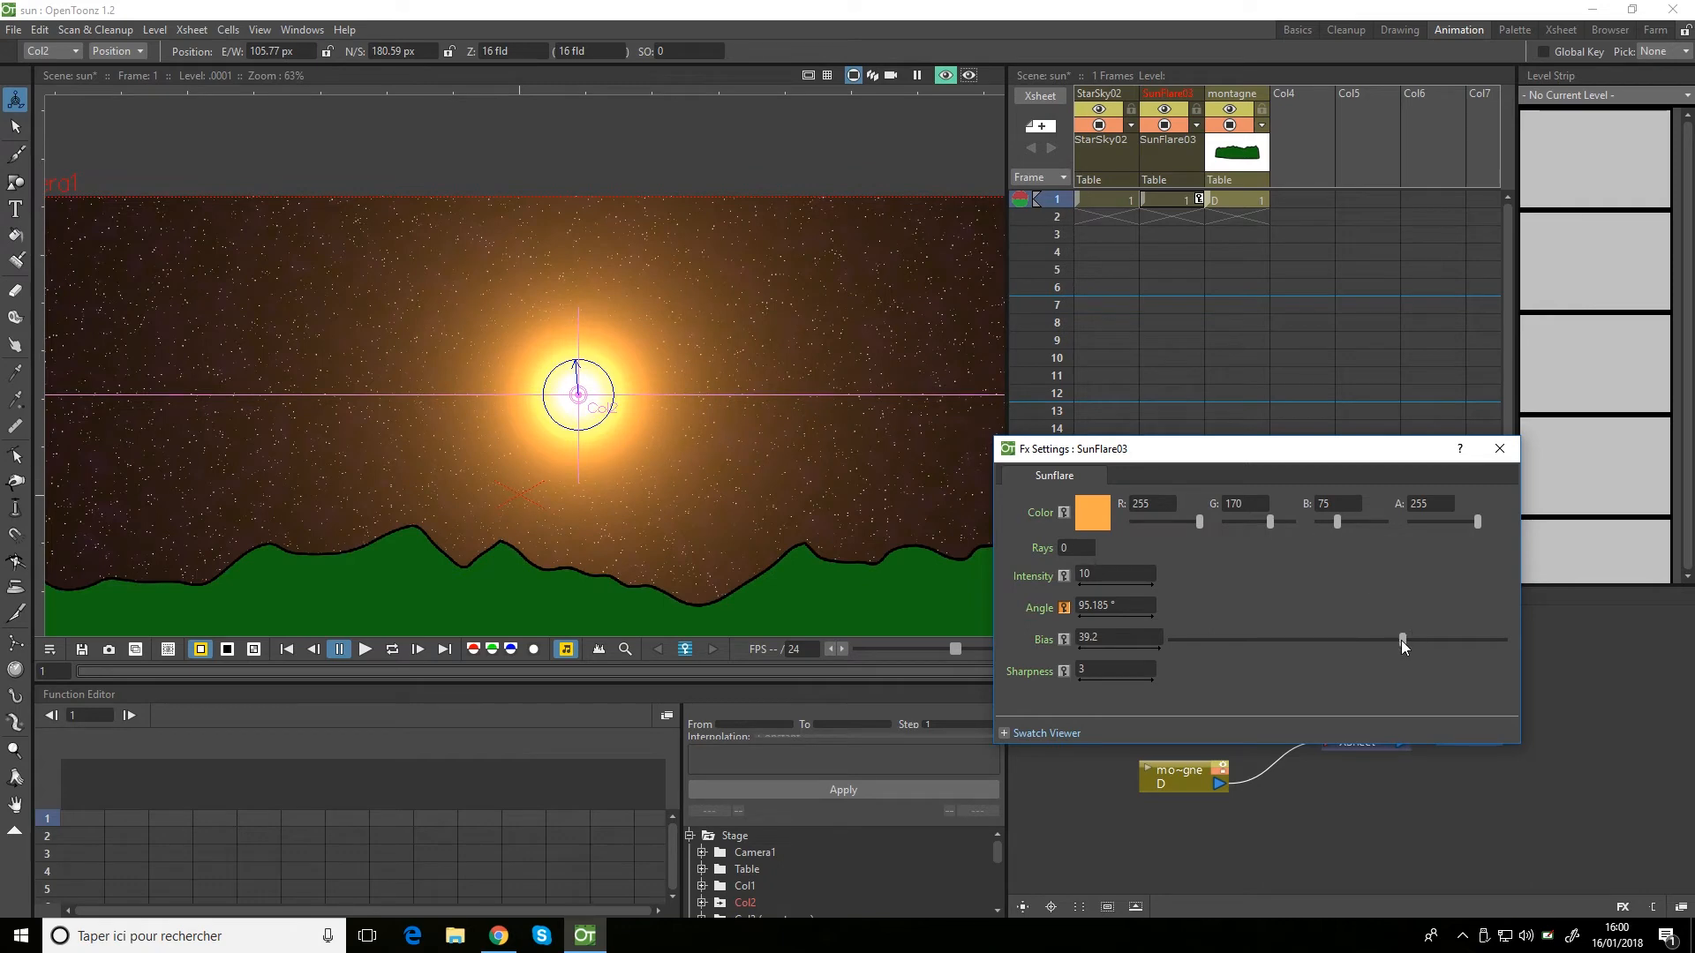
{"action": "left_click_drag", "start_coordinate": [1414, 639], "coordinate": [1402, 639]}
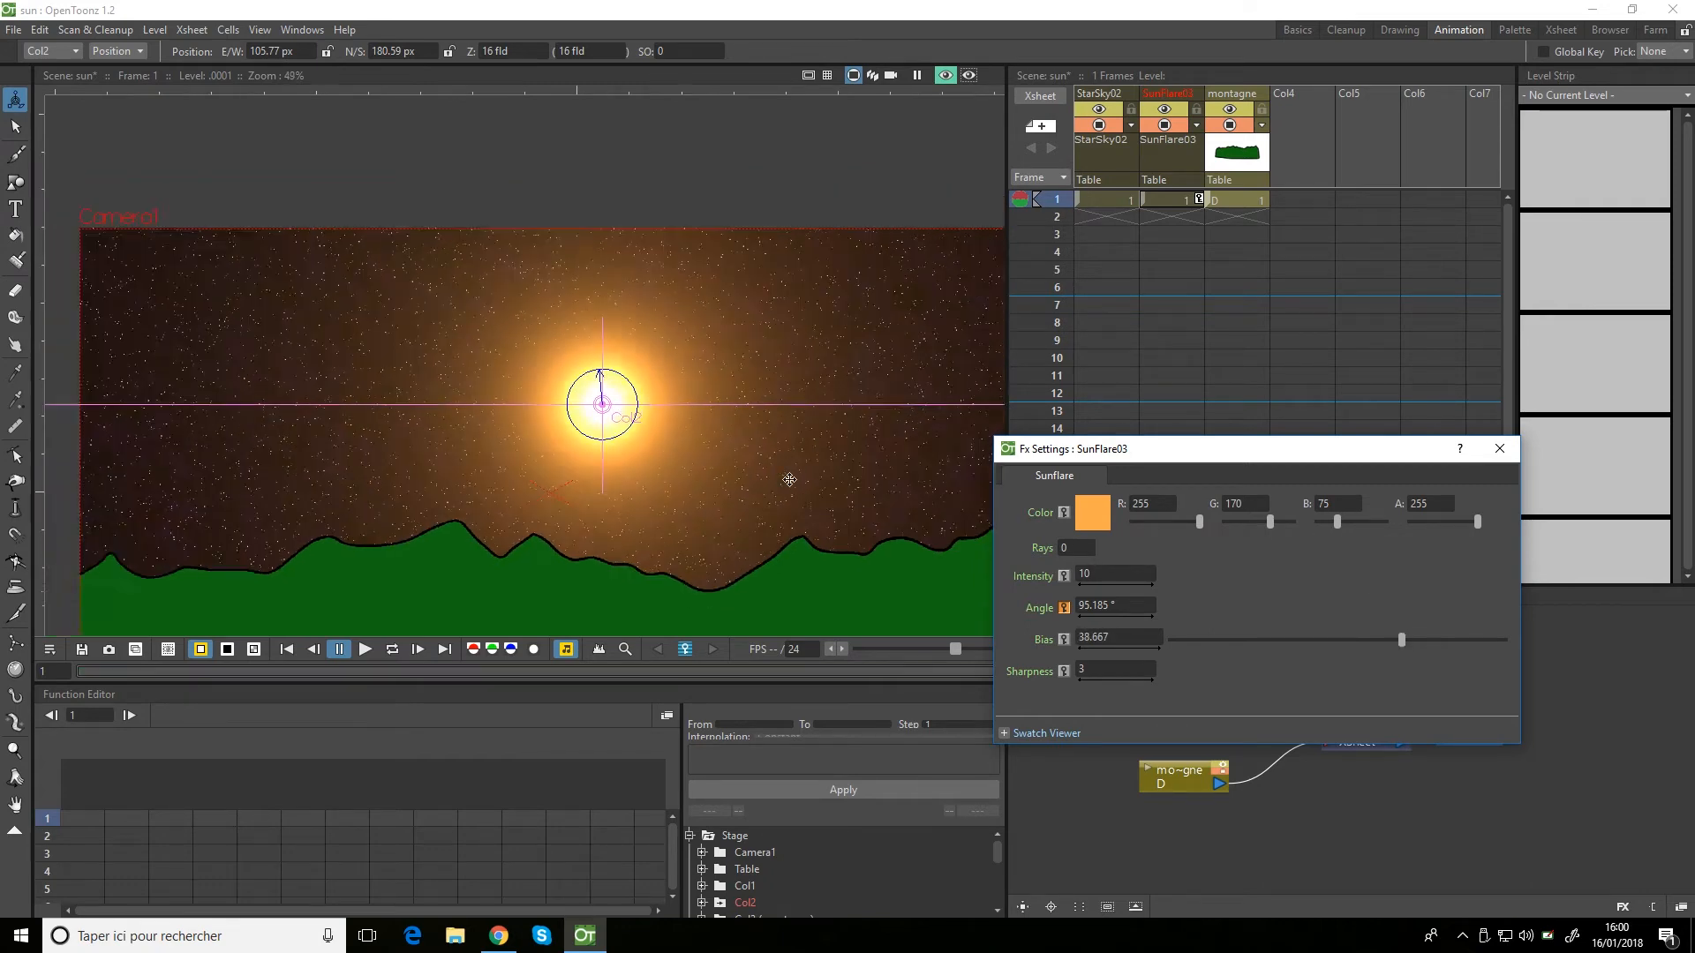
{"action": "scroll", "coordinate": [689, 357], "scroll_direction": "down", "scroll_amount": 3}
{"action": "scroll", "coordinate": [688, 357], "scroll_direction": "up", "scroll_amount": 3}
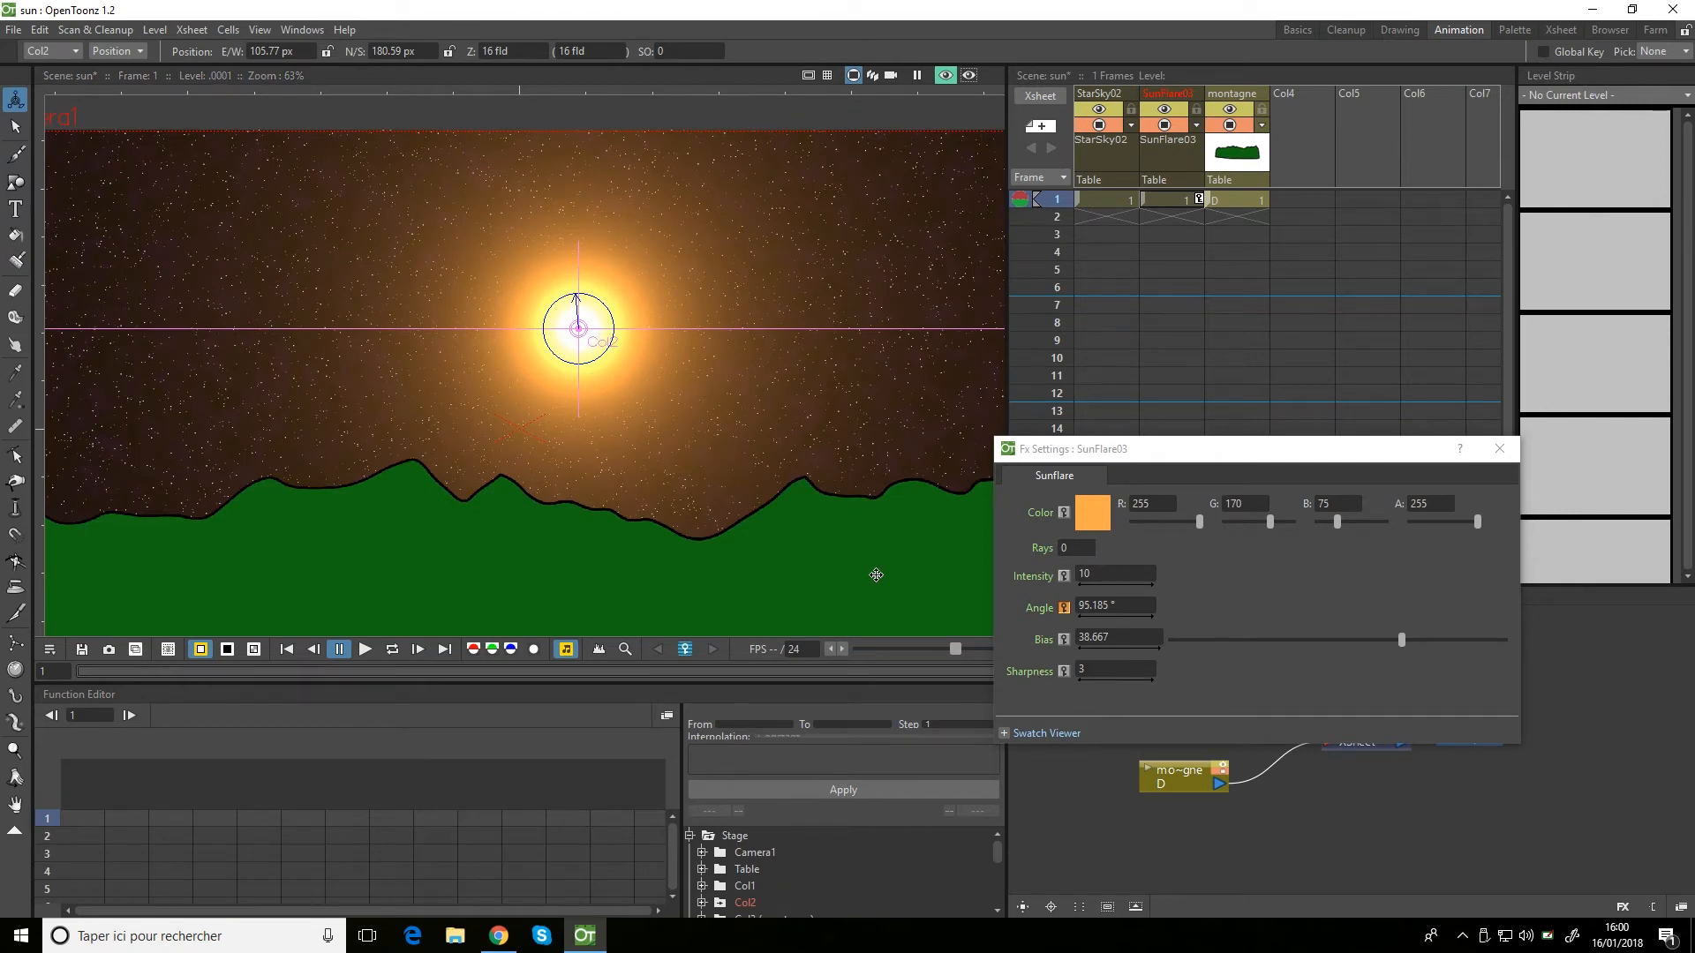
{"action": "scroll", "coordinate": [671, 424], "scroll_direction": "down", "scroll_amount": 2}
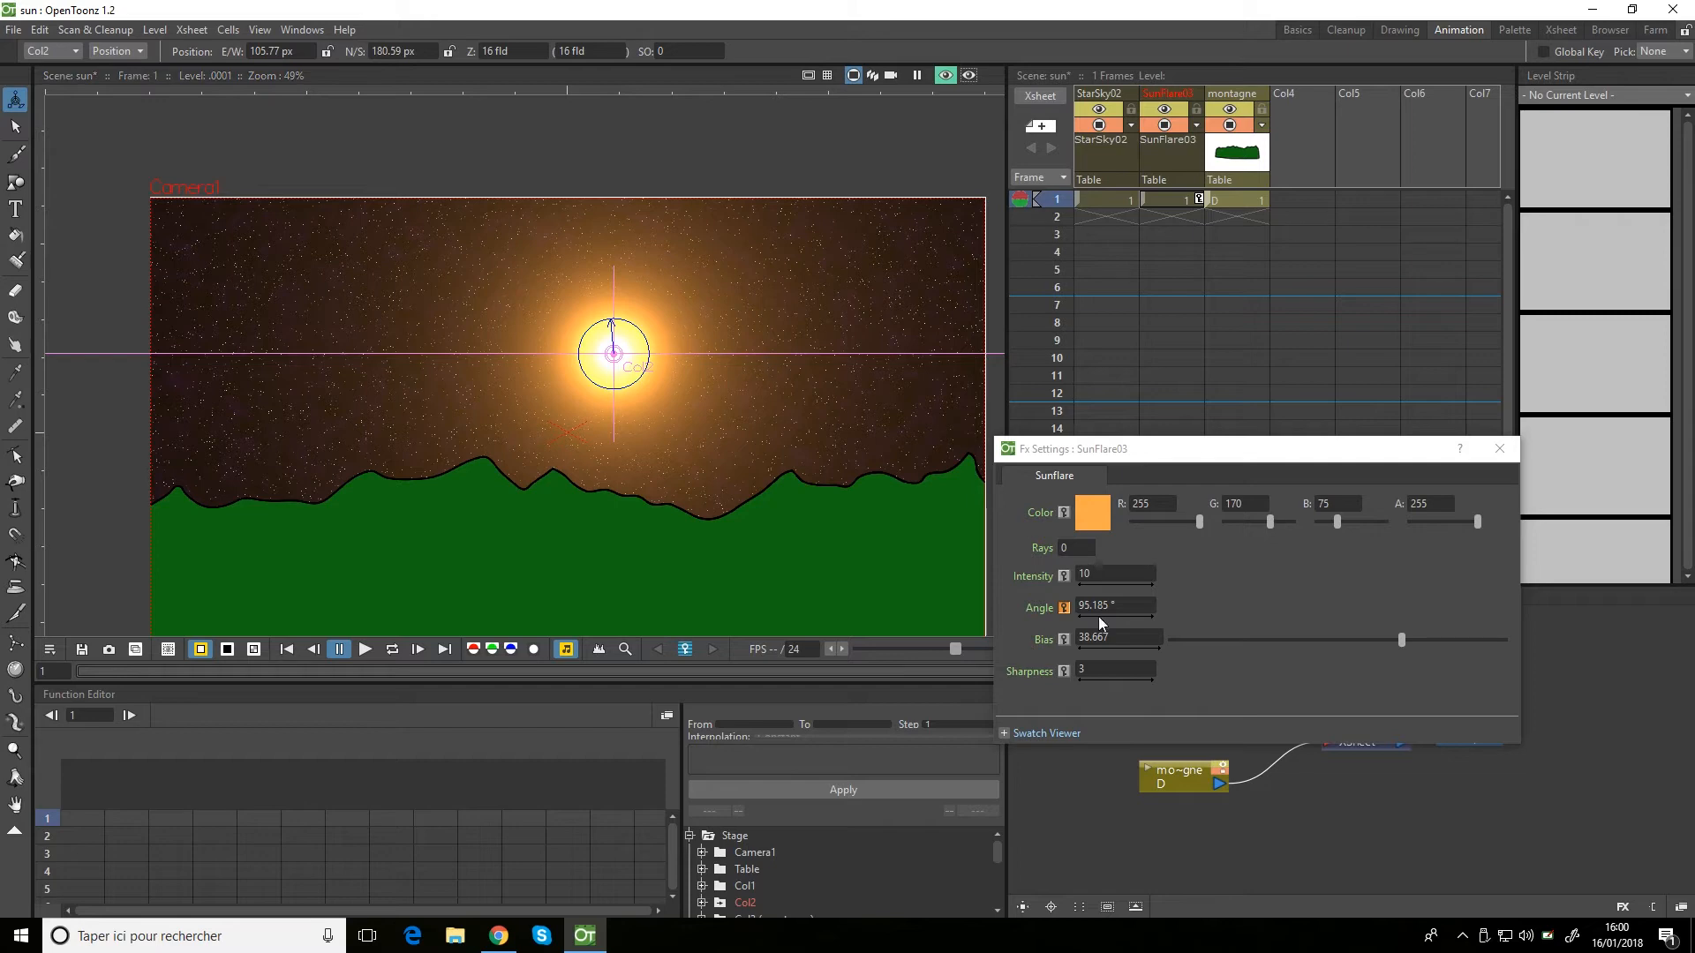
Try a Sun Flare sharpness of 5, and settle on a sharpness of 4.
{"action": "left_click", "coordinate": [1077, 671]}
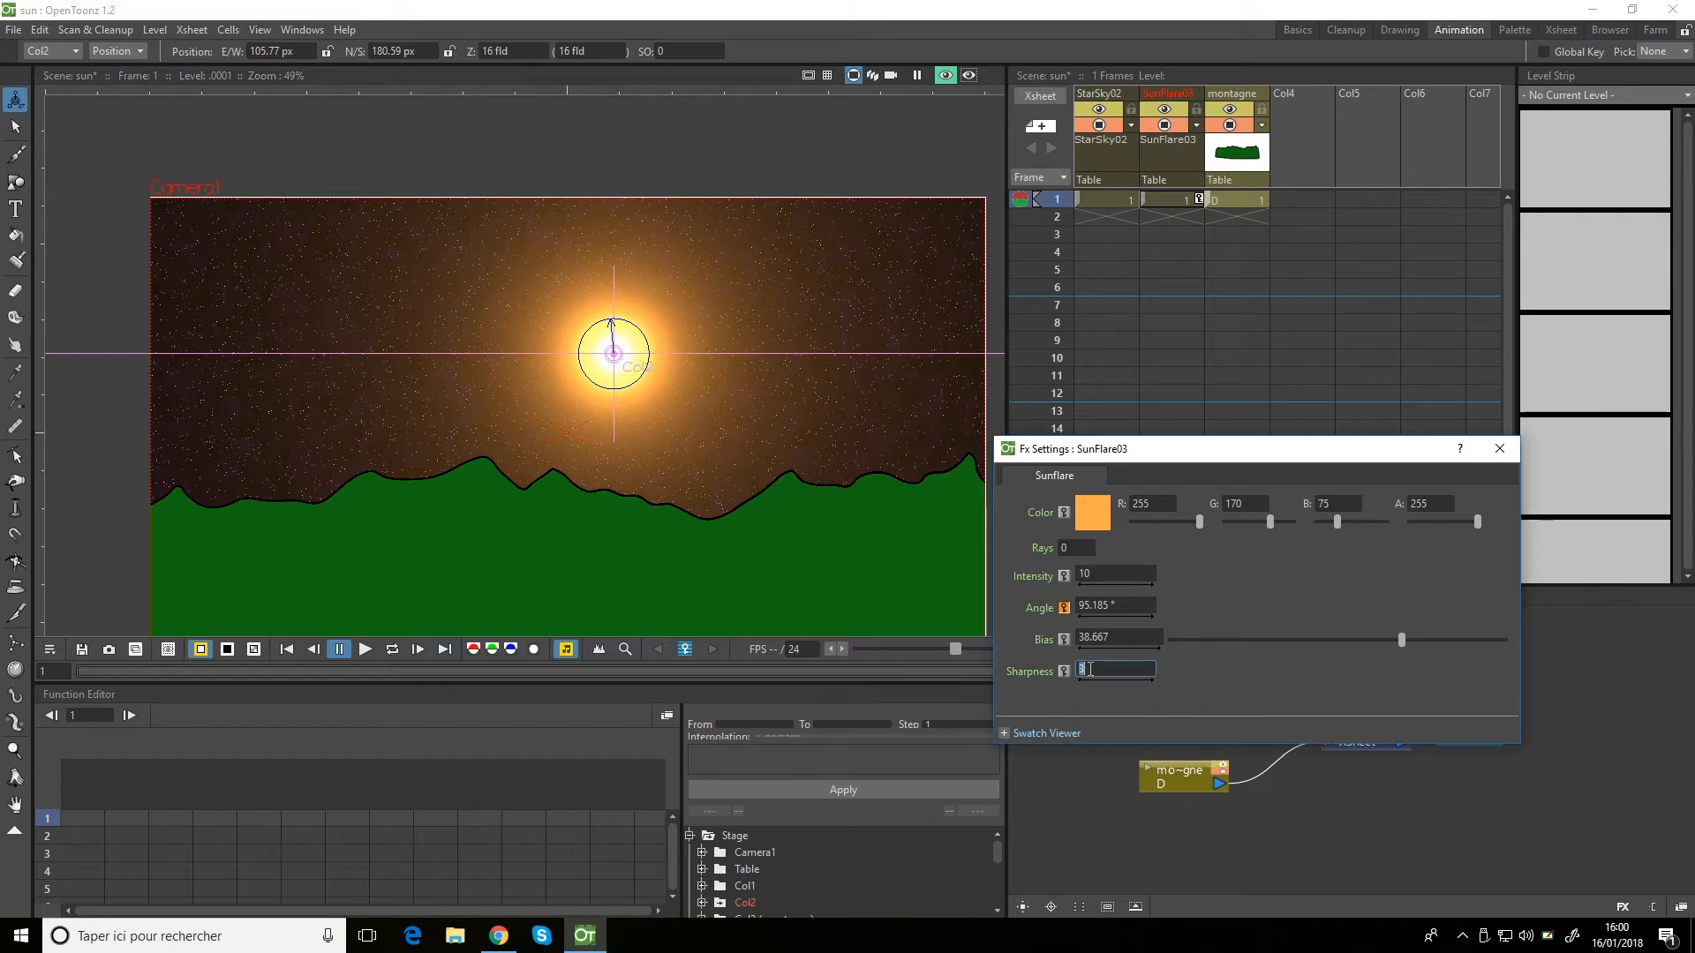
{"action": "key", "text": "Return"}
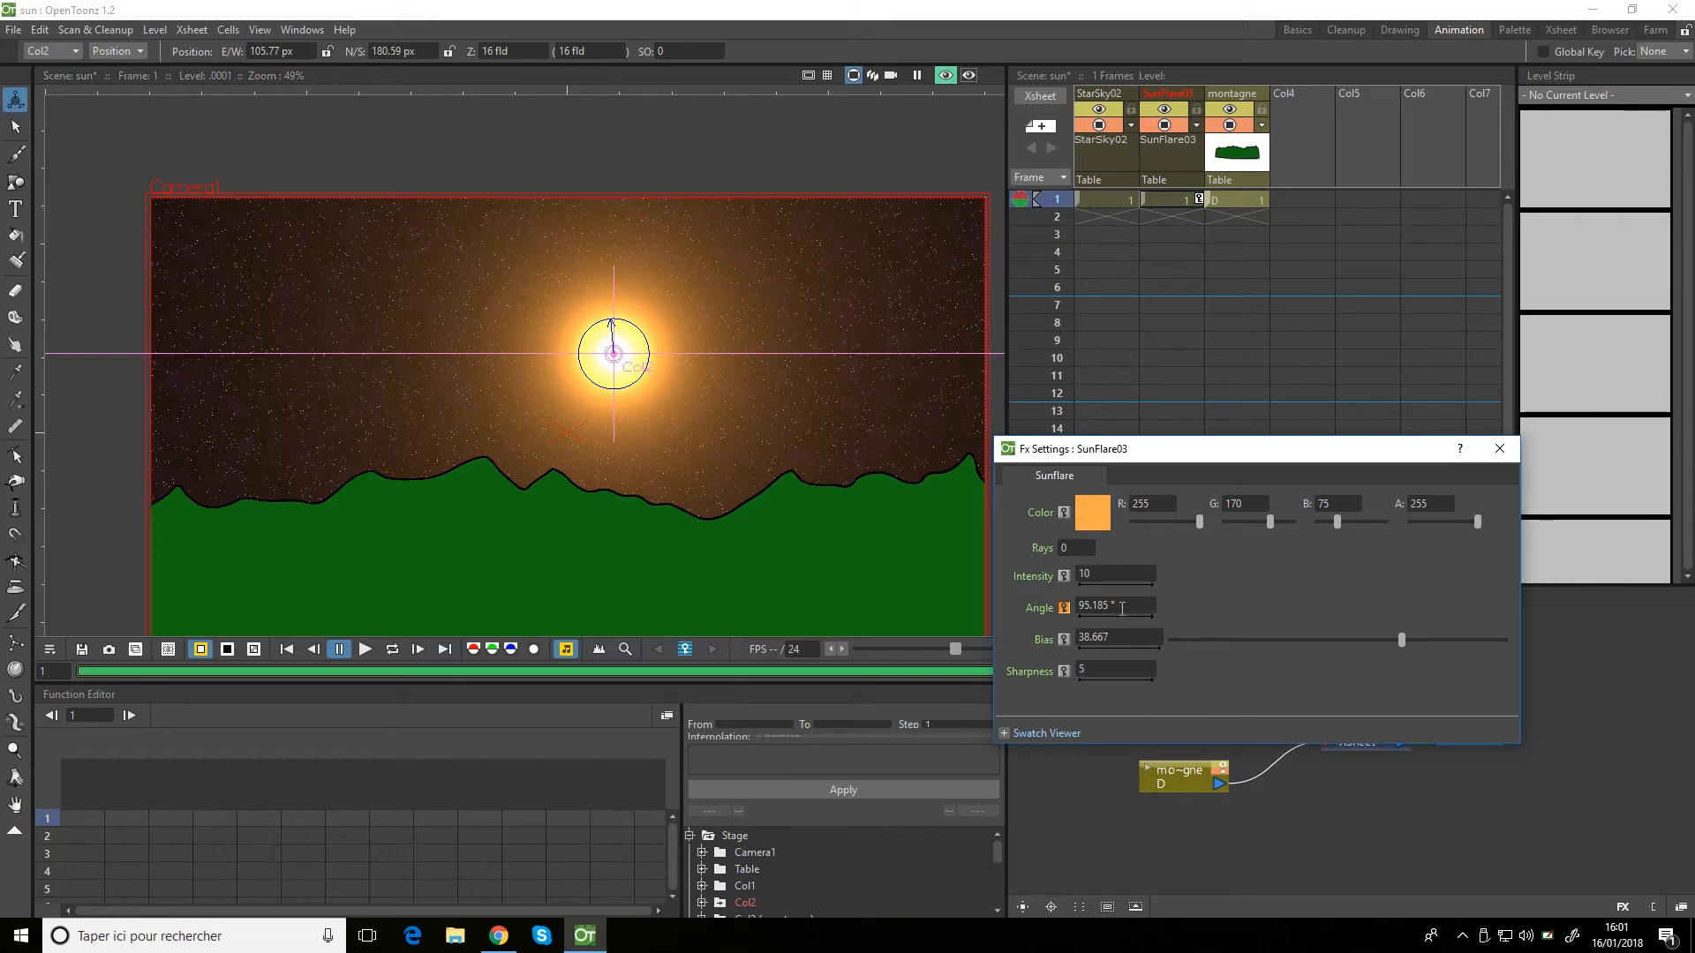
{"action": "left_click", "coordinate": [1079, 669]}
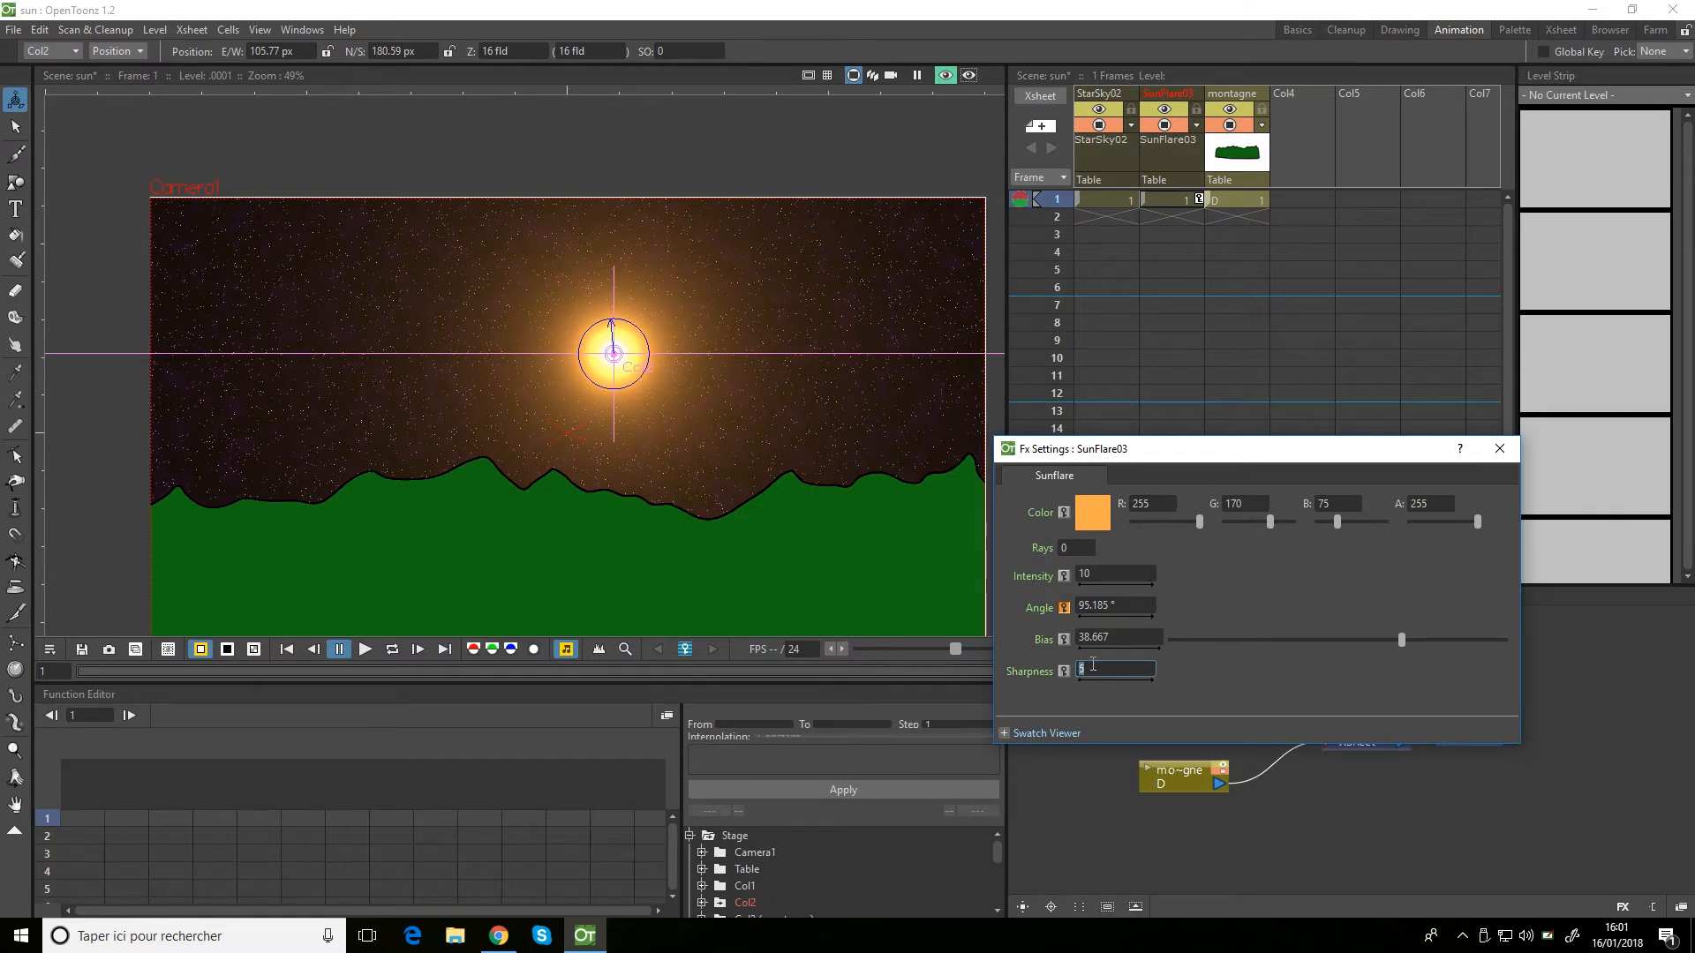
{"action": "type", "text": "4"}
{"action": "left_click_drag", "start_coordinate": [696, 417], "coordinate": [670, 367]}
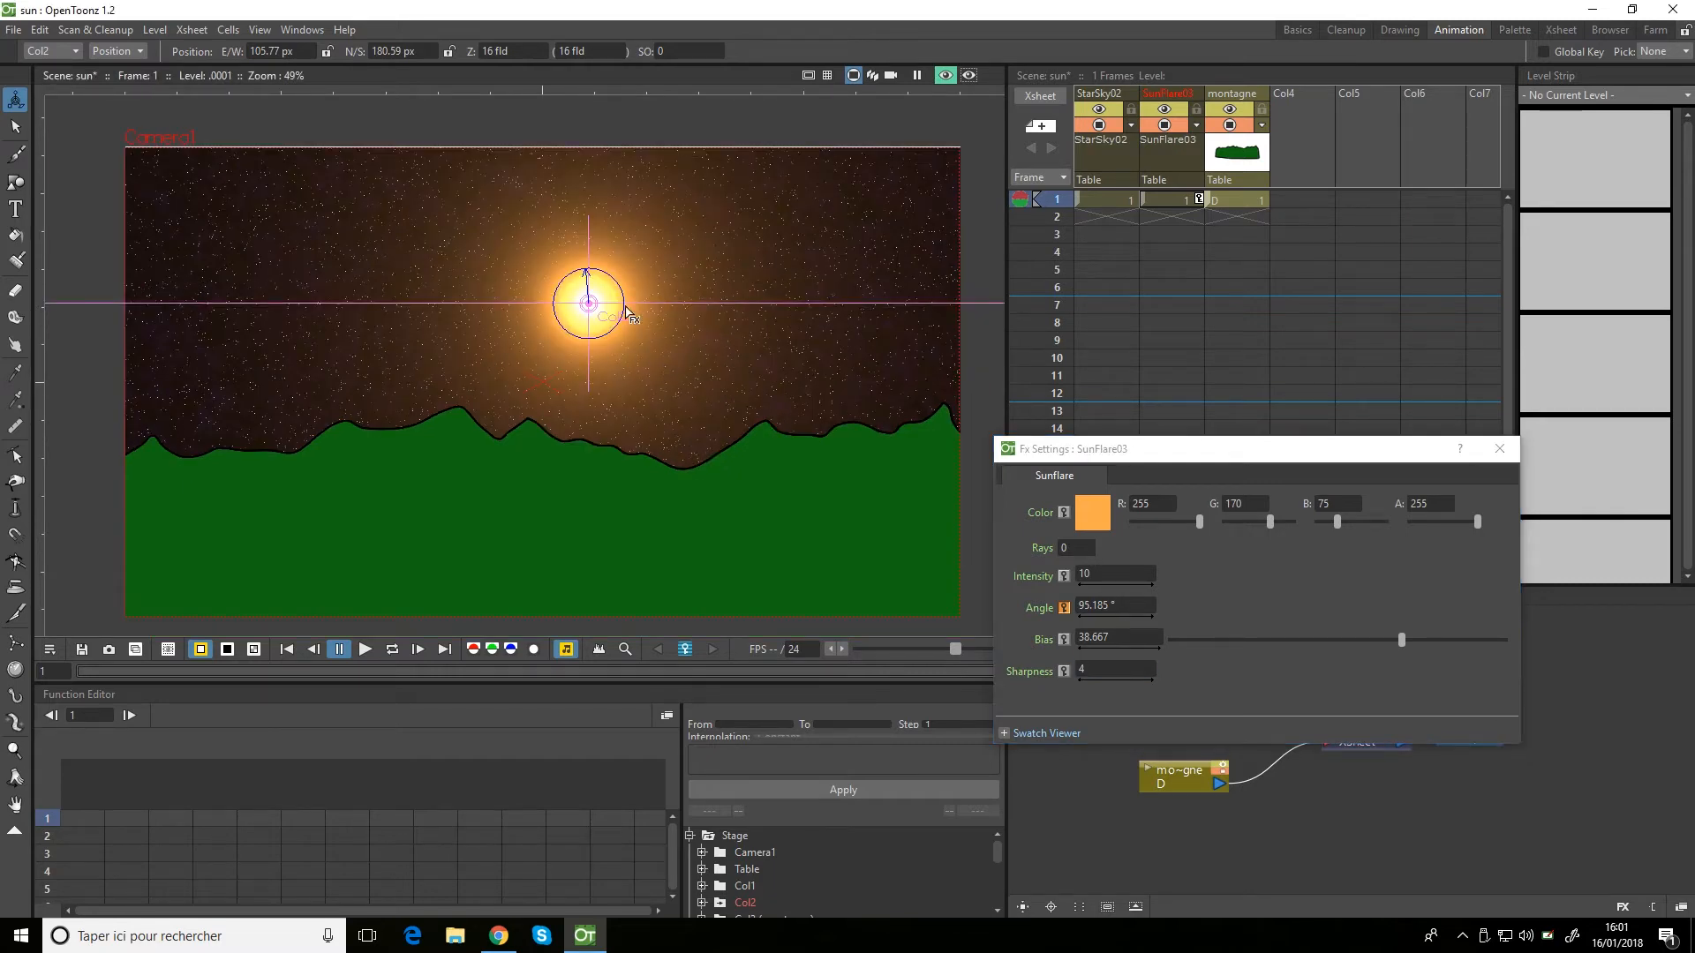
{"action": "scroll", "coordinate": [627, 311], "scroll_direction": "down", "scroll_amount": 2}
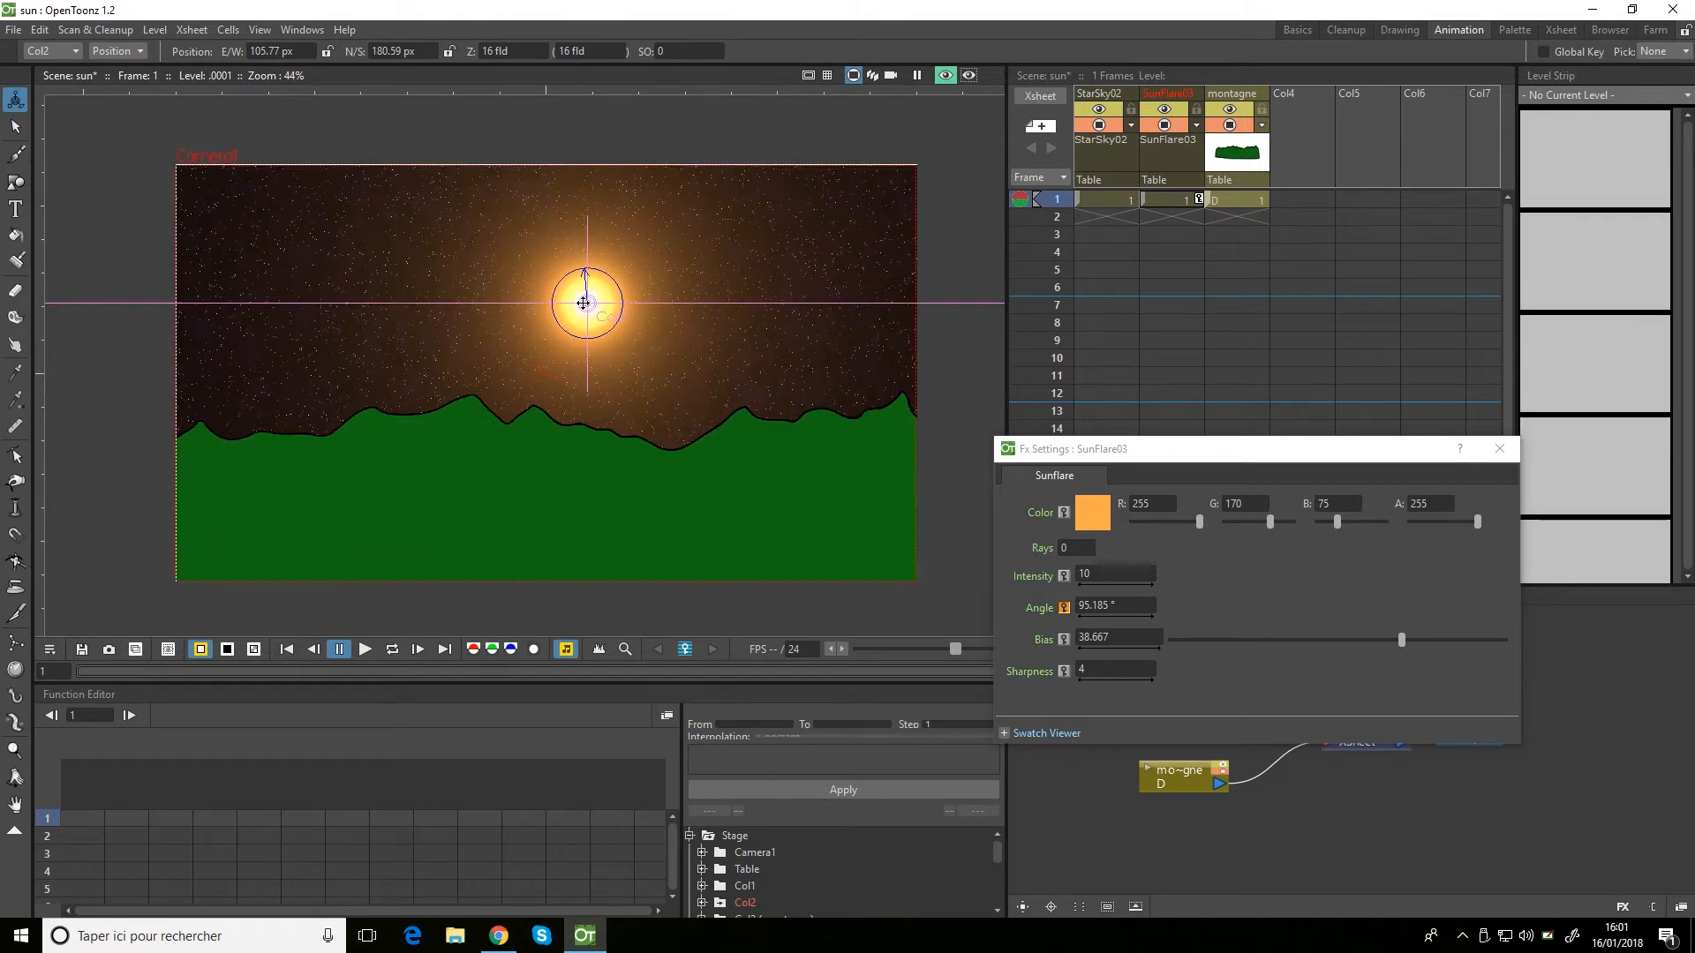
Move the sun down below the mountains and the camera frame to E/W 67.71 px, N/S -637.84 px.
{"action": "left_click_drag", "start_coordinate": [585, 303], "coordinate": [569, 619]}
{"action": "scroll", "coordinate": [654, 455], "scroll_direction": "down", "scroll_amount": 1}
{"action": "left_click_drag", "start_coordinate": [654, 455], "coordinate": [657, 381]}
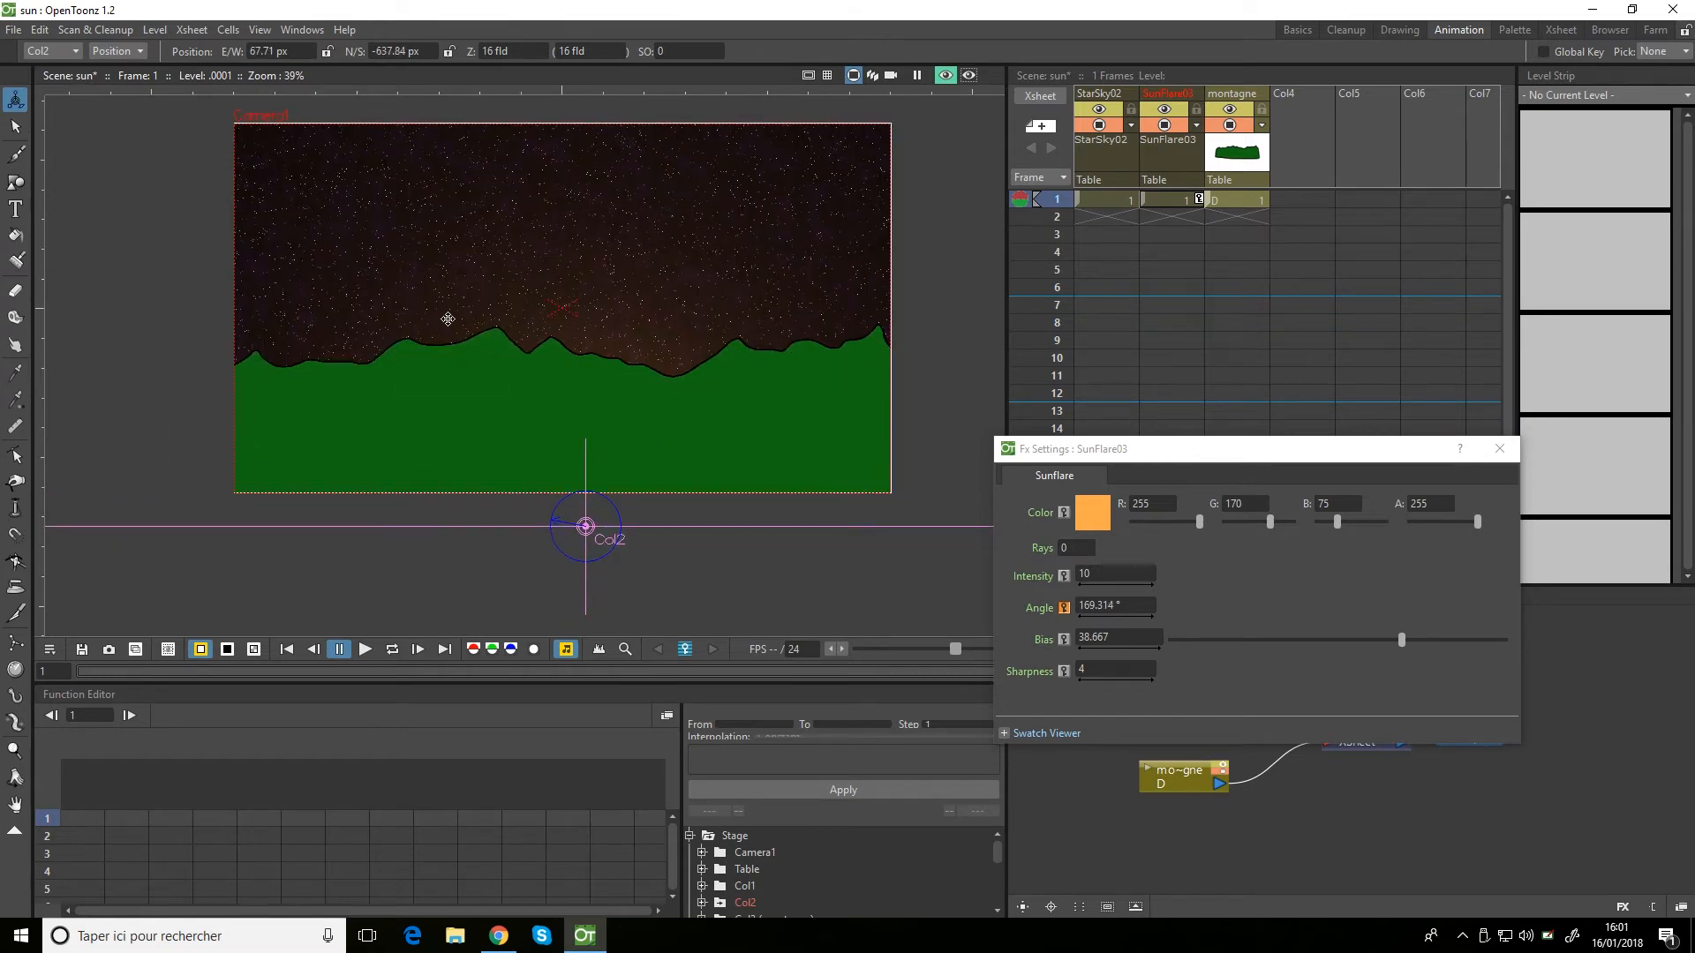
Move the mountain node lower in the Fx Schematic and add a Linear Gradient effect placed between the Sun Flare and mountain nodes.
{"action": "left_click_drag", "start_coordinate": [1179, 777], "coordinate": [1181, 827]}
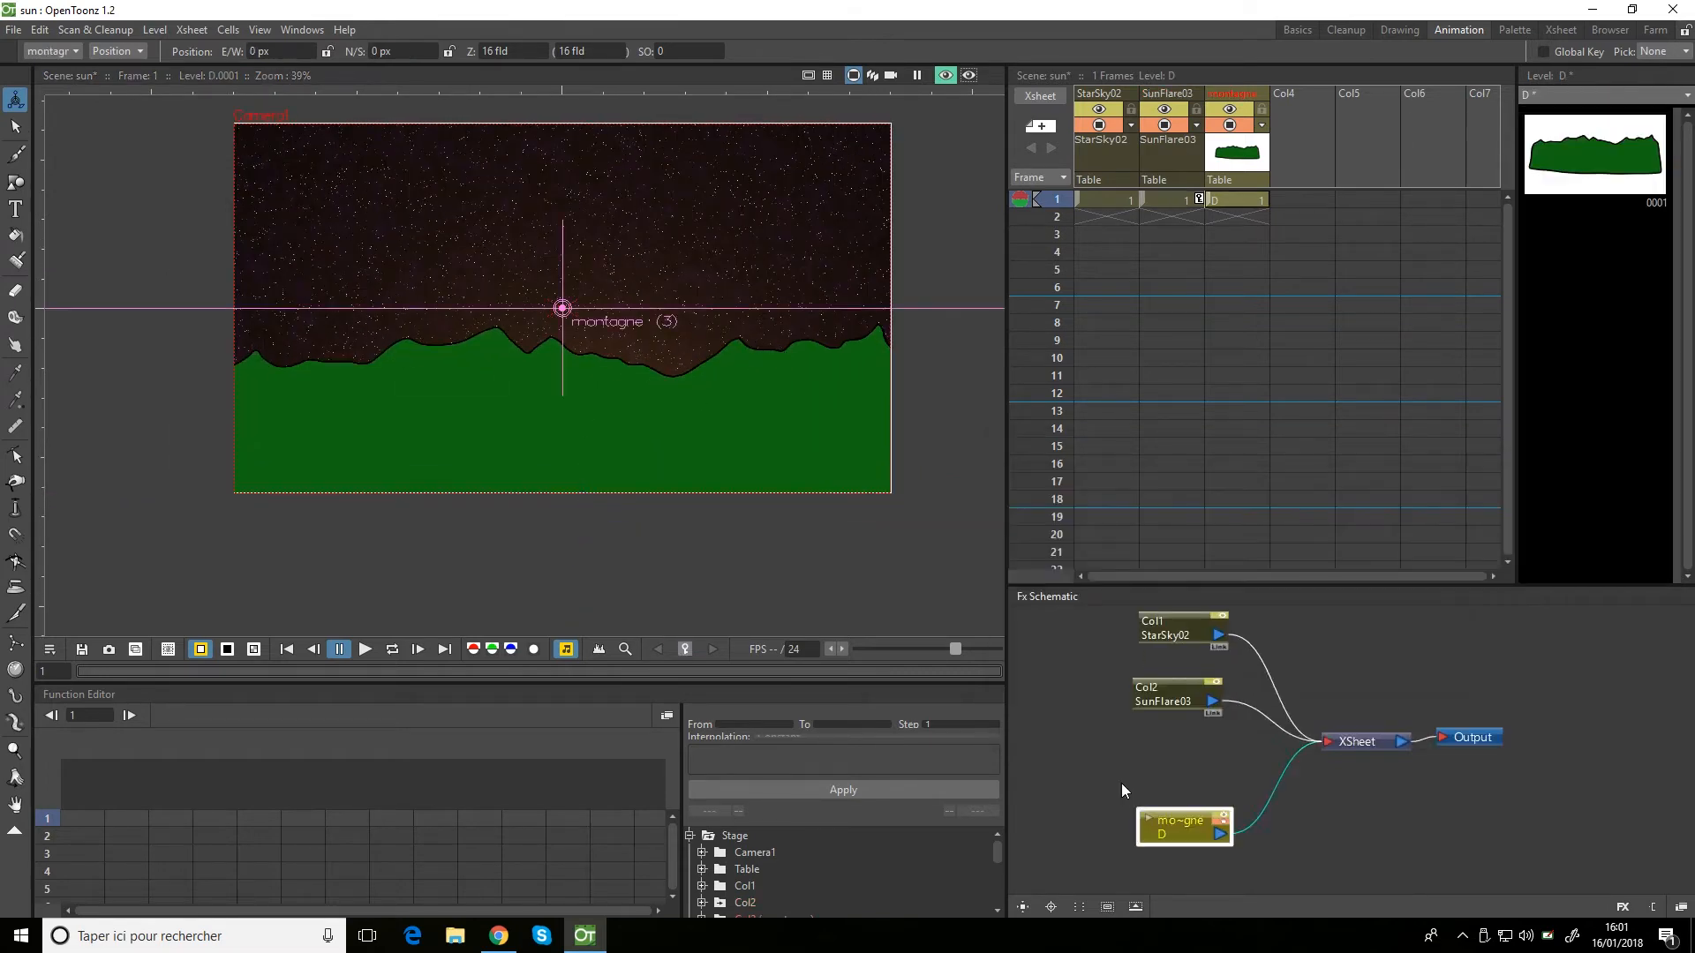
{"action": "left_click", "coordinate": [1119, 776]}
{"action": "right_click", "coordinate": [1133, 754]}
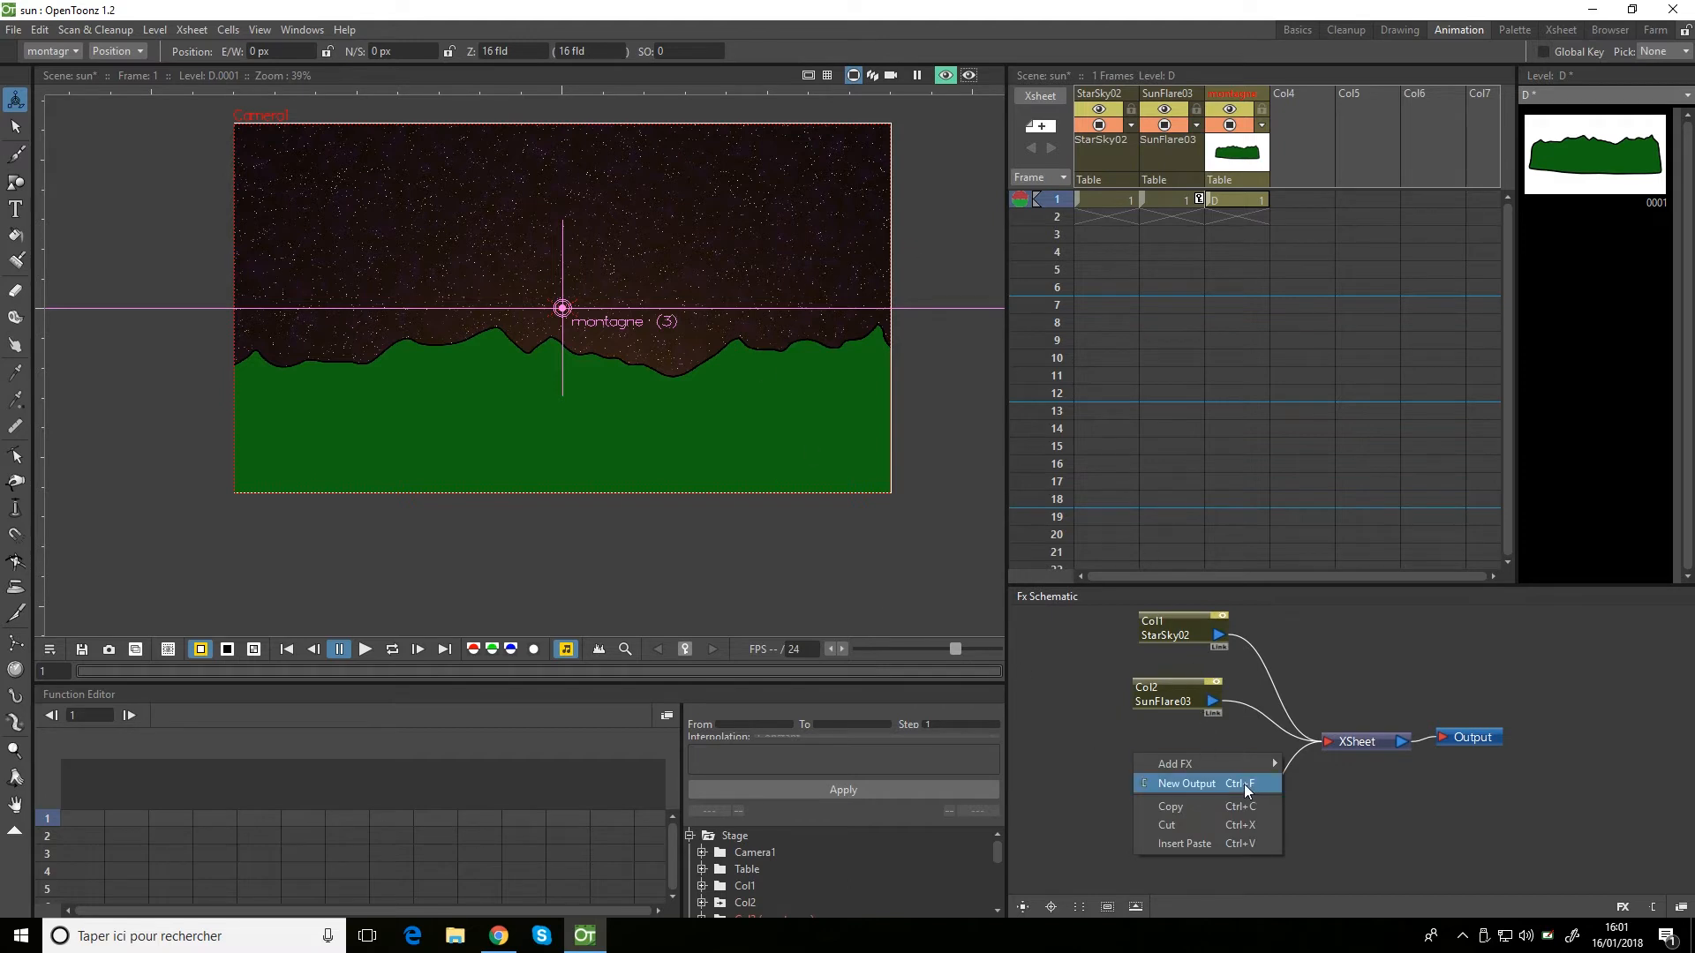
{"action": "left_click", "coordinate": [1152, 738]}
{"action": "right_click", "coordinate": [1159, 741]}
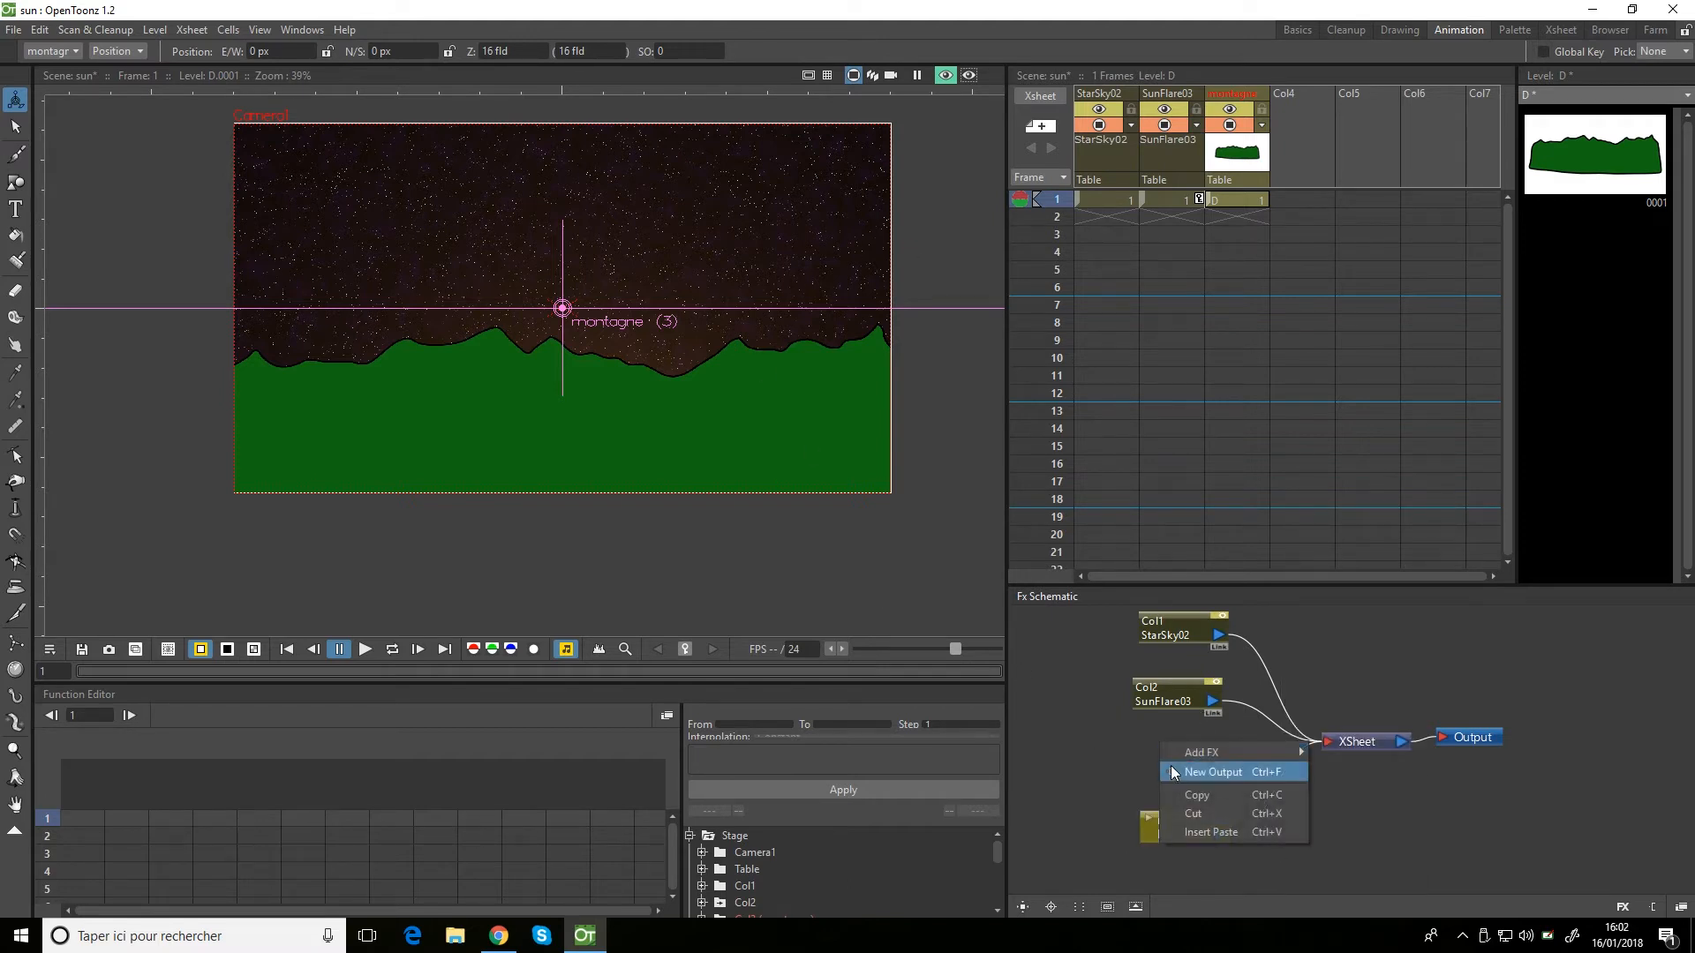
{"action": "mouse_move", "coordinate": [1202, 752]}
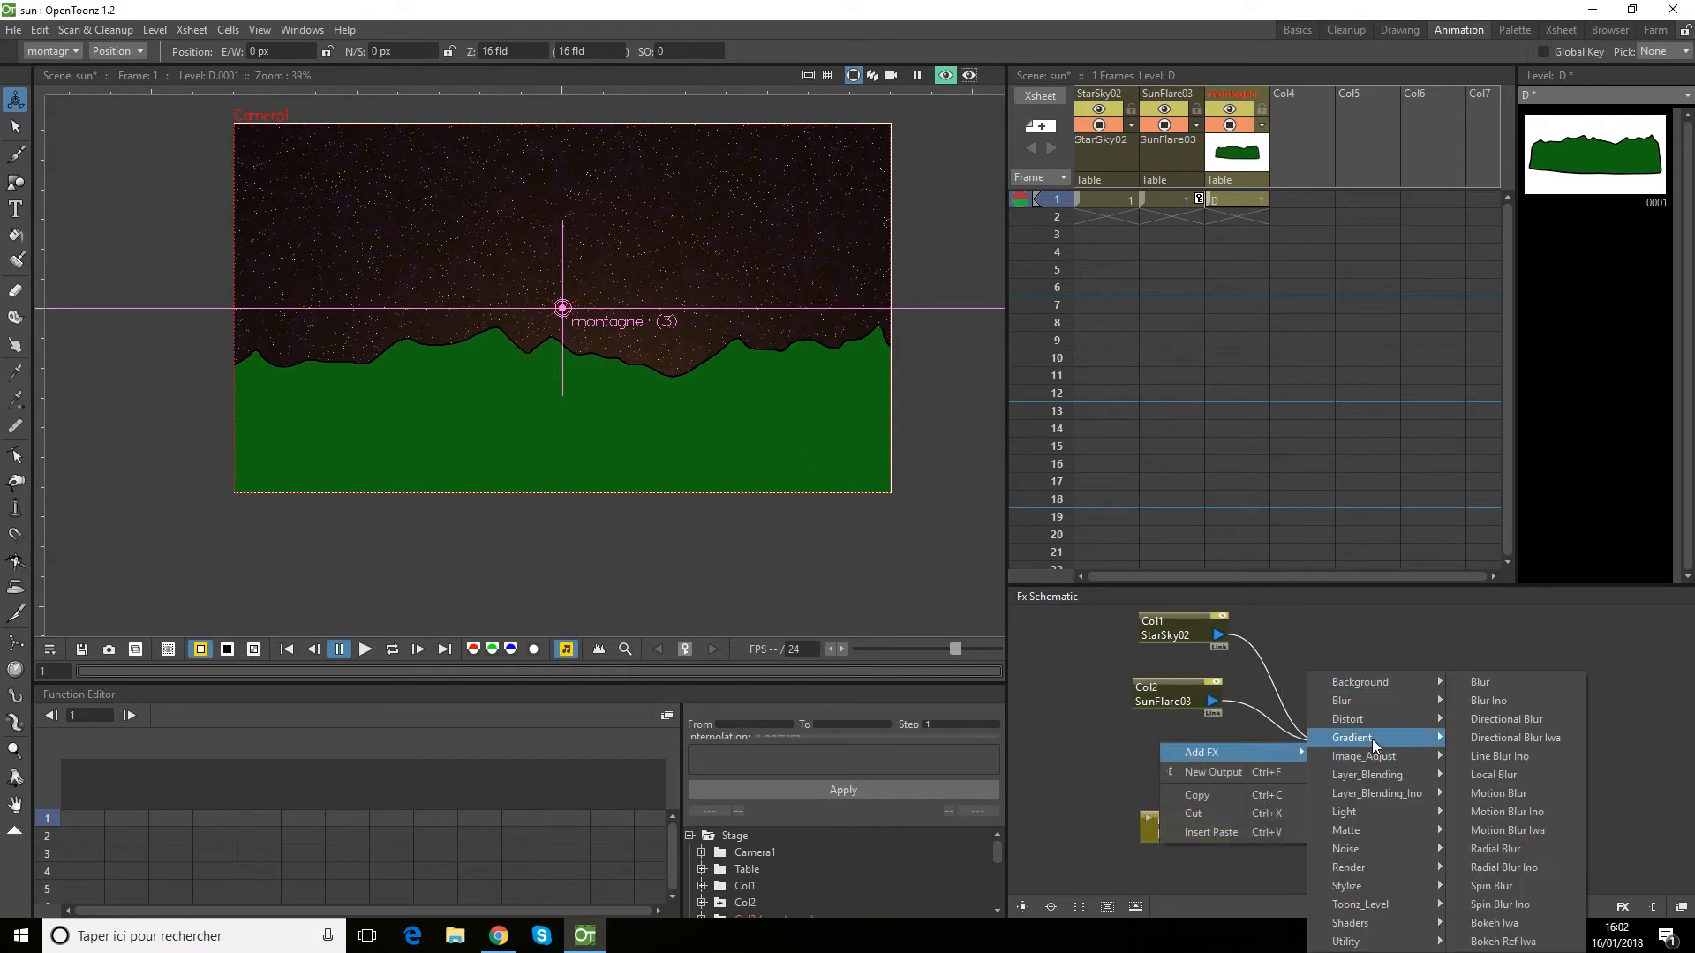
{"action": "mouse_move", "coordinate": [1367, 741]}
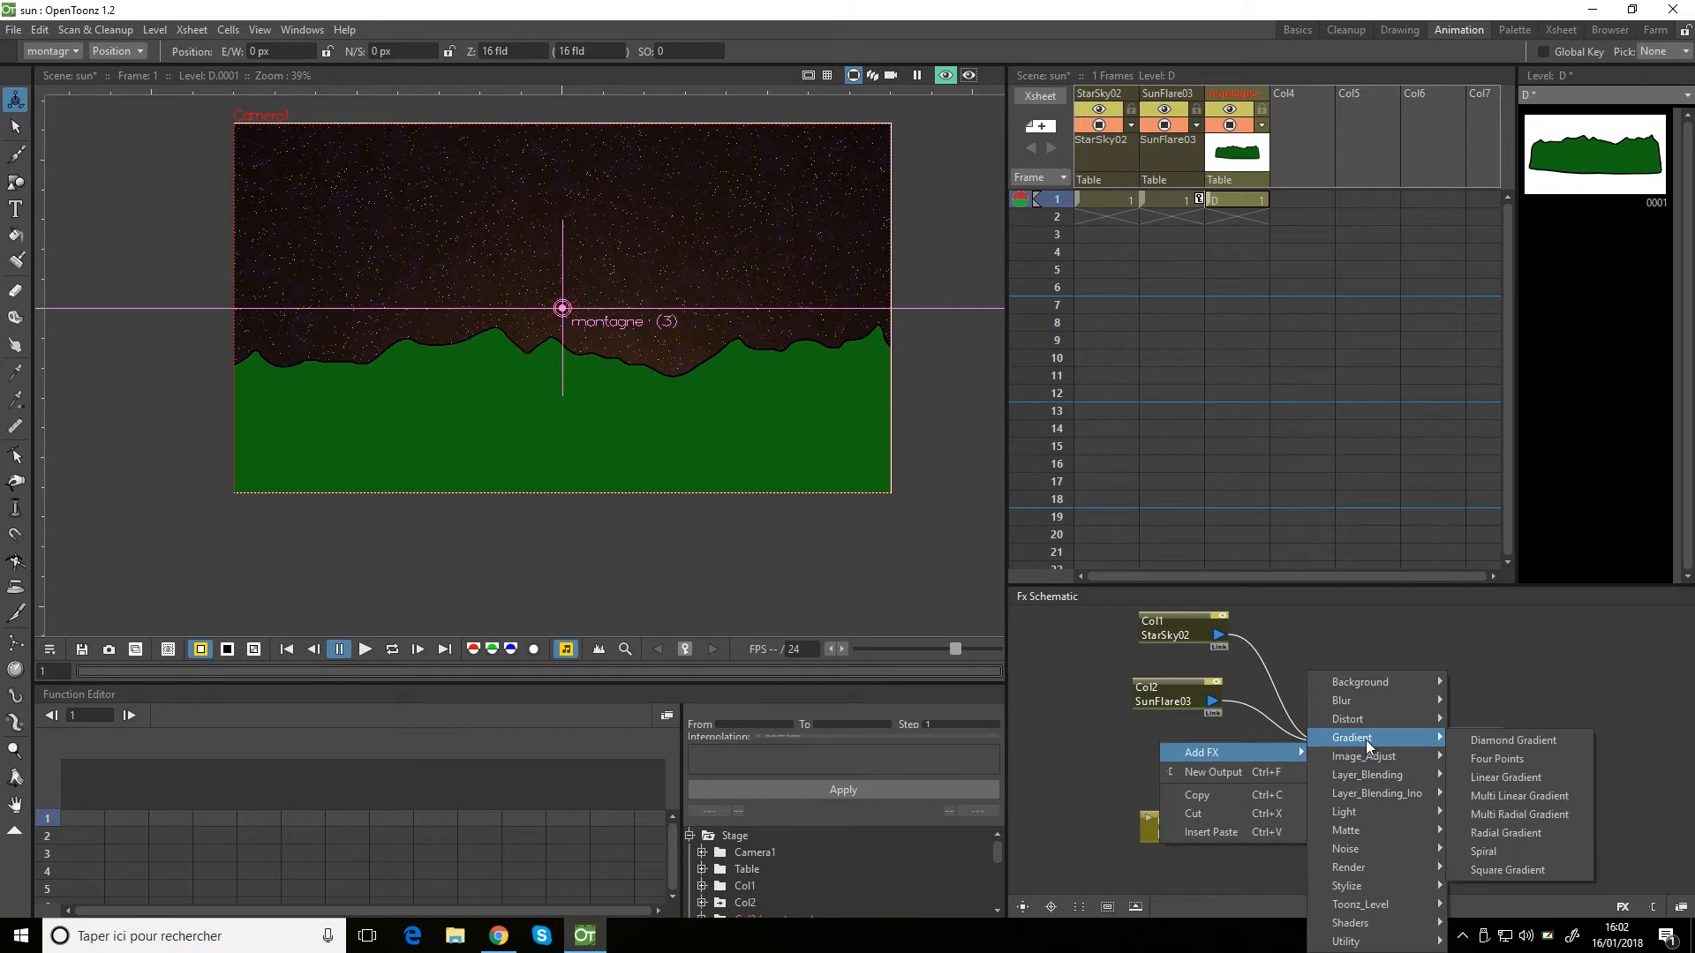
{"action": "left_click", "coordinate": [1507, 778]}
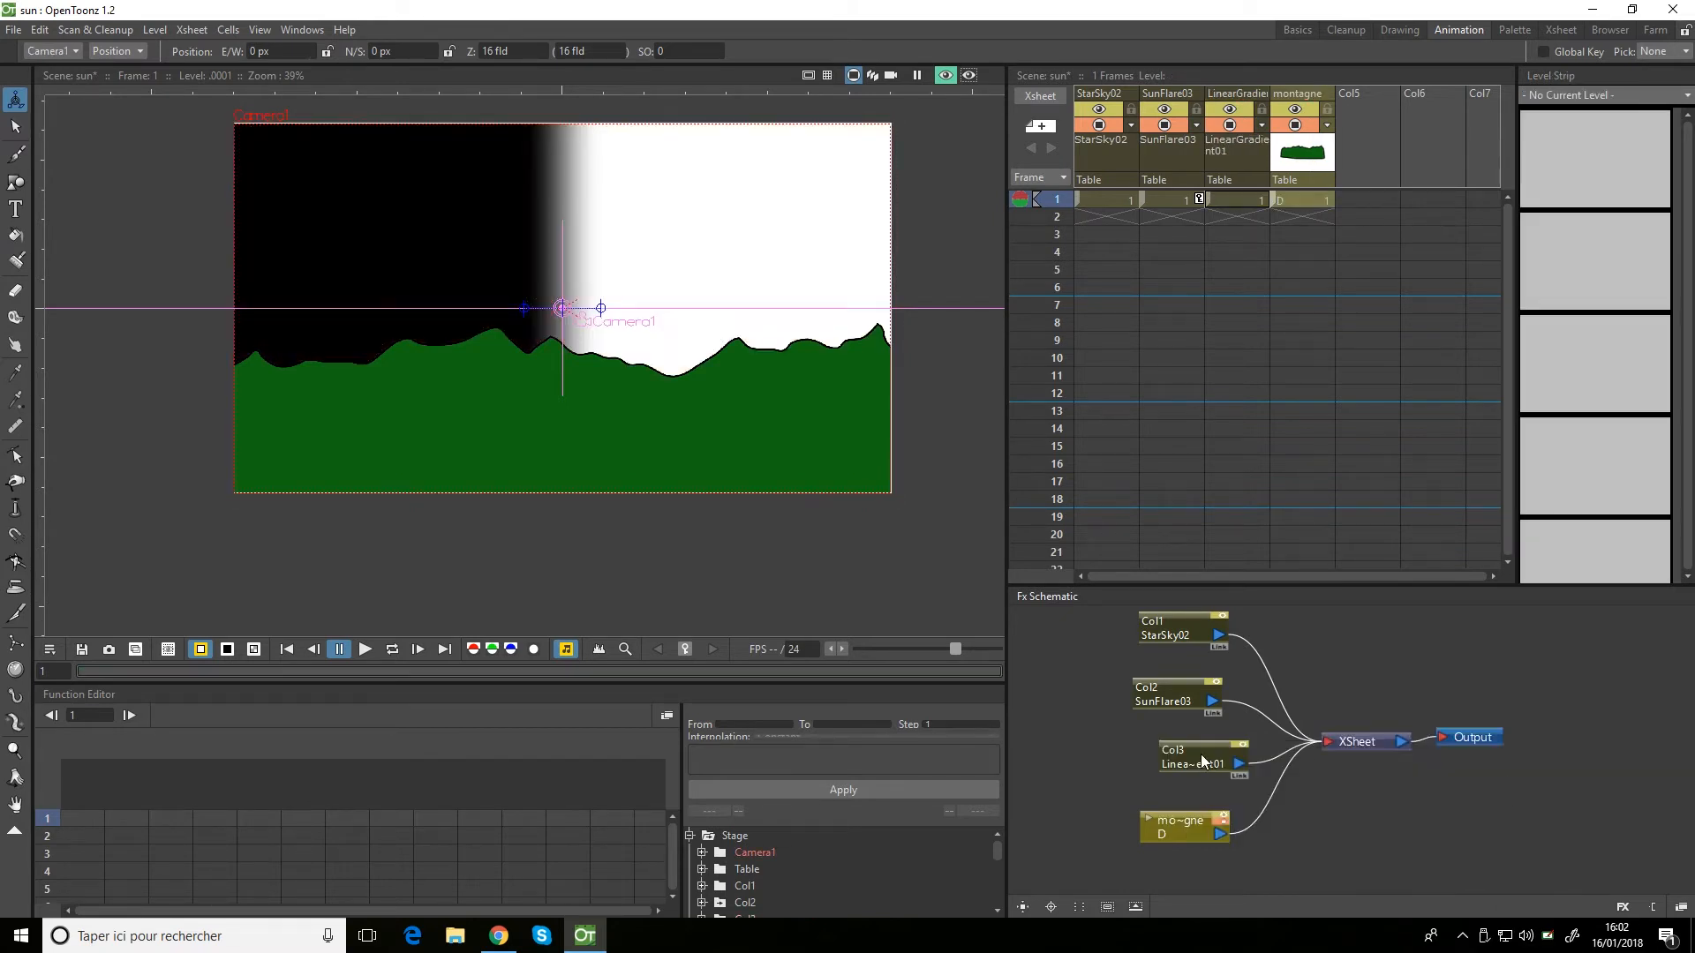
{"action": "left_click_drag", "start_coordinate": [1187, 765], "coordinate": [1152, 769]}
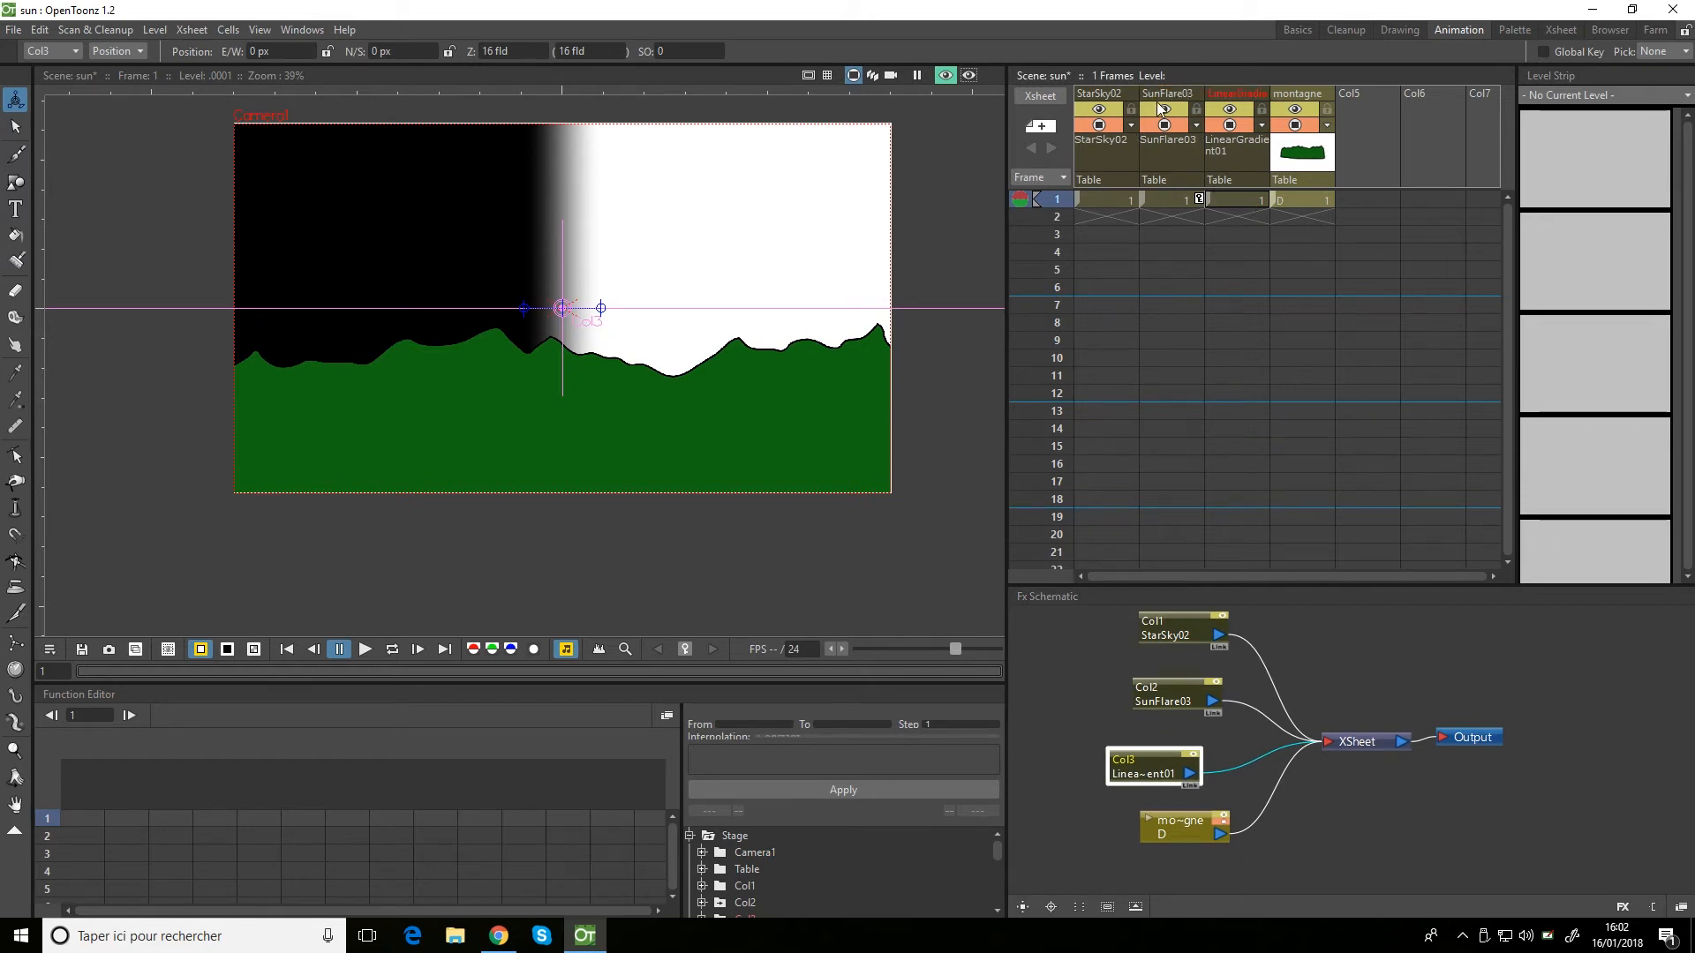
Open the Linear Gradient's settings and set Color 1 to light blue, RGB 108, 179, 244.
{"action": "double_click", "coordinate": [1154, 765]}
{"action": "left_click", "coordinate": [1242, 617]}
{"action": "left_click_drag", "start_coordinate": [771, 373], "coordinate": [775, 373]}
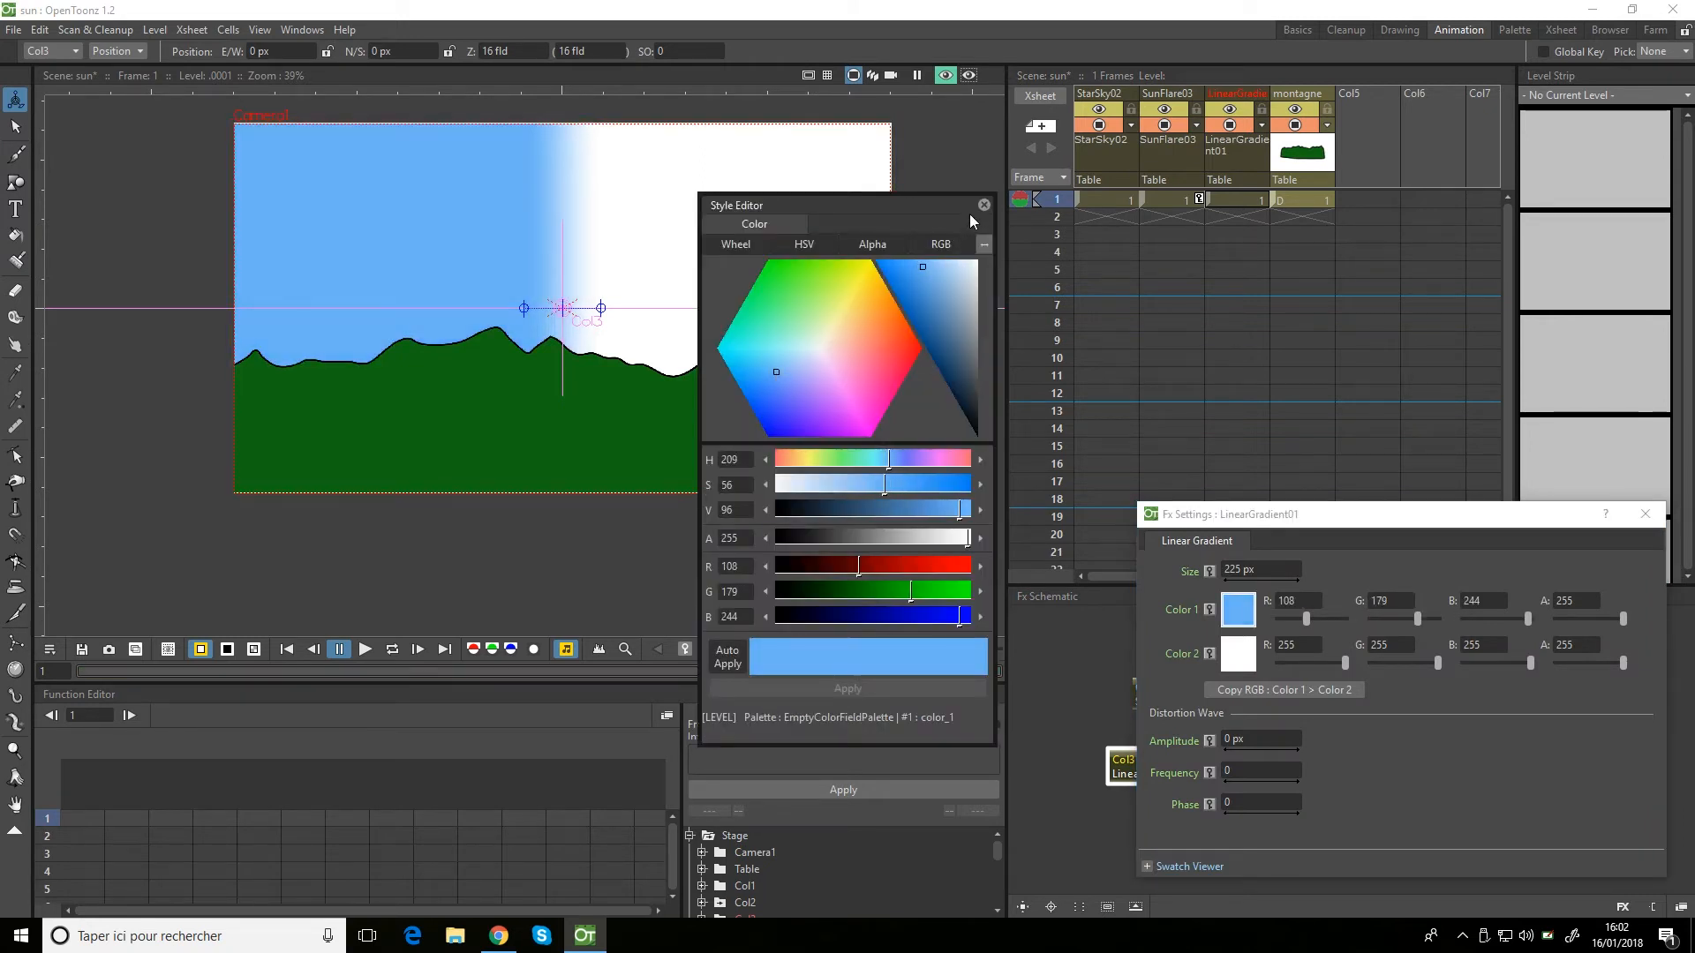
{"action": "left_click", "coordinate": [984, 204]}
Set the Linear Gradient's Color 2 to a deeper blue, RGB 72, 98, 191, and widen its size to about 602 px.
{"action": "left_click", "coordinate": [1238, 653]}
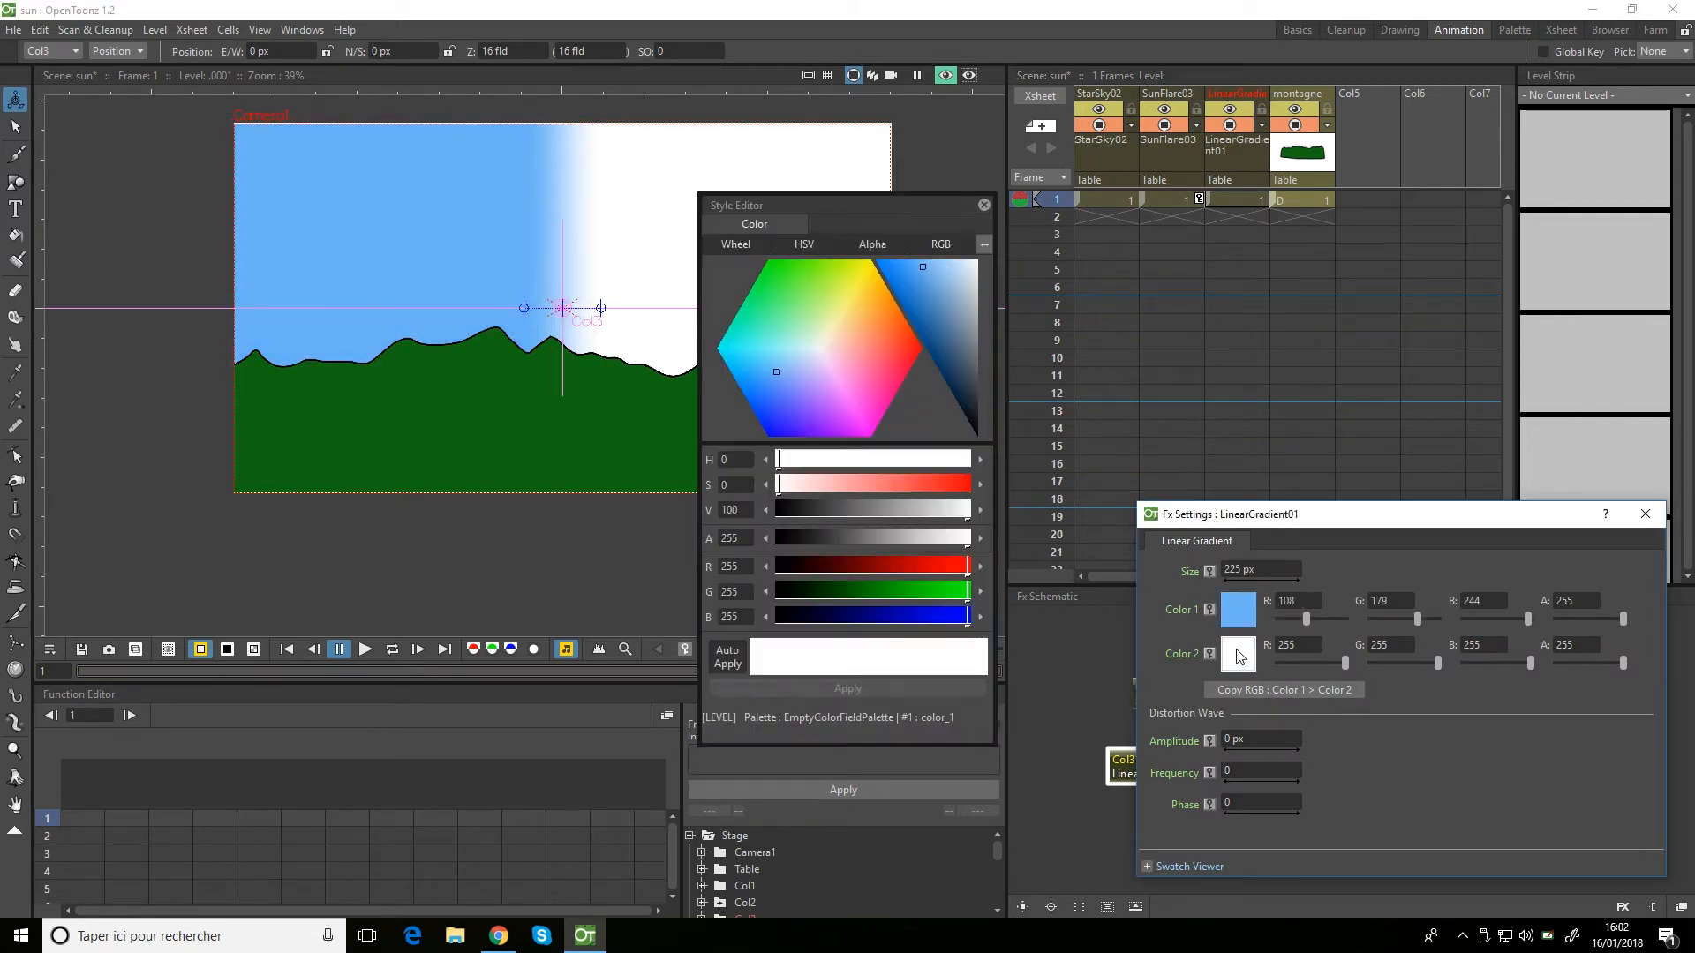
{"action": "left_click_drag", "start_coordinate": [932, 293], "coordinate": [949, 362]}
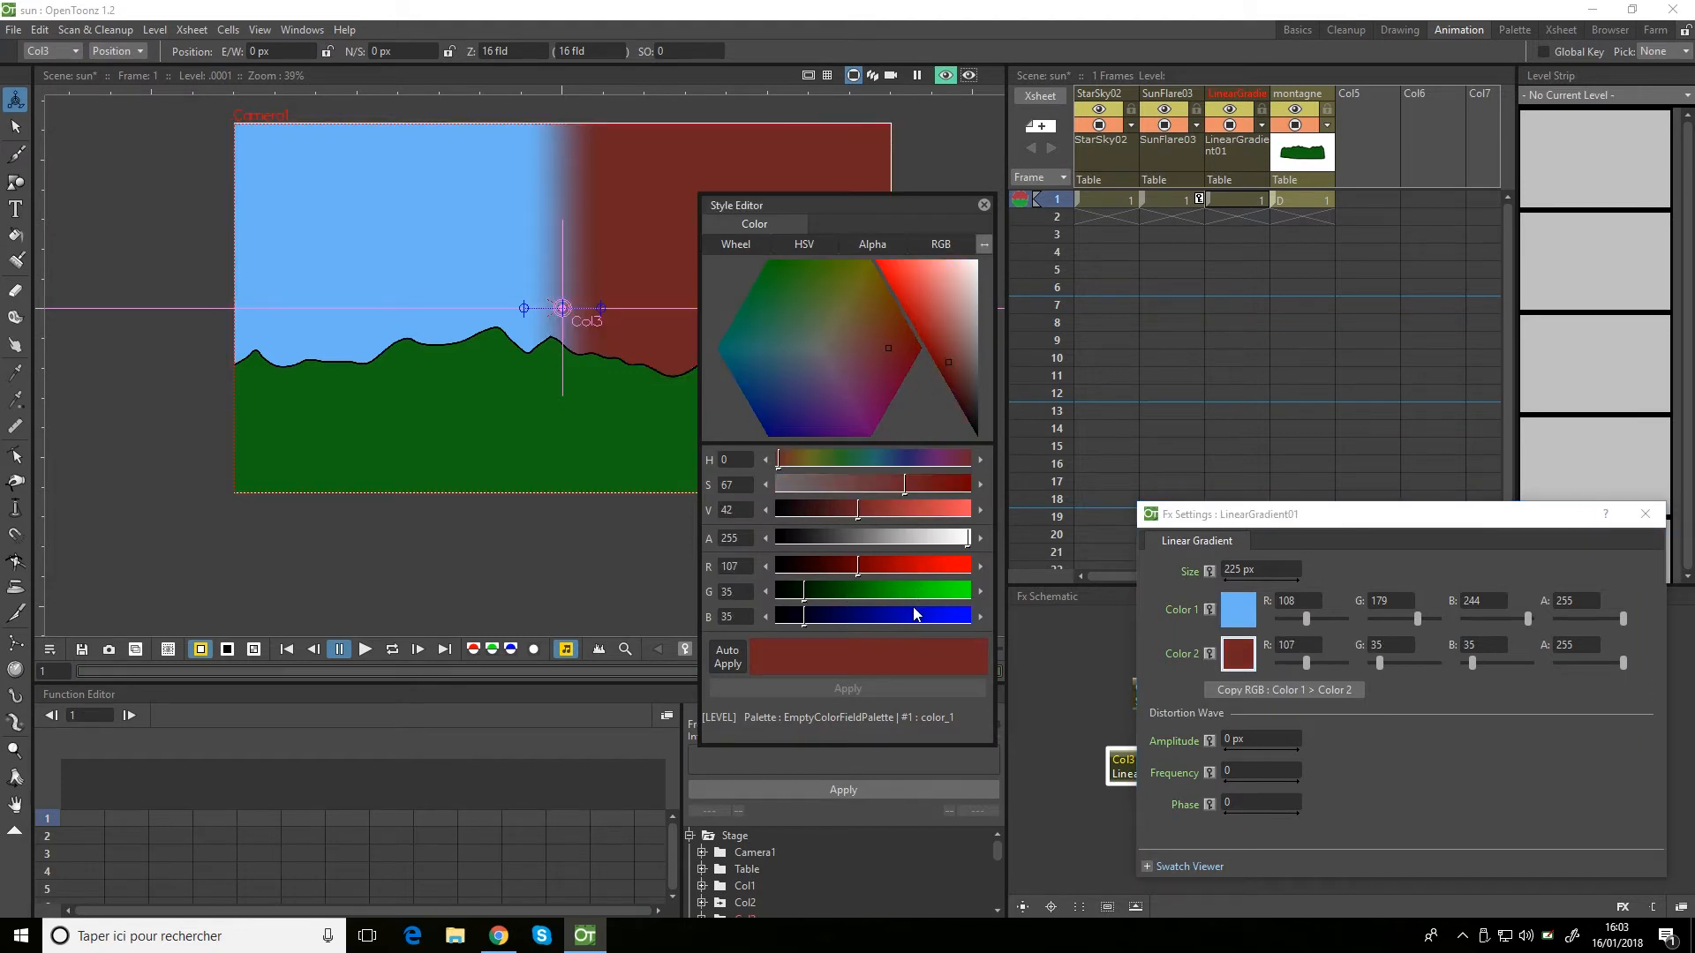
{"action": "left_click_drag", "start_coordinate": [915, 615], "coordinate": [999, 622]}
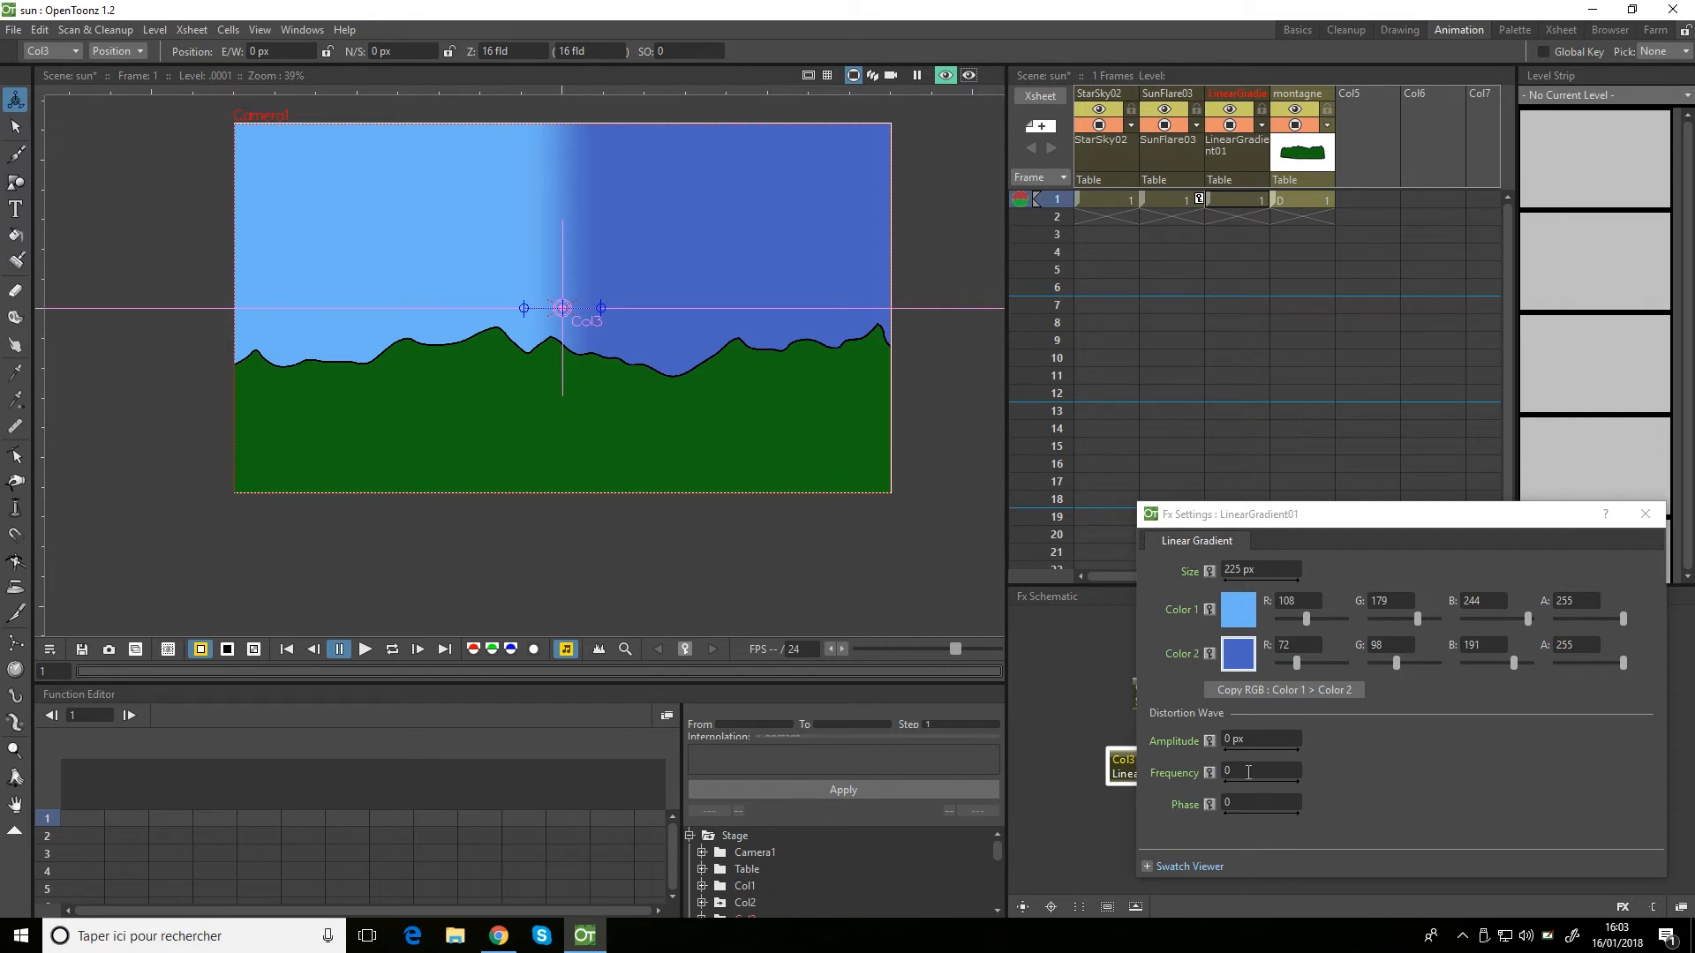
{"action": "left_click_drag", "start_coordinate": [606, 311], "coordinate": [671, 318]}
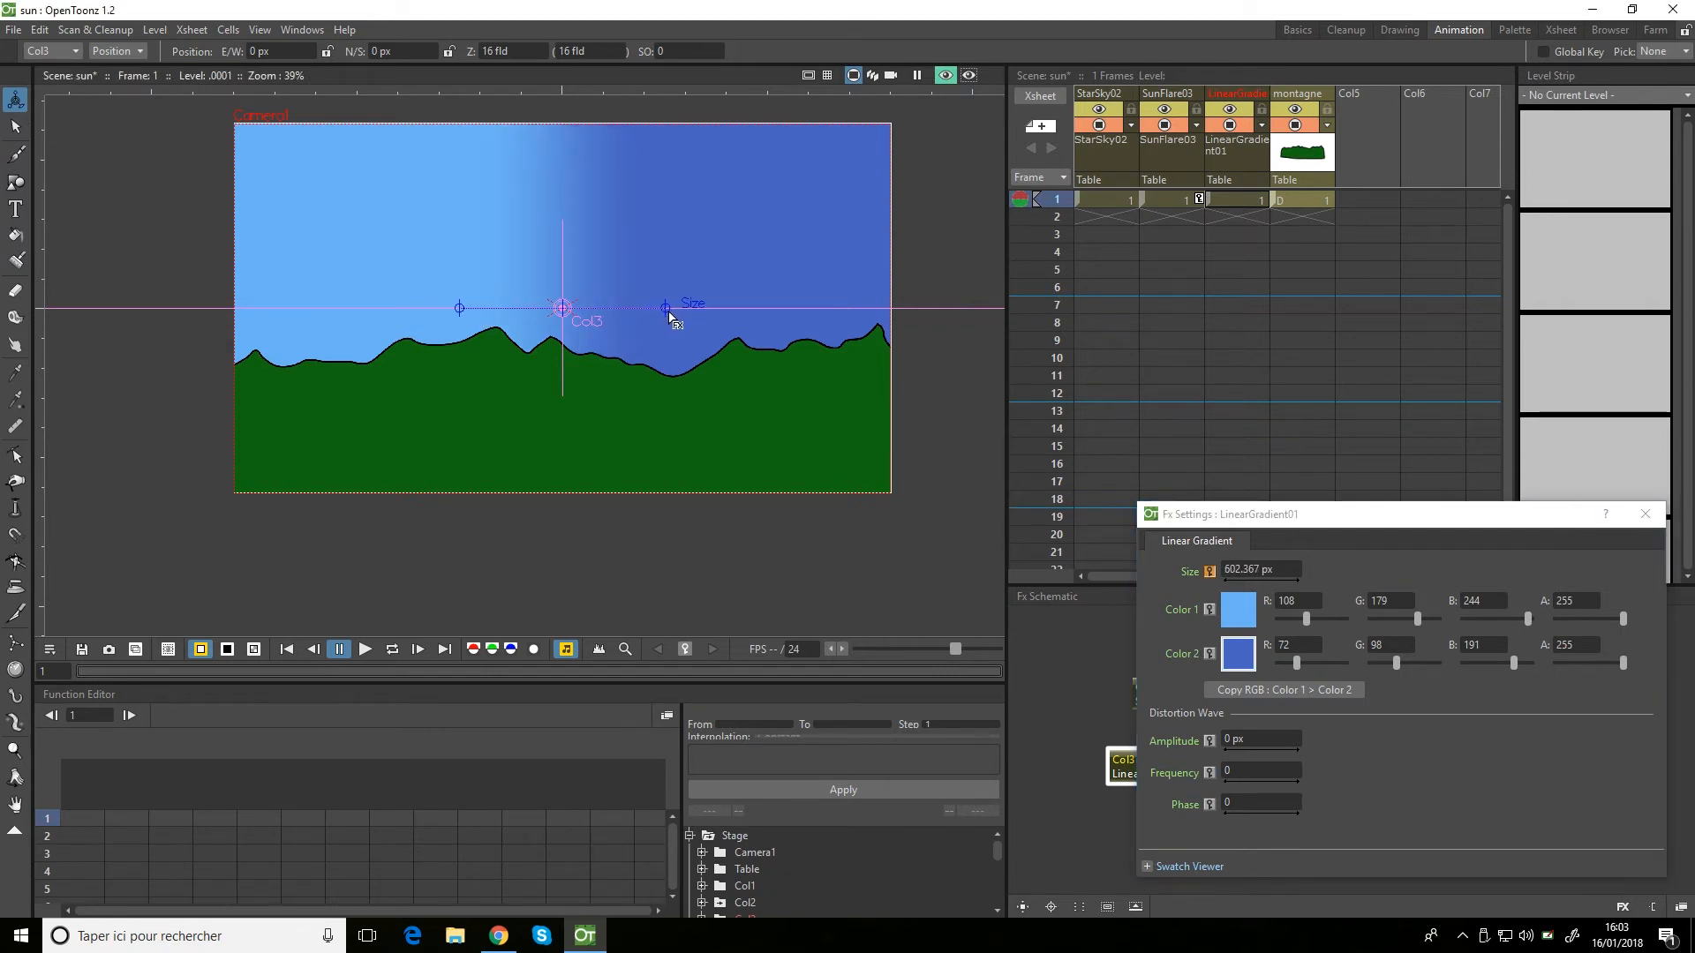
{"action": "left_click", "coordinate": [1644, 514]}
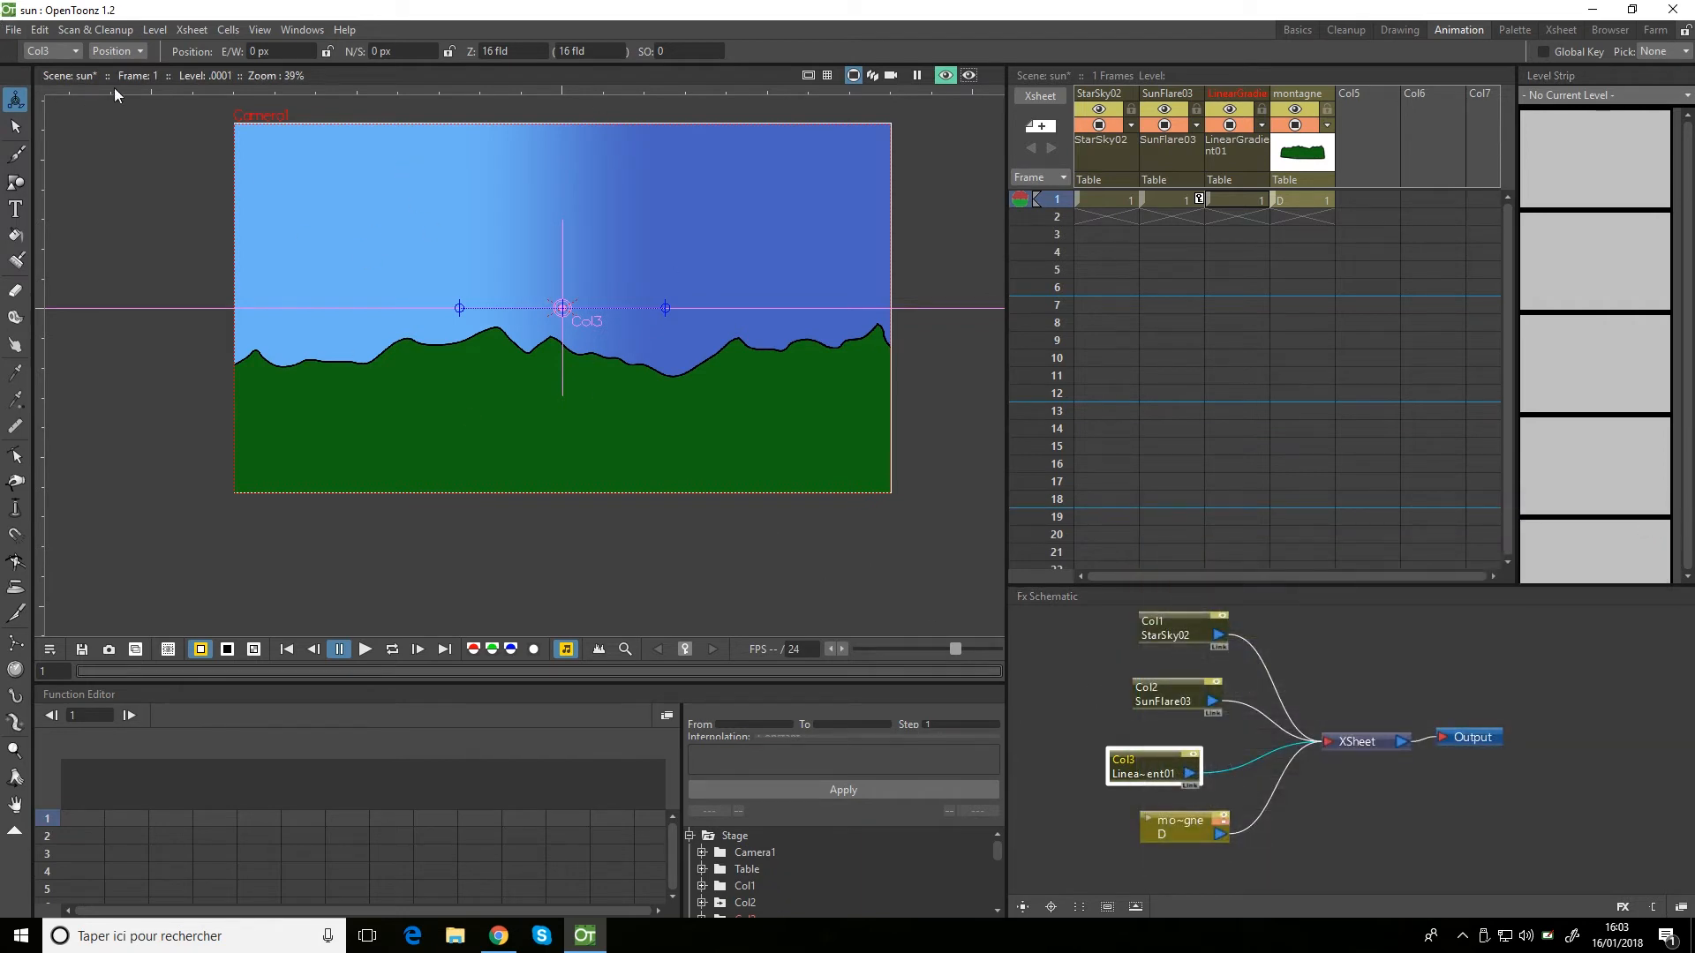
Rotate the Linear Gradient to exactly -90° so it runs vertically with the lighter blue above.
{"action": "left_click", "coordinate": [115, 50]}
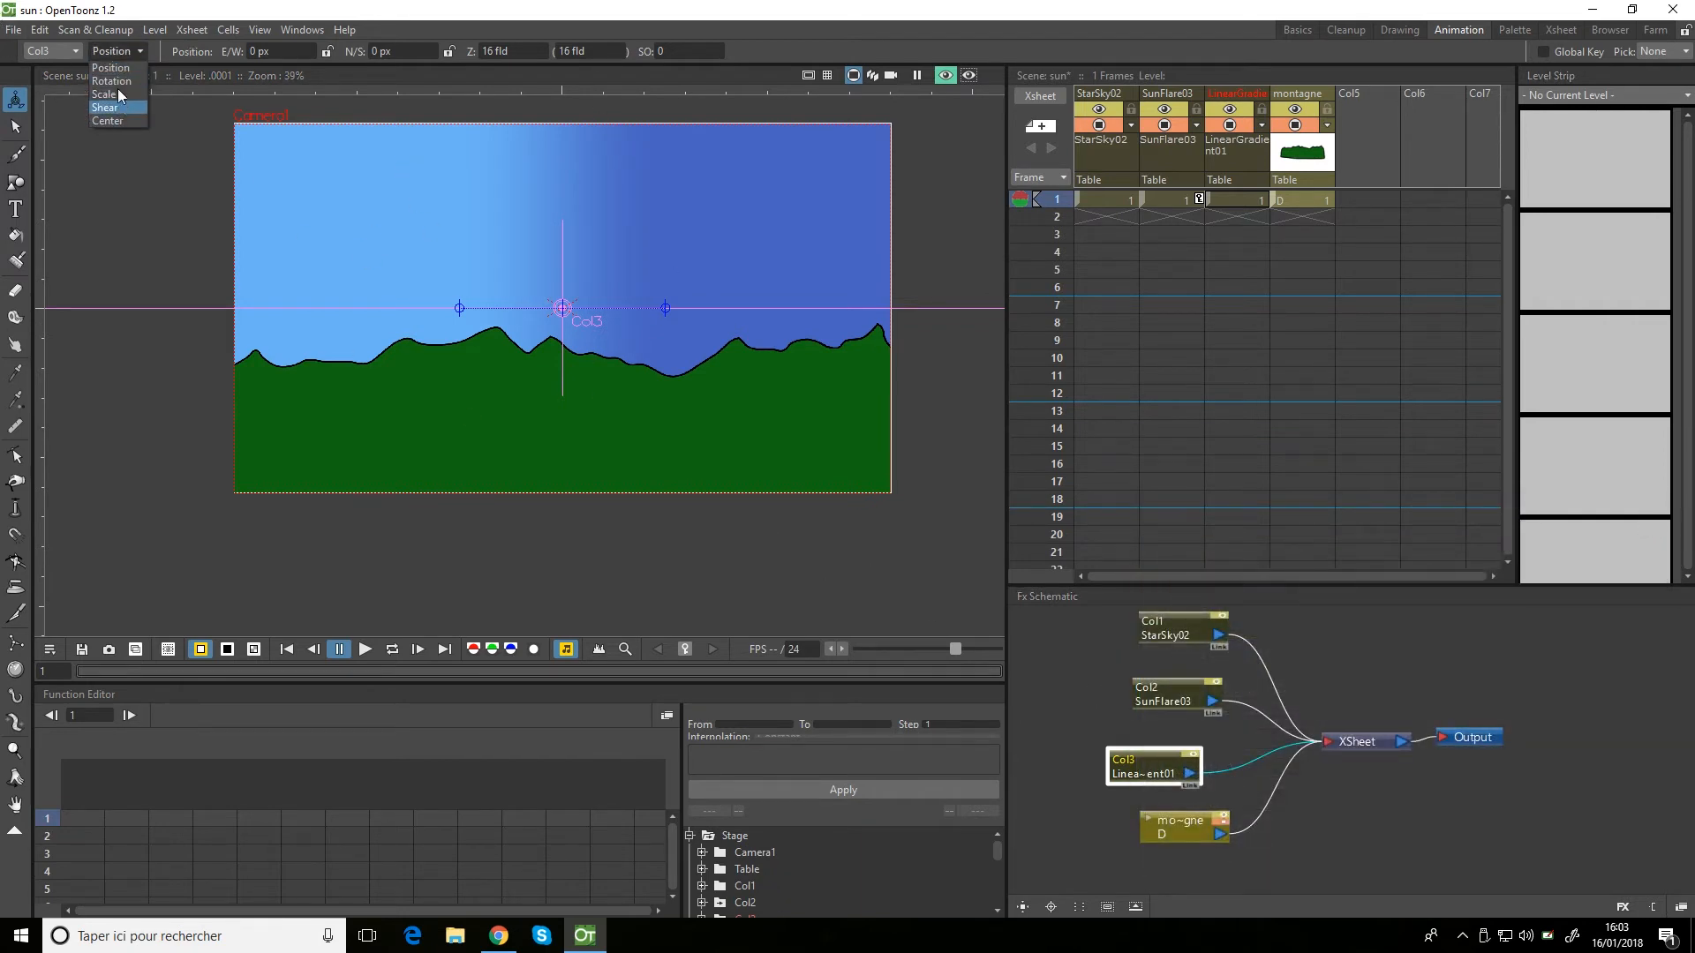
{"action": "left_click", "coordinate": [118, 81]}
{"action": "left_click_drag", "start_coordinate": [679, 263], "coordinate": [565, 634]}
{"action": "left_click", "coordinate": [256, 51]}
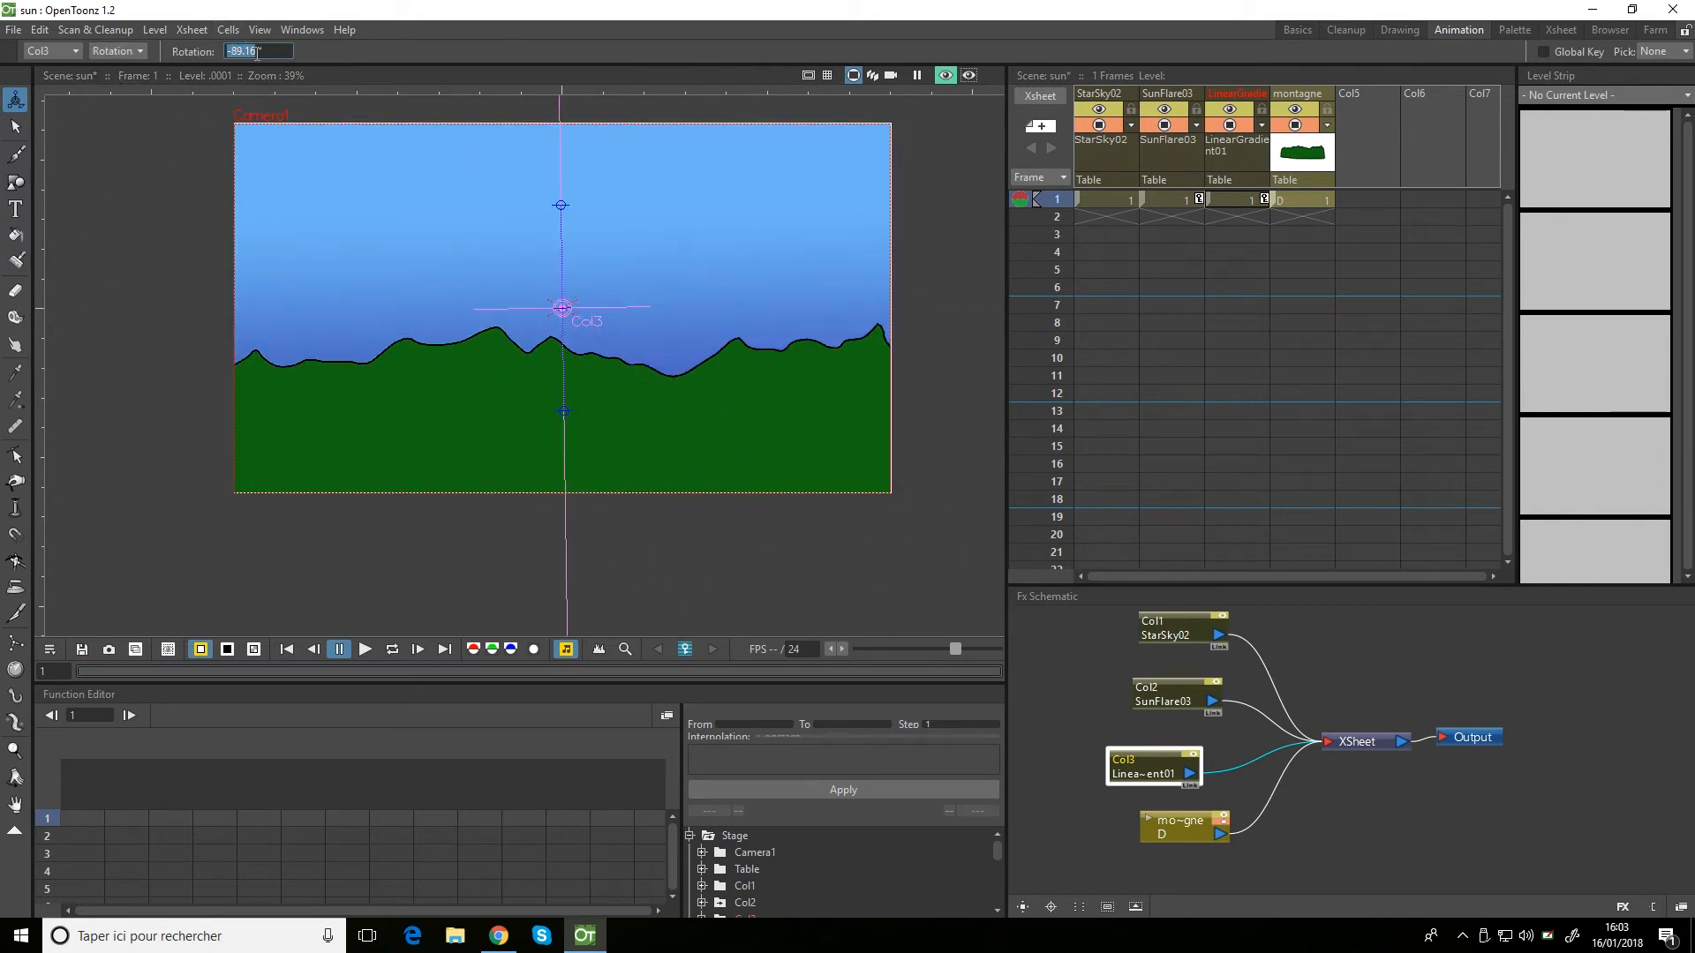
{"action": "left_click", "coordinate": [257, 51]}
{"action": "double_click", "coordinate": [233, 51]}
{"action": "type", "text": "90"}
{"action": "key", "text": "Return"}
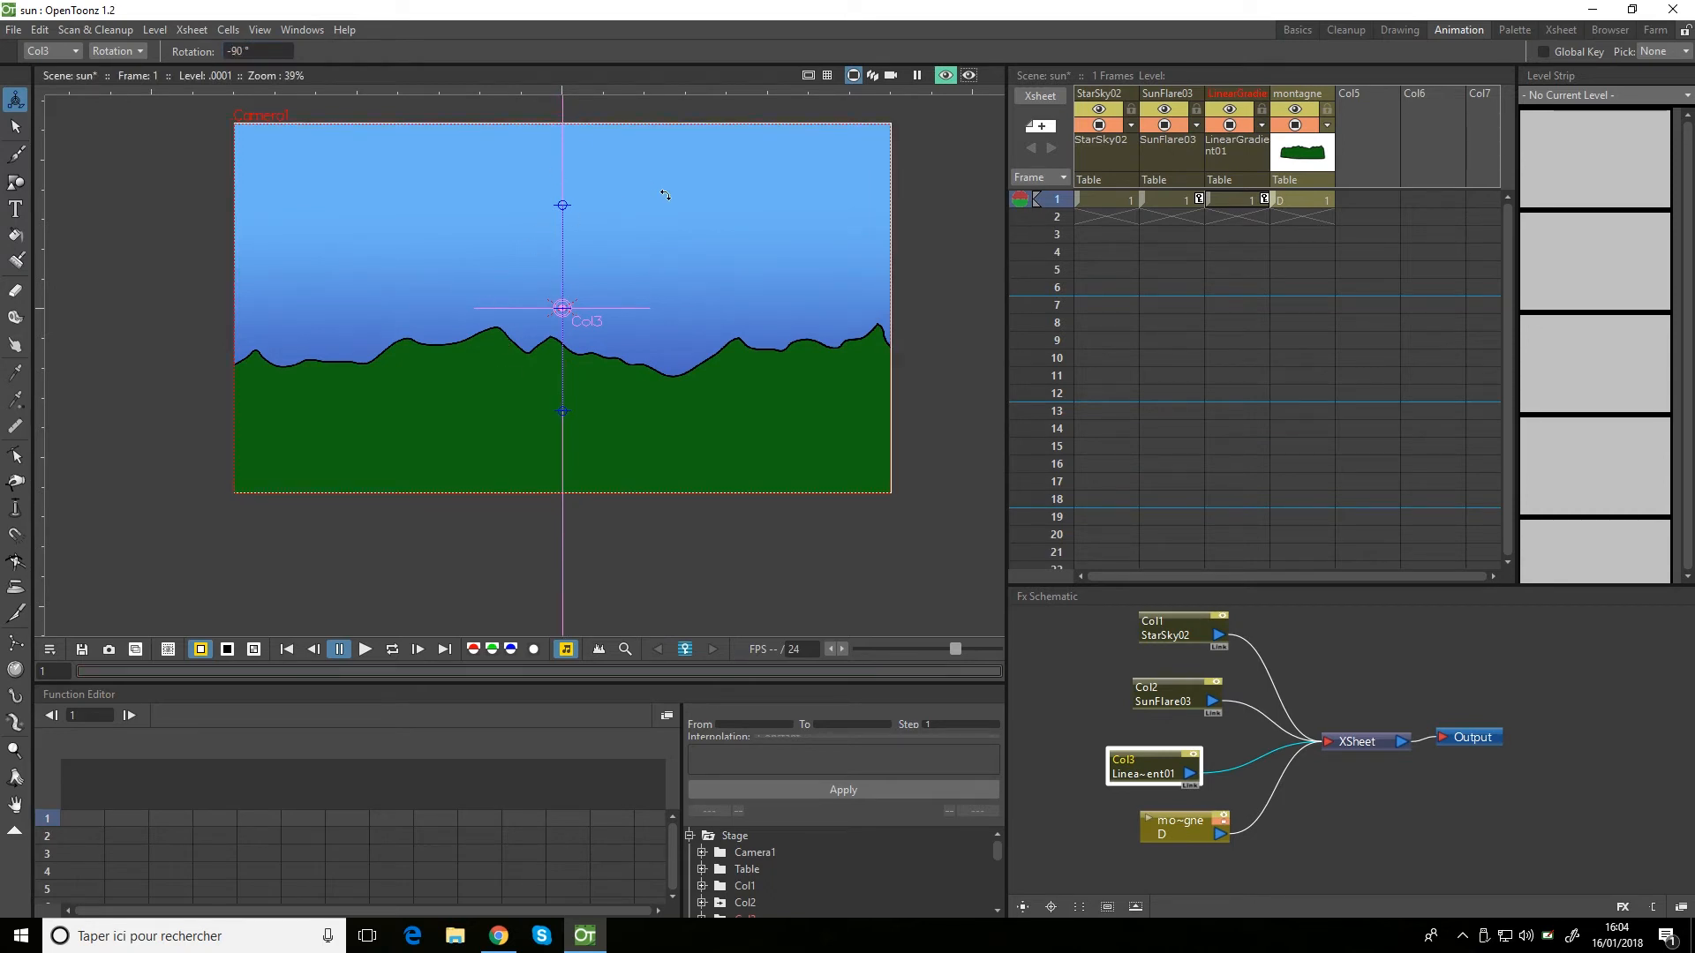
Reduce the gradient size to about 552 px and shift Color 1 to a brighter cyan-blue.
{"action": "mouse_move", "coordinate": [562, 411]}
{"action": "left_mouse_down"}
{"action": "mouse_move", "coordinate": [563, 378]}
{"action": "mouse_move", "coordinate": [563, 403]}
{"action": "left_mouse_up"}
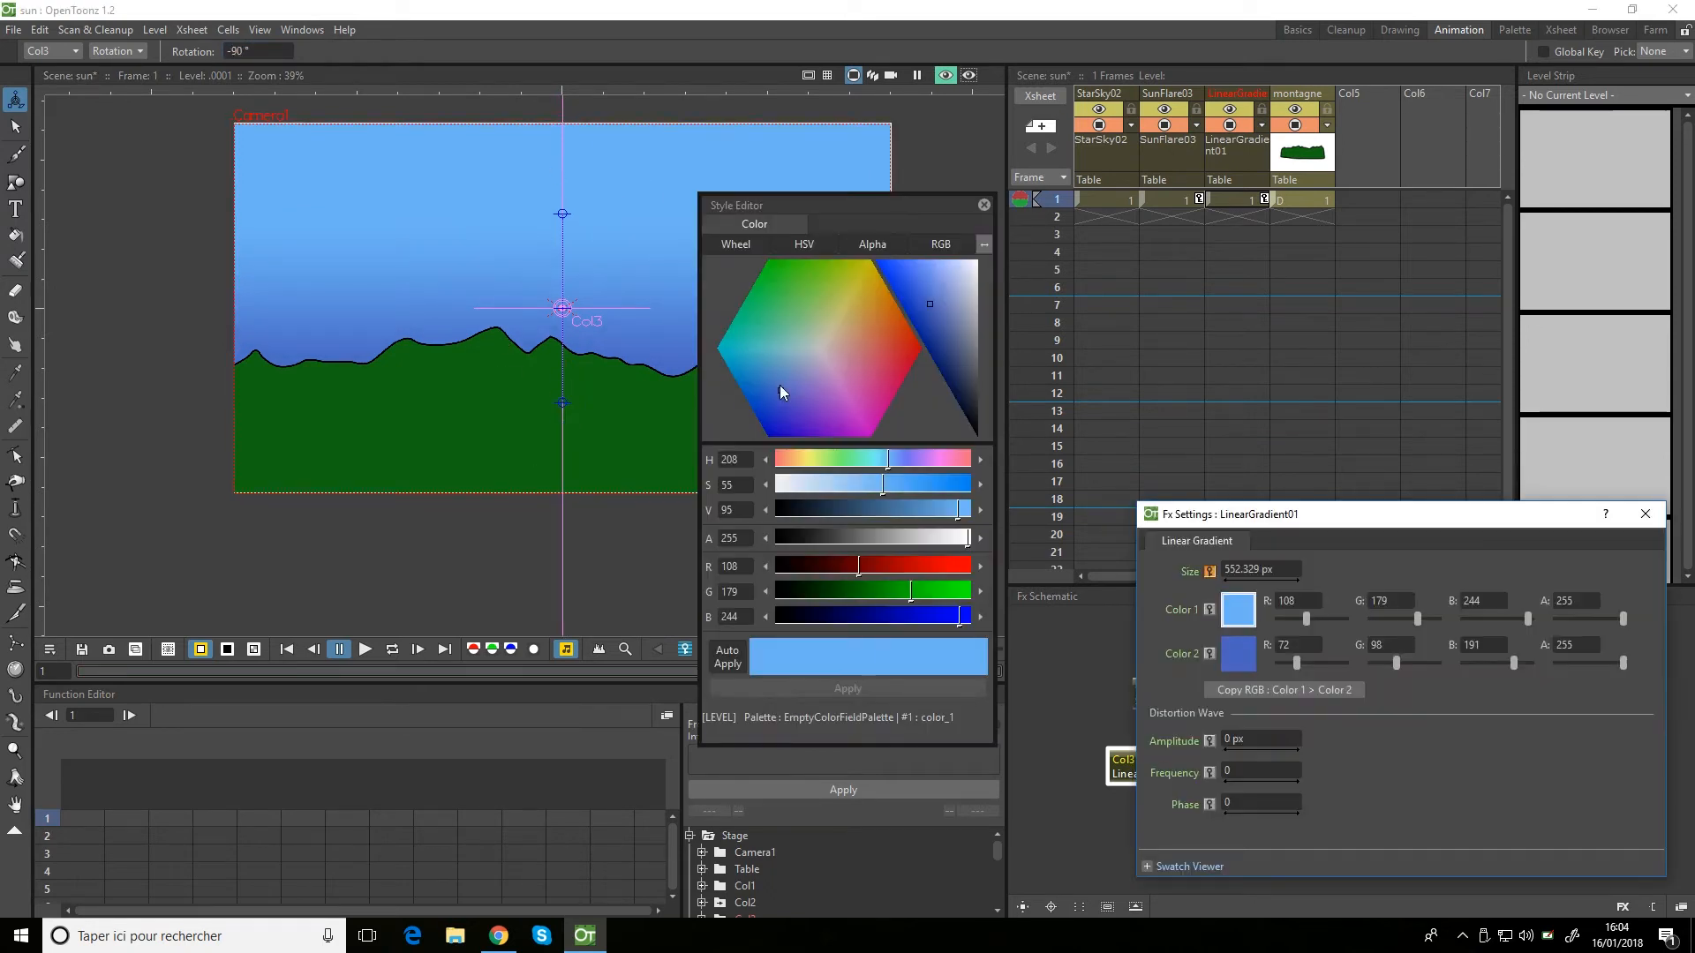
{"action": "left_click_drag", "start_coordinate": [781, 385], "coordinate": [757, 362]}
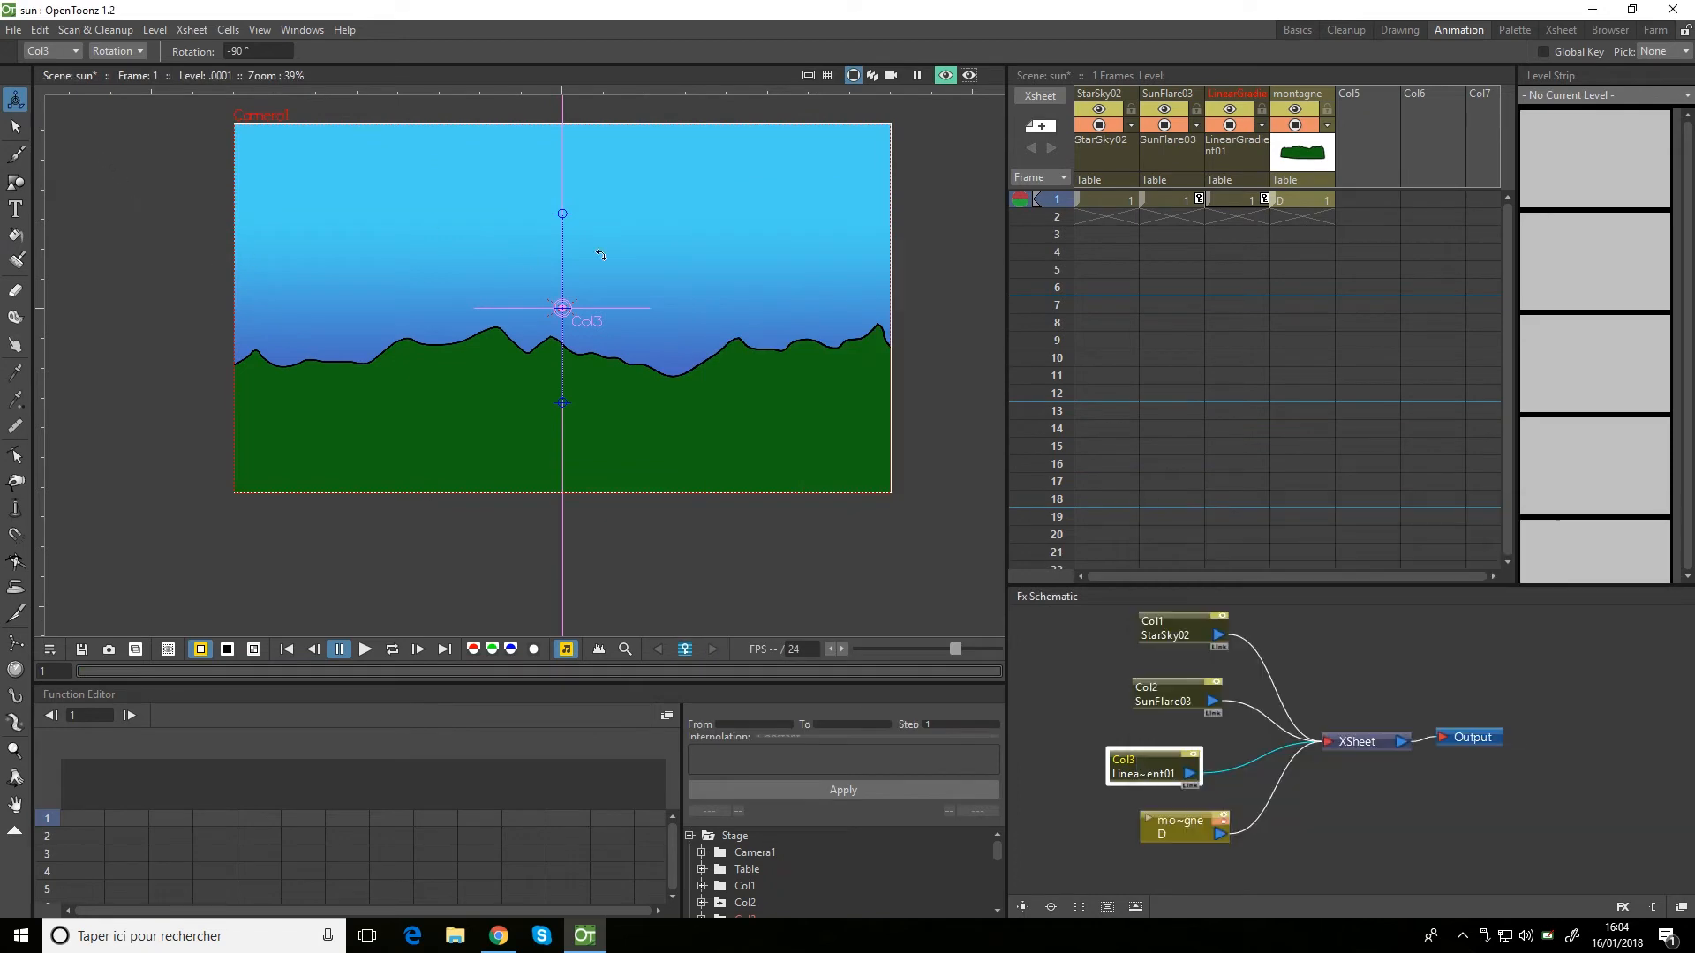
Switch to position editing and nudge the Linear Gradient slightly downward.
{"action": "left_click", "coordinate": [118, 51]}
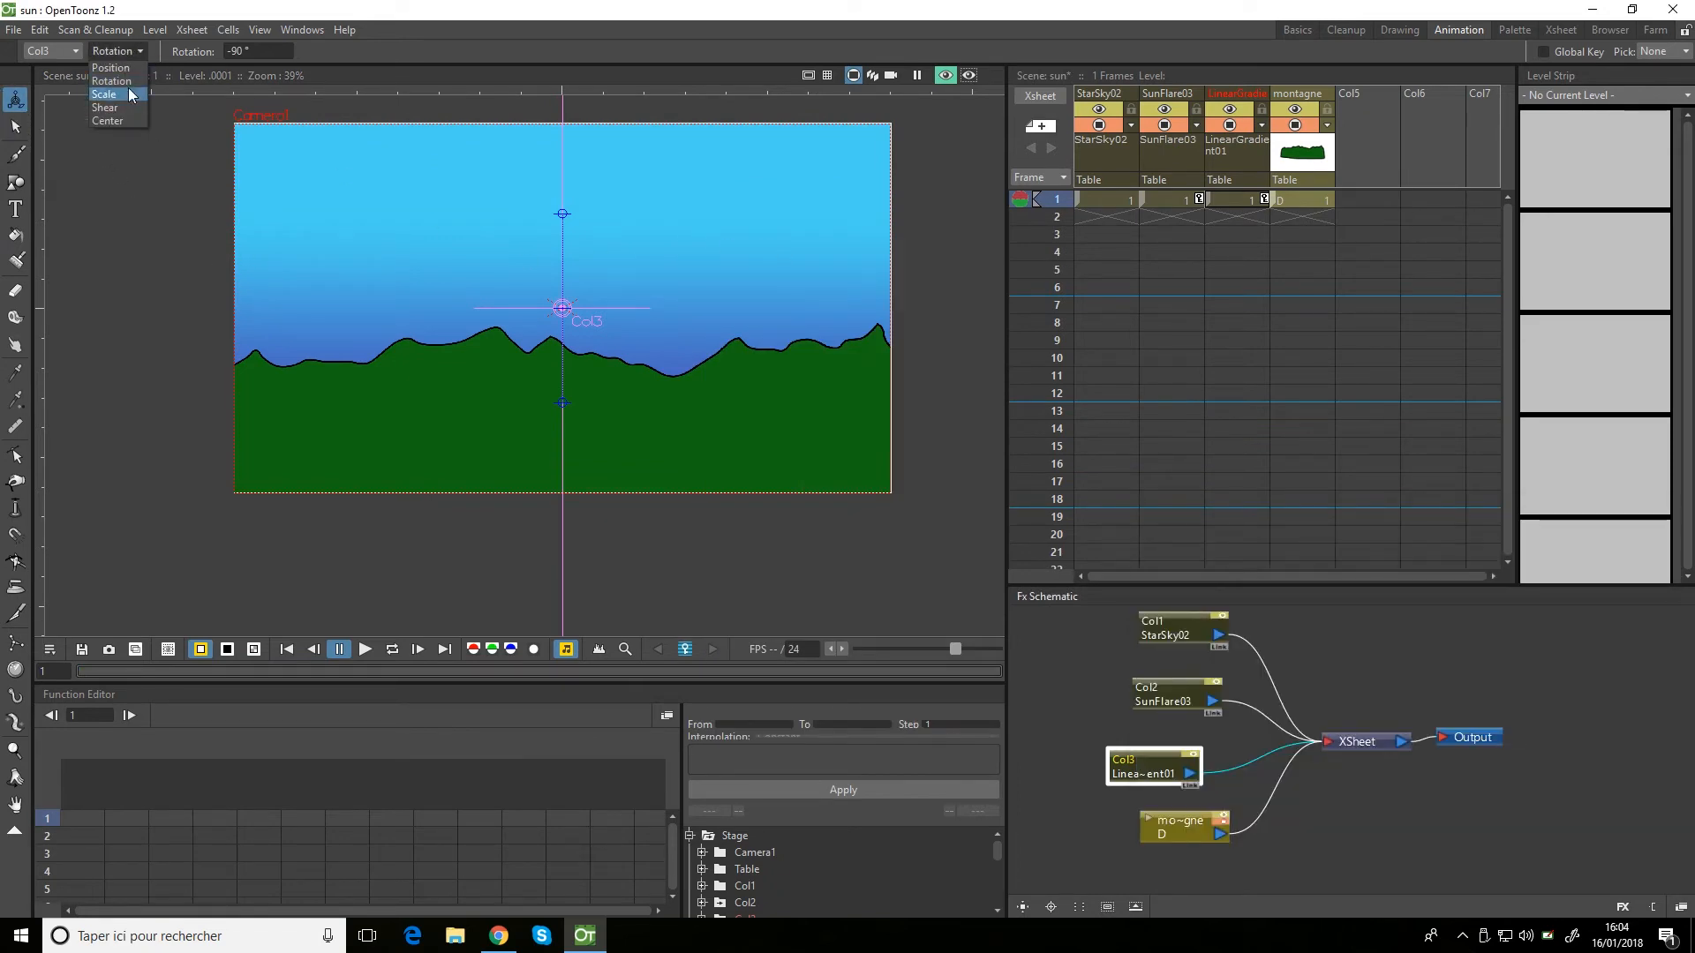
{"action": "left_click", "coordinate": [109, 67]}
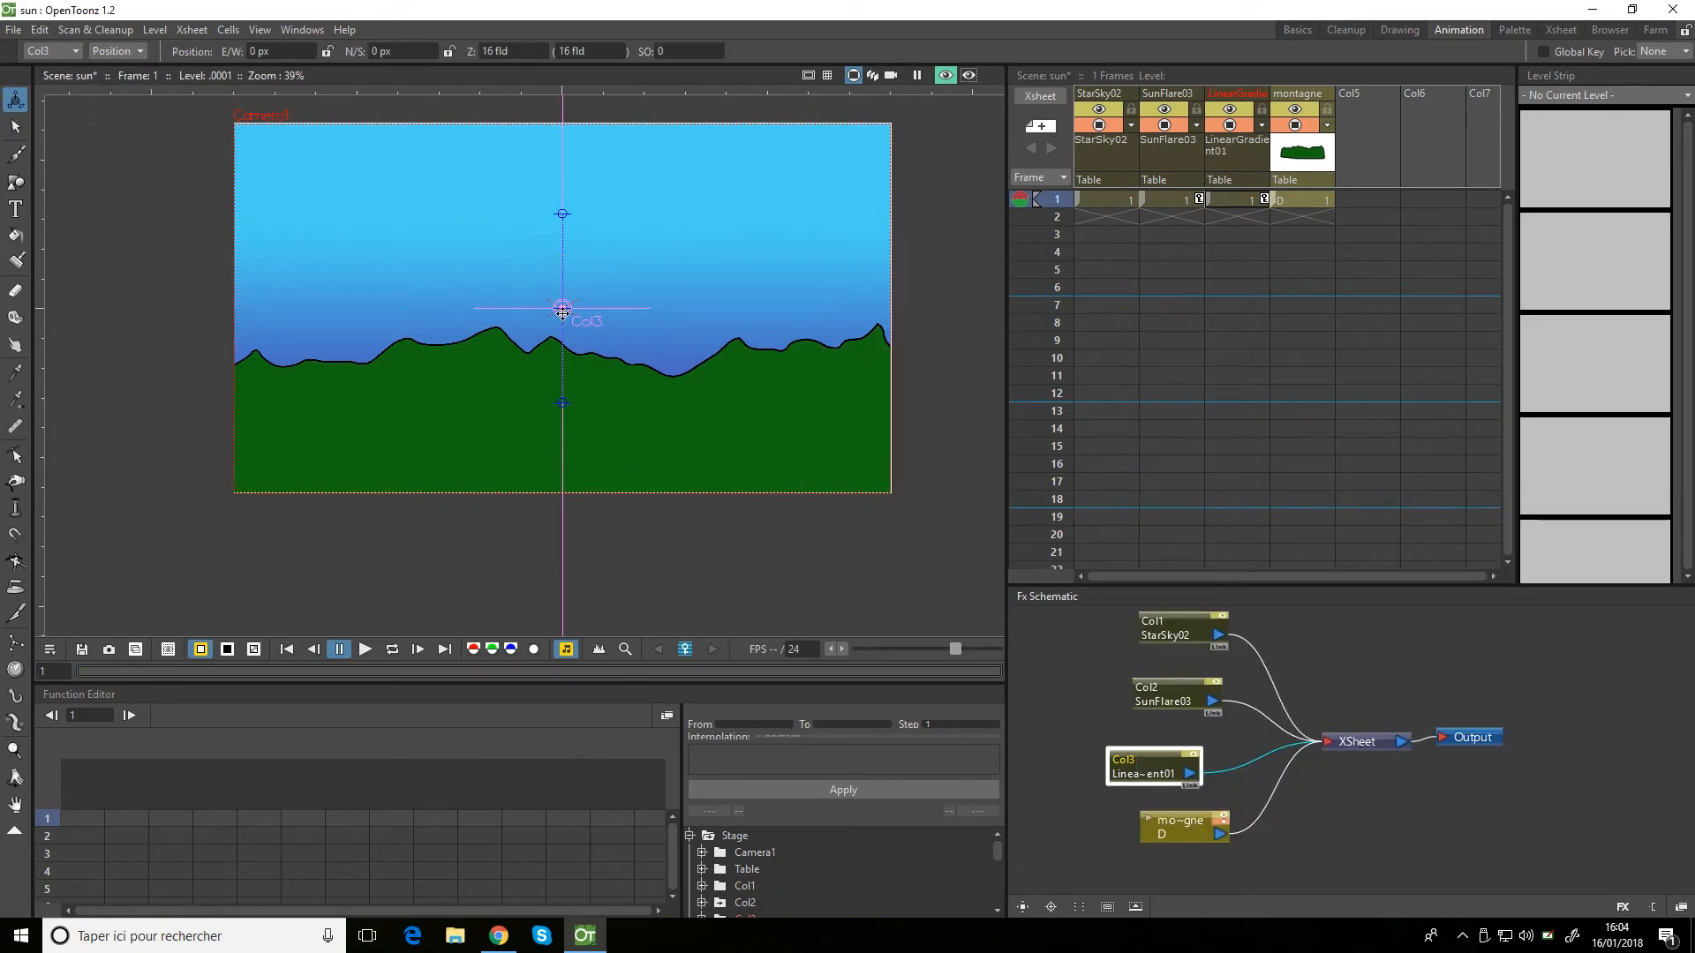
{"action": "left_click_drag", "start_coordinate": [562, 314], "coordinate": [562, 323]}
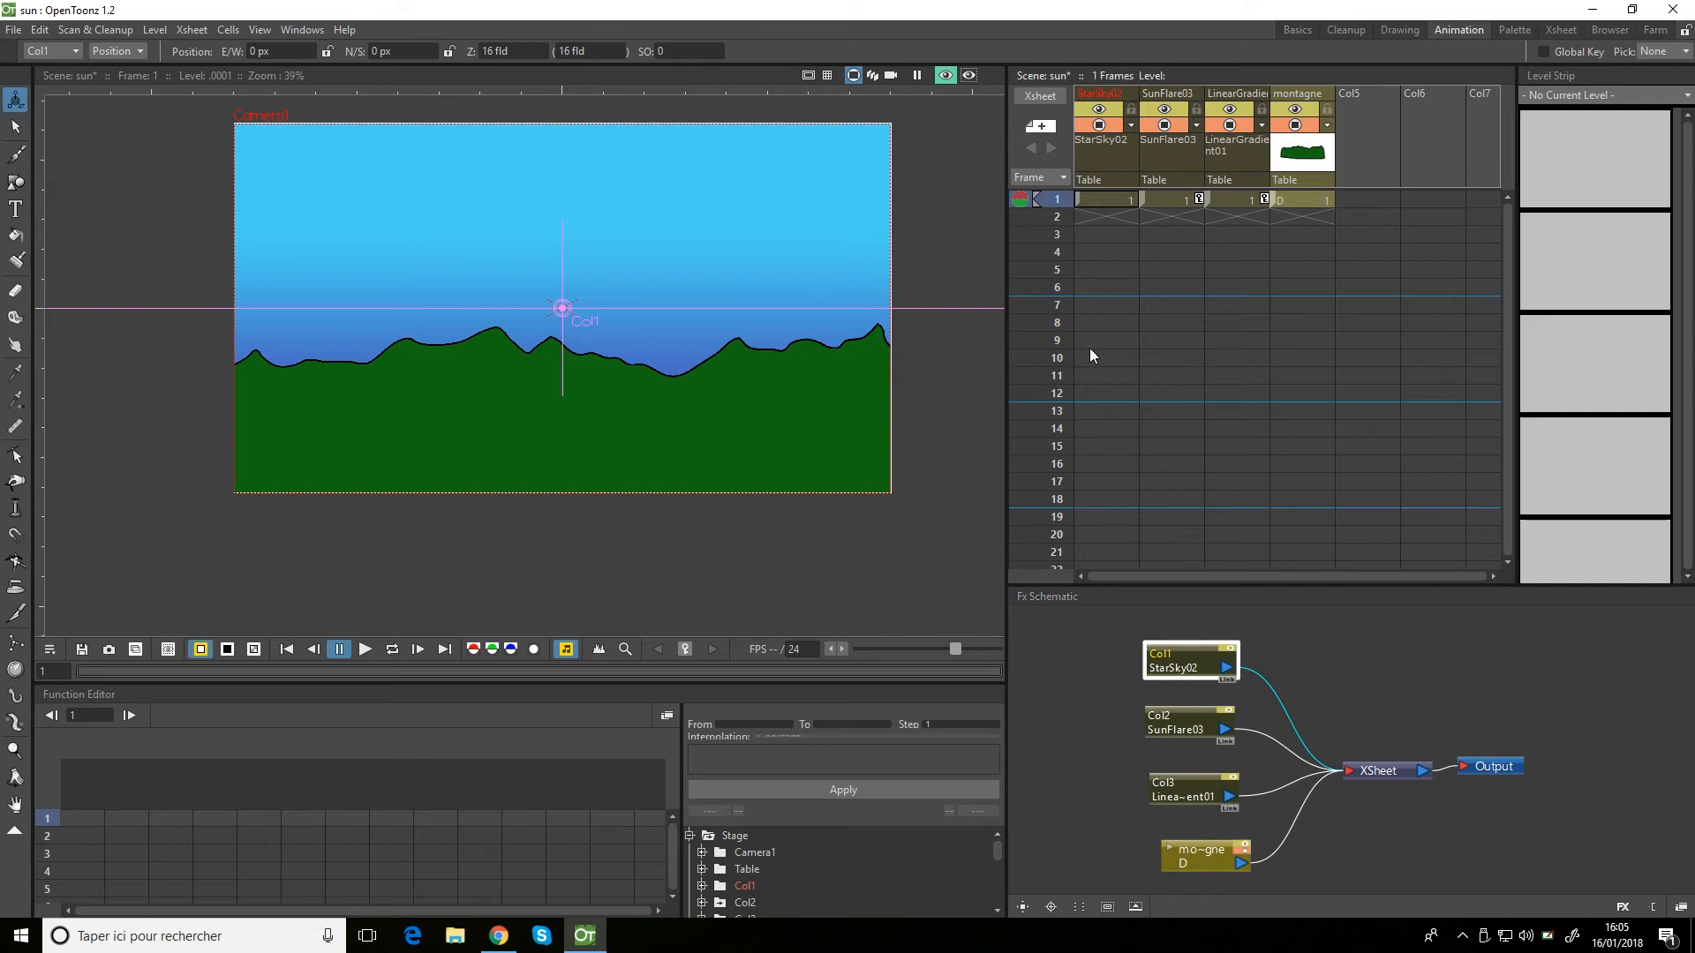
Extend the exposure of all four Xsheet columns down to frame 108.
{"action": "left_click_drag", "start_coordinate": [1103, 199], "coordinate": [1338, 496]}
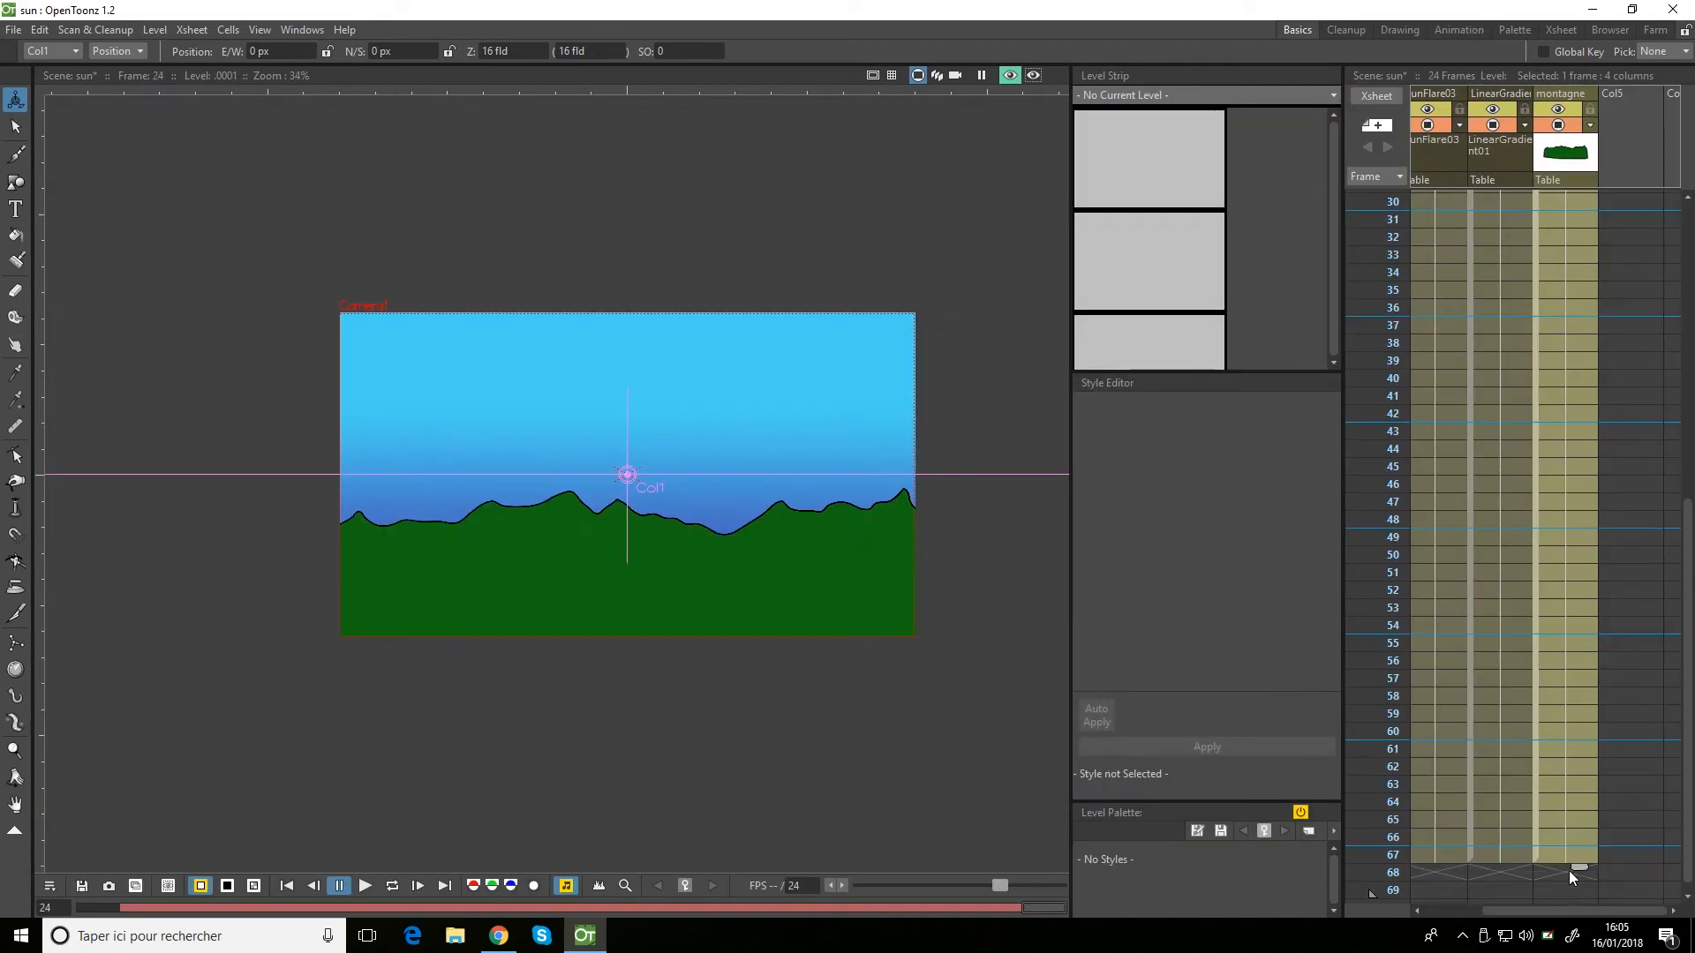
{"action": "left_click_drag", "start_coordinate": [1580, 942], "coordinate": [1568, 911]}
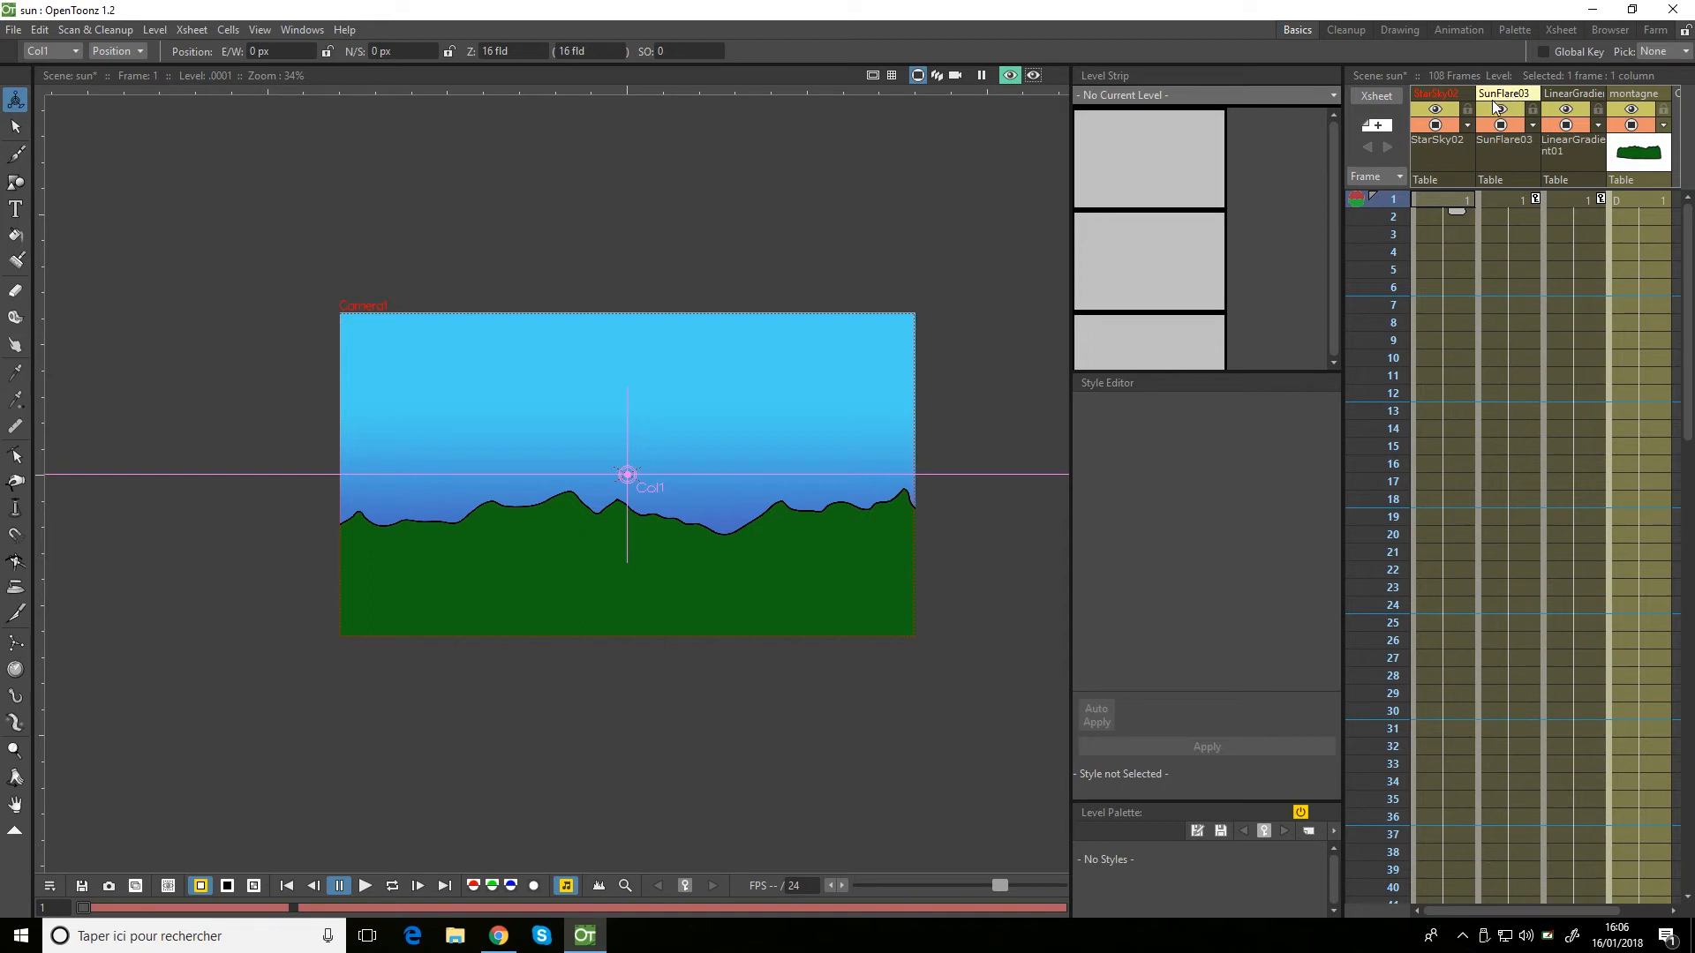
Reorder the Xsheet columns to LinearGradient, StarSky, SunFlare and montagne.
{"action": "left_click", "coordinate": [1492, 144]}
{"action": "left_click_drag", "start_coordinate": [1496, 97], "coordinate": [1566, 96]}
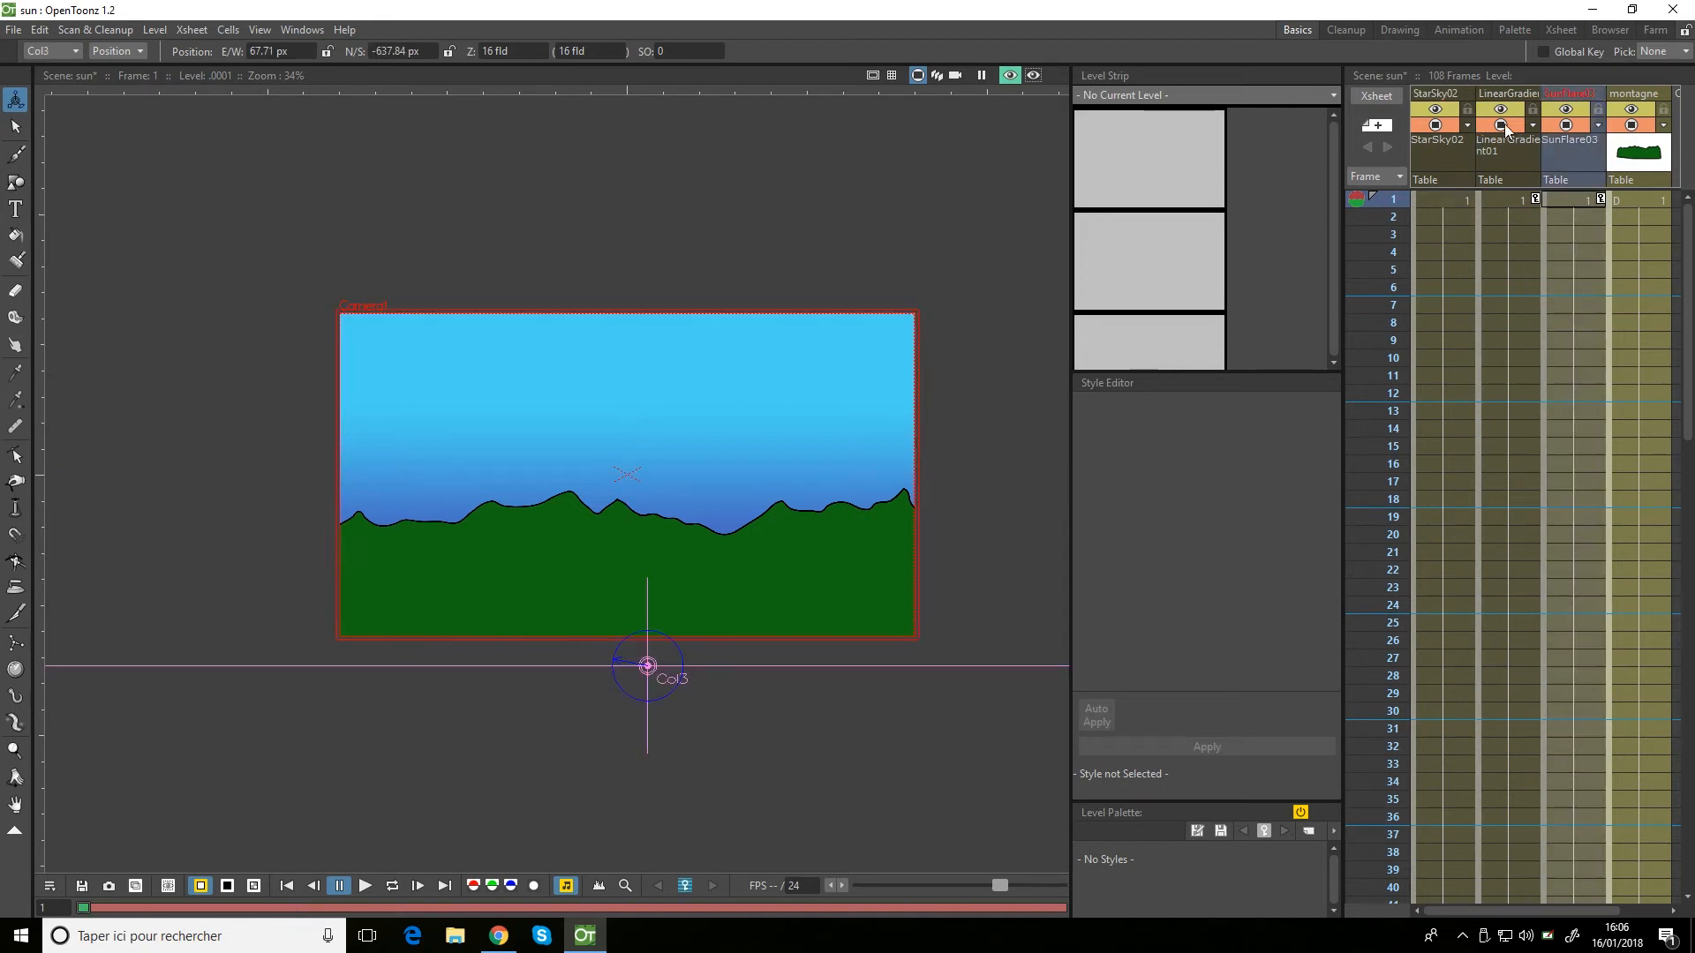
{"action": "left_click", "coordinate": [1435, 93]}
{"action": "left_click_drag", "start_coordinate": [1435, 94], "coordinate": [1486, 103]}
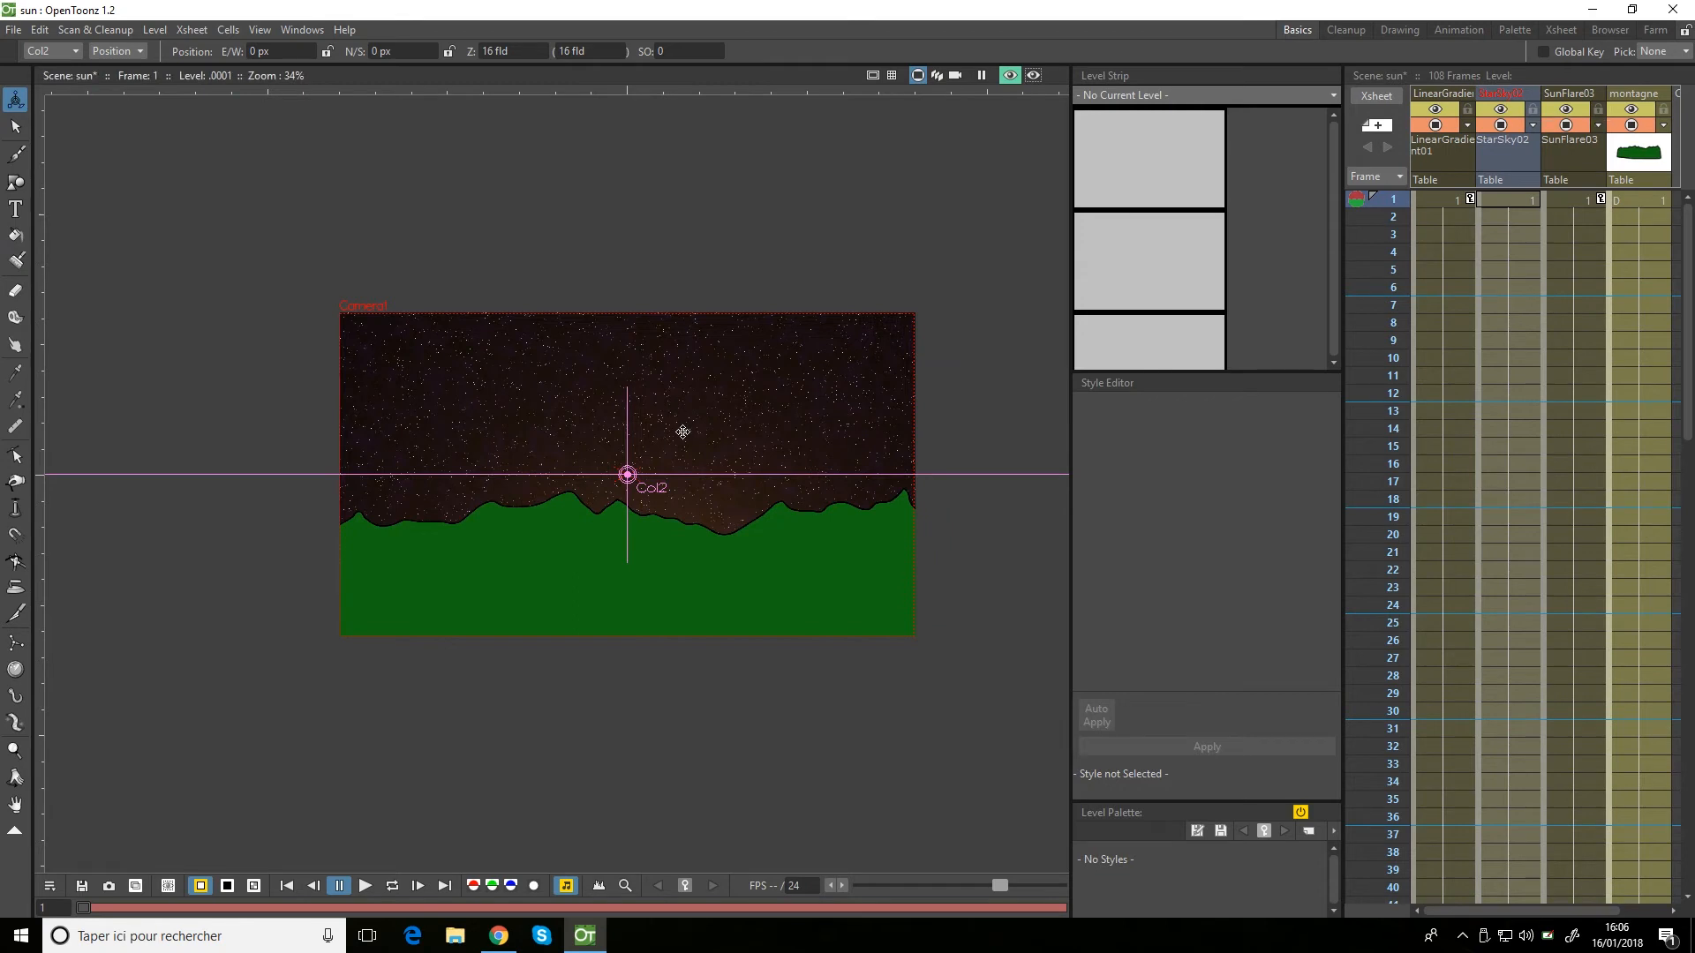
Key the sun's starting position on frame 1 slightly lower, at about E/W 58.88 px, N/S -667.29 px.
{"action": "left_click", "coordinate": [1573, 200]}
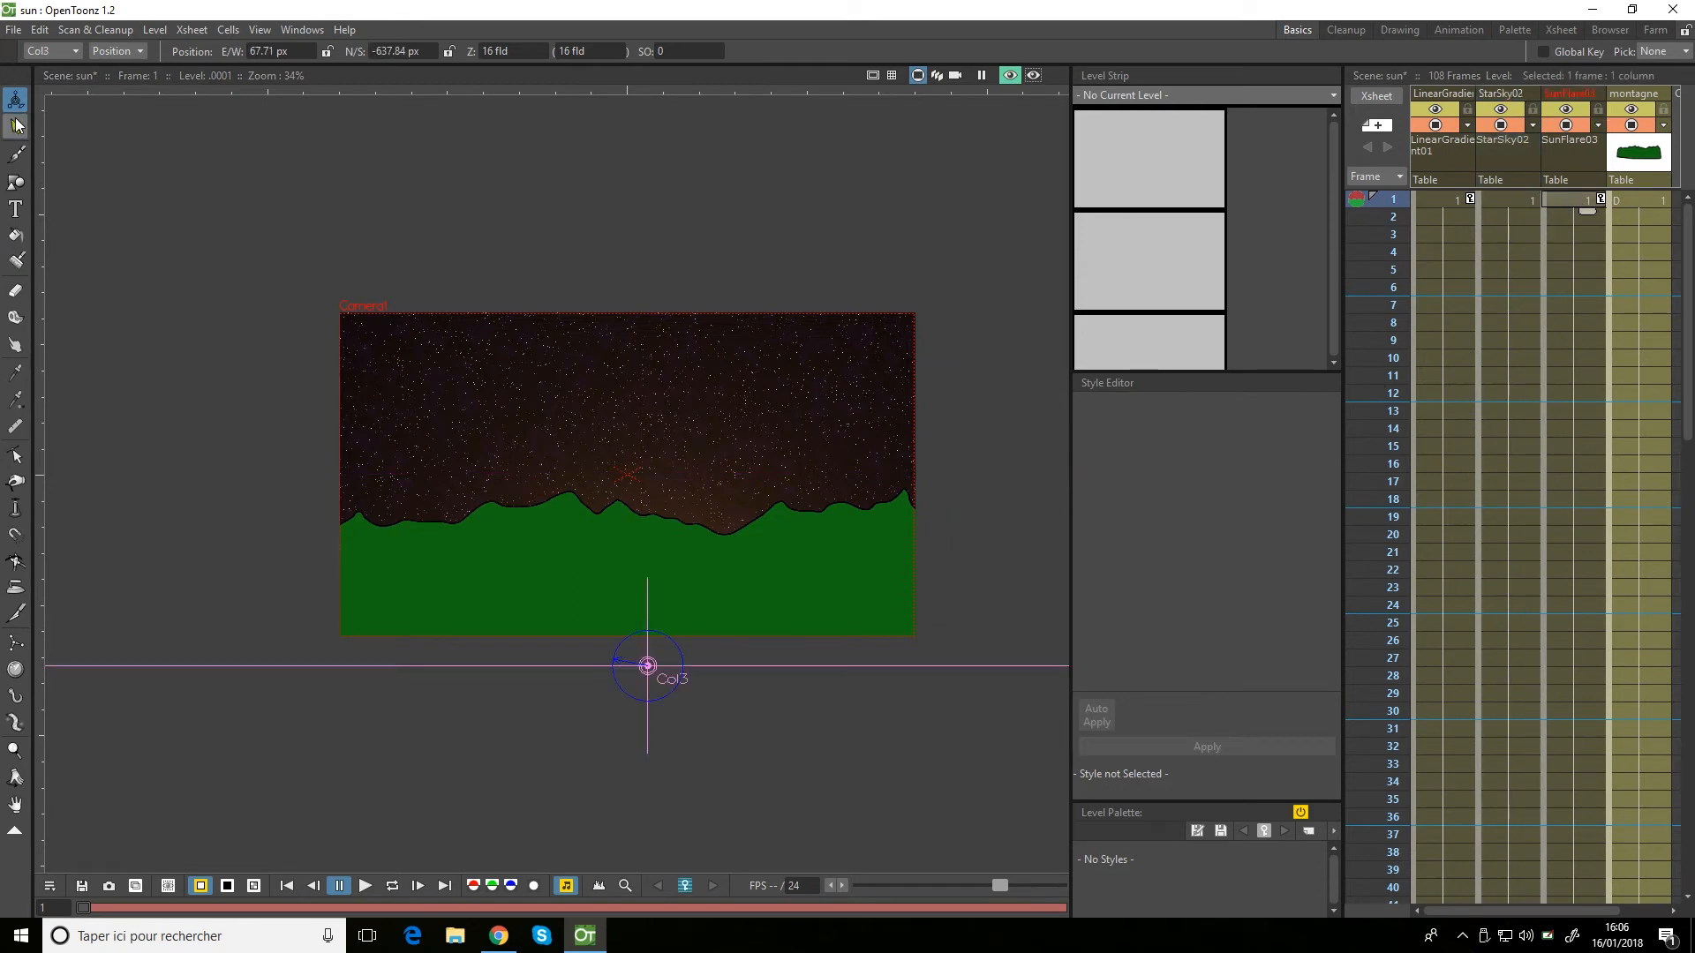
{"action": "left_click", "coordinate": [102, 49]}
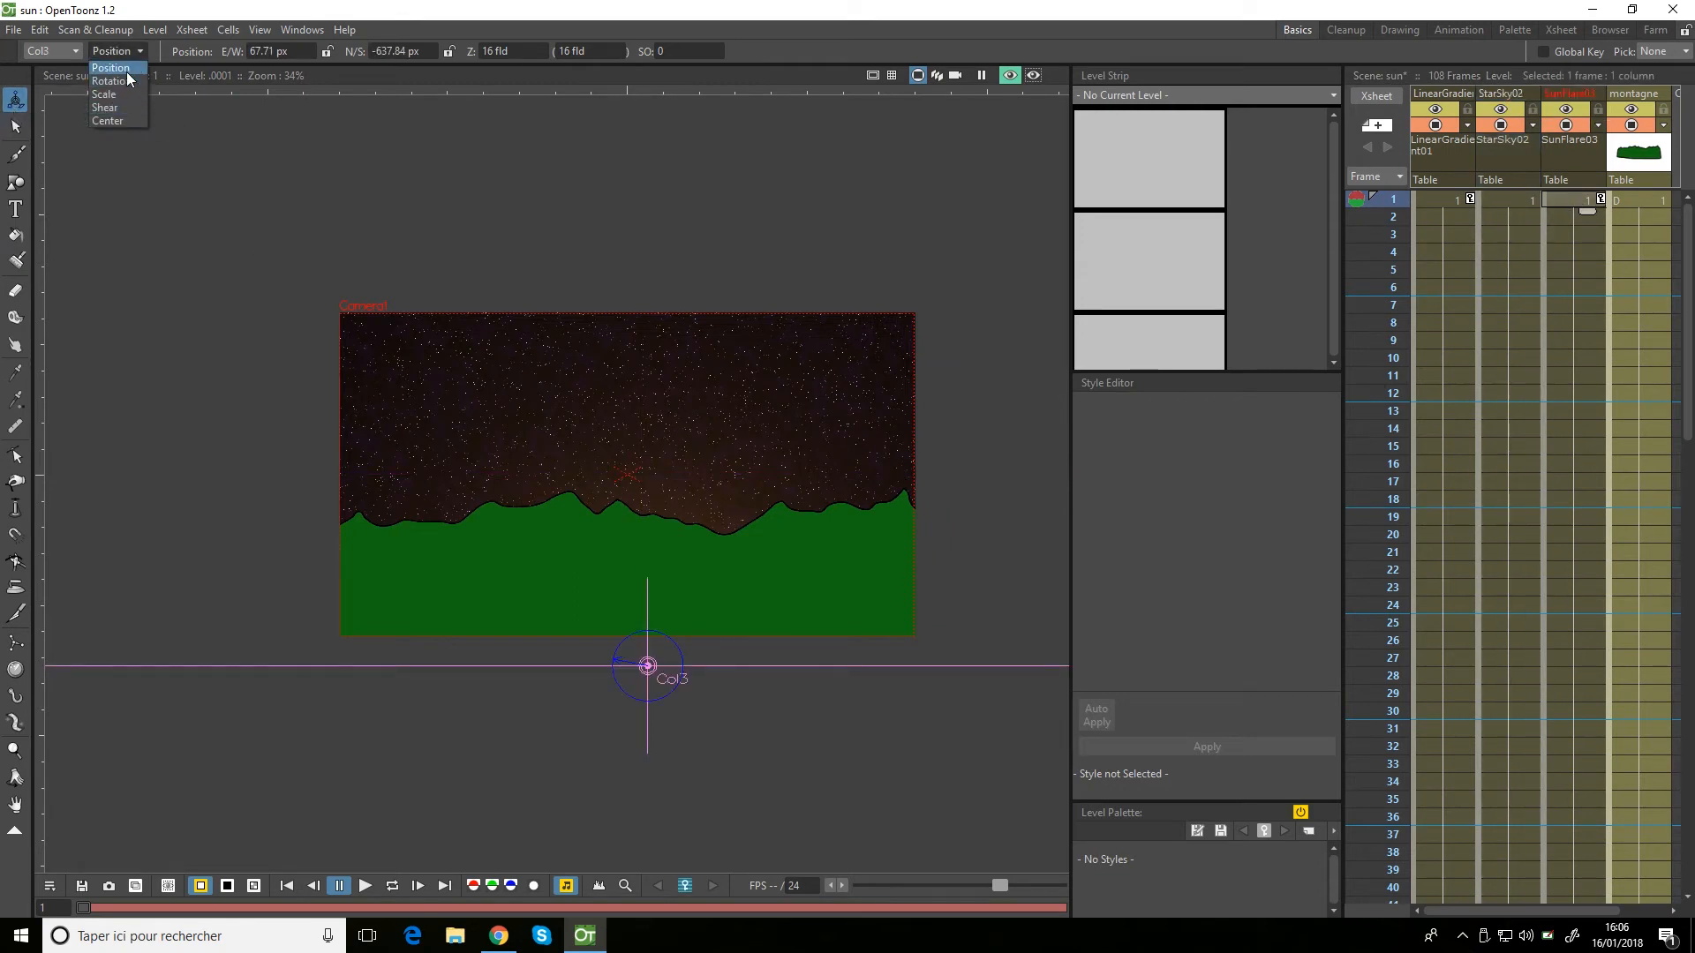
{"action": "left_click", "coordinate": [126, 71]}
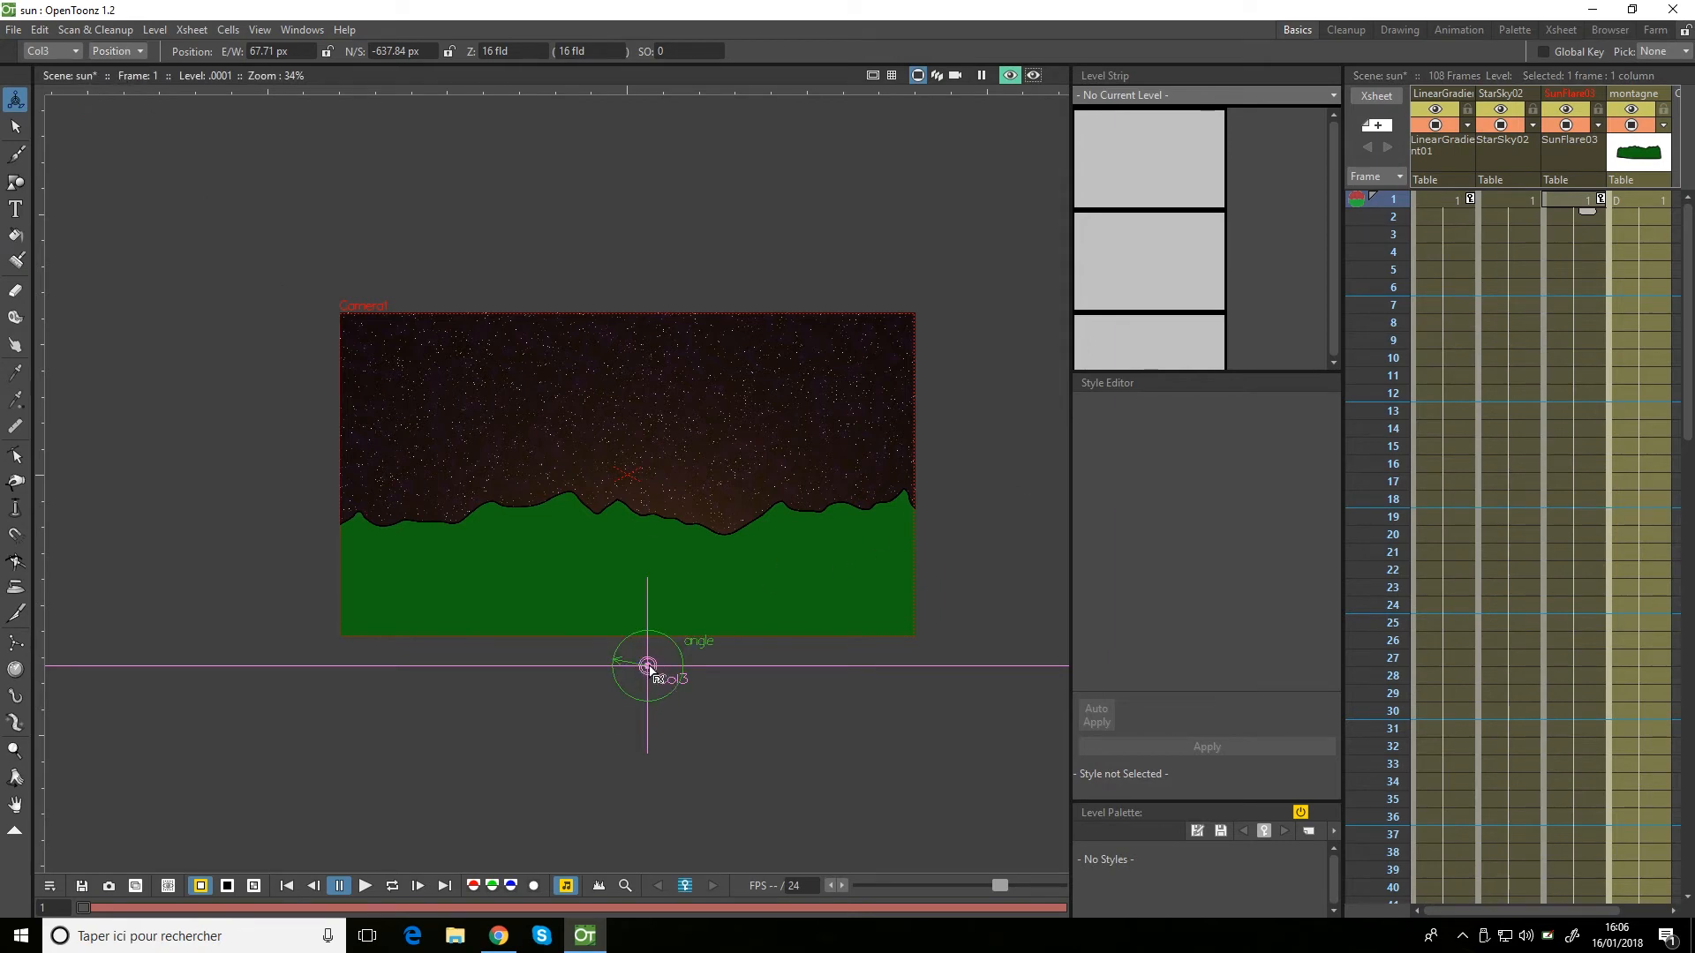
{"action": "left_click_drag", "start_coordinate": [651, 671], "coordinate": [648, 679]}
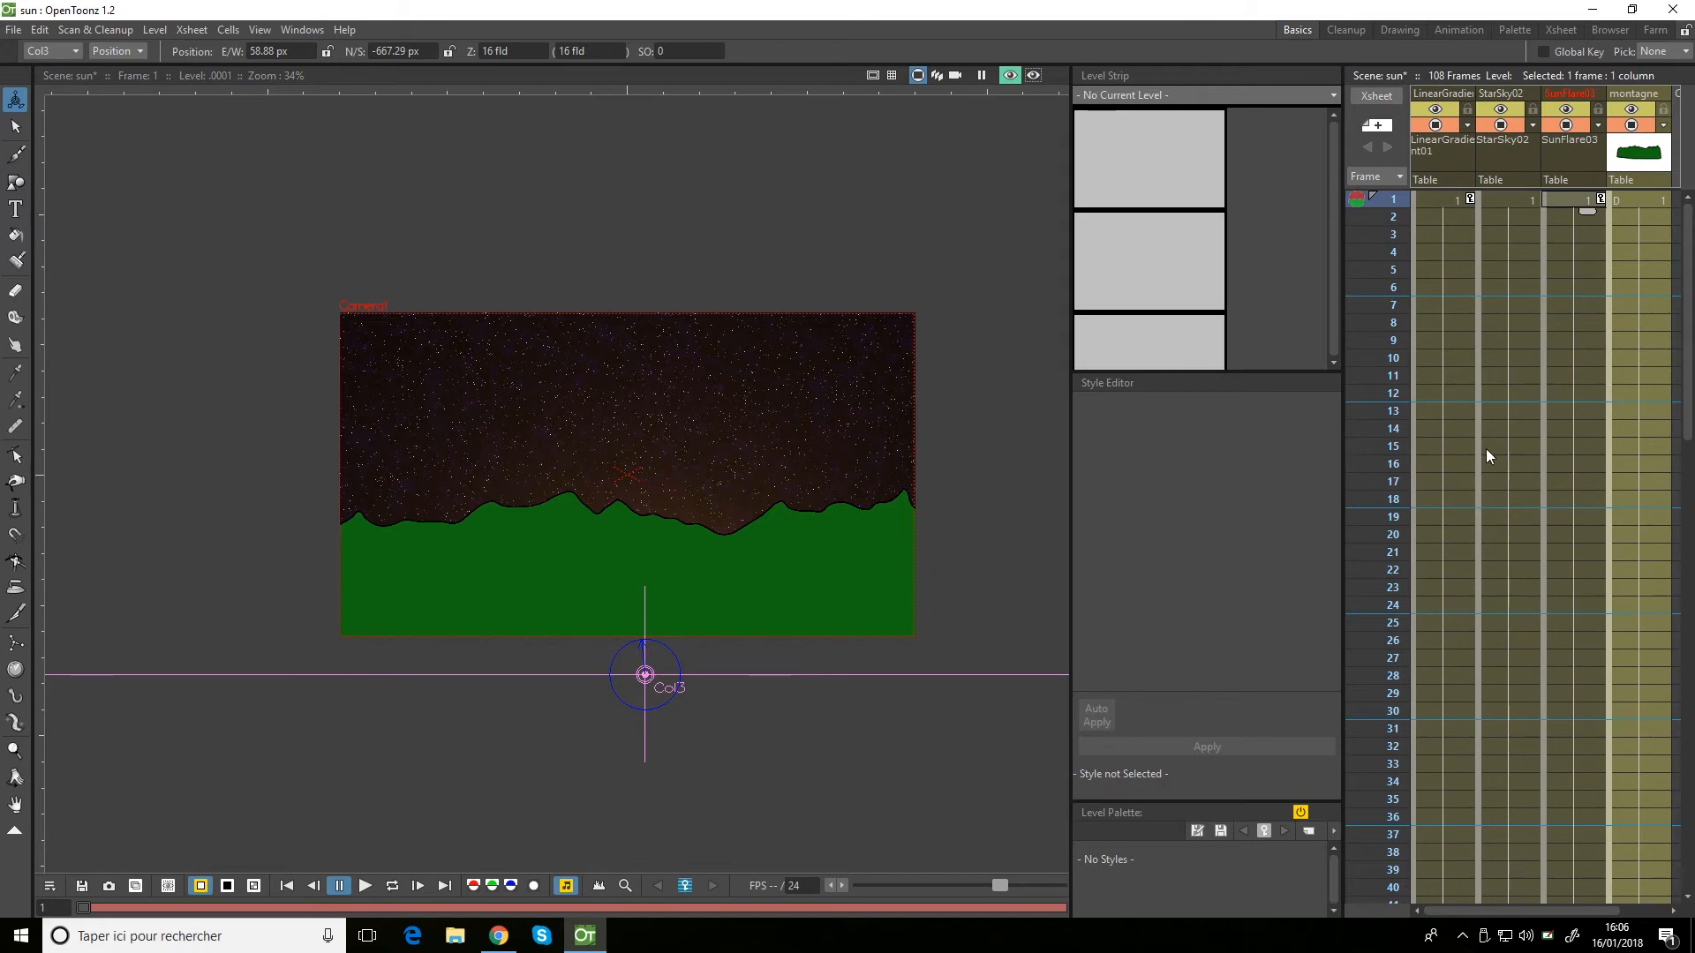
Key the sun high in the sky on frame 108 at about E/W 8.82 px, N/S 386.91 px, and preview its rise.
{"action": "scroll", "coordinate": [1577, 507], "scroll_direction": "down", "scroll_amount": 15}
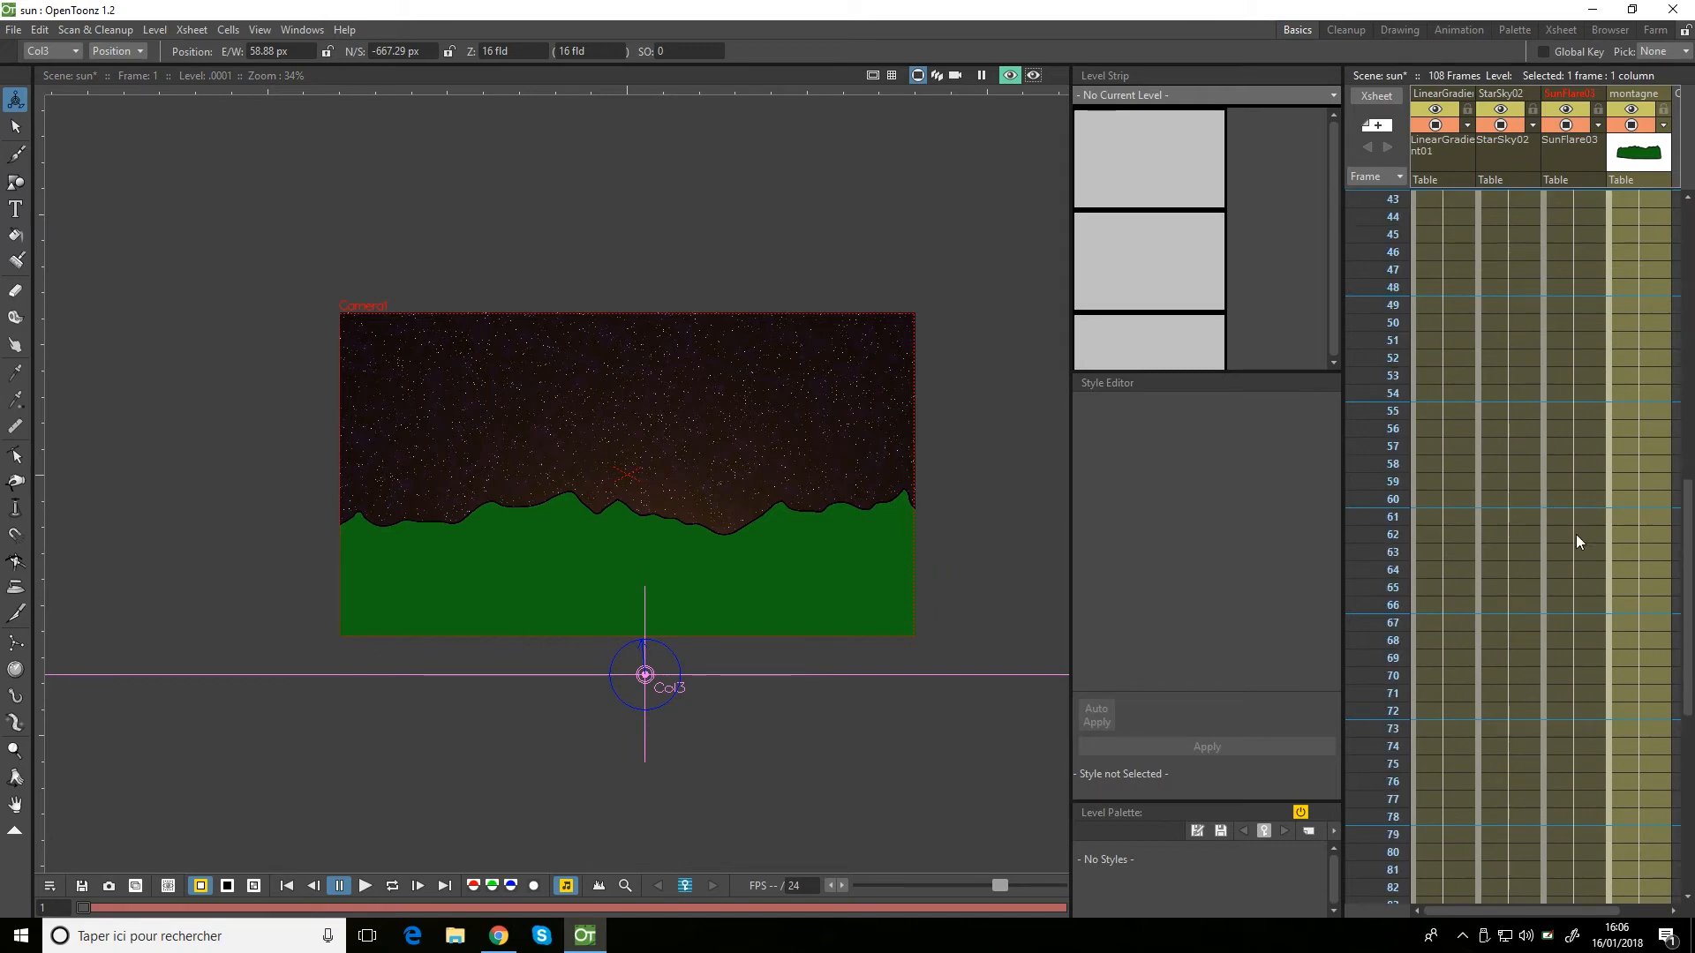
{"action": "left_click", "coordinate": [1594, 709]}
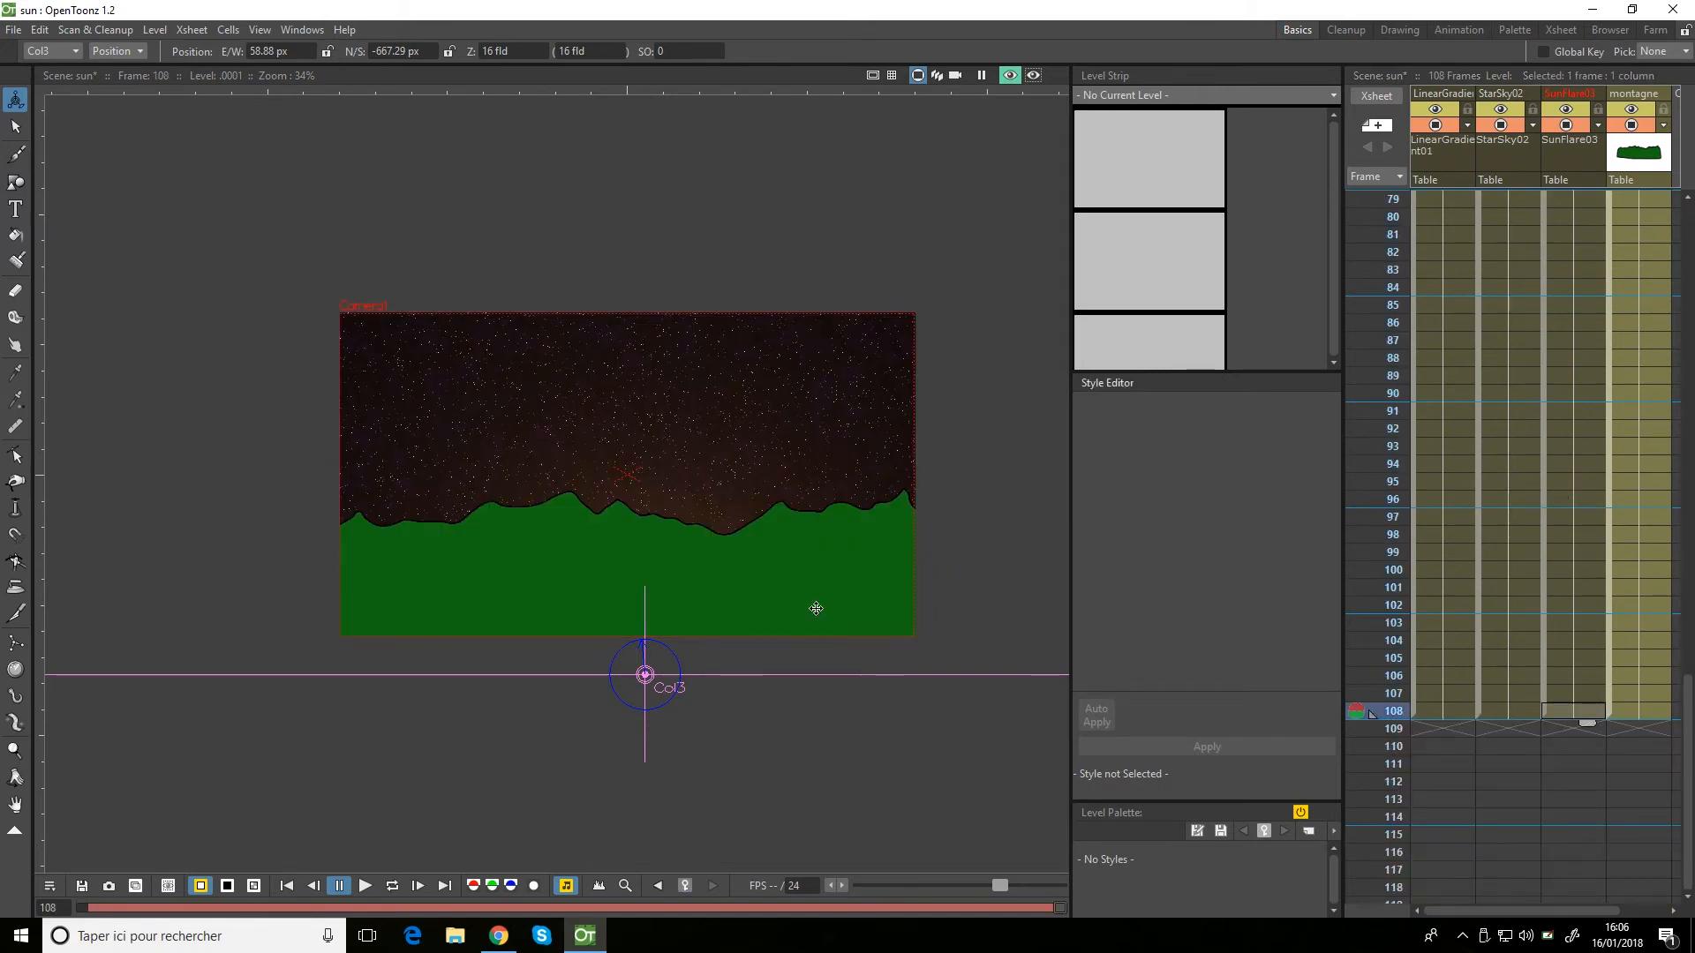
{"action": "left_click_drag", "start_coordinate": [657, 688], "coordinate": [643, 371]}
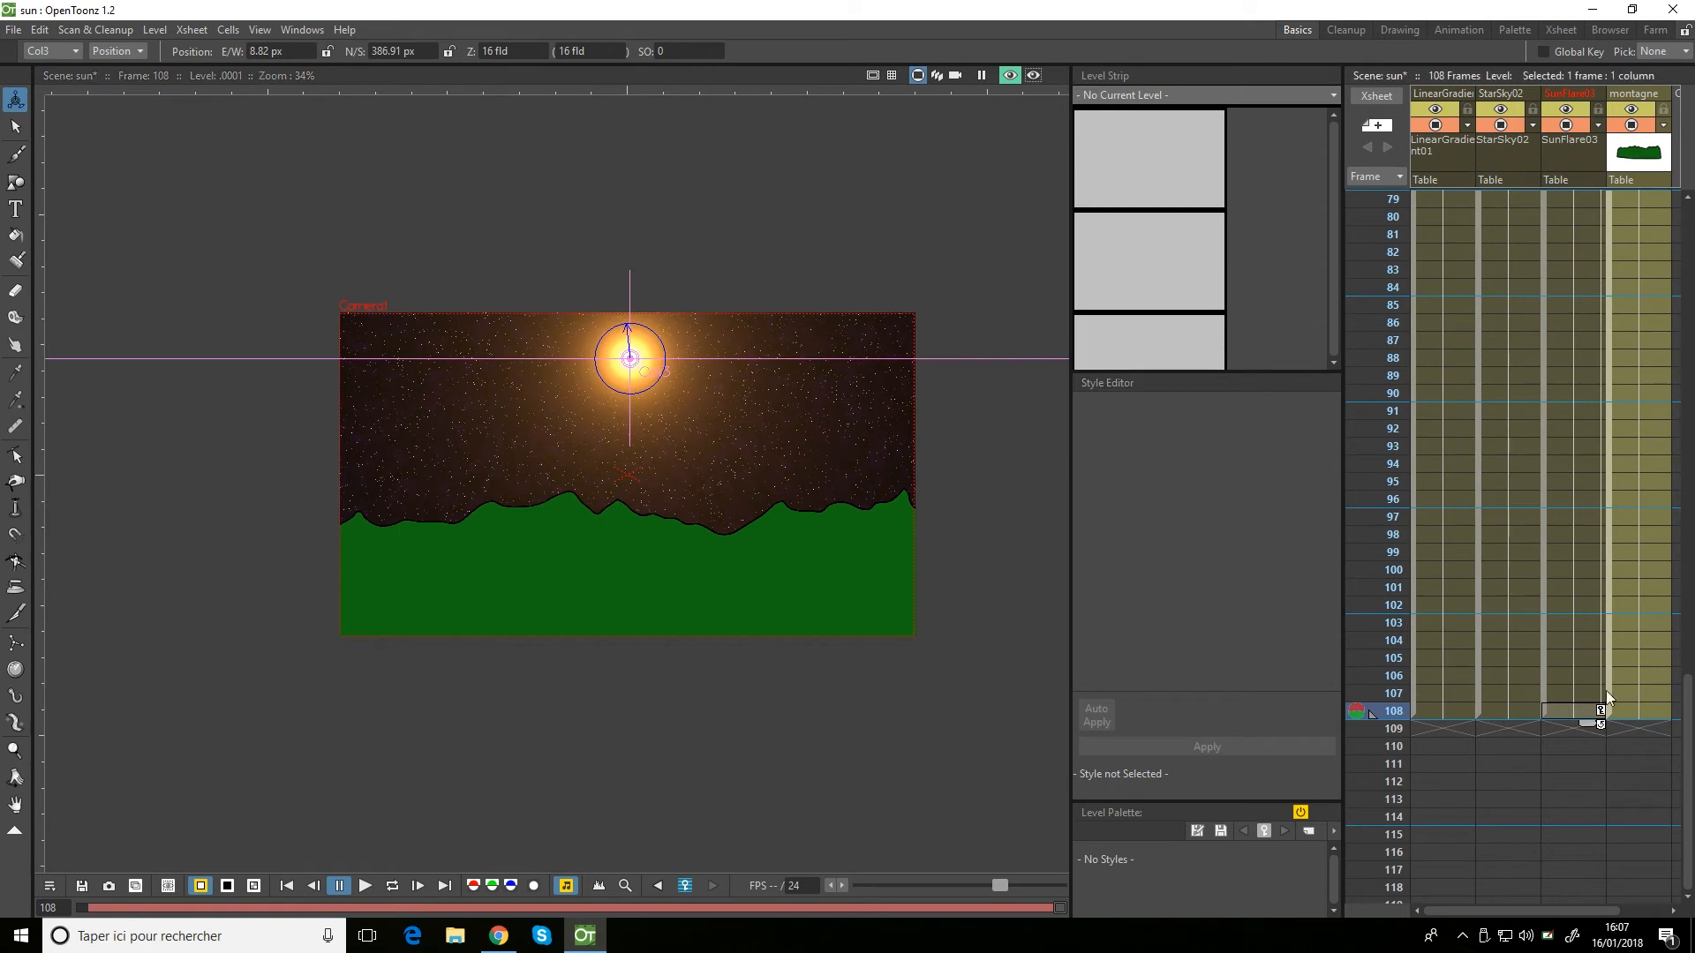
{"action": "scroll", "coordinate": [1606, 690], "scroll_direction": "up", "scroll_amount": 15}
{"action": "left_click", "coordinate": [392, 886]}
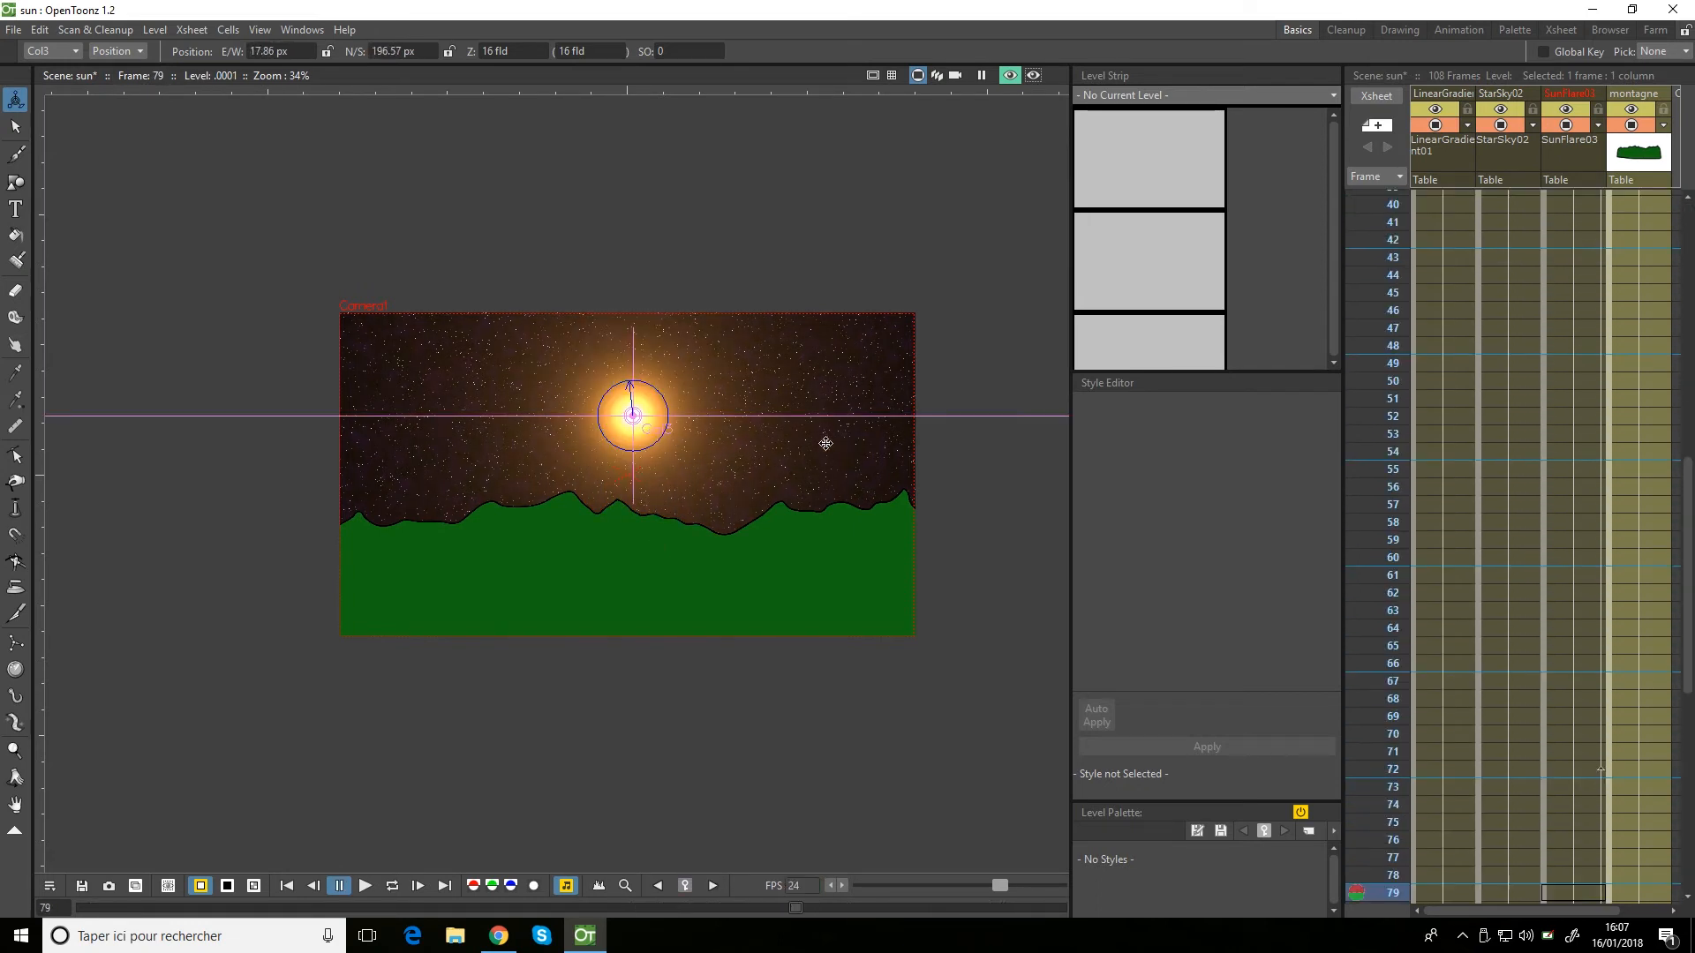
Lower the sun's end position on frame 108 to about E/W -0.01 px, N/S 254.4 px.
{"action": "scroll", "coordinate": [1577, 553], "scroll_direction": "down", "scroll_amount": 4}
{"action": "scroll", "coordinate": [1577, 560], "scroll_direction": "down", "scroll_amount": 3}
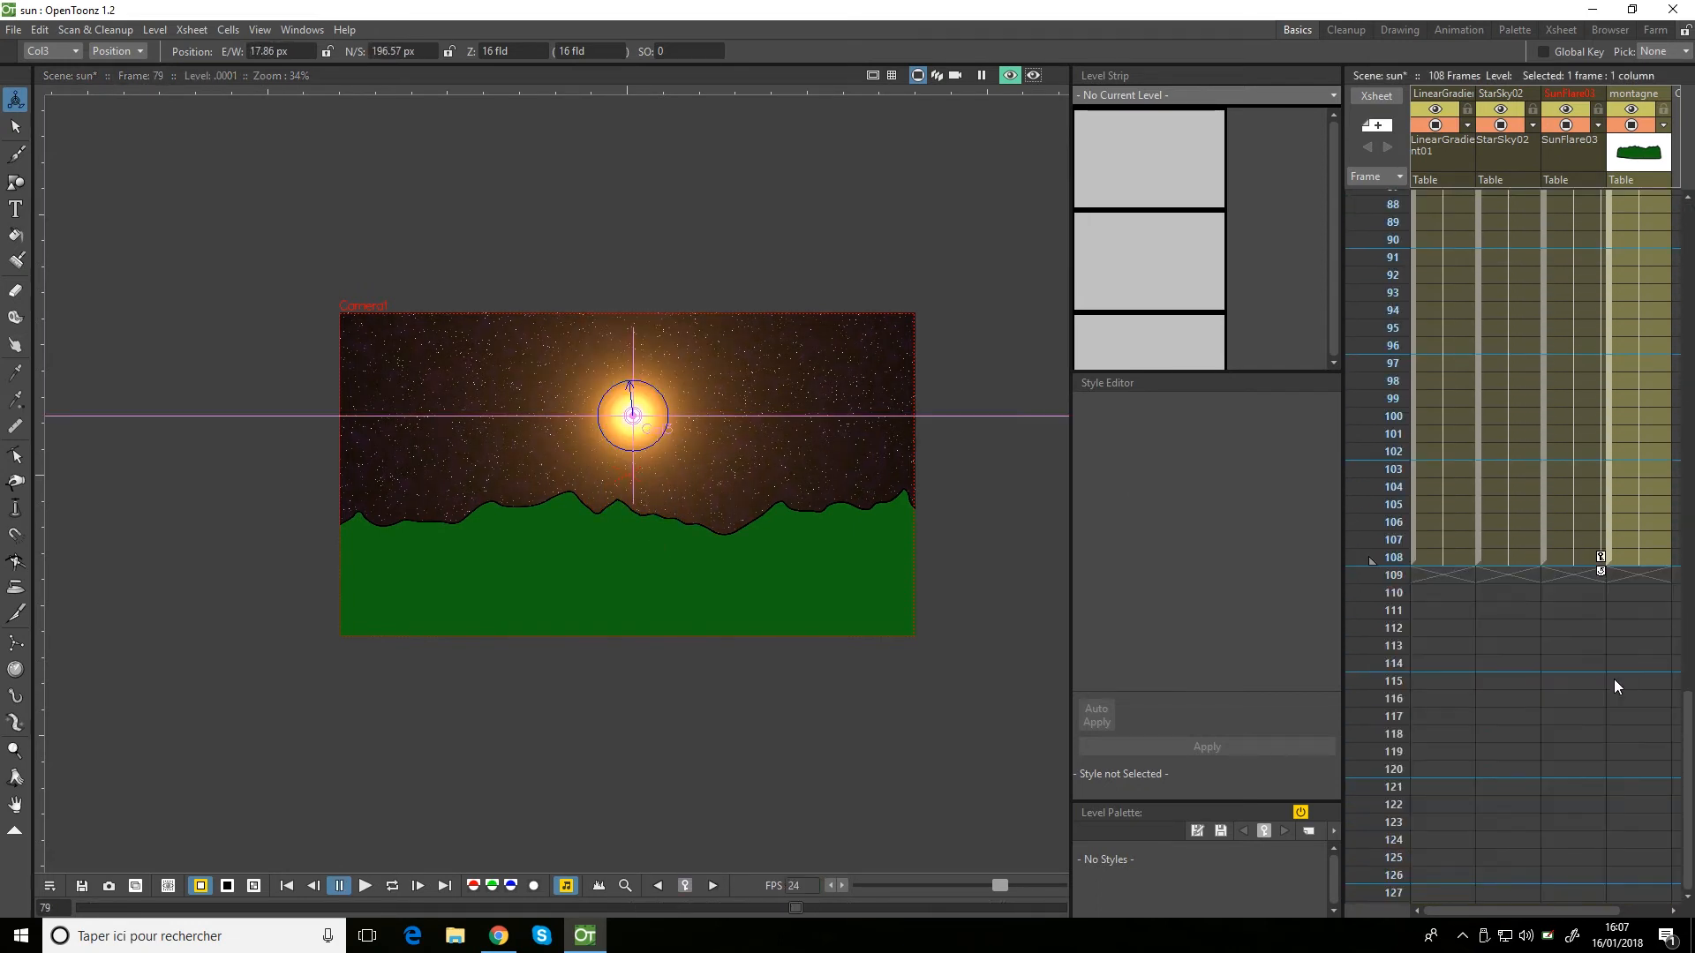
{"action": "left_click", "coordinate": [1567, 769]}
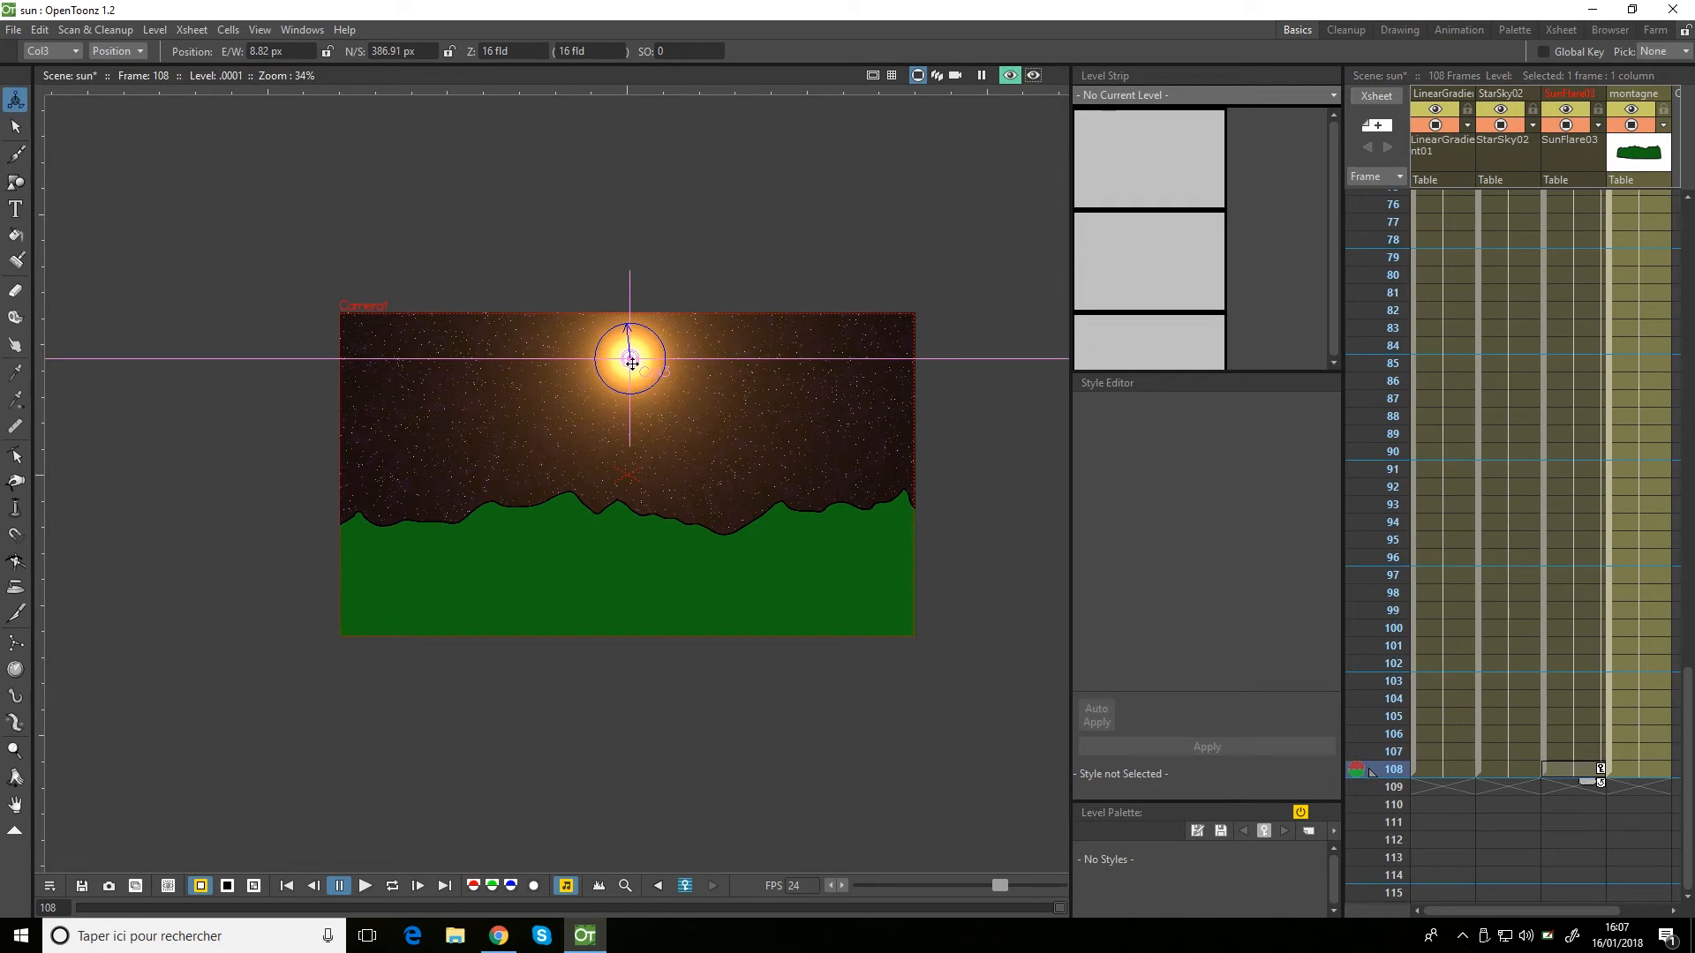
{"action": "left_click_drag", "start_coordinate": [632, 363], "coordinate": [629, 401]}
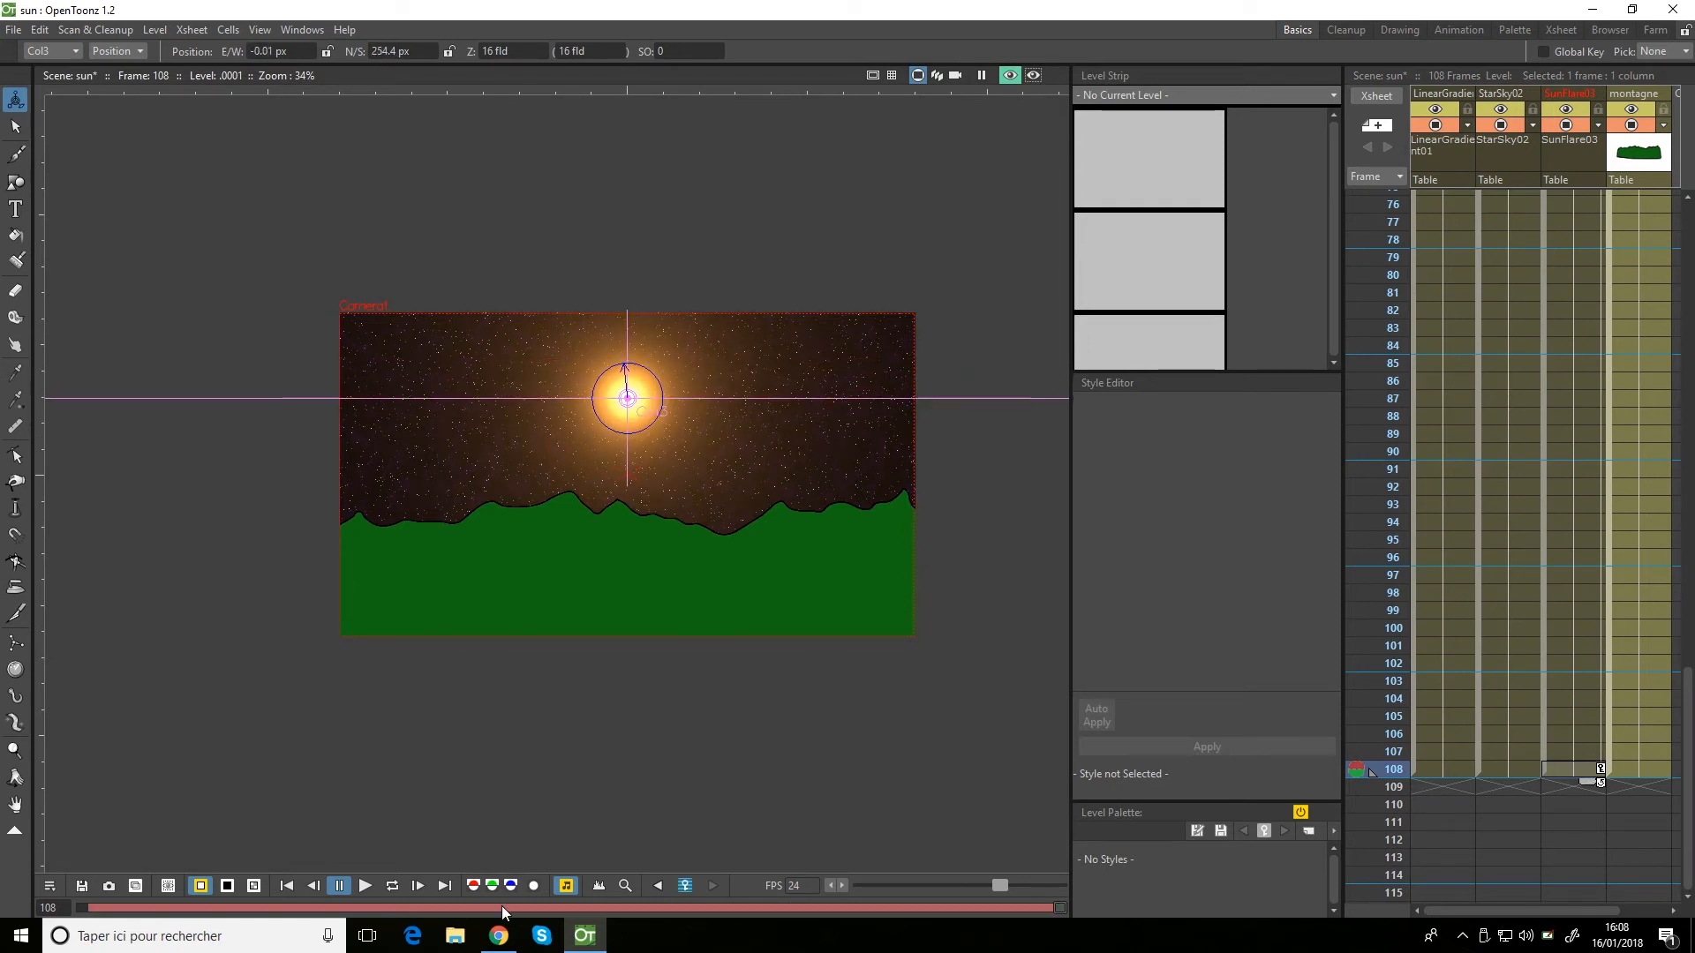
Return to frame 1 in the Animation workspace and move the StarSky node away from the other nodes in the Fx Schematic.
{"action": "left_click", "coordinate": [82, 909]}
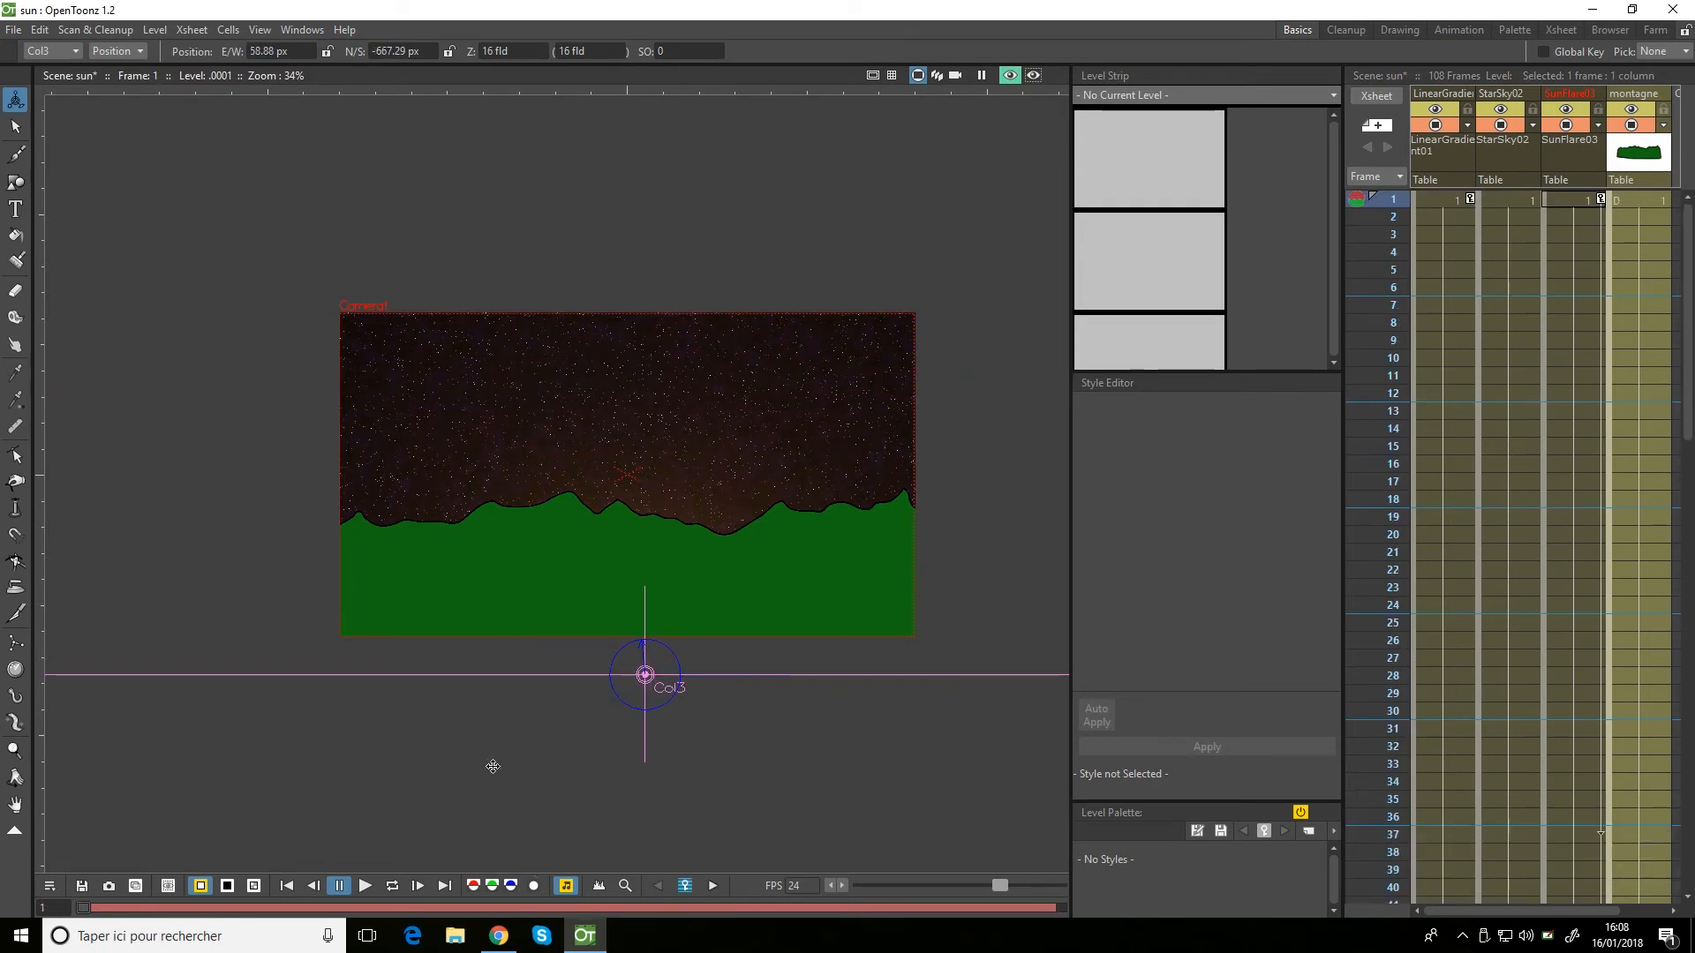
{"action": "left_click", "coordinate": [1505, 201]}
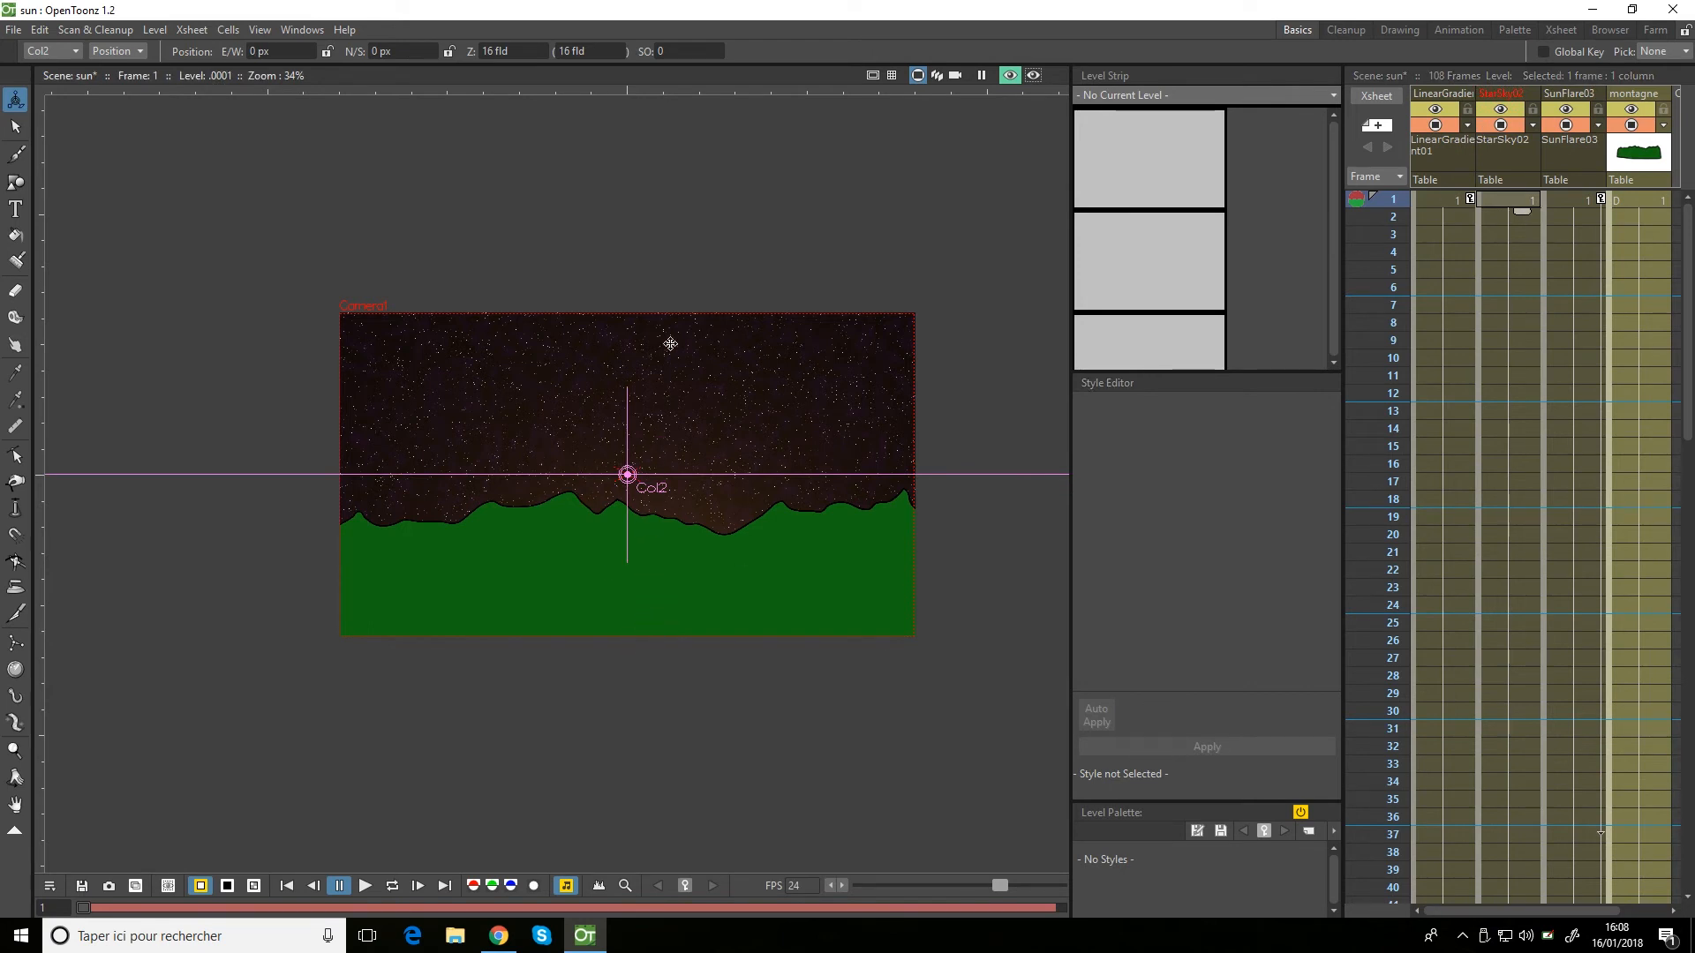
{"action": "left_click", "coordinate": [1458, 30]}
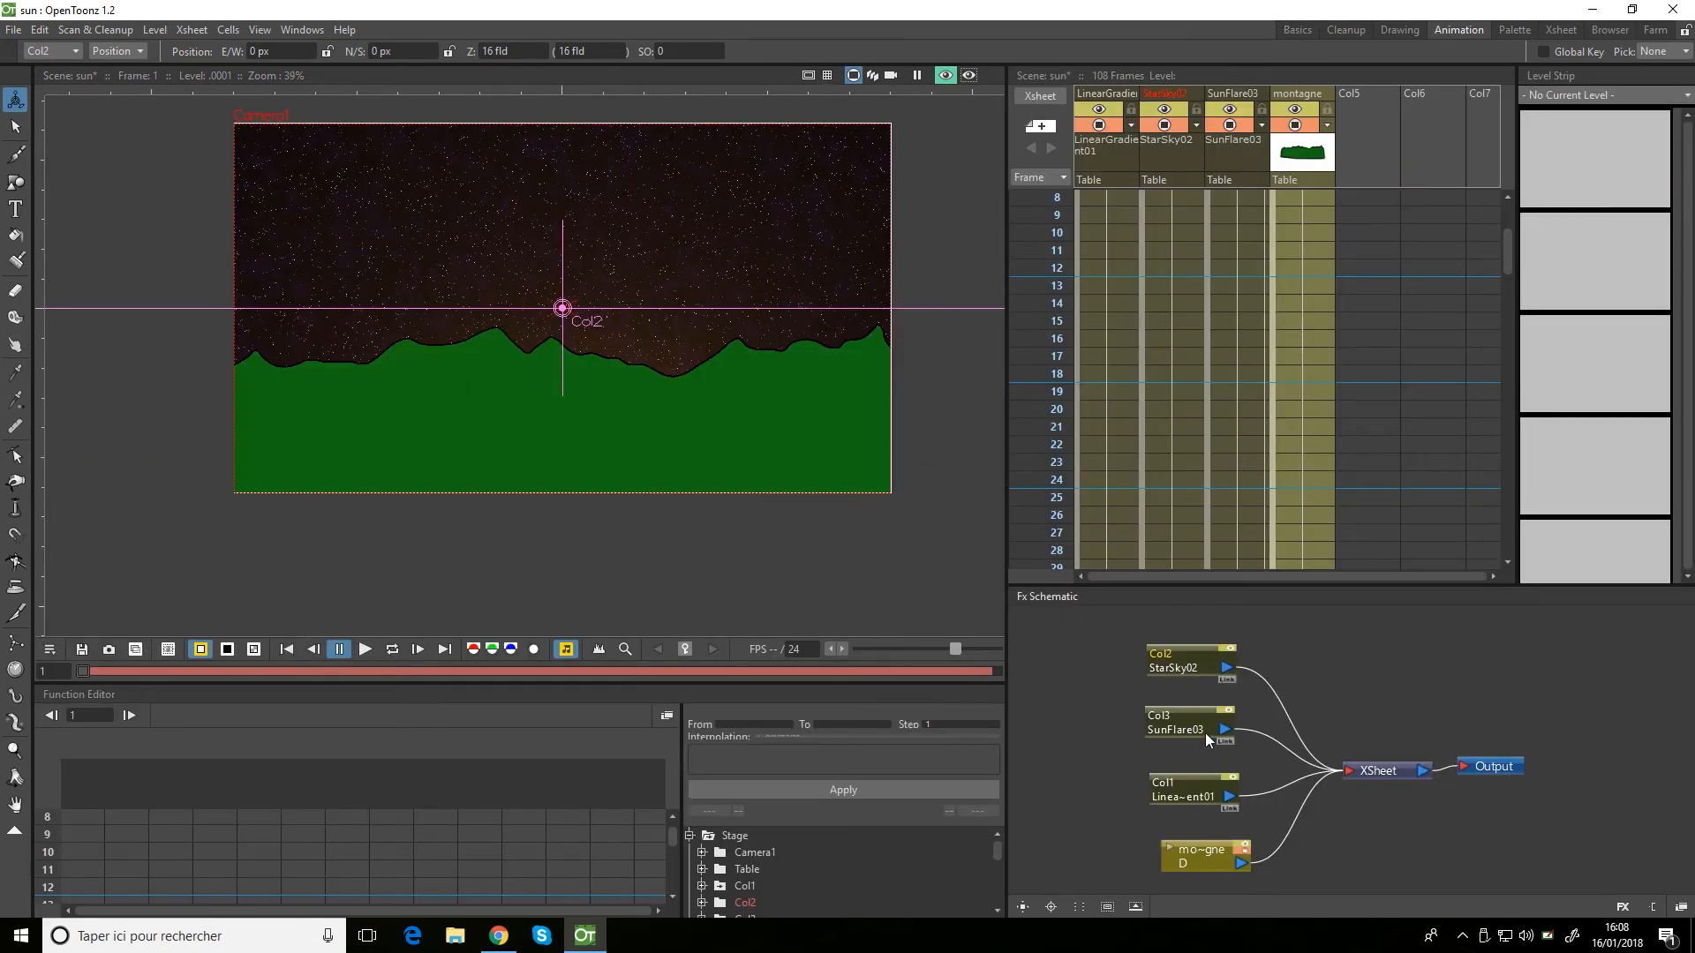
{"action": "left_click_drag", "start_coordinate": [1183, 668], "coordinate": [1117, 654]}
Add a Transparency effect from the Layer_Blending group for the StarSky node.
{"action": "right_click", "coordinate": [1122, 645]}
{"action": "left_click", "coordinate": [1113, 652]}
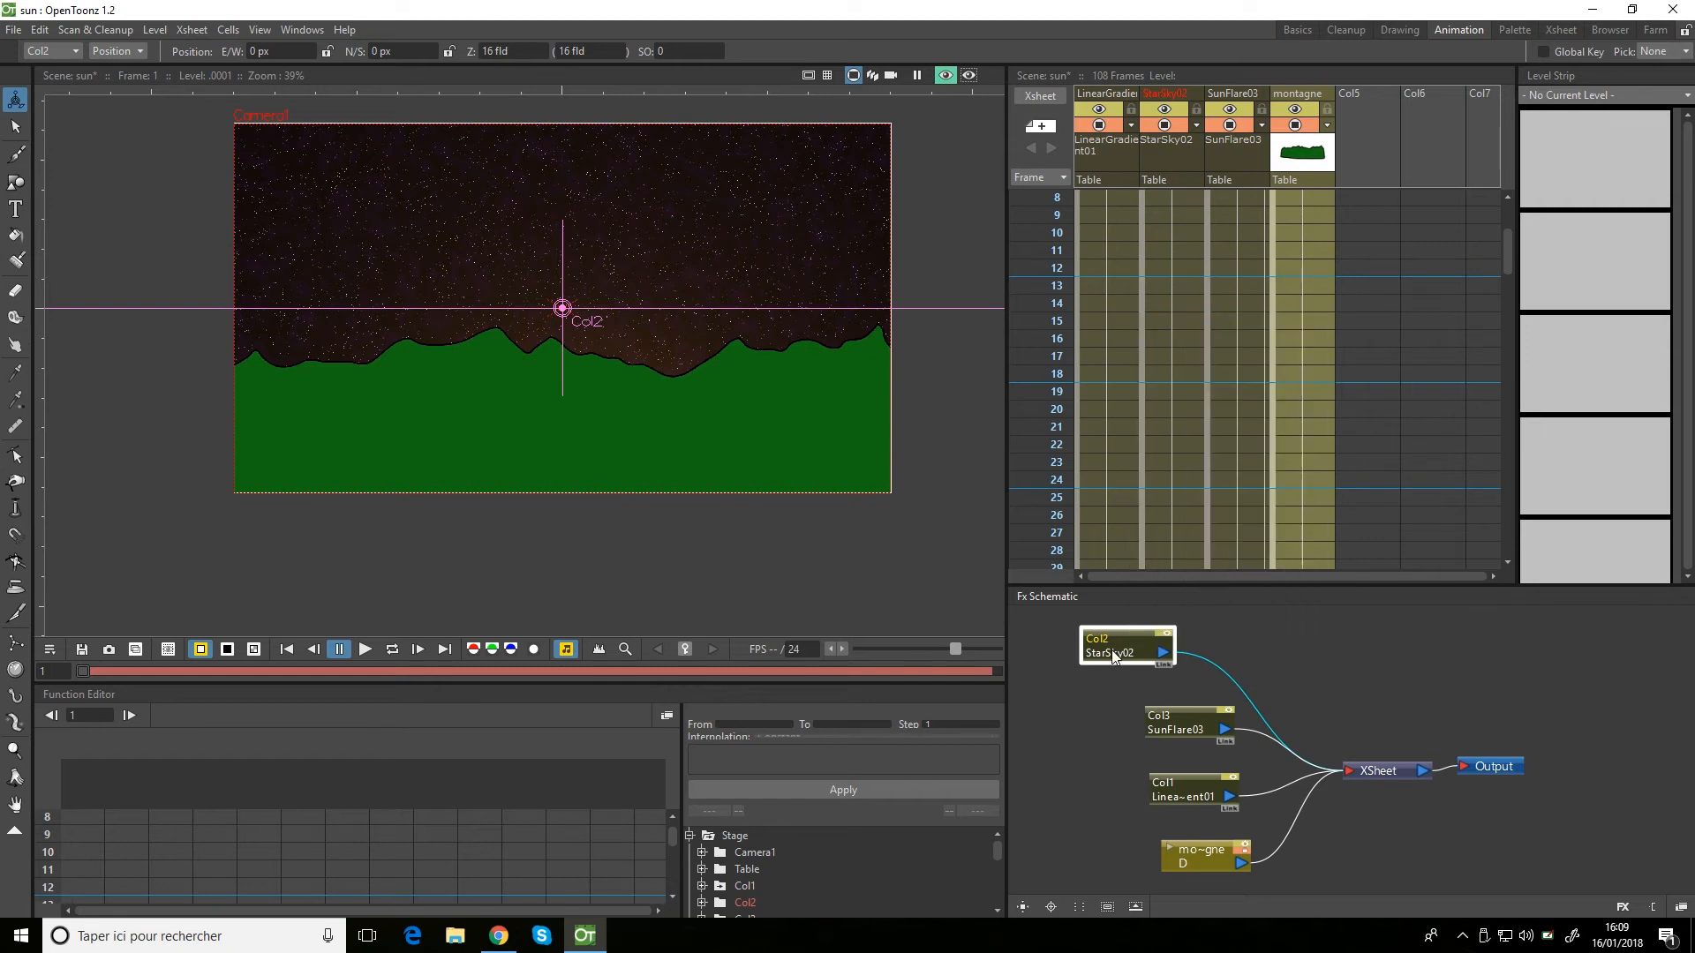
{"action": "right_click", "coordinate": [1112, 650]}
{"action": "mouse_move", "coordinate": [1248, 309]}
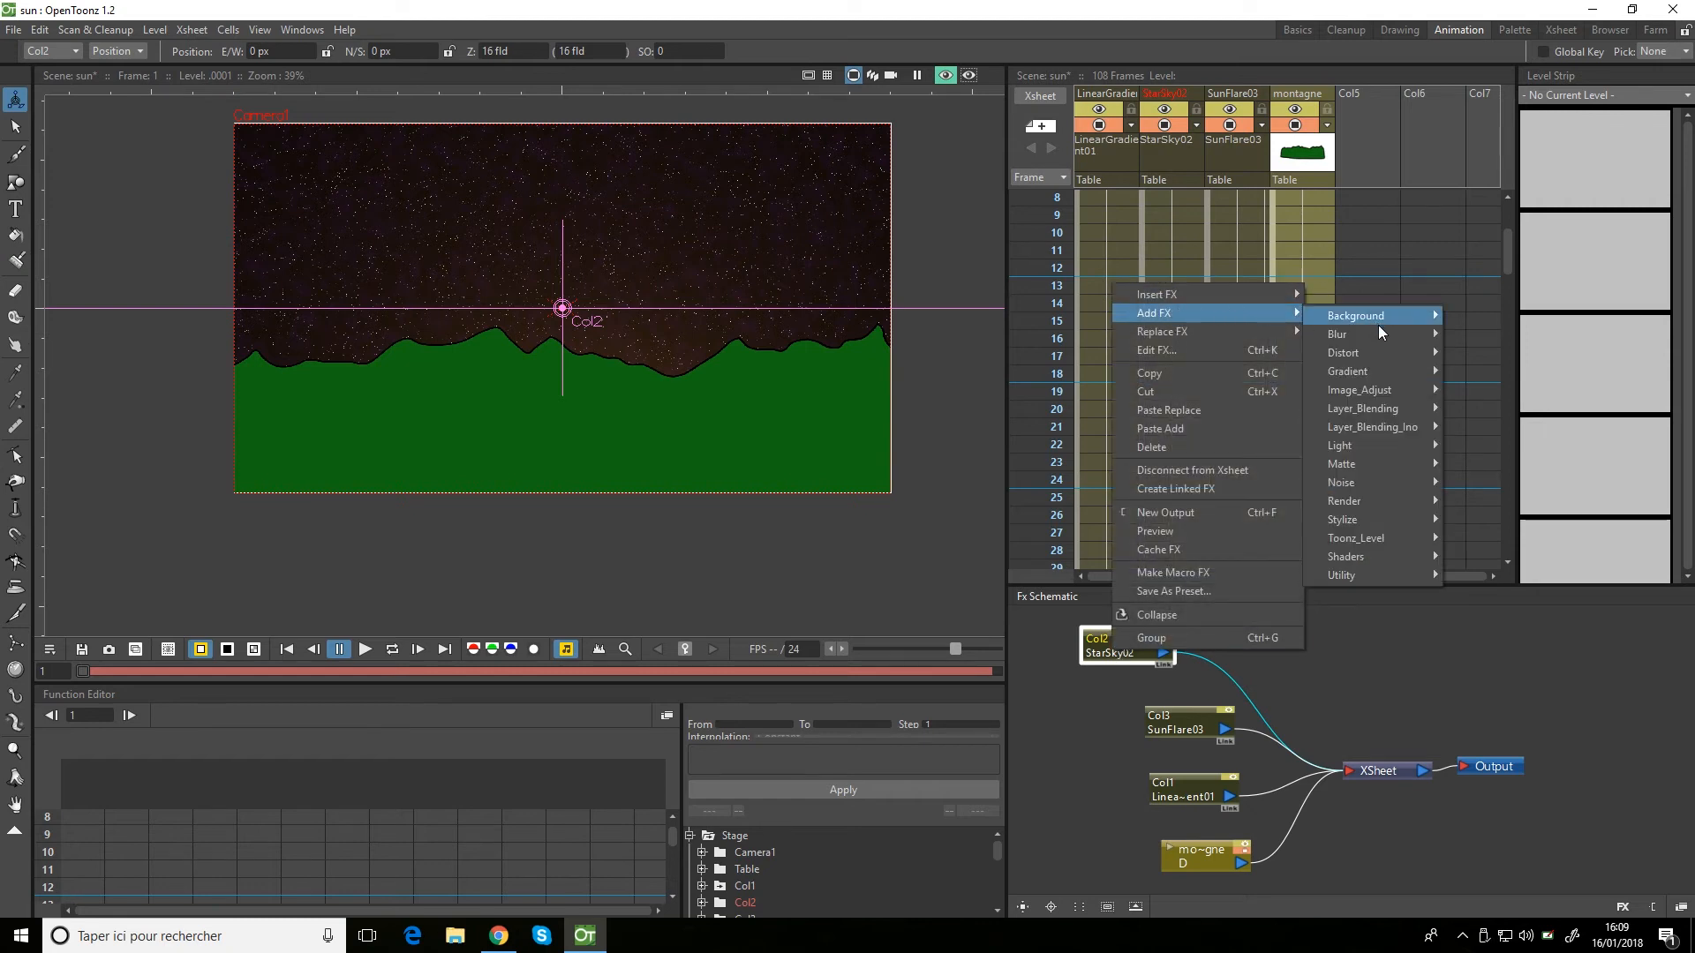
{"action": "mouse_move", "coordinate": [1389, 406]}
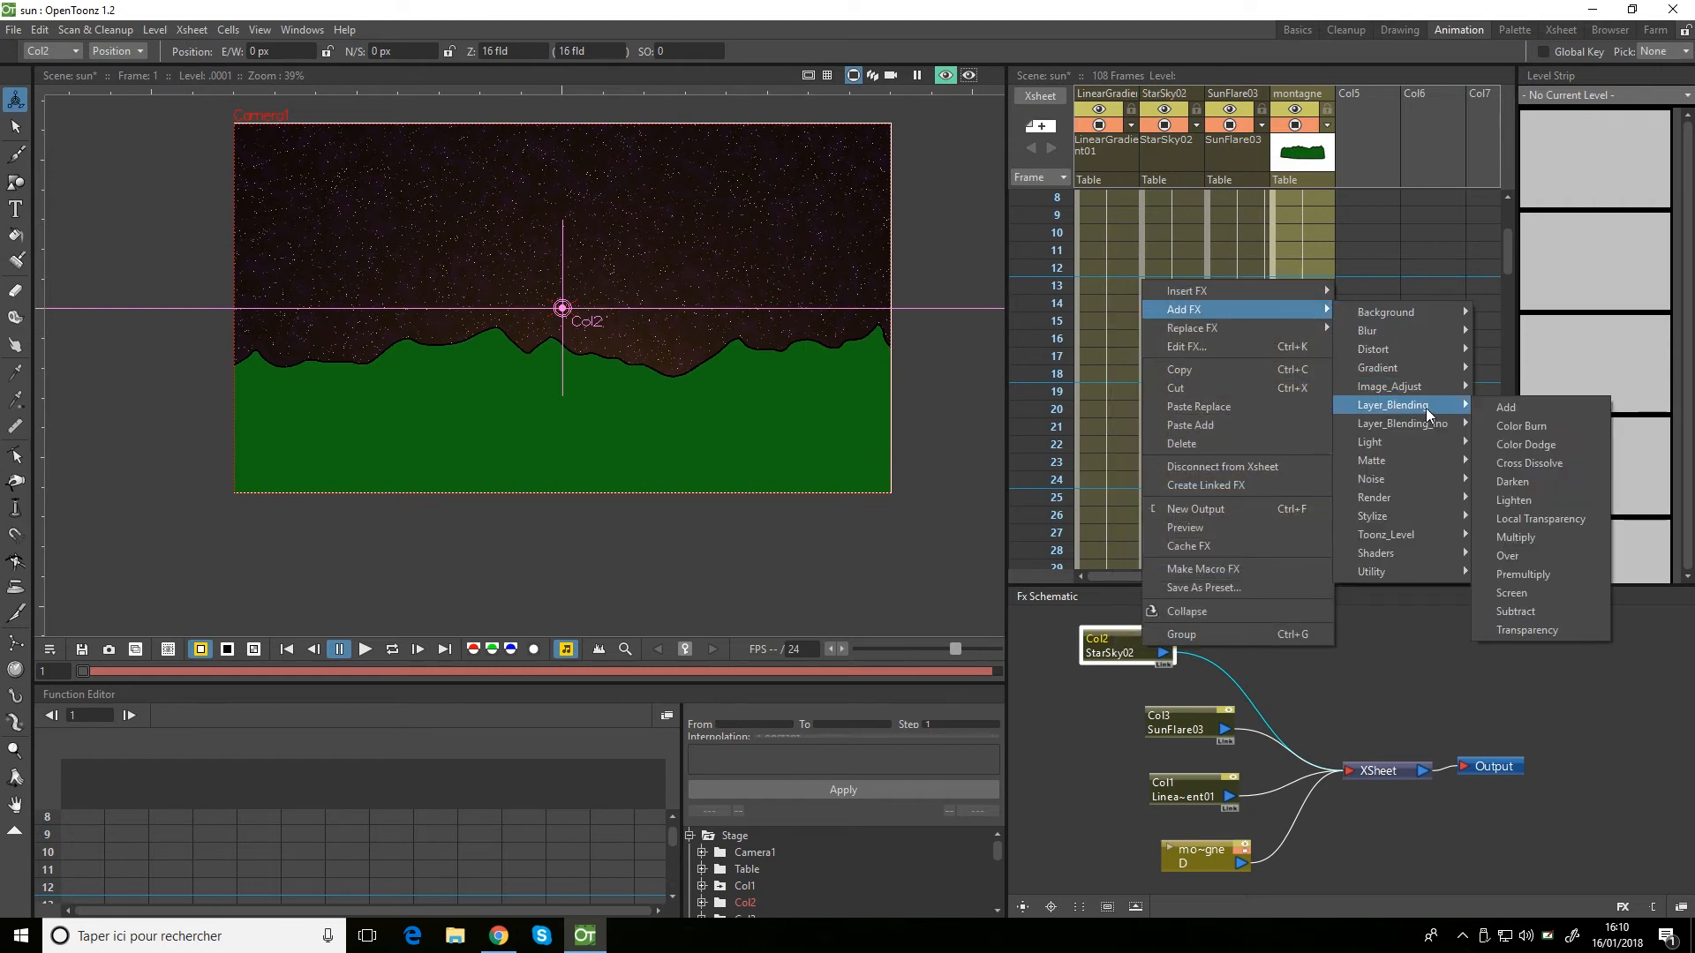
{"action": "left_click", "coordinate": [1522, 632]}
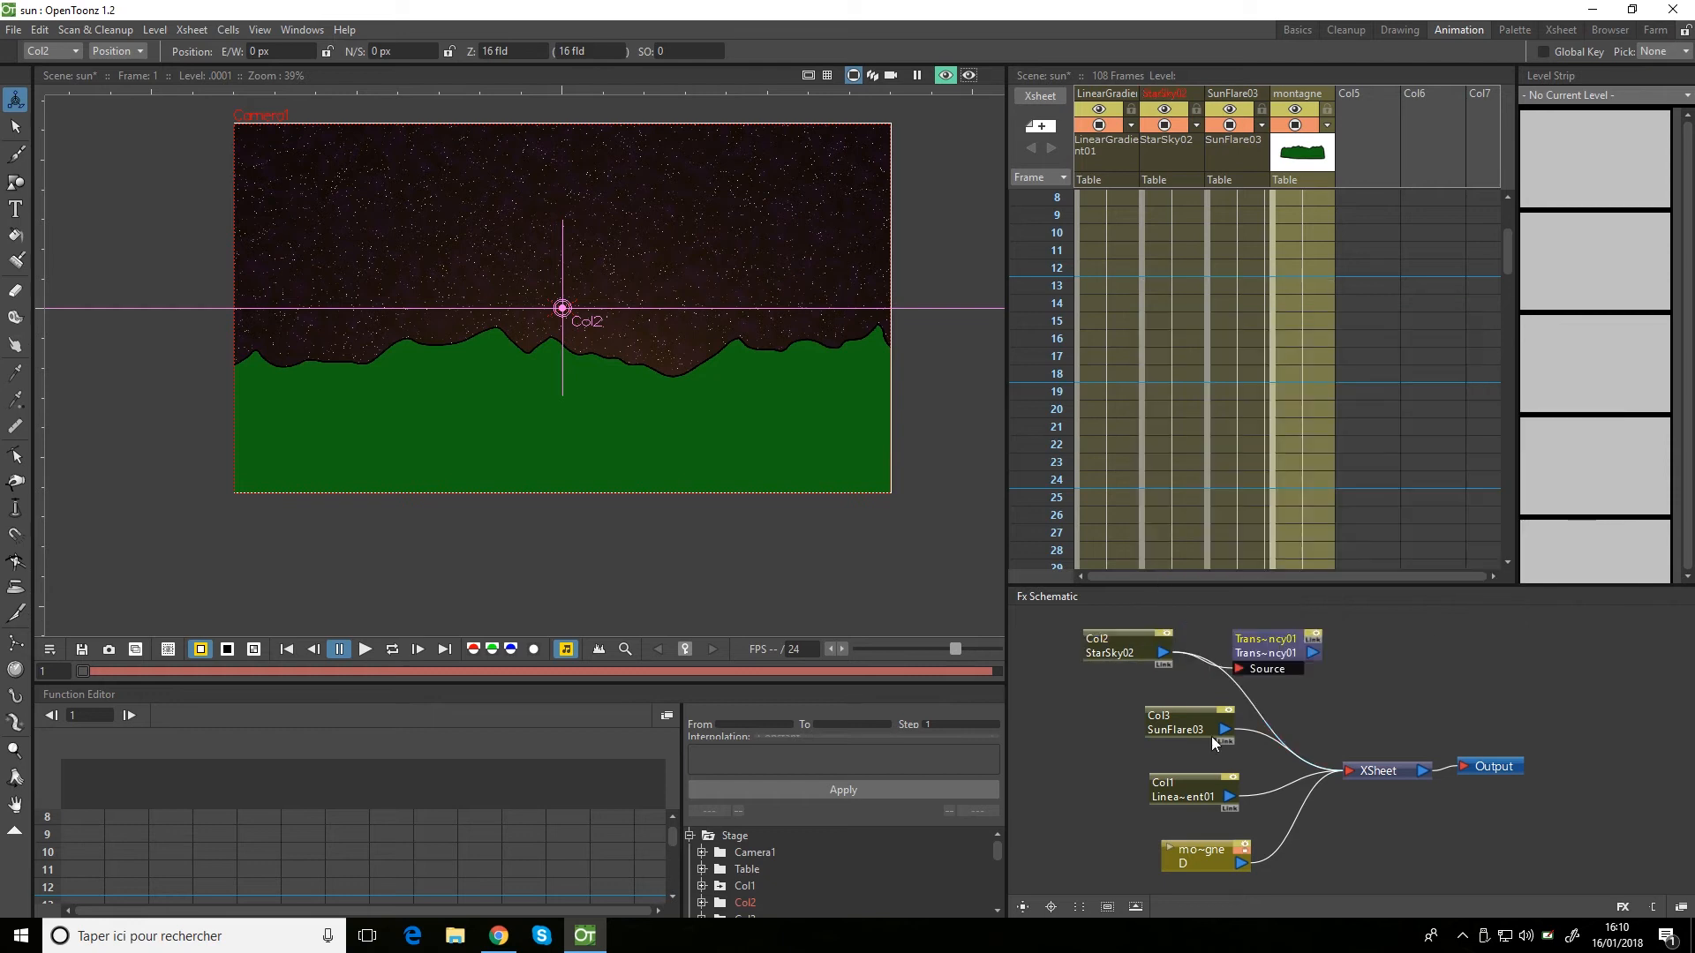
Remove the direct StarSky02–XSheet link in the Fx Schematic, connect the Transparency node's output to XSheet, and reposition that node.
{"action": "left_click_drag", "start_coordinate": [1257, 676], "coordinate": [1251, 687]}
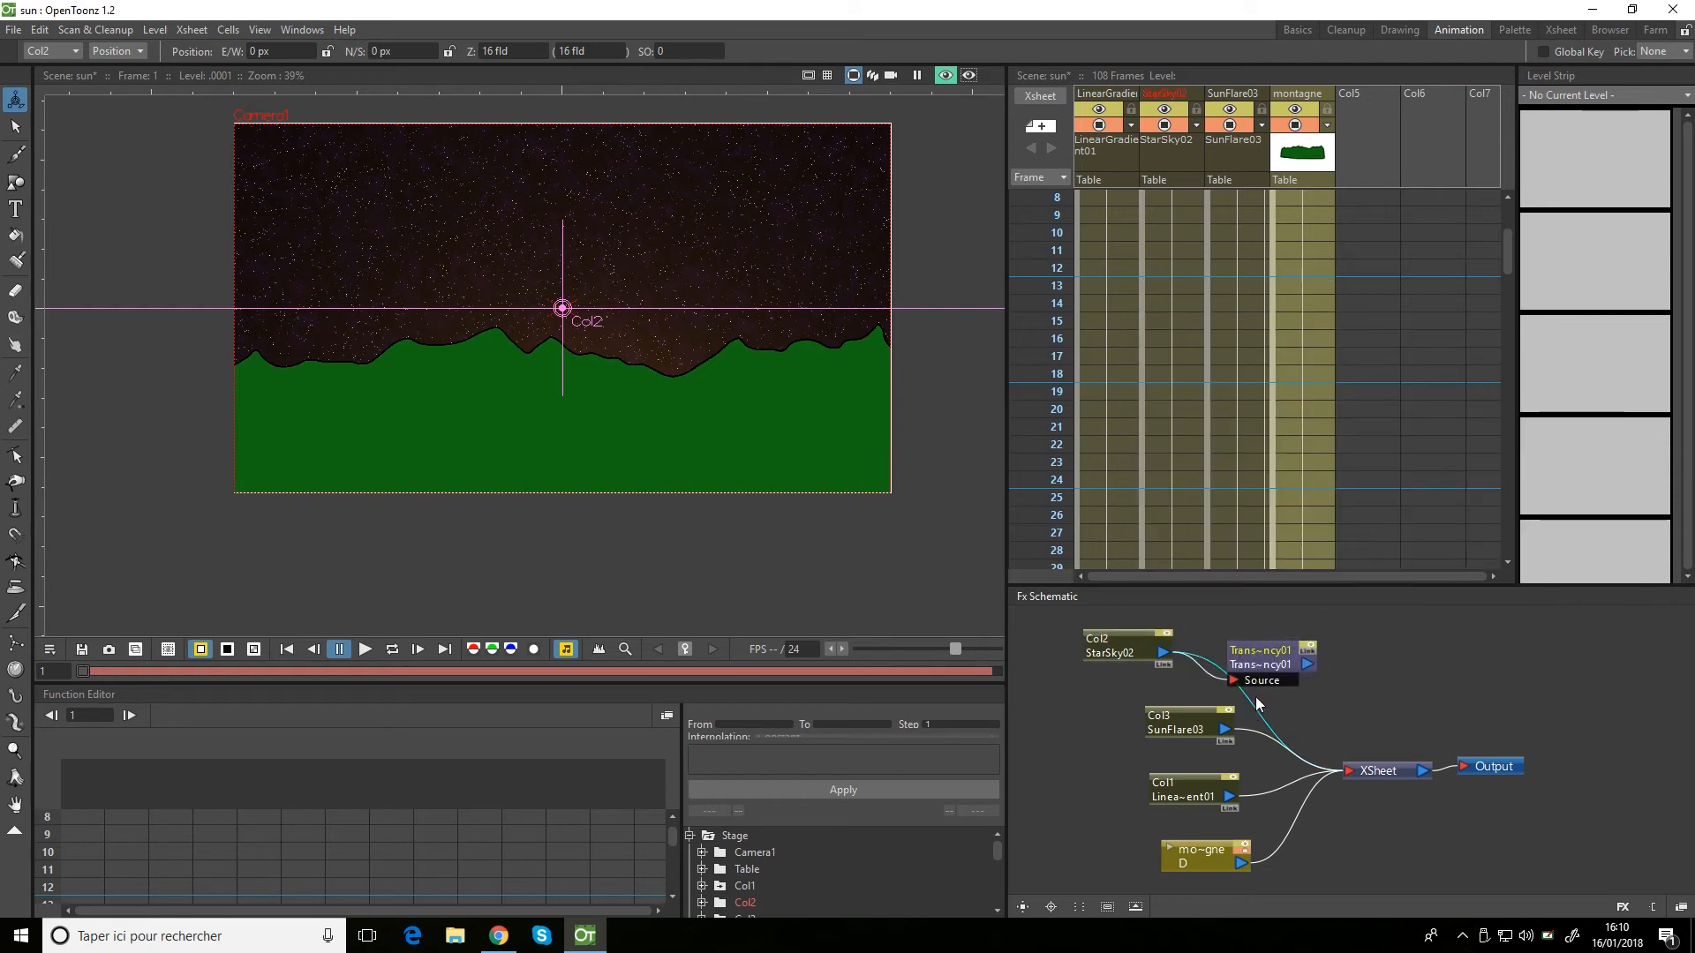
{"action": "left_click", "coordinate": [1255, 697]}
{"action": "key", "text": "Delete"}
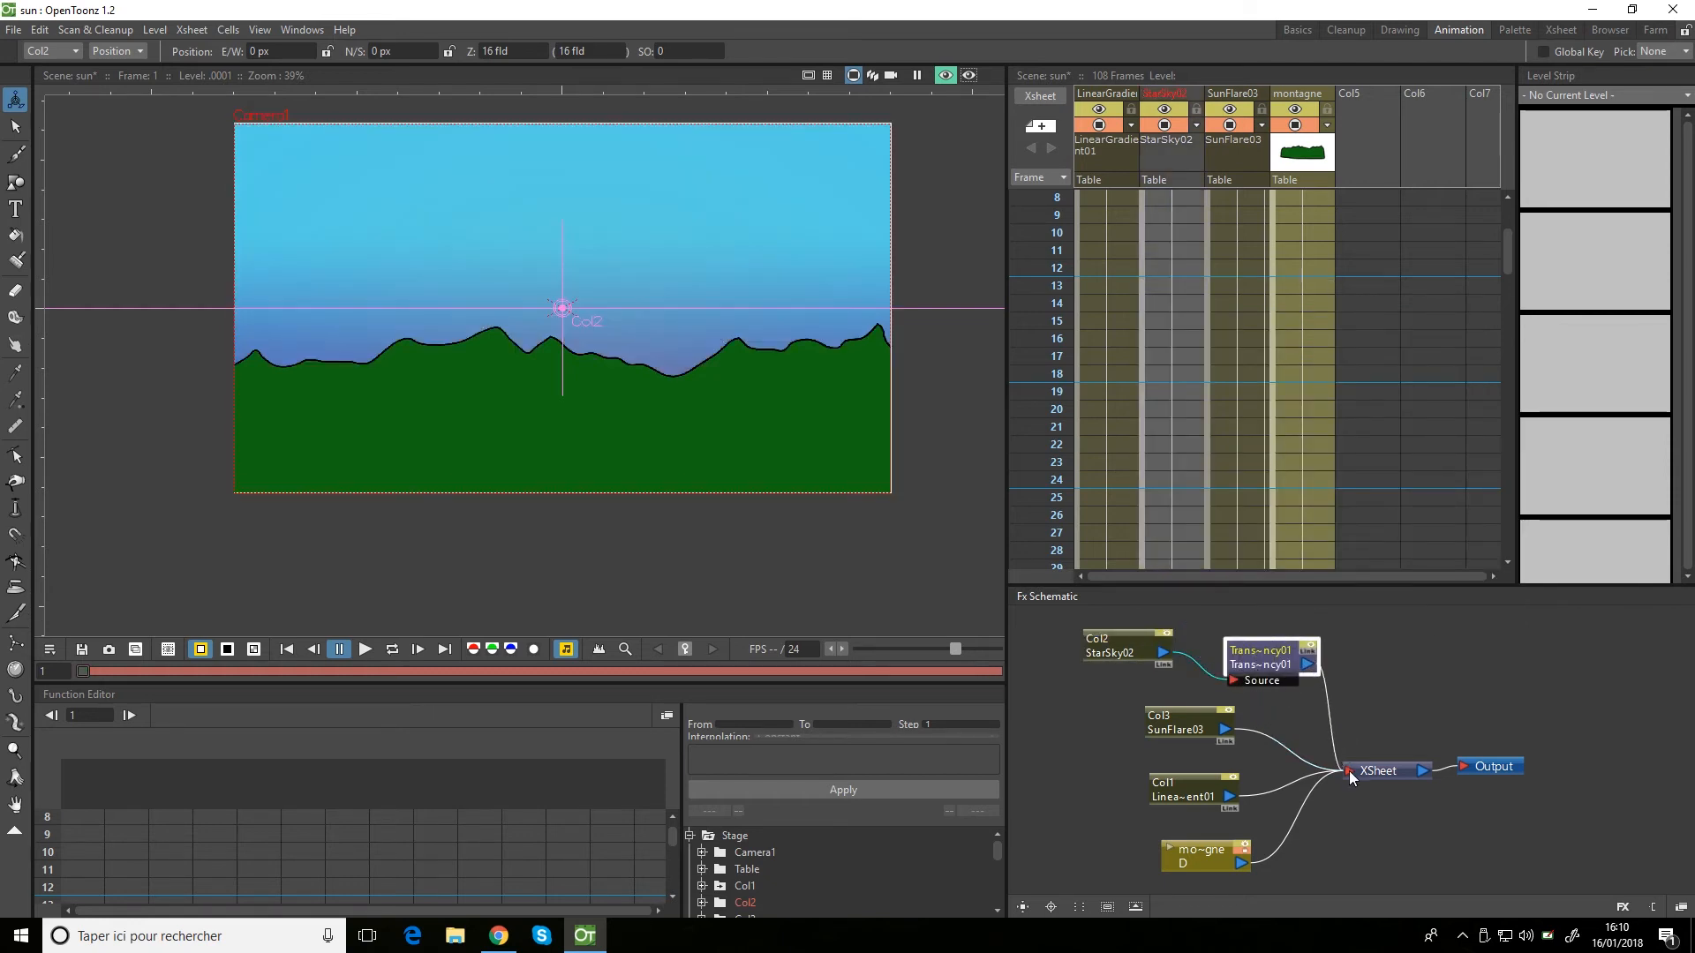
{"action": "left_click_drag", "start_coordinate": [1349, 770], "coordinate": [1348, 771]}
{"action": "left_click_drag", "start_coordinate": [1267, 659], "coordinate": [1269, 677]}
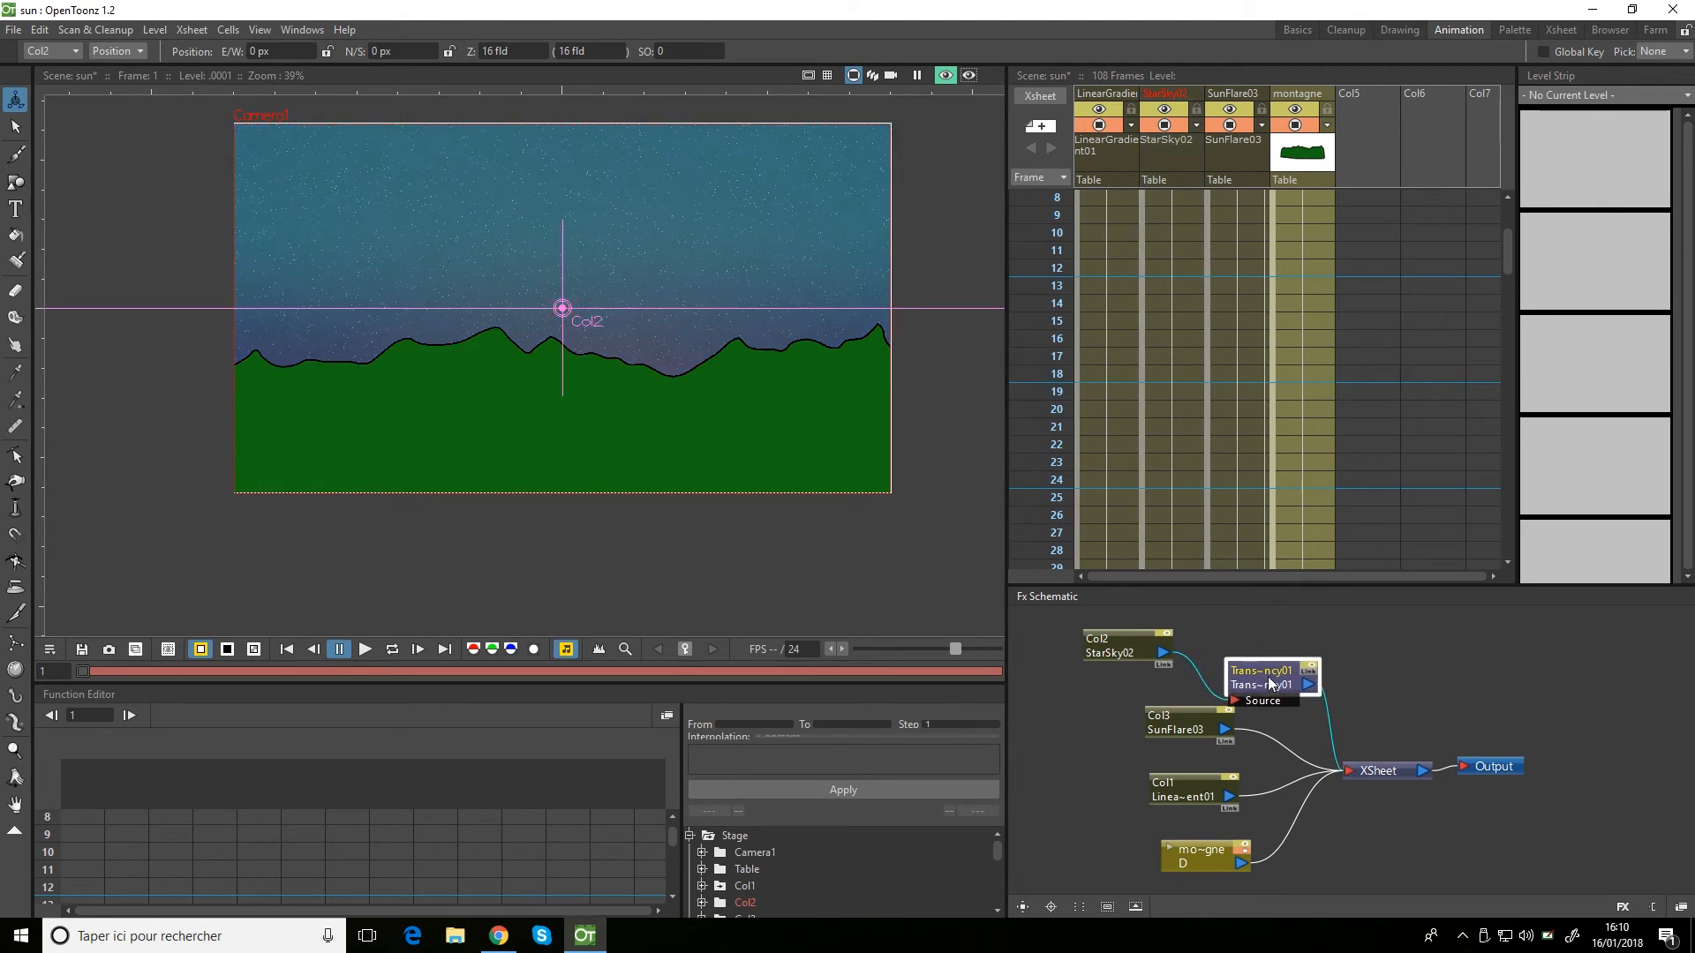
Open the Transparency effect's settings and key its Intensity at 0 on frame 1 of the StarSky column.
{"action": "double_click", "coordinate": [1269, 683]}
{"action": "left_click_drag", "start_coordinate": [1015, 661], "coordinate": [933, 675]}
{"action": "scroll", "coordinate": [1258, 253], "scroll_direction": "up", "scroll_amount": 3}
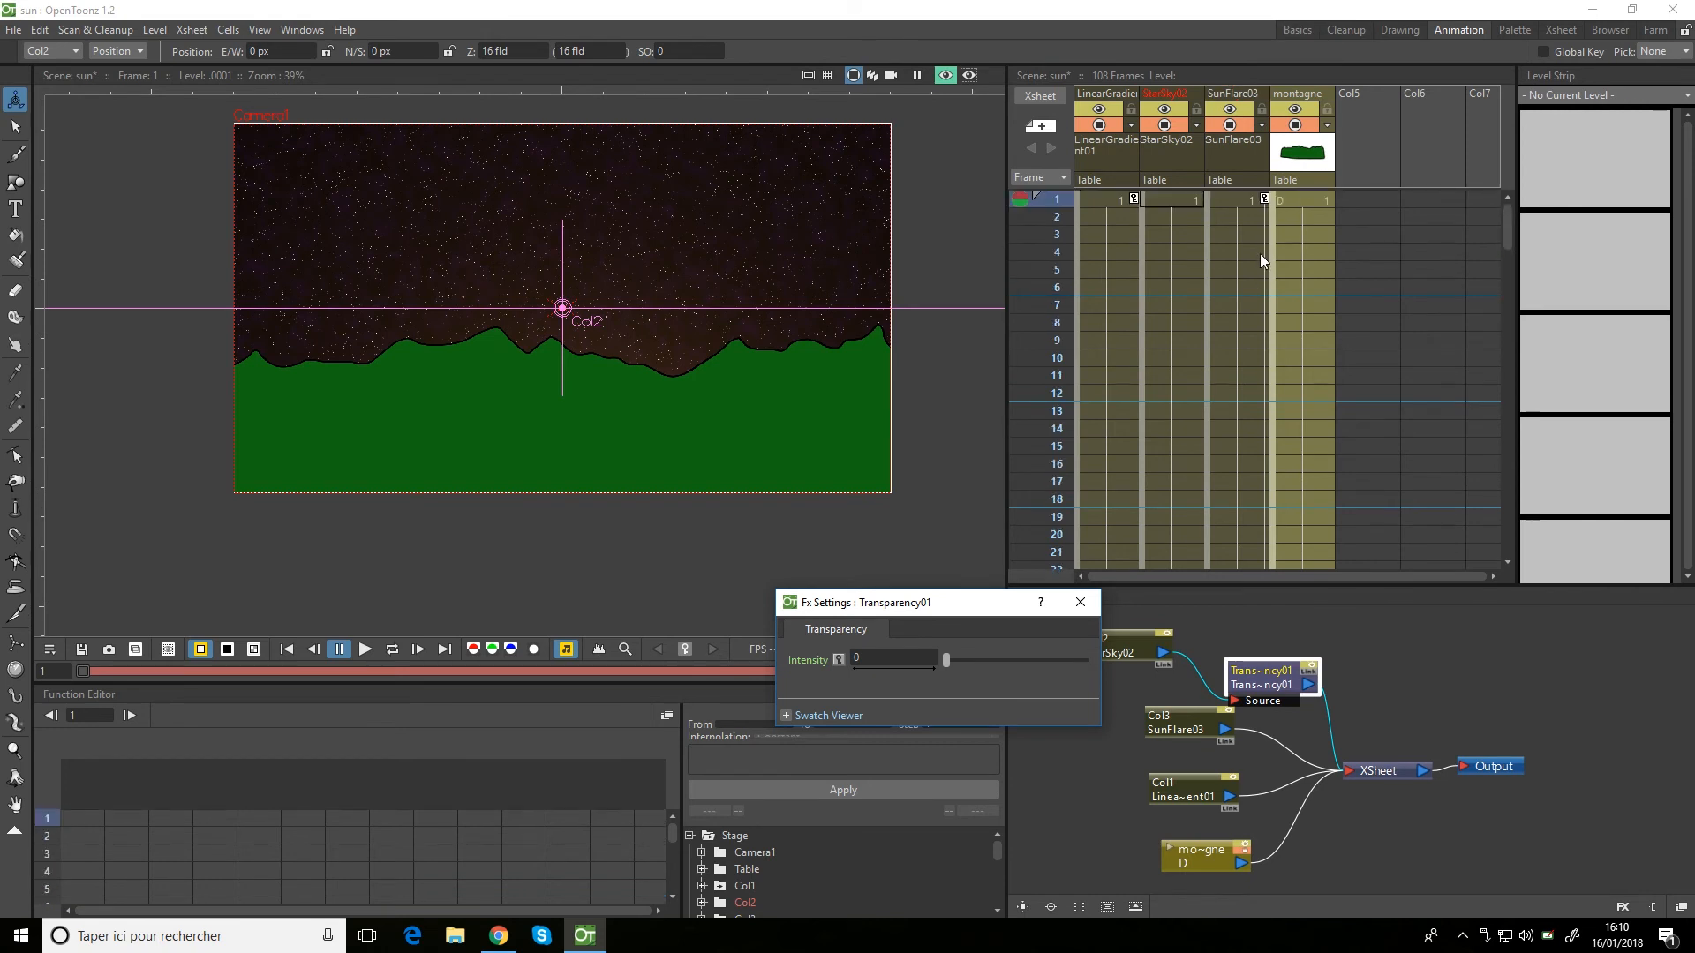
{"action": "left_click", "coordinate": [1179, 196]}
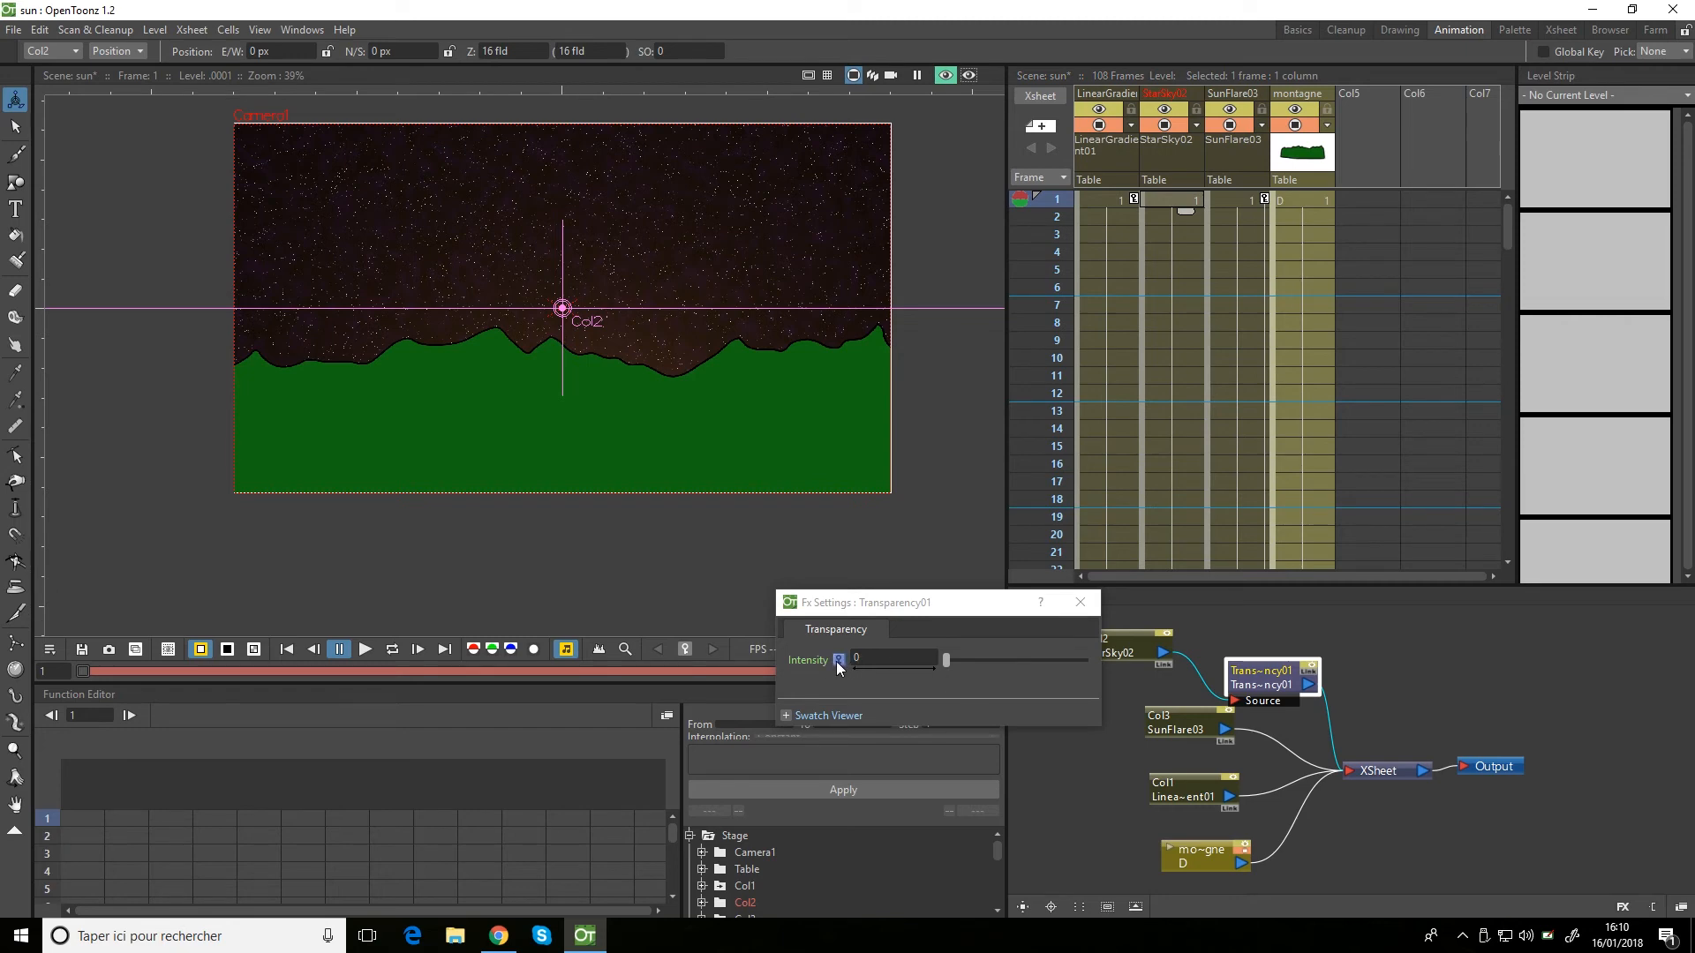
Key the Transparency effect's Intensity at 100 on frame 69 of the StarSky column.
{"action": "scroll", "coordinate": [1191, 371], "scroll_direction": "down", "scroll_amount": 5}
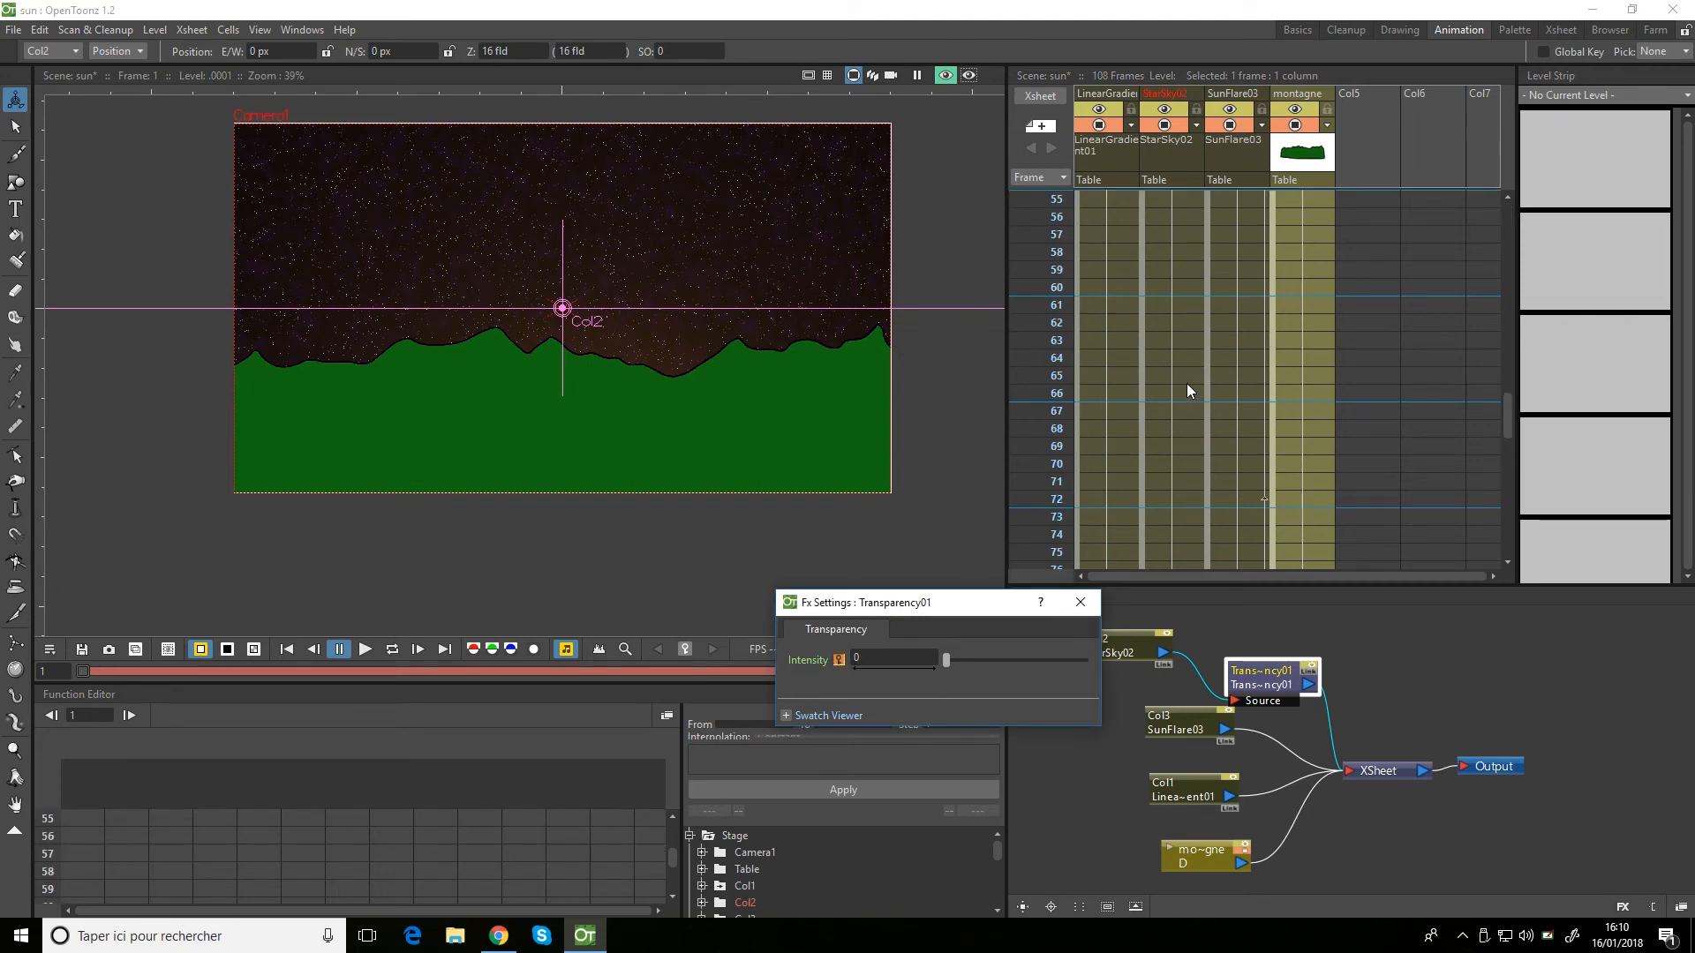
{"action": "left_click", "coordinate": [1186, 392]}
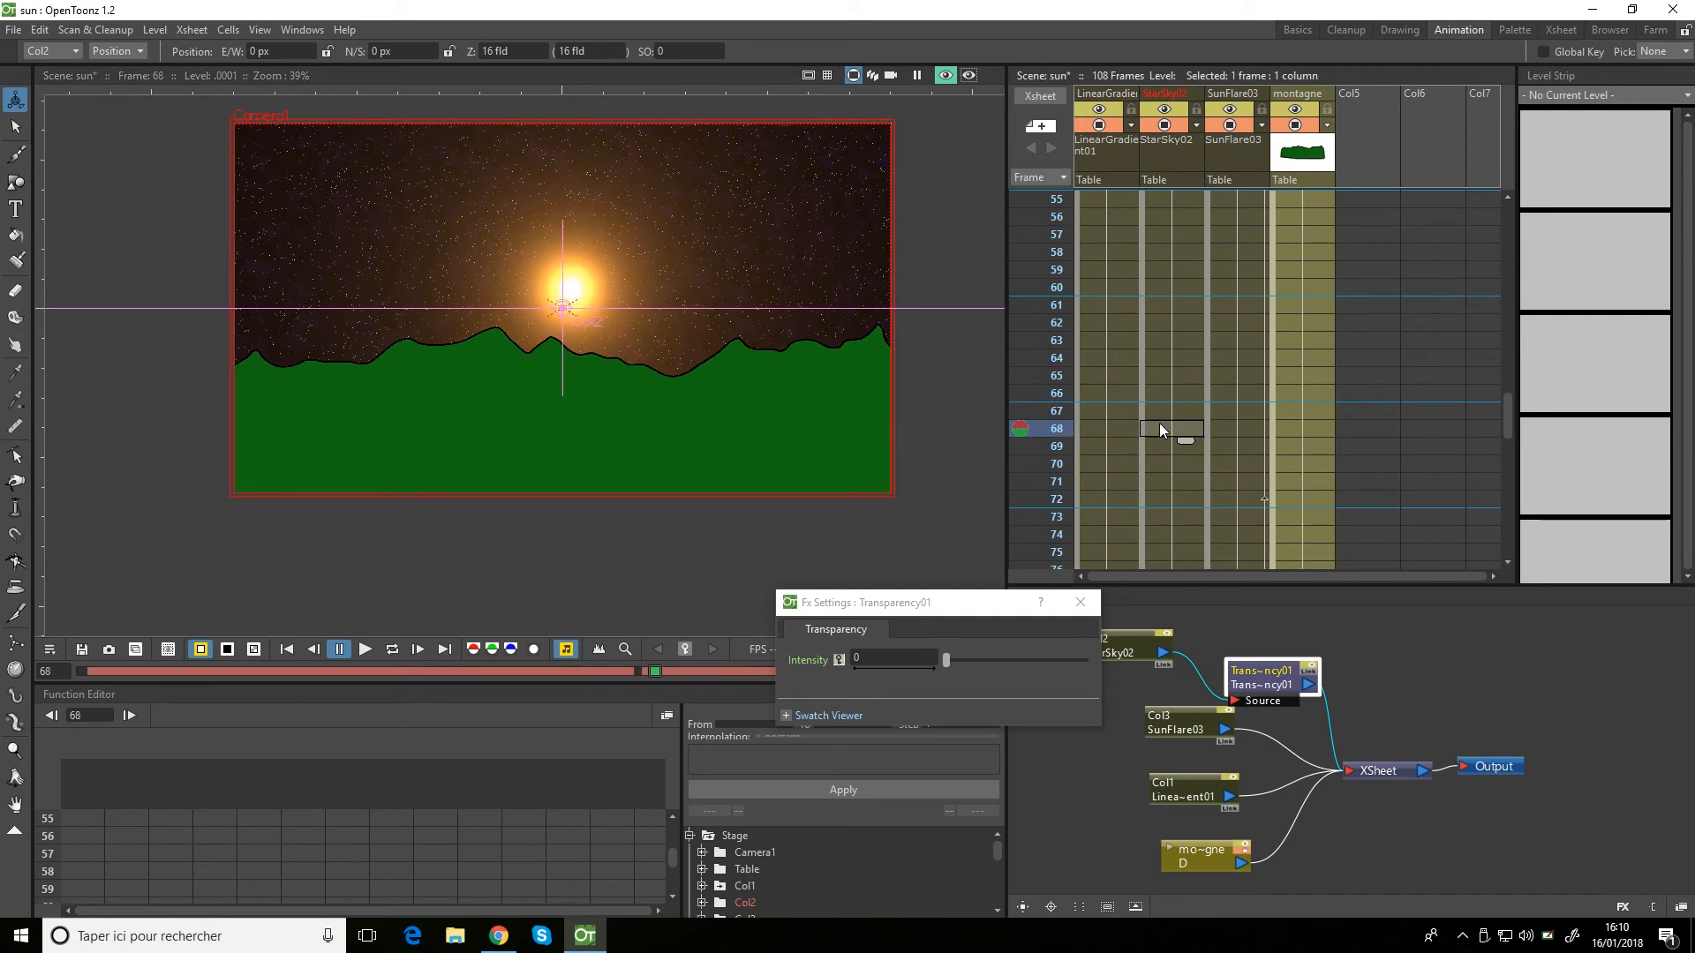
{"action": "left_click", "coordinate": [1162, 447]}
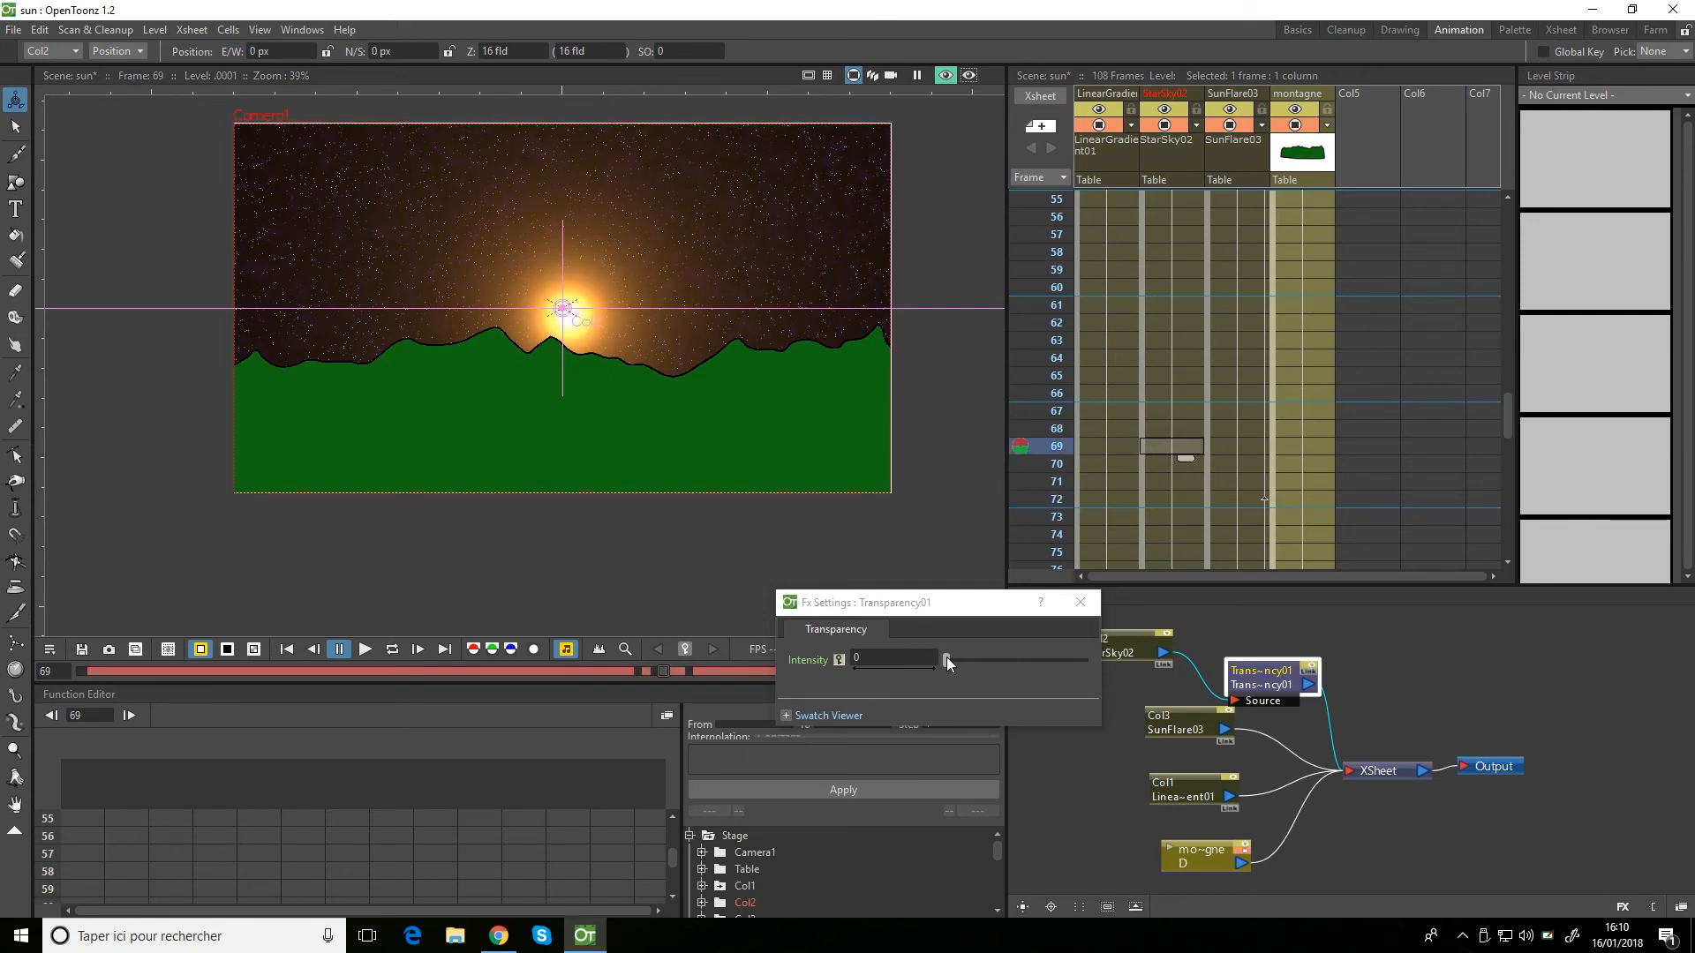
{"action": "left_click_drag", "start_coordinate": [946, 658], "coordinate": [1099, 659]}
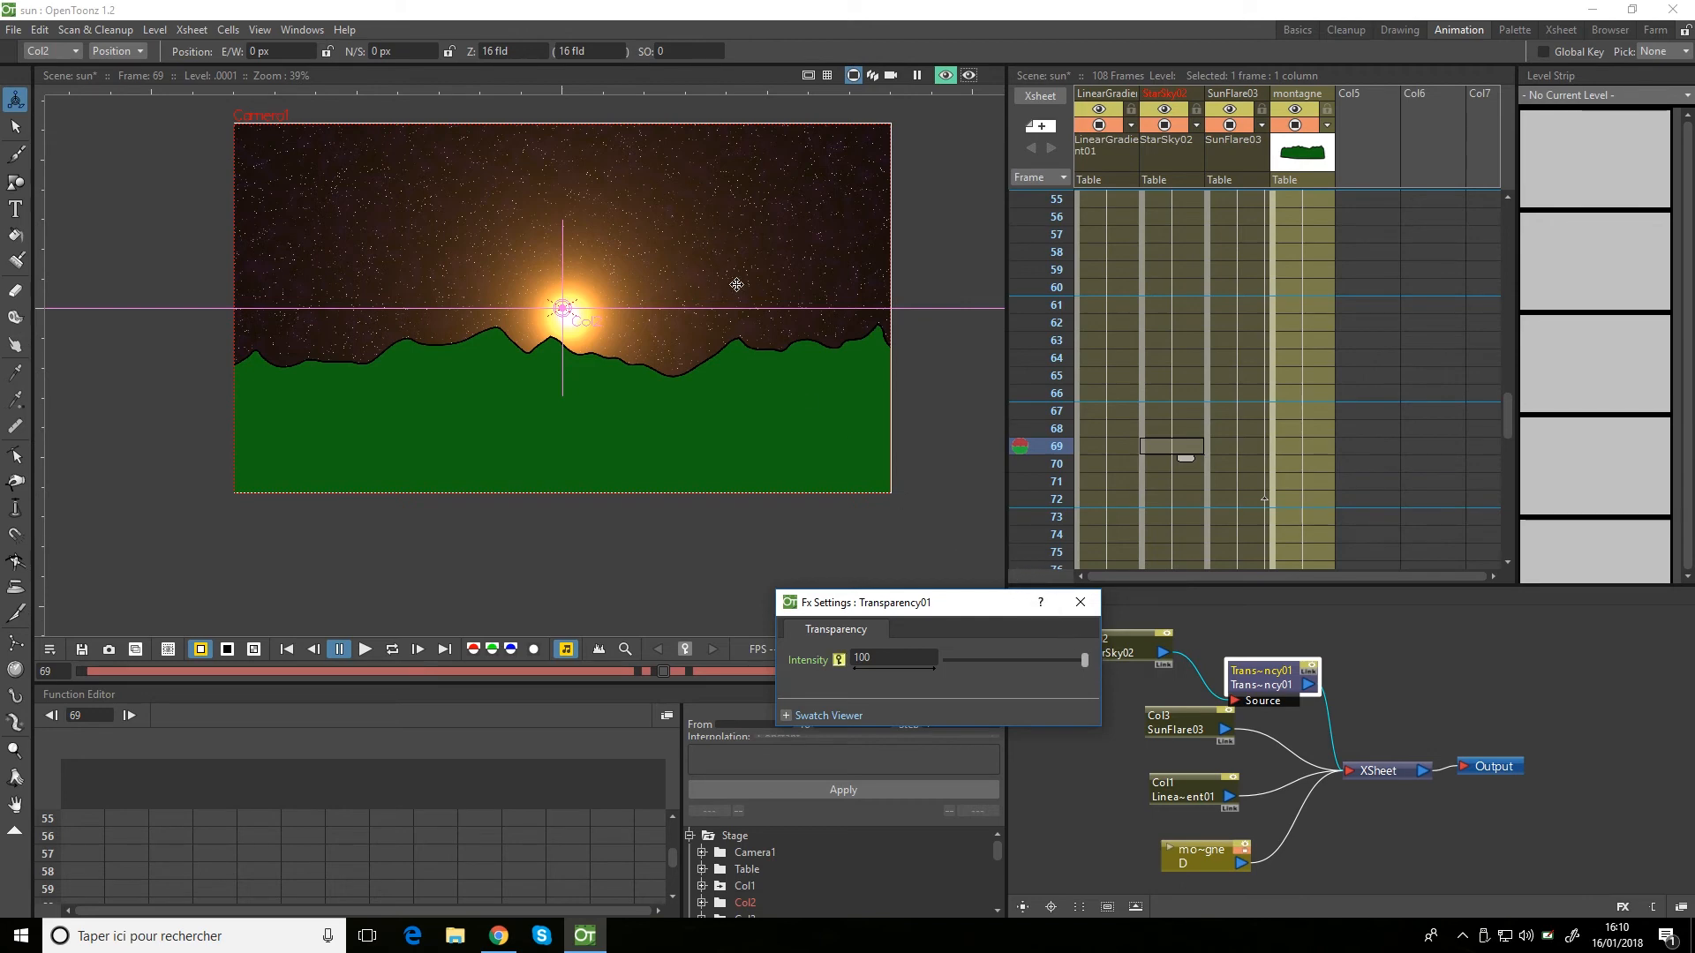
{"action": "left_click", "coordinate": [840, 659]}
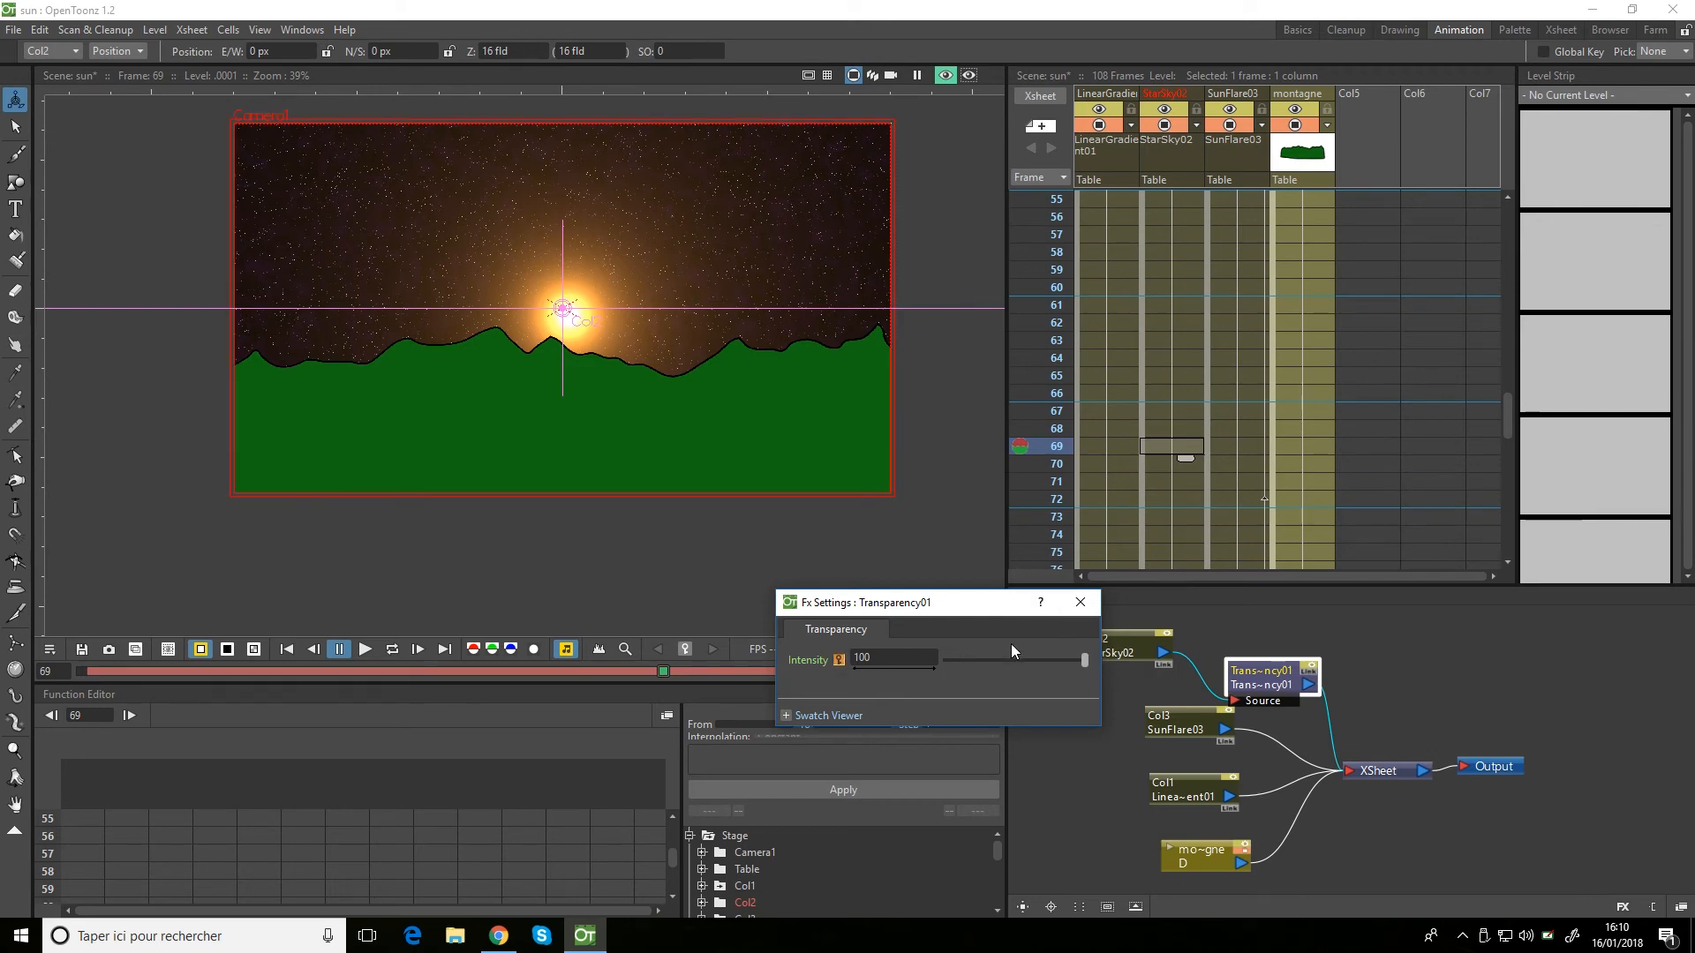
Return to frame 1 and play the animation to preview the night sky fading out.
{"action": "scroll", "coordinate": [1174, 476], "scroll_direction": "down", "scroll_amount": 2}
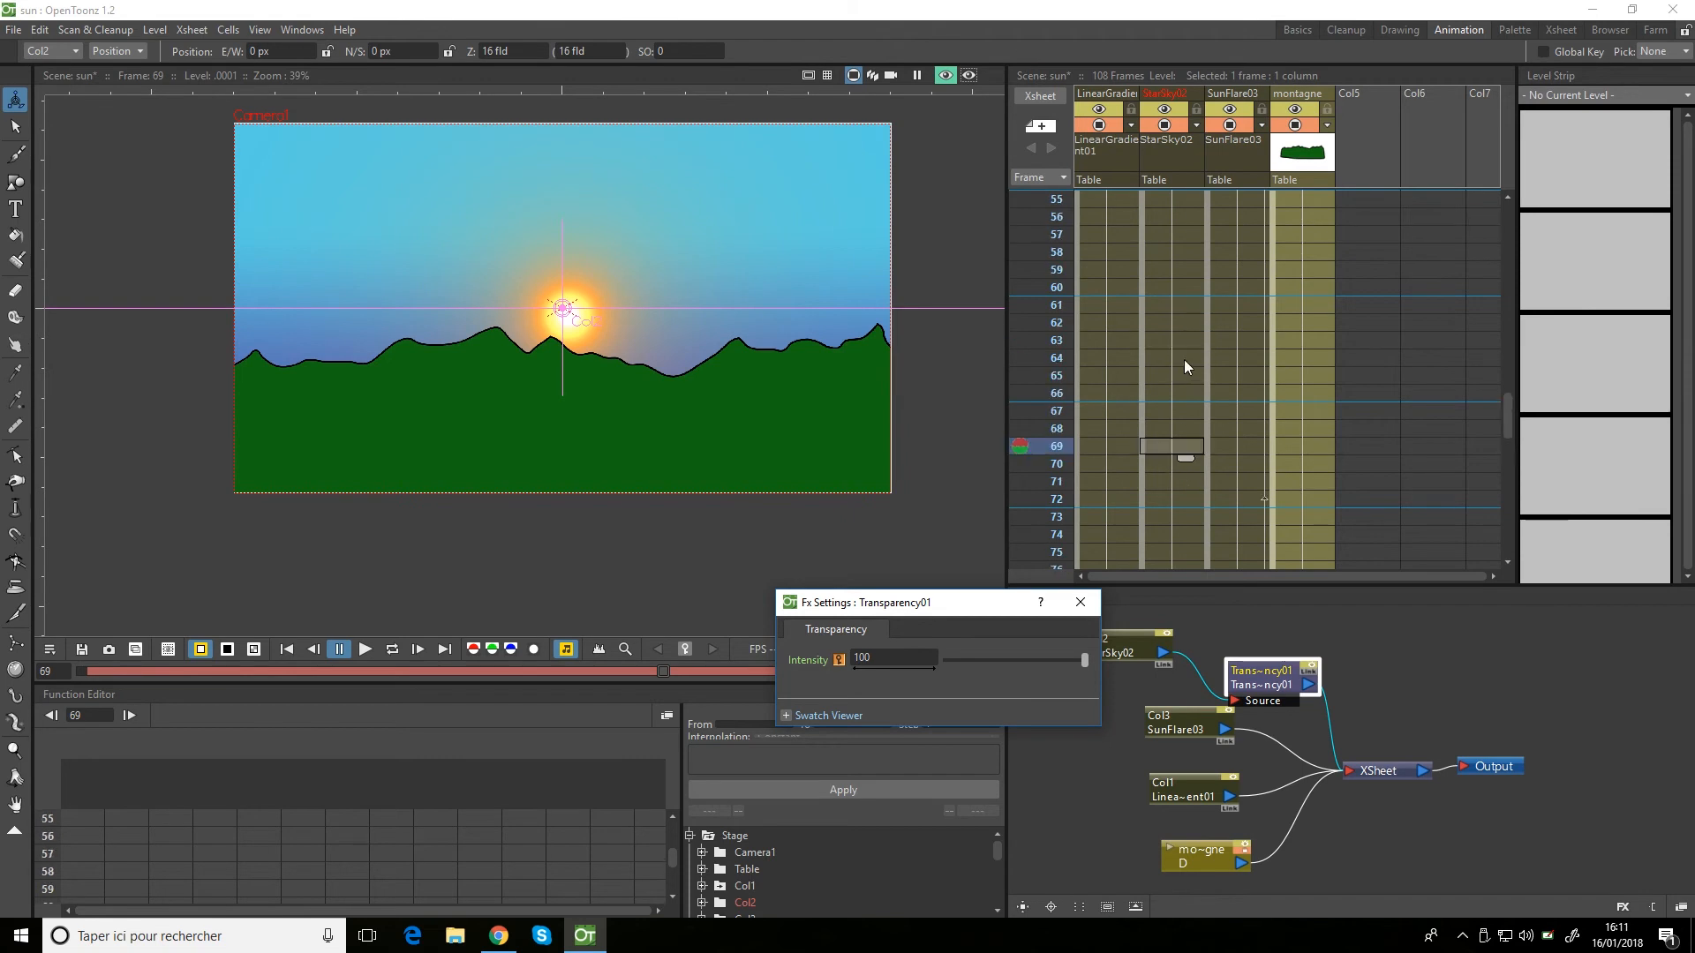
{"action": "scroll", "coordinate": [1183, 359], "scroll_direction": "up", "scroll_amount": 20}
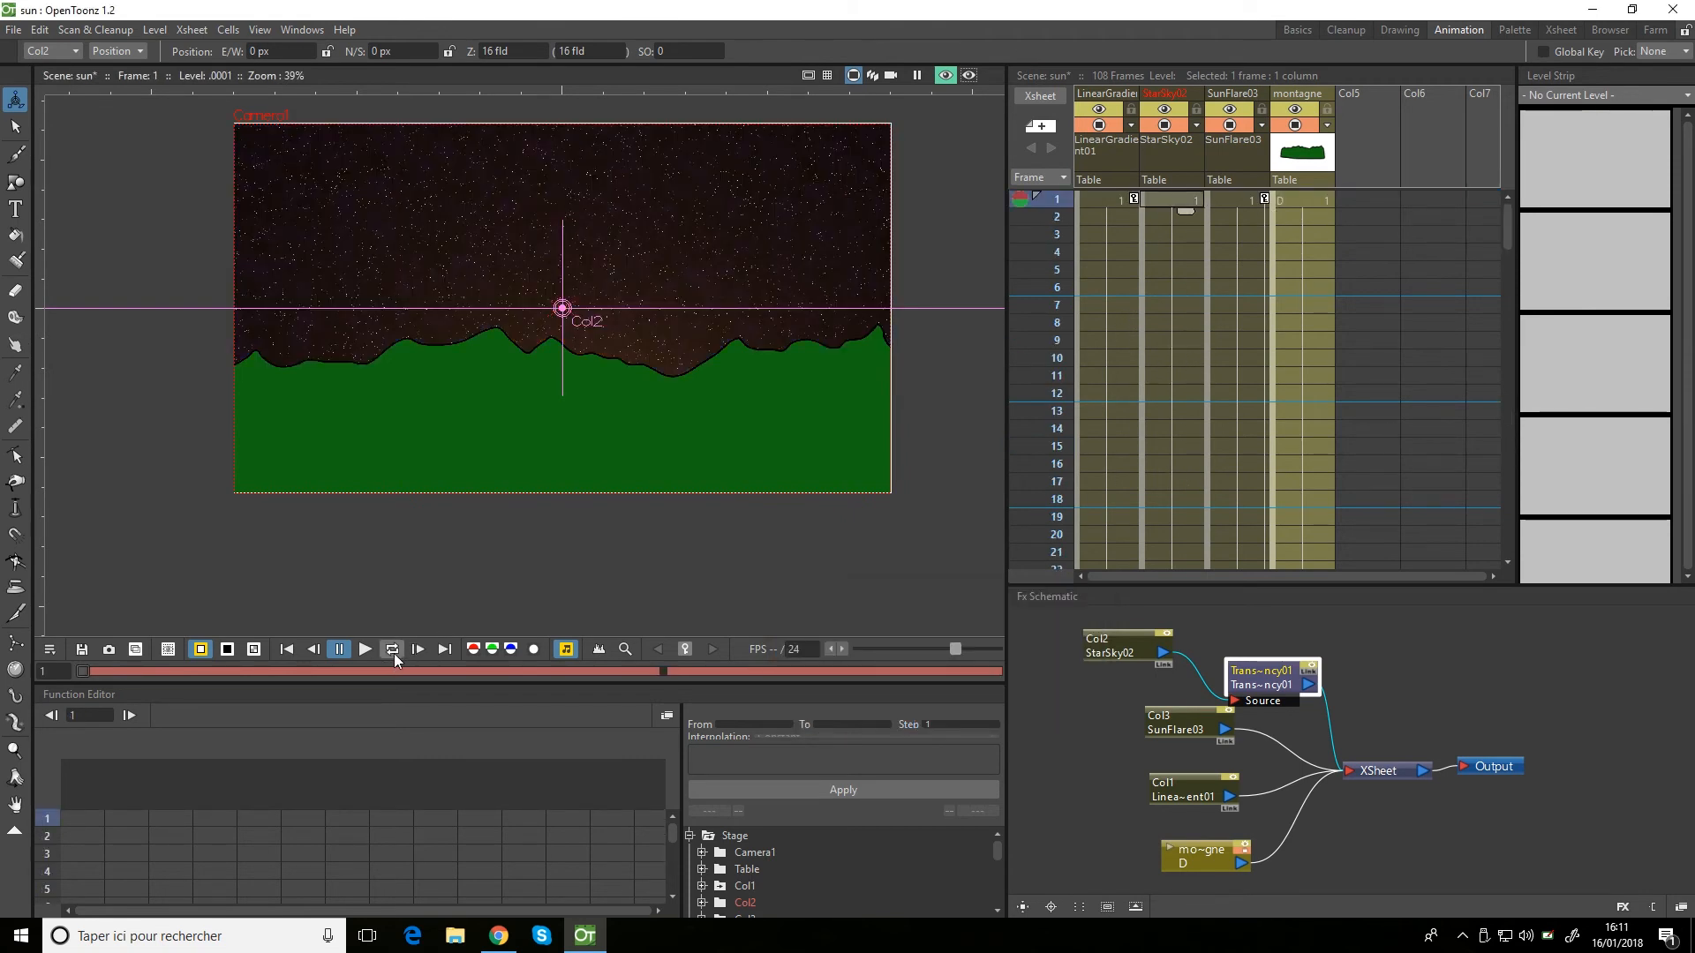
{"action": "left_click", "coordinate": [364, 649]}
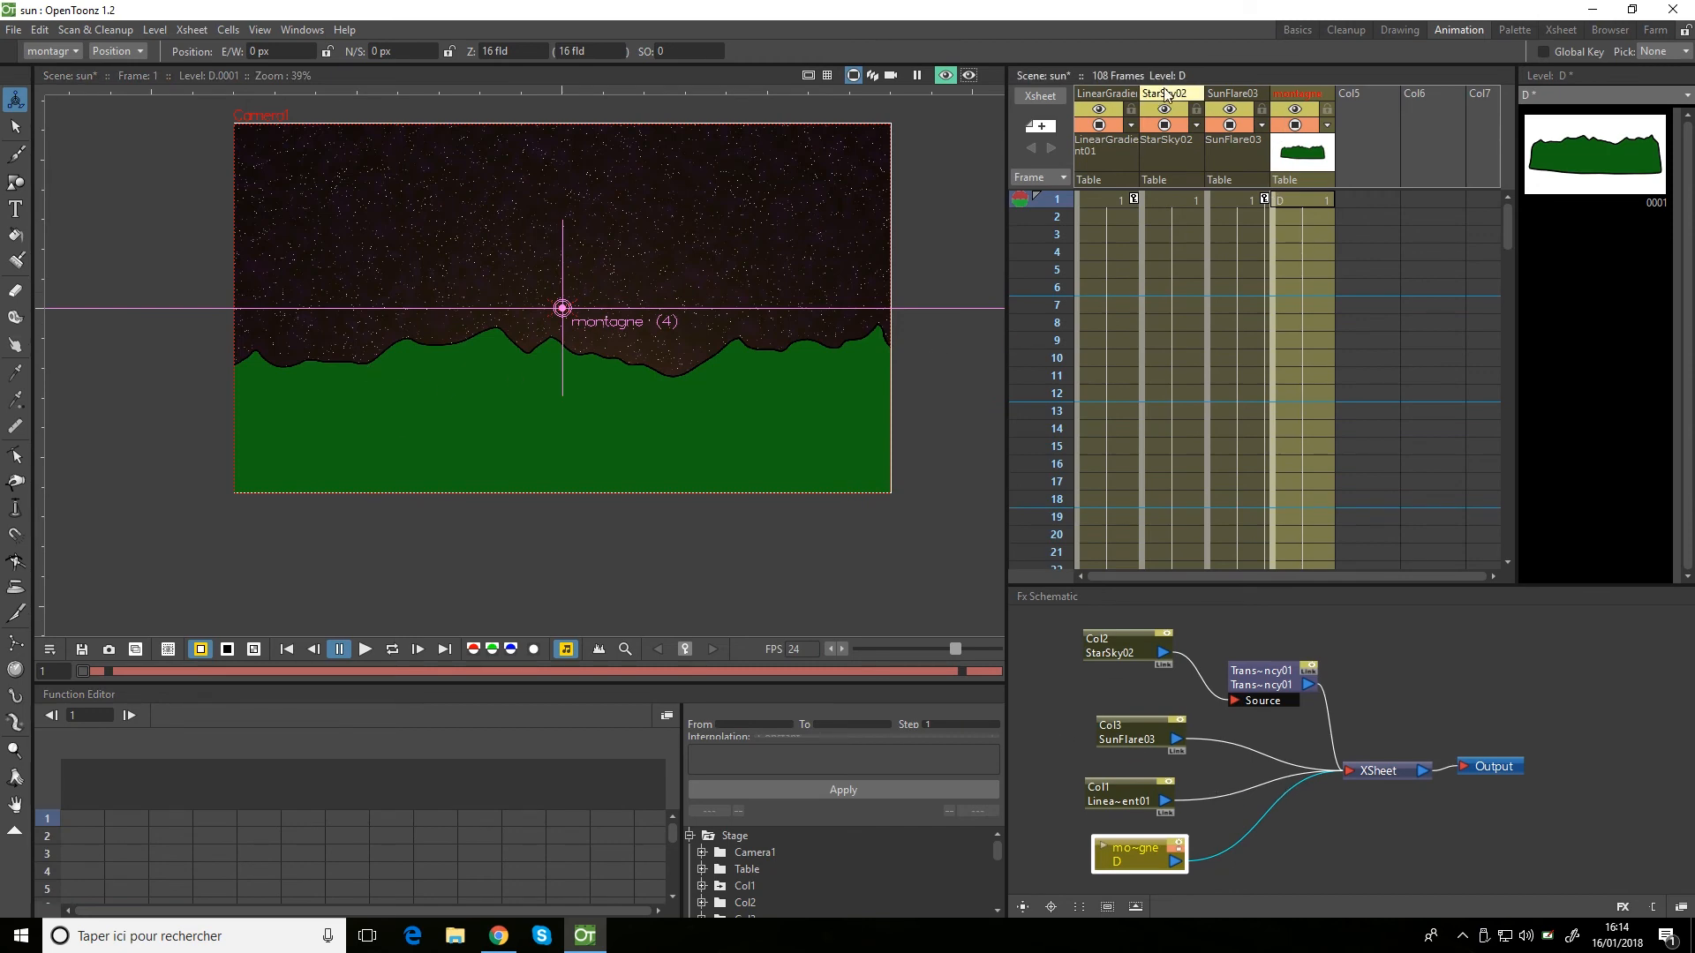
Switch to the Basics workspace and view the scene on frame 95 of the montagne column.
{"action": "left_click", "coordinate": [1310, 28]}
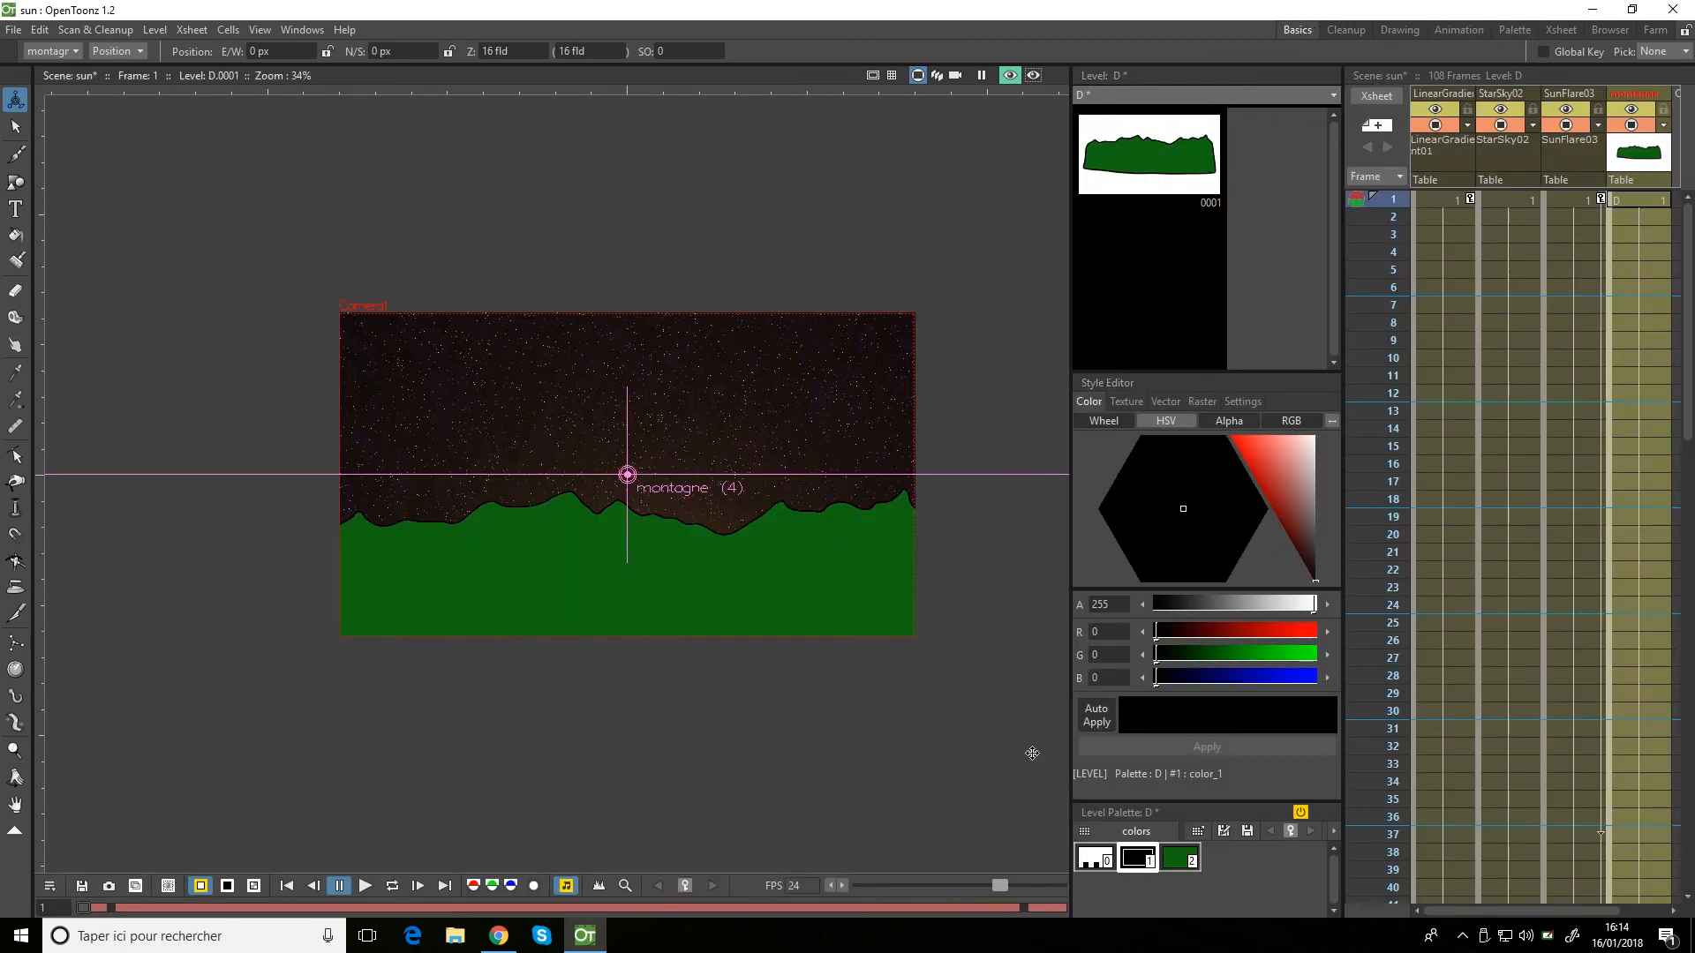
{"action": "scroll", "coordinate": [704, 550], "scroll_direction": "up", "scroll_amount": 1}
{"action": "scroll", "coordinate": [1417, 787], "scroll_direction": "down", "scroll_amount": 7}
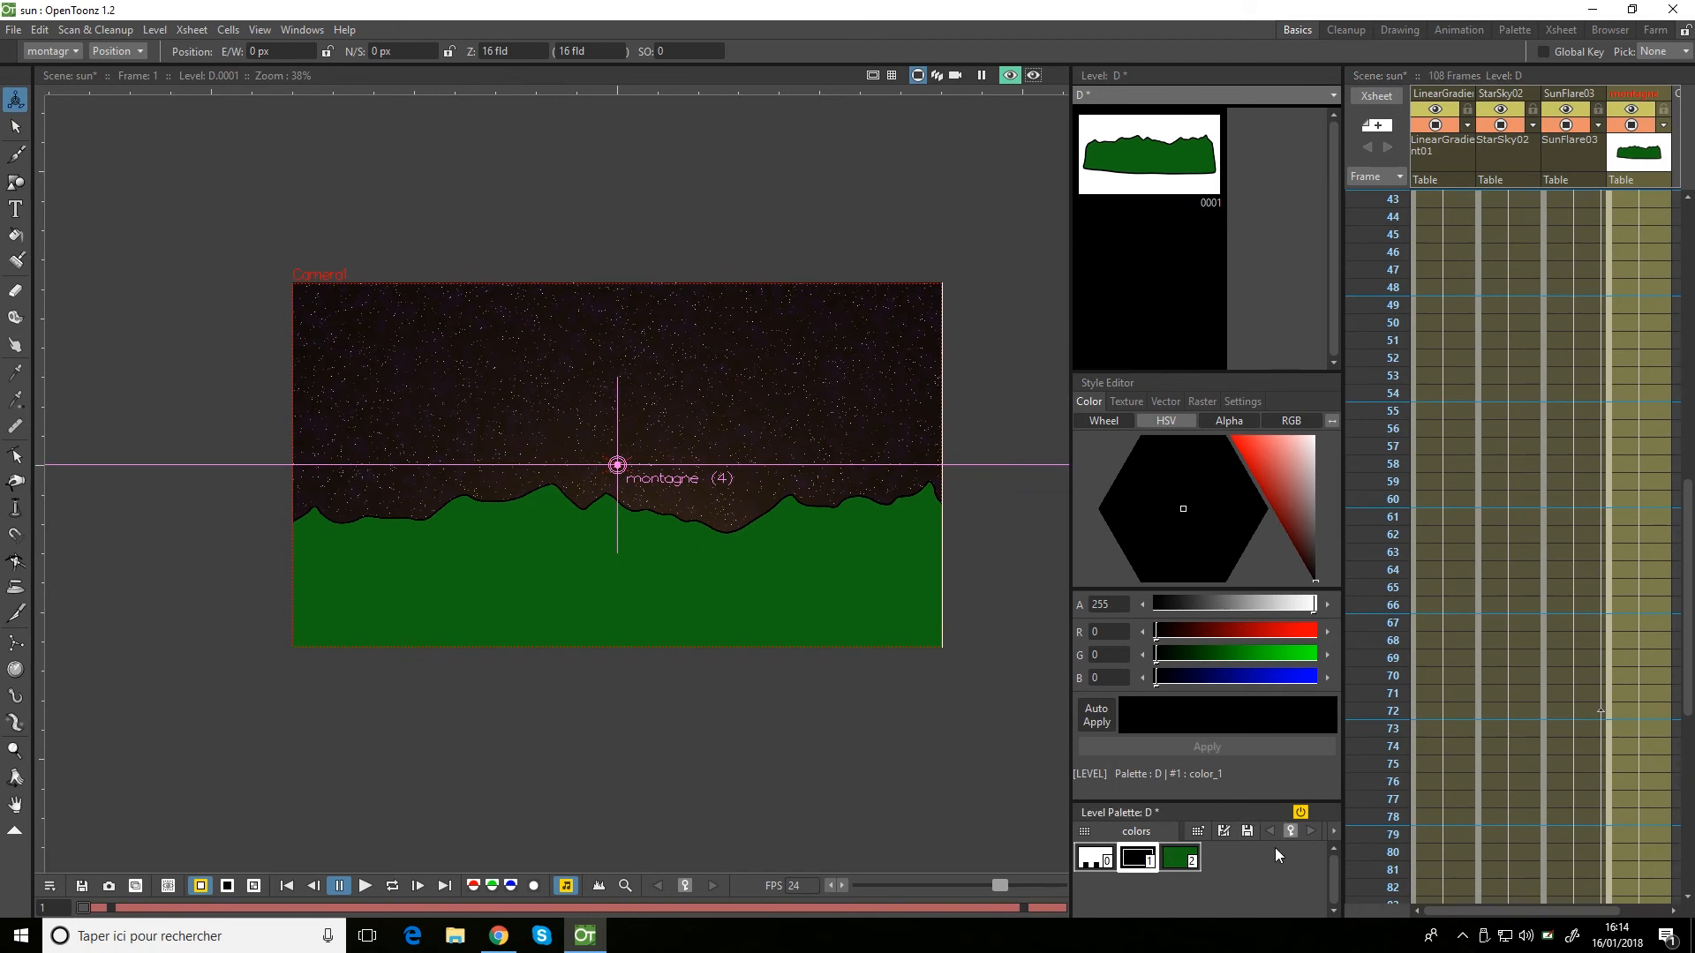
{"action": "scroll", "coordinate": [1663, 631], "scroll_direction": "down", "scroll_amount": 5}
{"action": "left_click", "coordinate": [1647, 585]}
{"action": "scroll", "coordinate": [1644, 536], "scroll_direction": "up", "scroll_amount": 4}
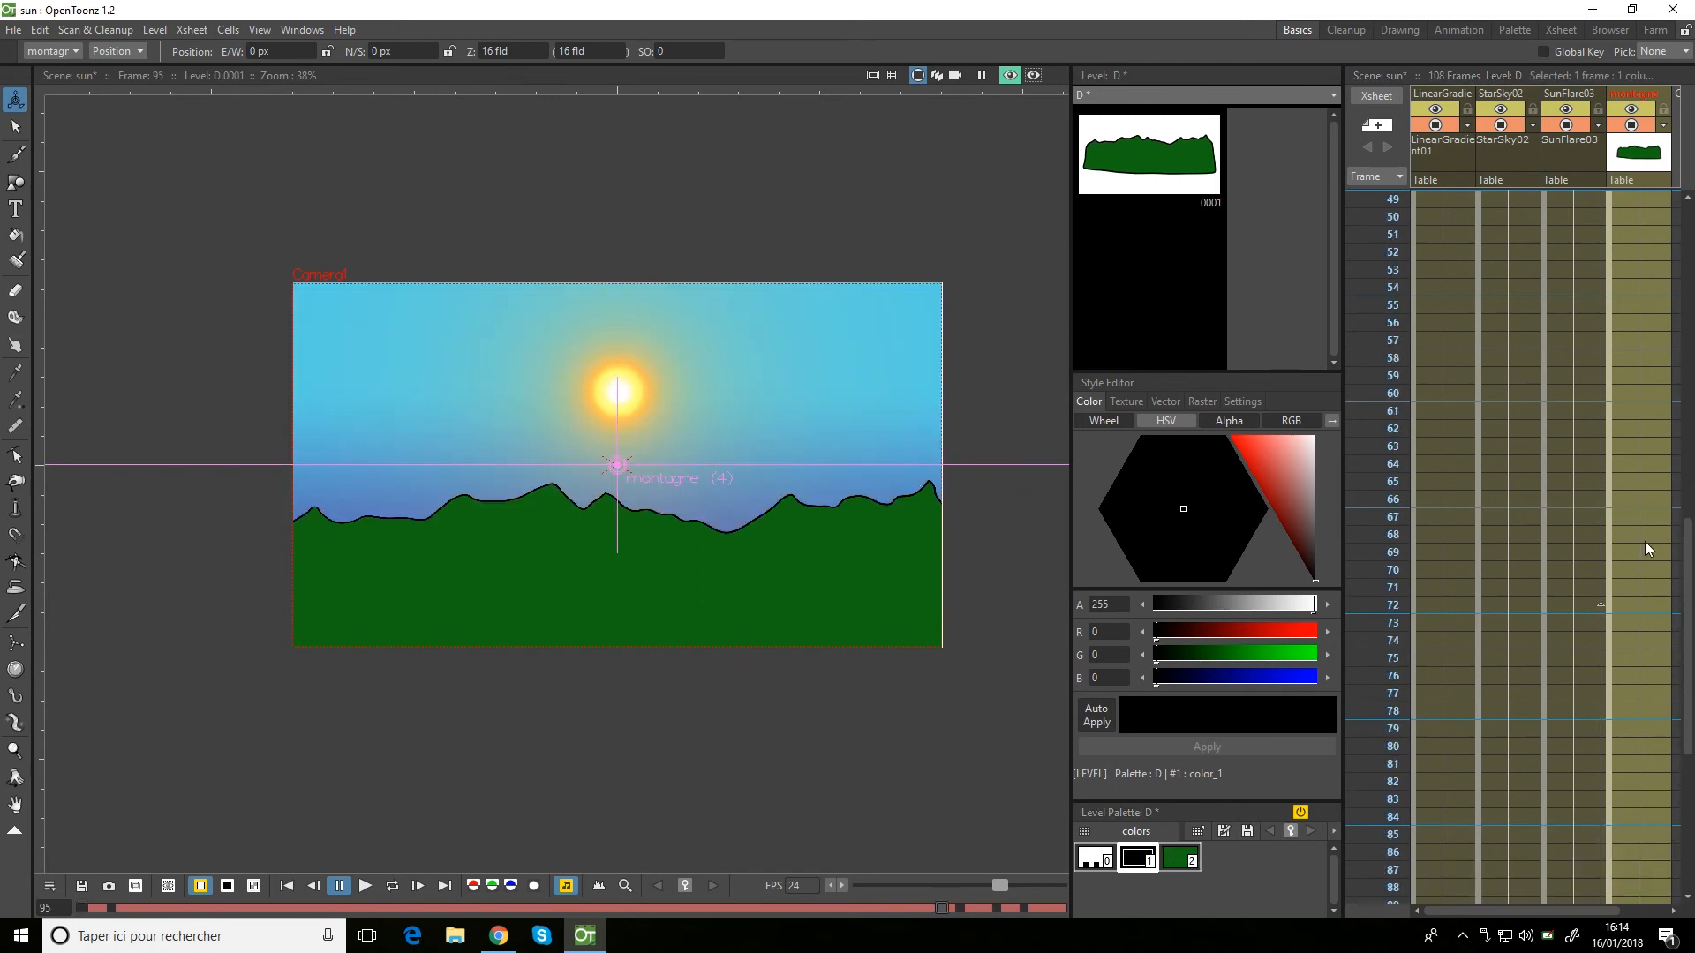
Key the mountains' green palette style, color_2, on frame 79.
{"action": "left_click", "coordinate": [1642, 546]}
{"action": "left_click", "coordinate": [1655, 637]}
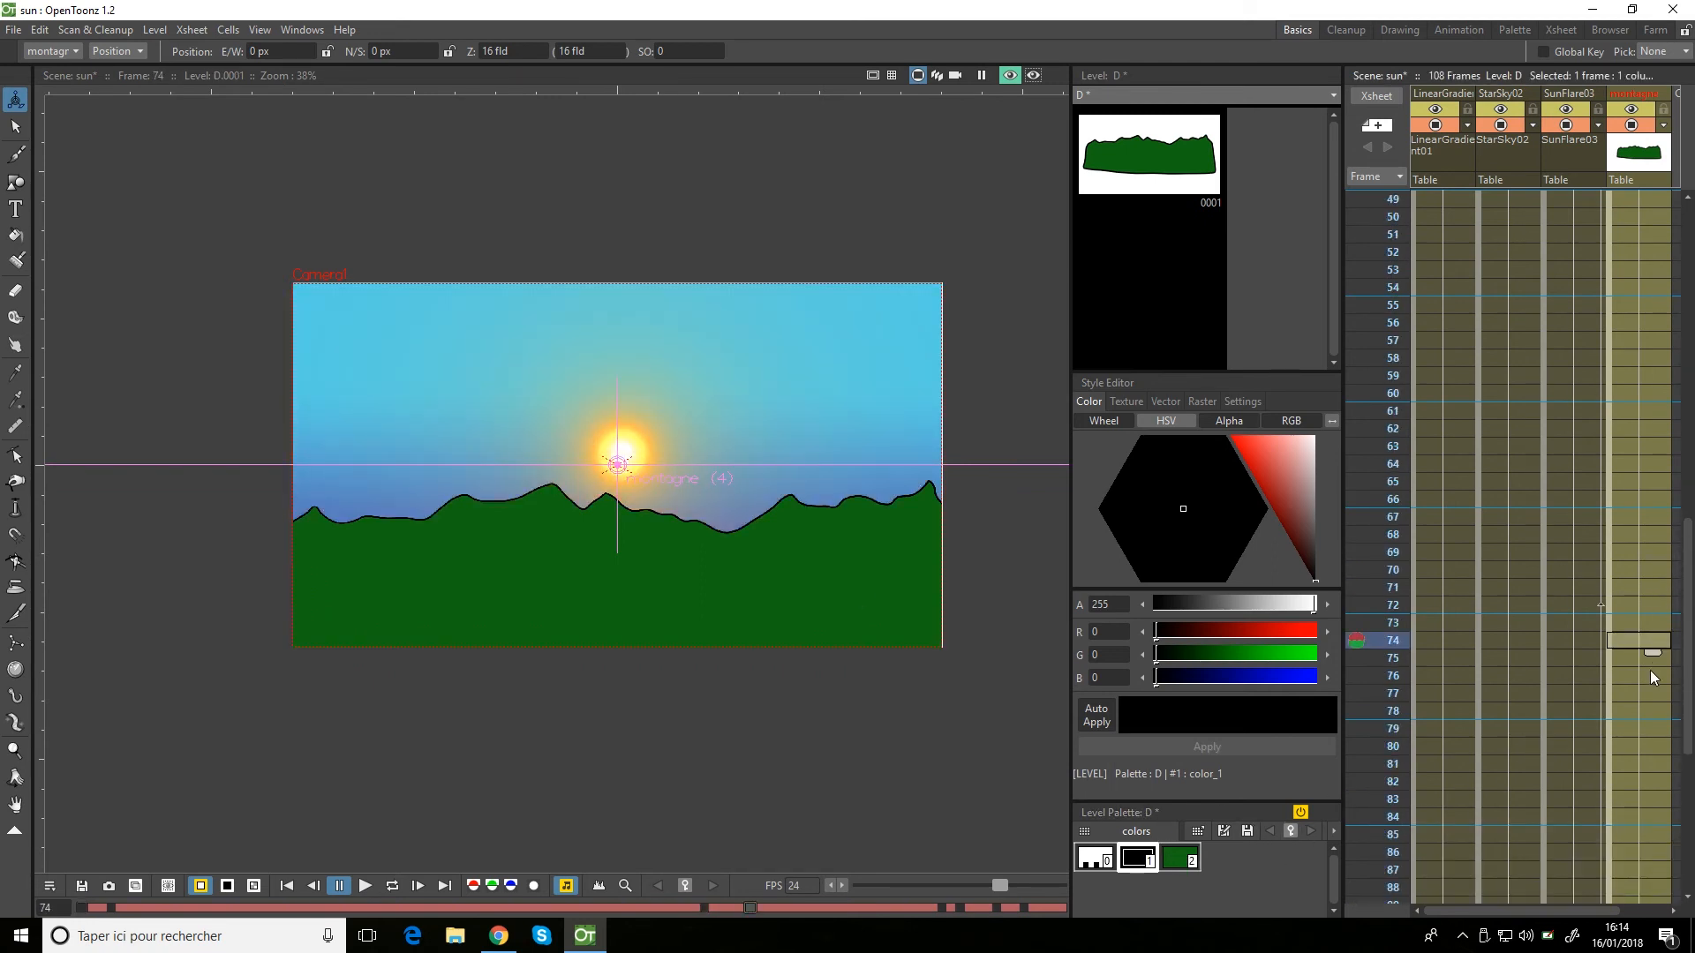
{"action": "left_click", "coordinate": [1650, 670]}
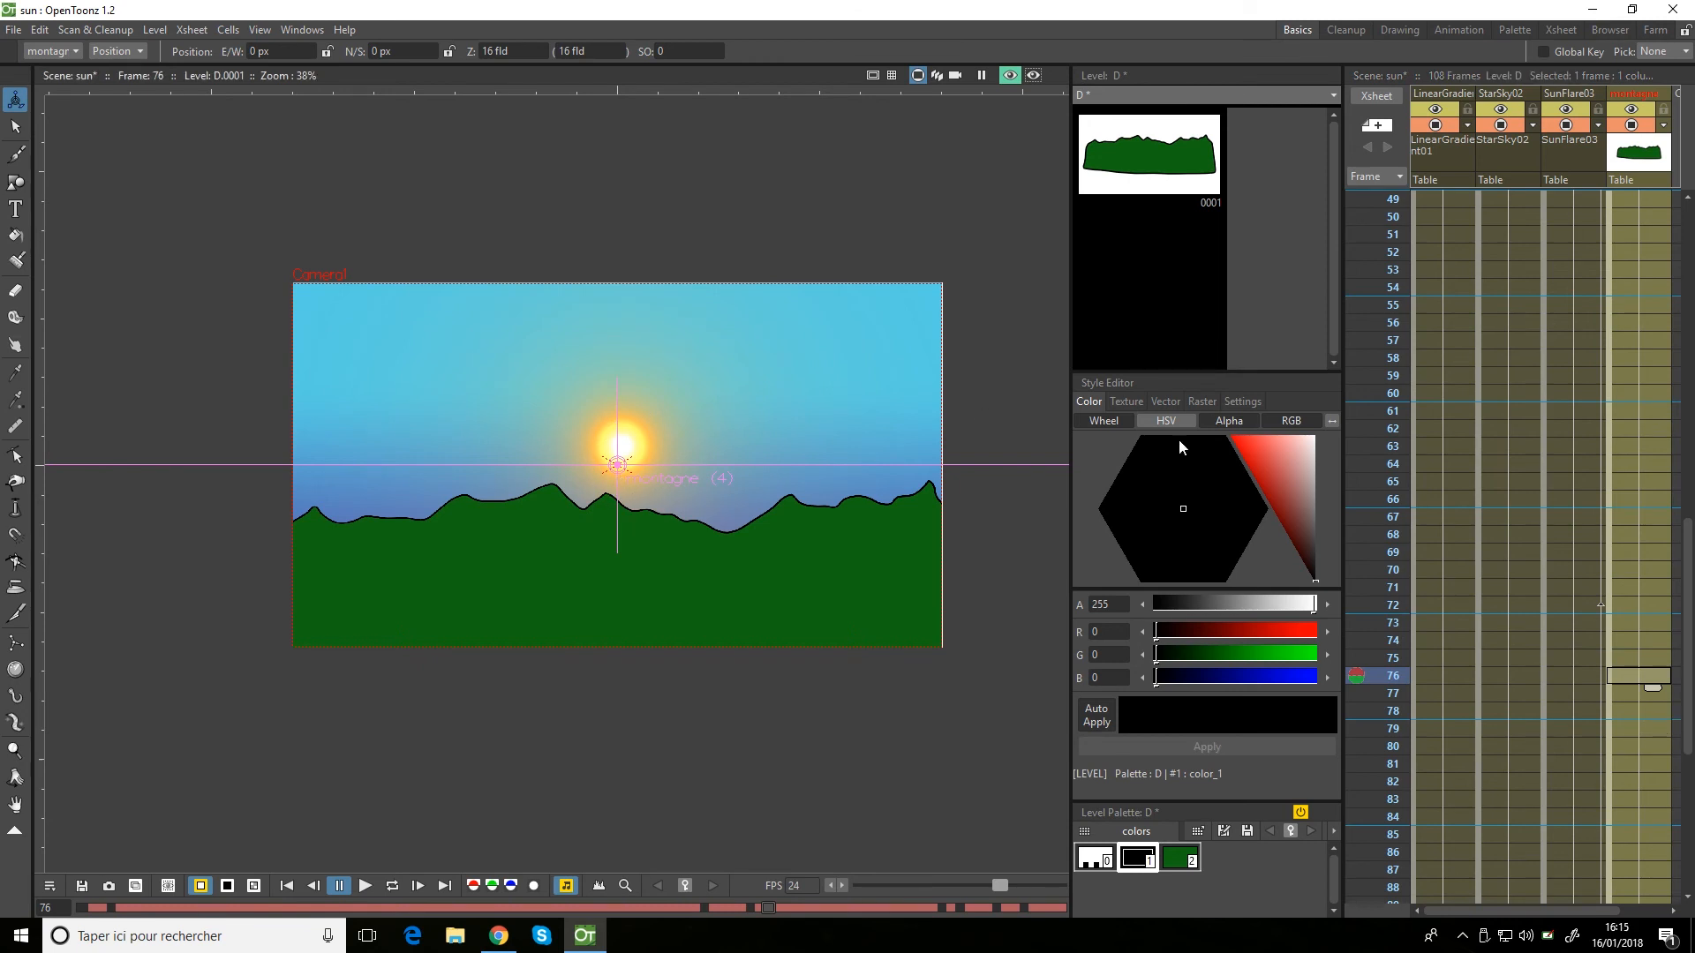
{"action": "left_click", "coordinate": [1645, 618]}
{"action": "left_click", "coordinate": [1642, 728]}
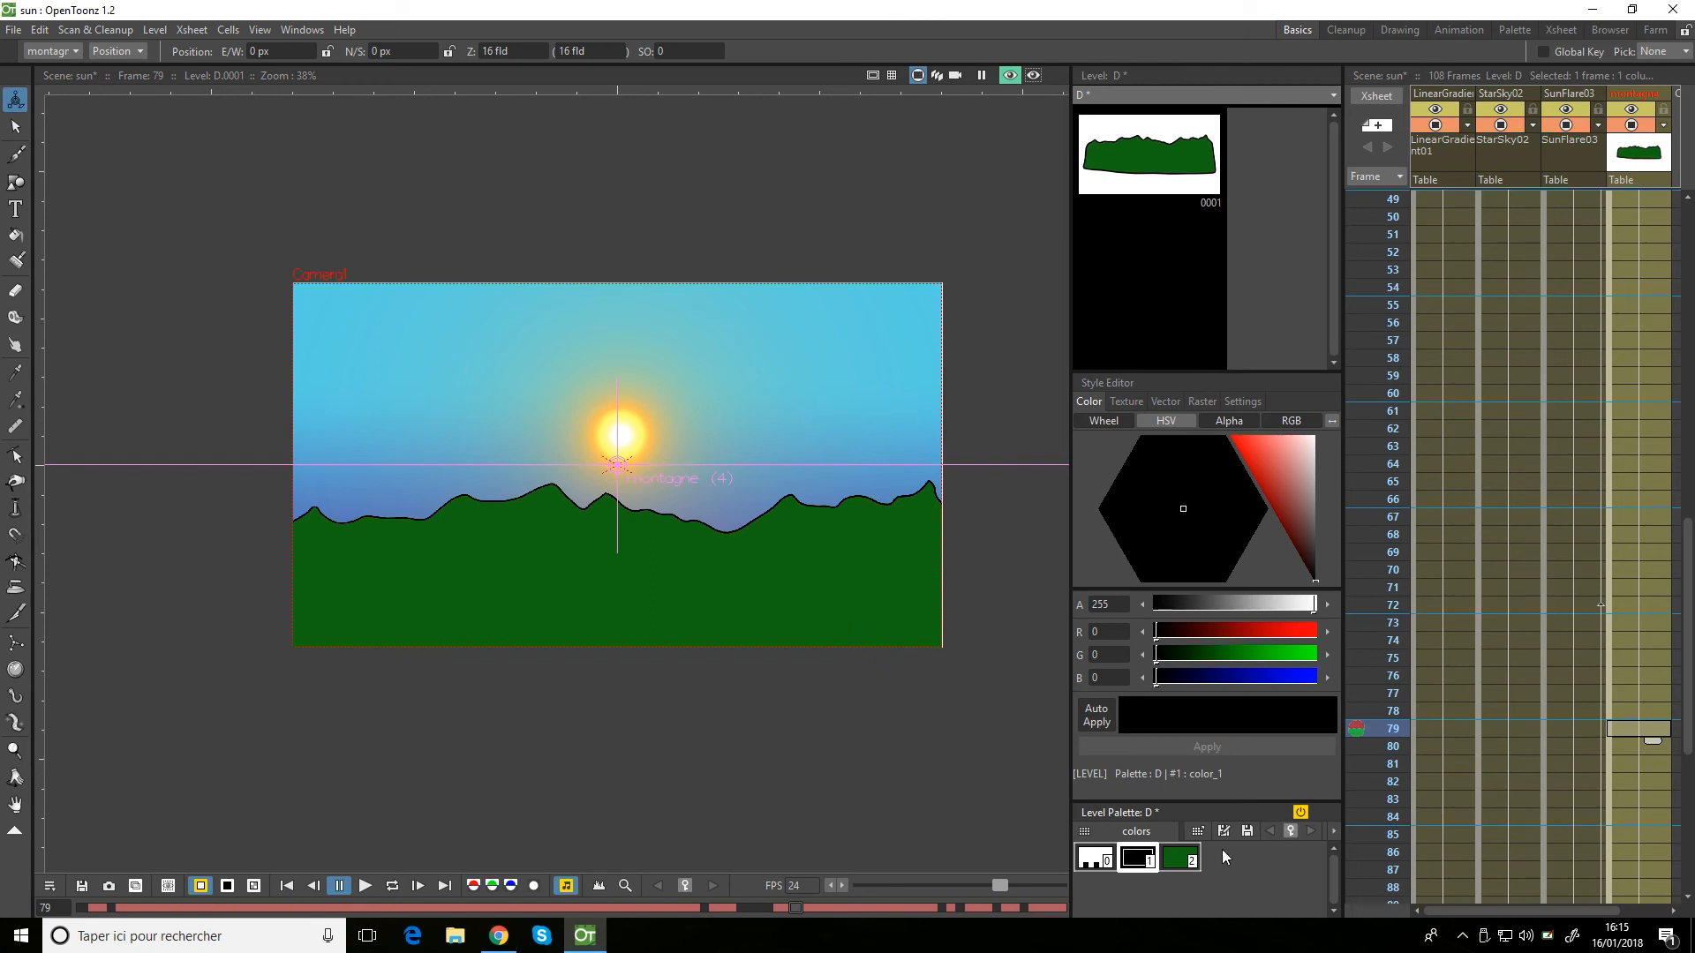
{"action": "left_click", "coordinate": [1183, 860]}
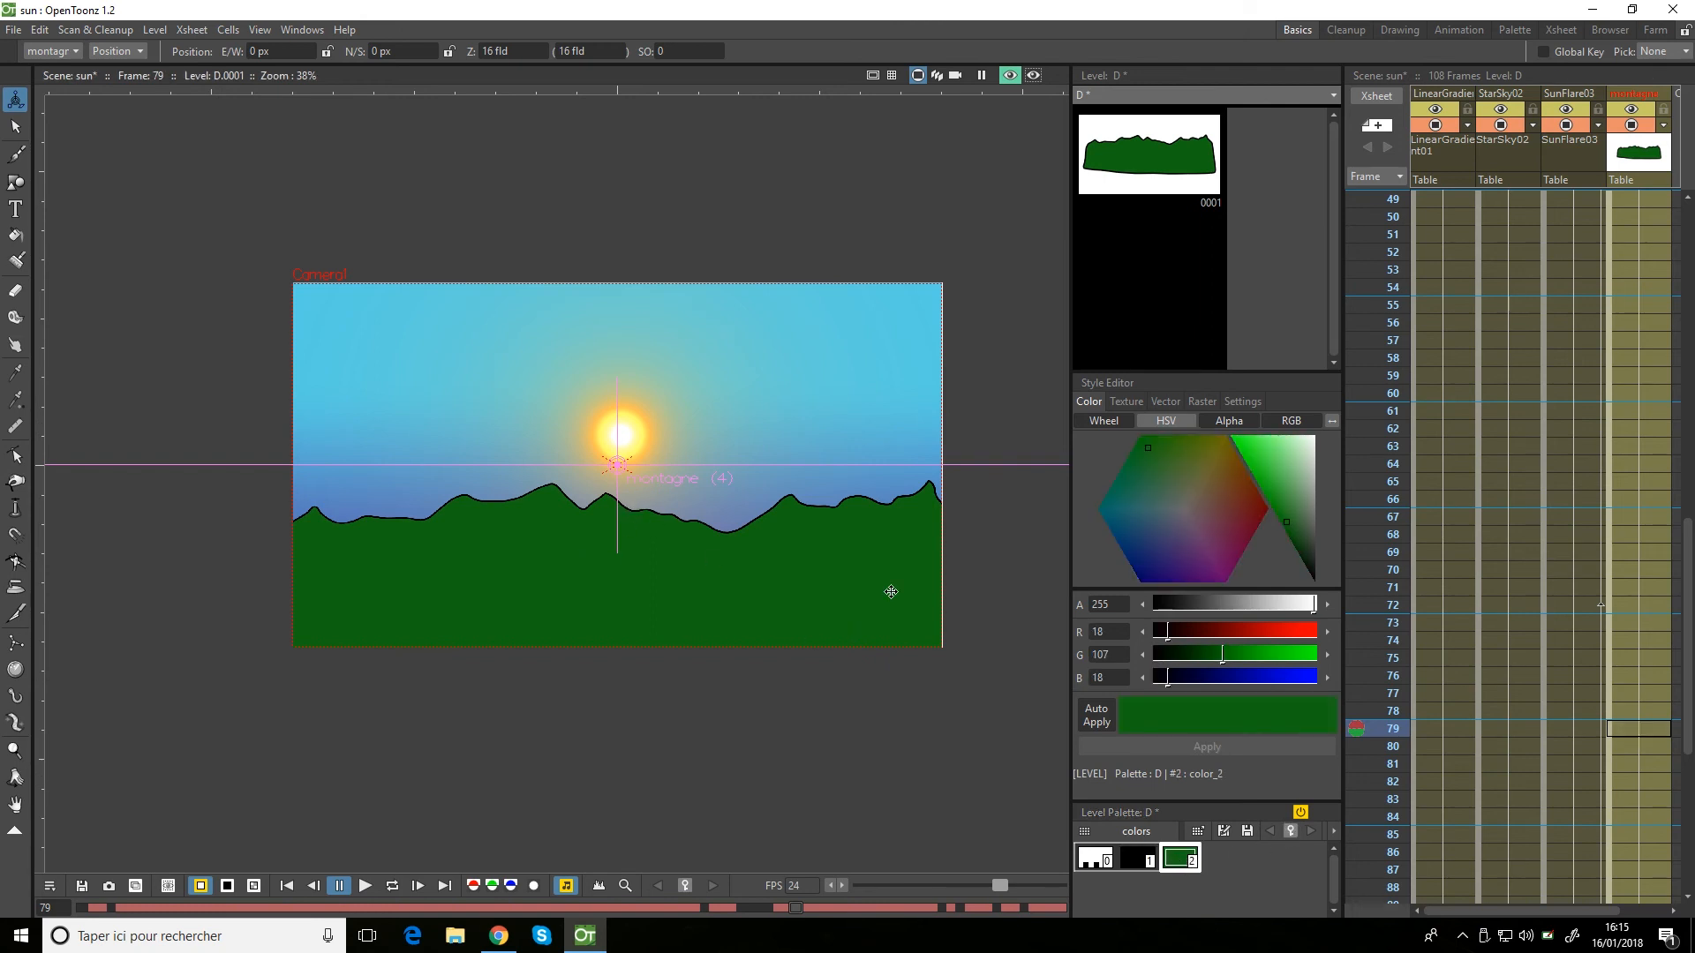
{"action": "left_click", "coordinate": [1289, 829]}
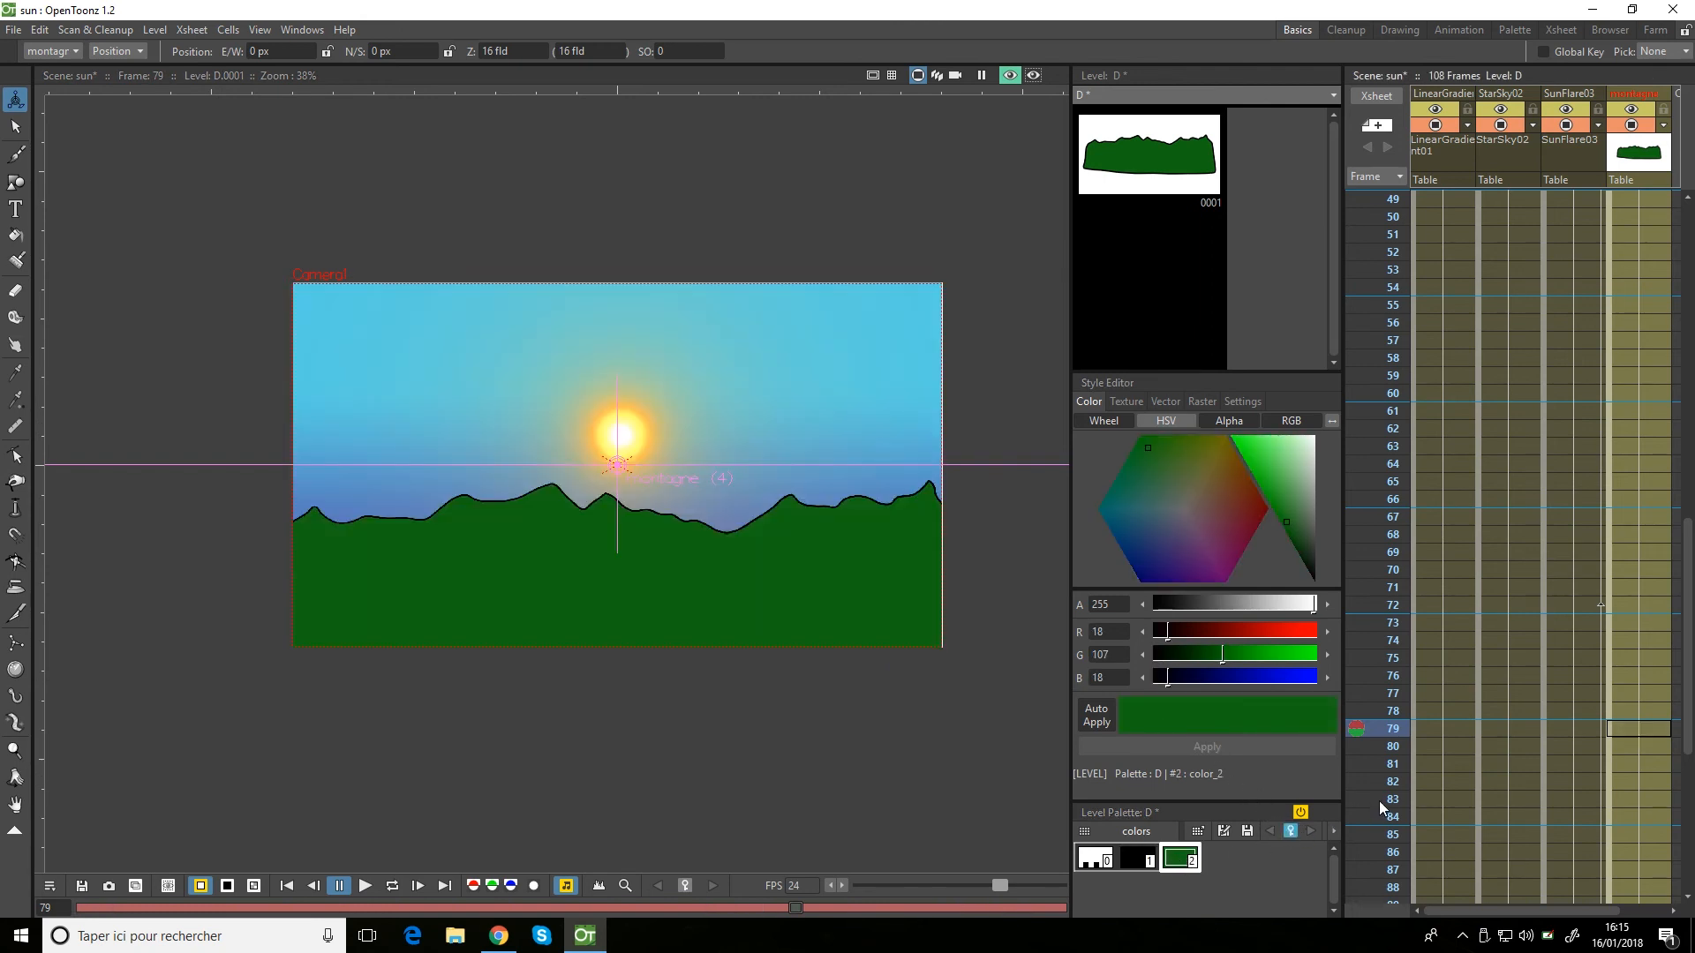
On frame 1, set the mountains' green fill style to black and play the animation in a loop.
{"action": "left_click_drag", "start_coordinate": [1687, 640], "coordinate": [1687, 202]}
{"action": "left_click", "coordinate": [1635, 201]}
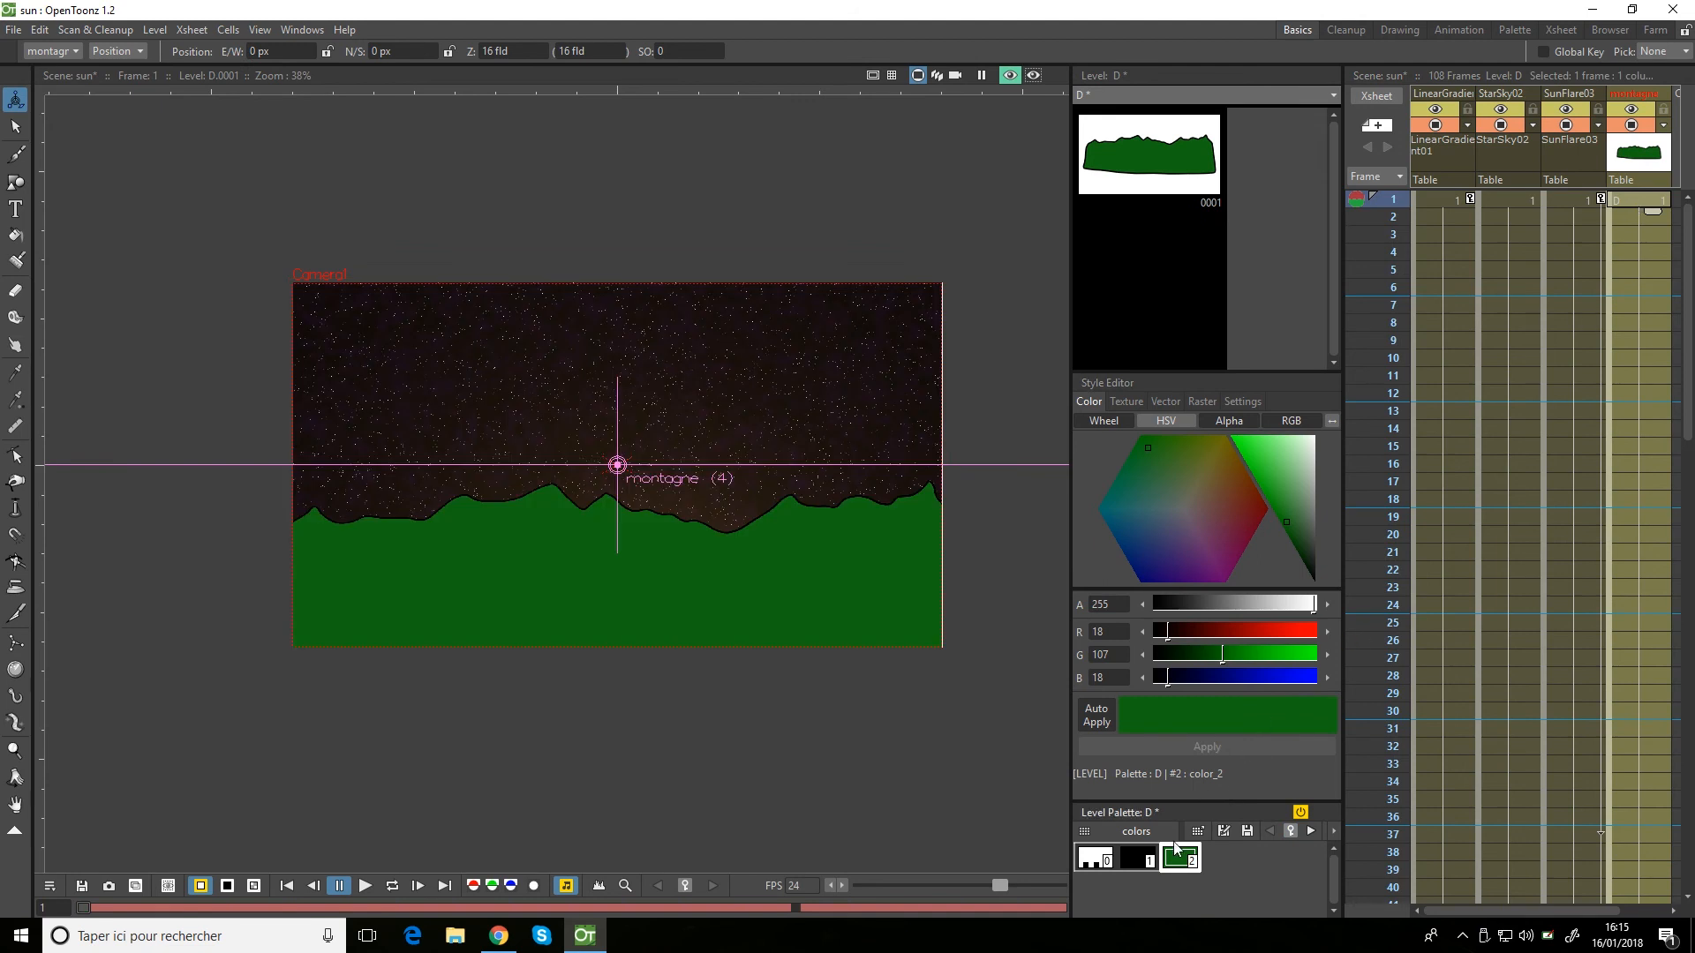
{"action": "left_click", "coordinate": [1175, 858]}
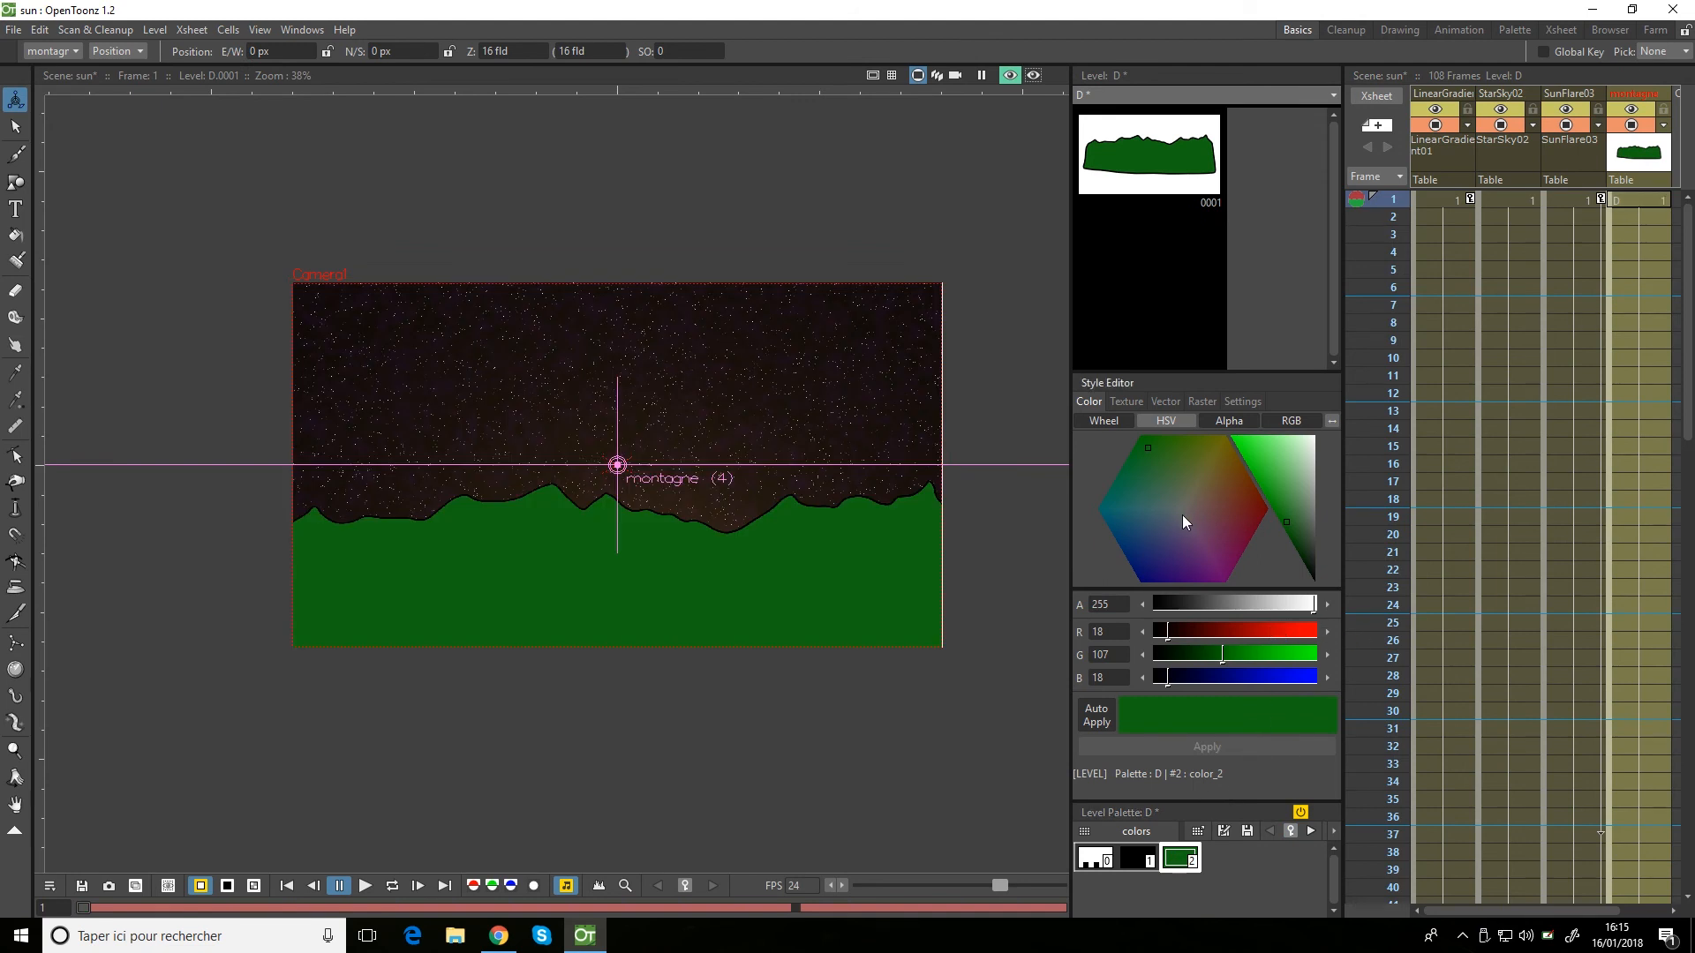
{"action": "left_click_drag", "start_coordinate": [1295, 520], "coordinate": [1338, 651]}
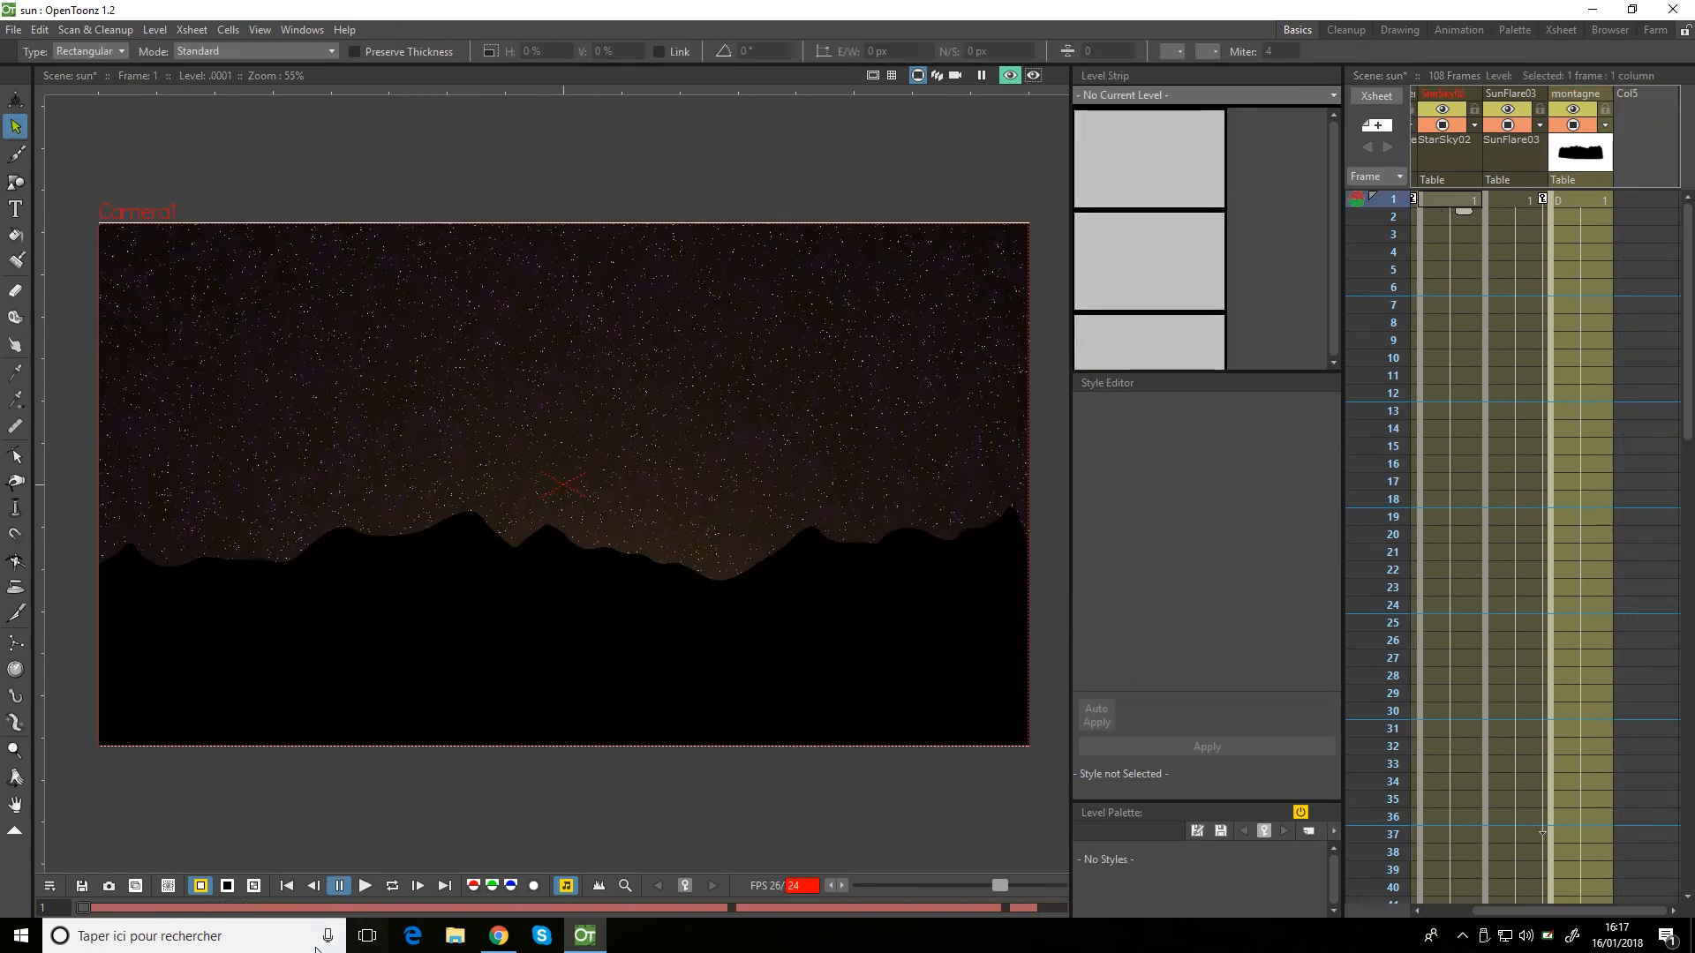
{"action": "left_click", "coordinate": [392, 886]}
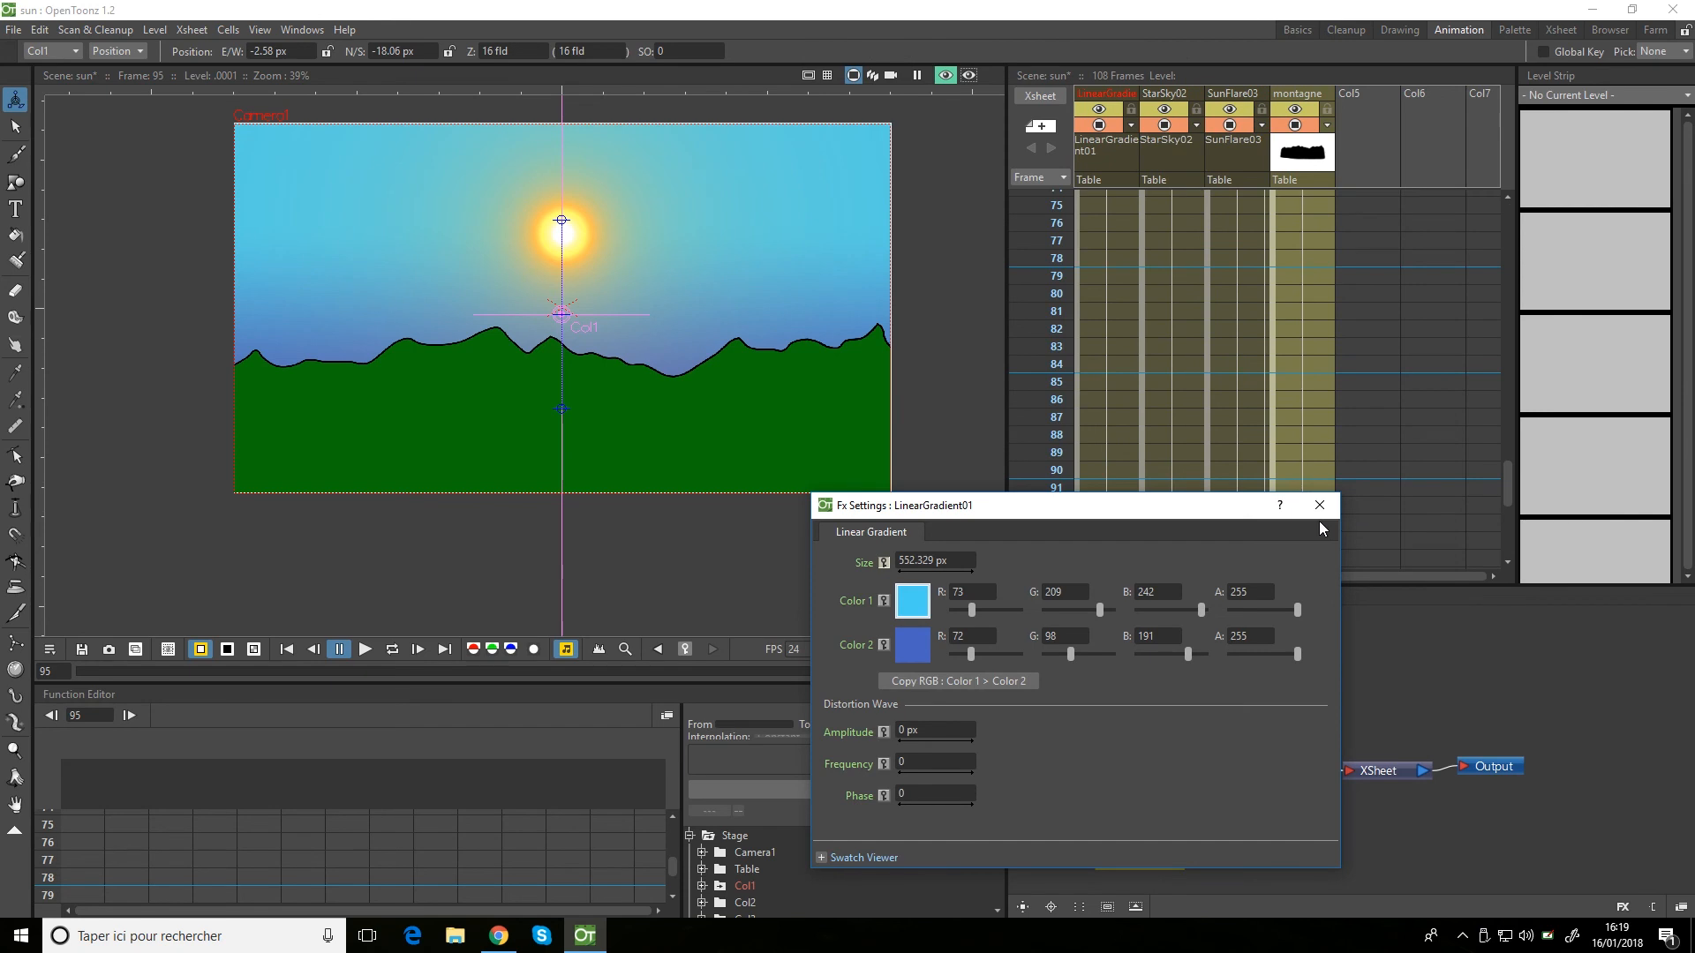
Close the settings of the LinearGradient01 effect.
{"action": "left_click", "coordinate": [1320, 519]}
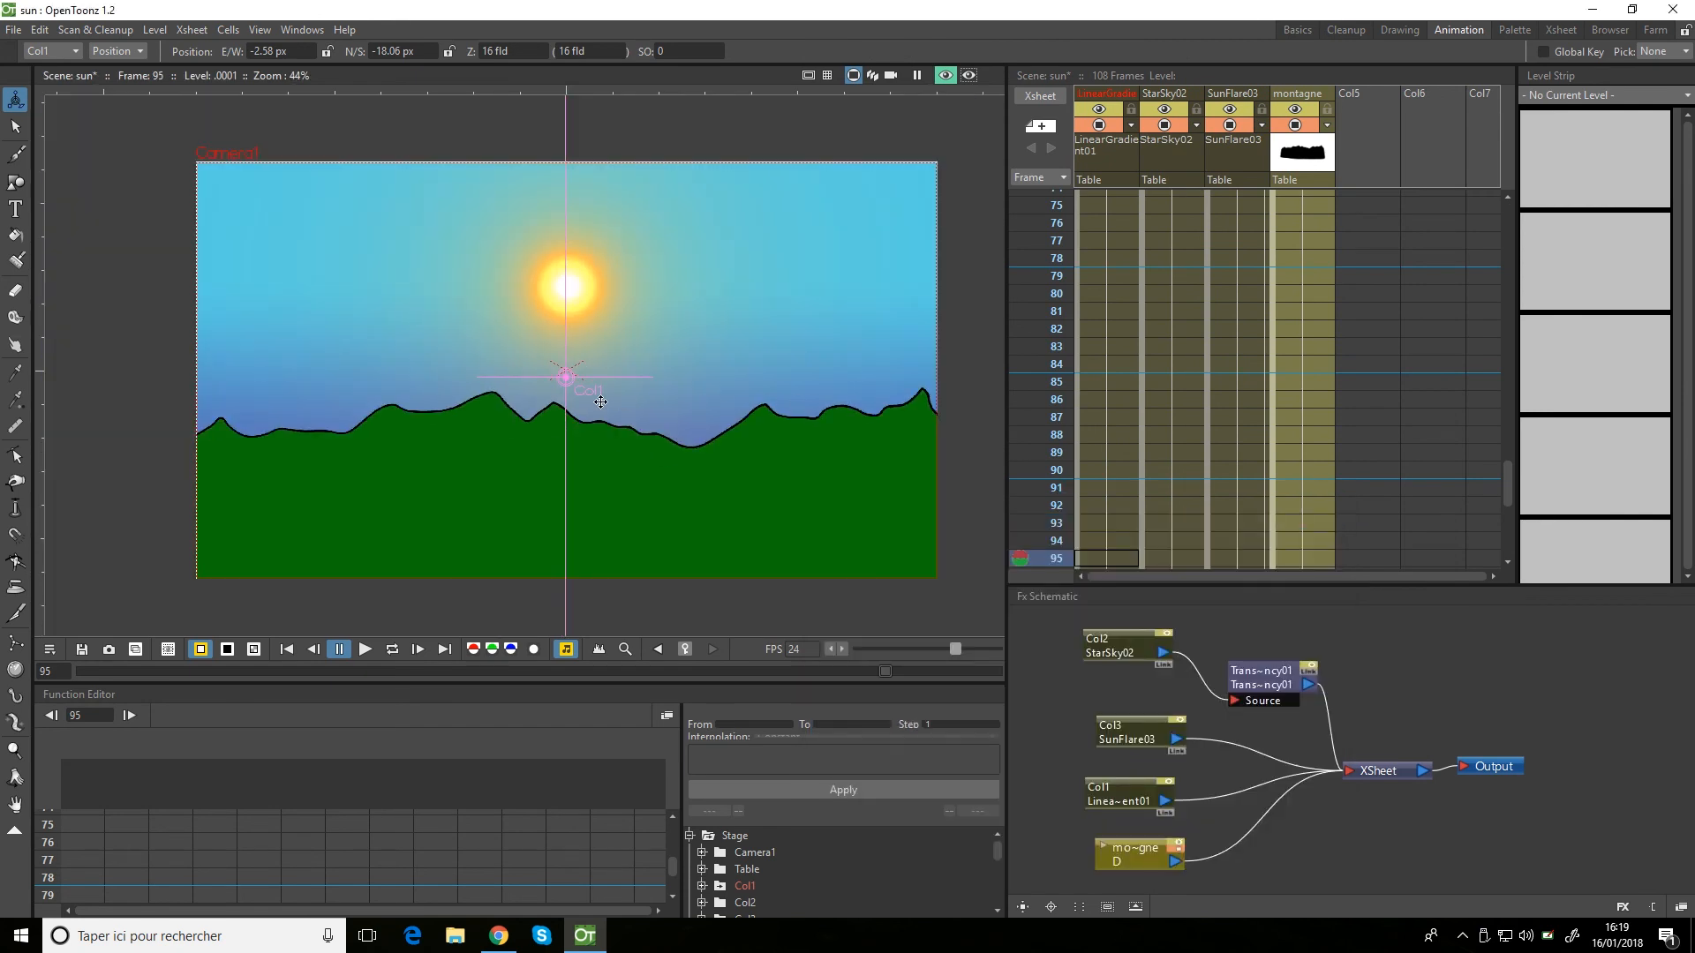